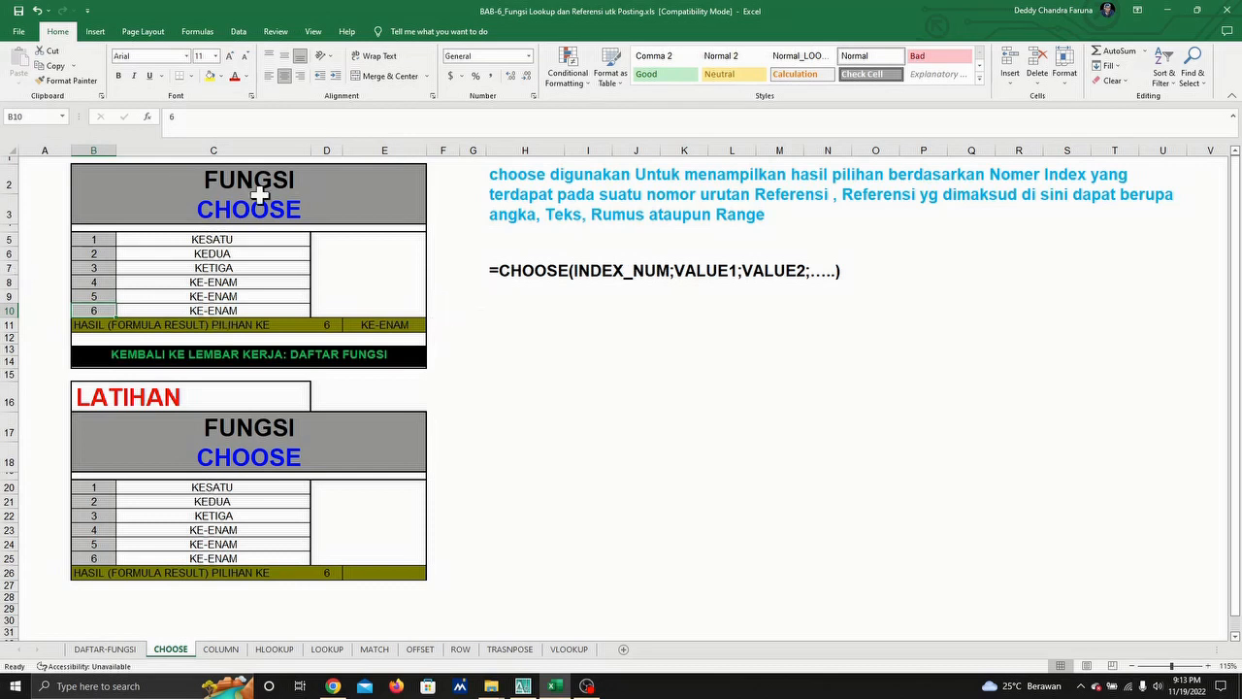
Examine the CHOOSE formula in E11 together with its index cell D11 and the referenced values in C5:C10.
click(212, 239)
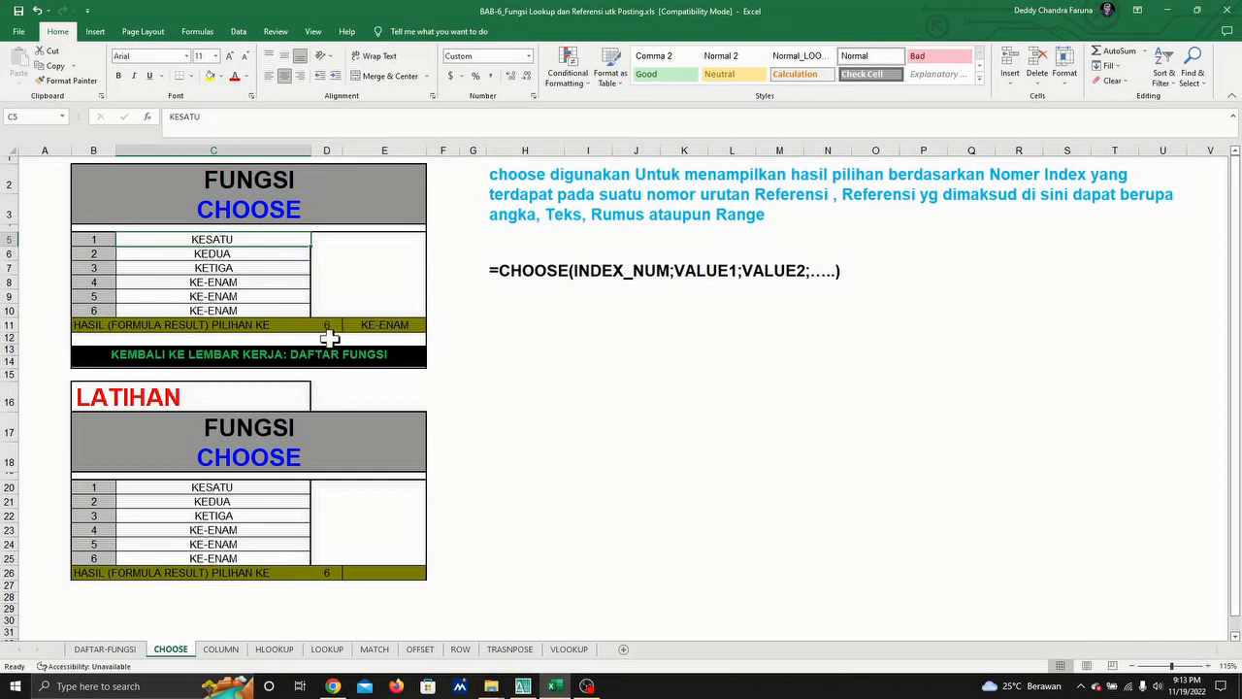
click(371, 325)
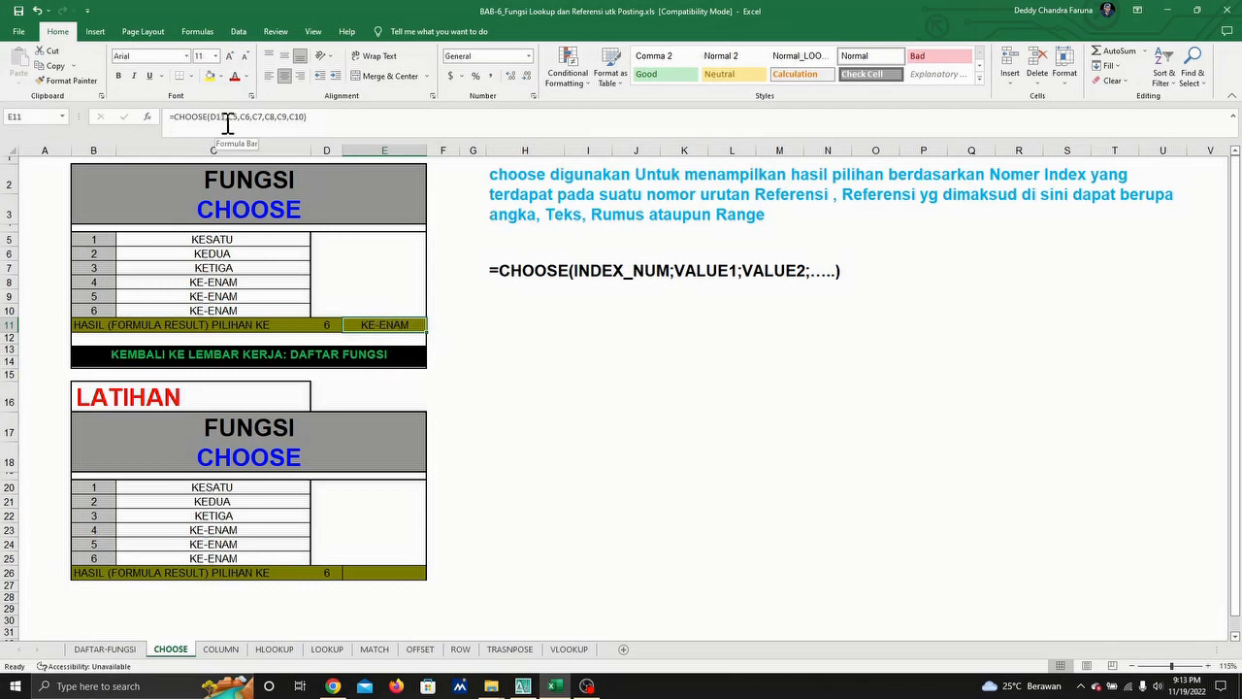
click(327, 143)
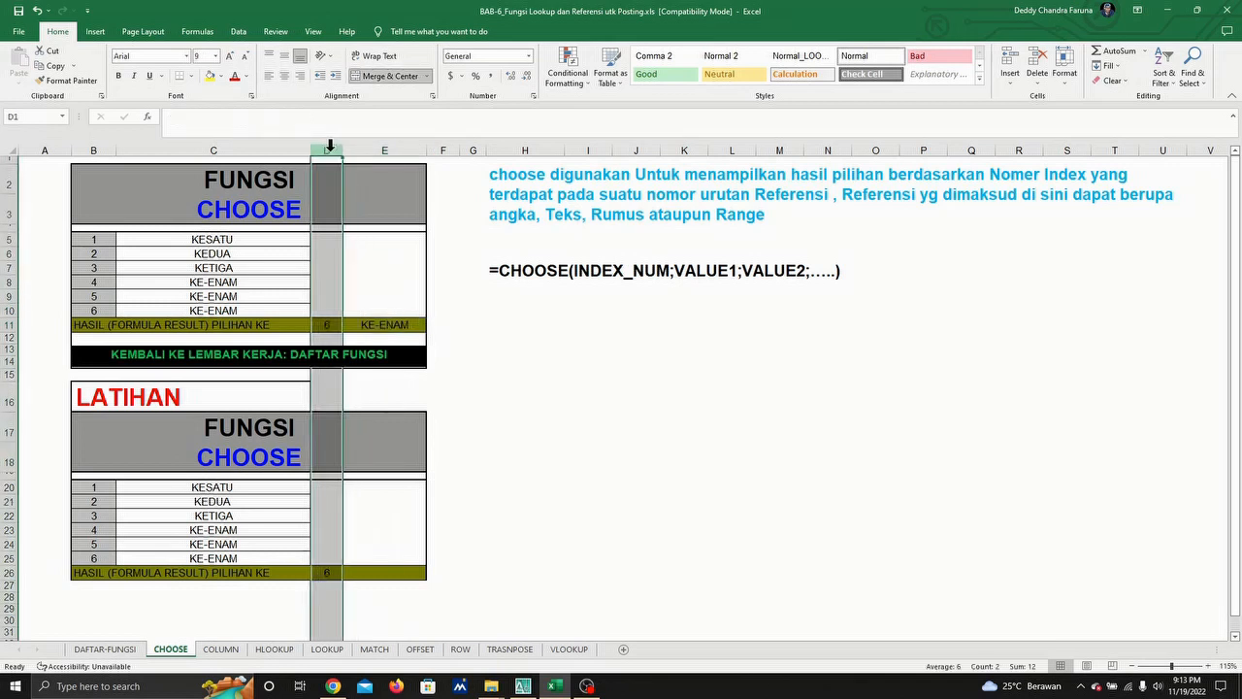
click(325, 325)
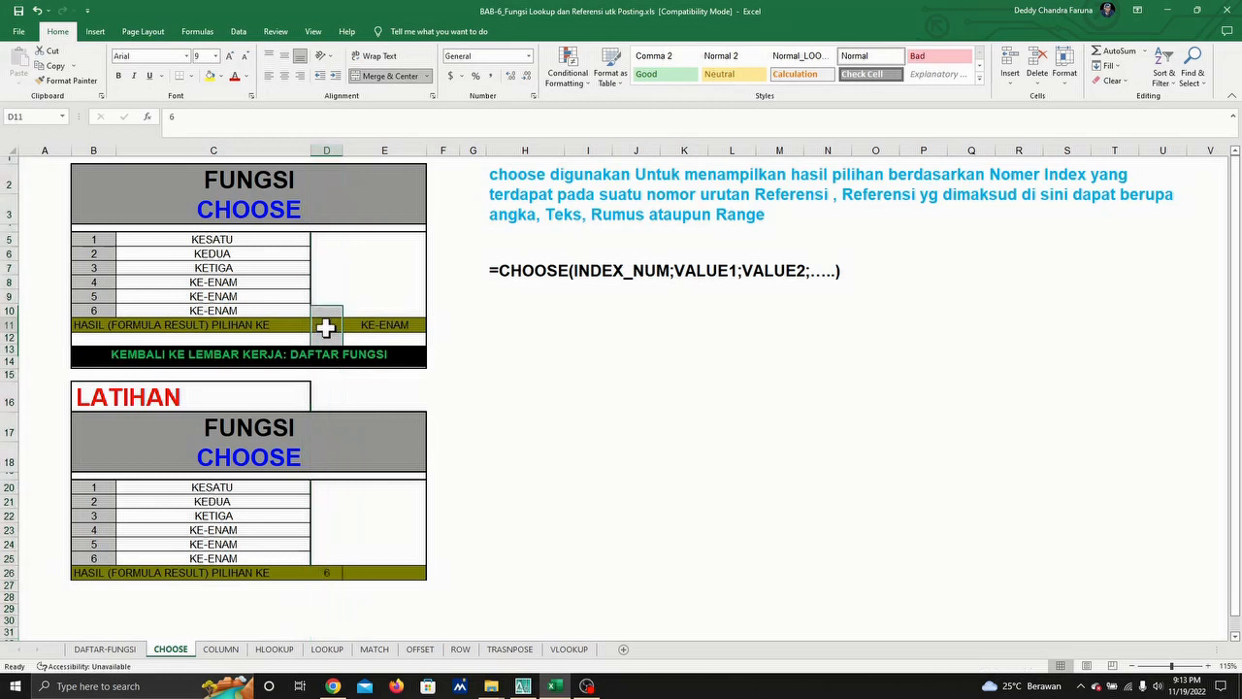
click(393, 326)
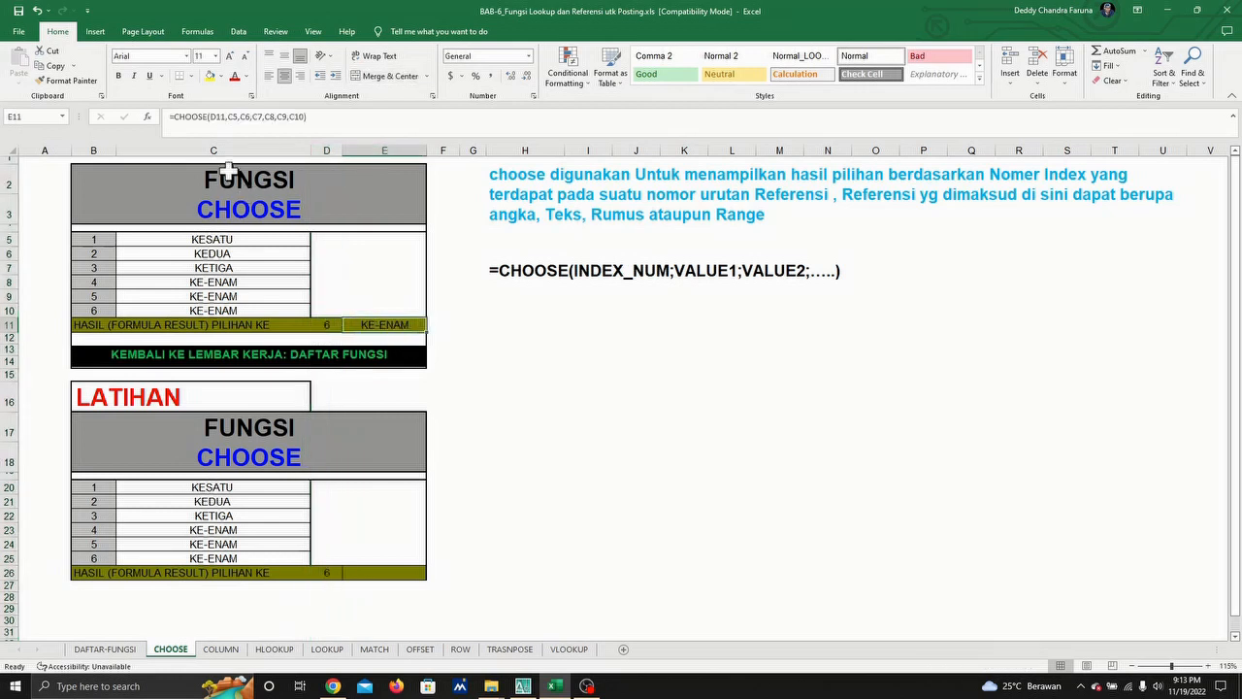
click(236, 116)
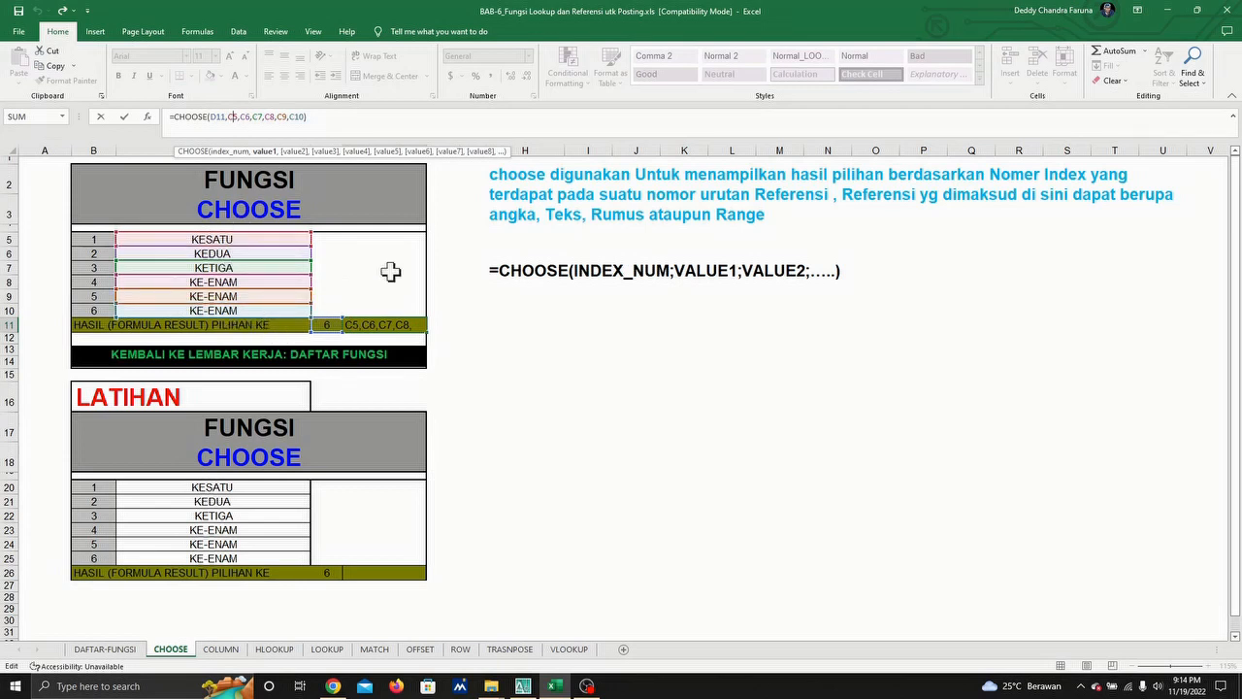
click(355, 280)
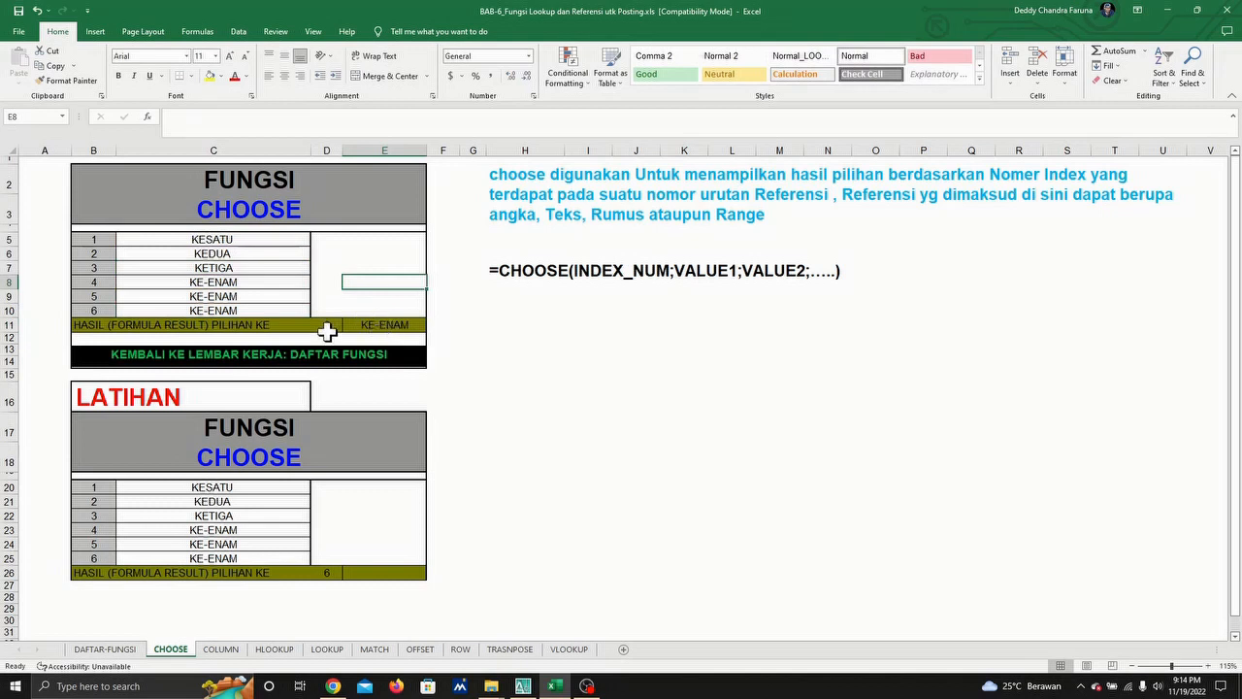
click(224, 309)
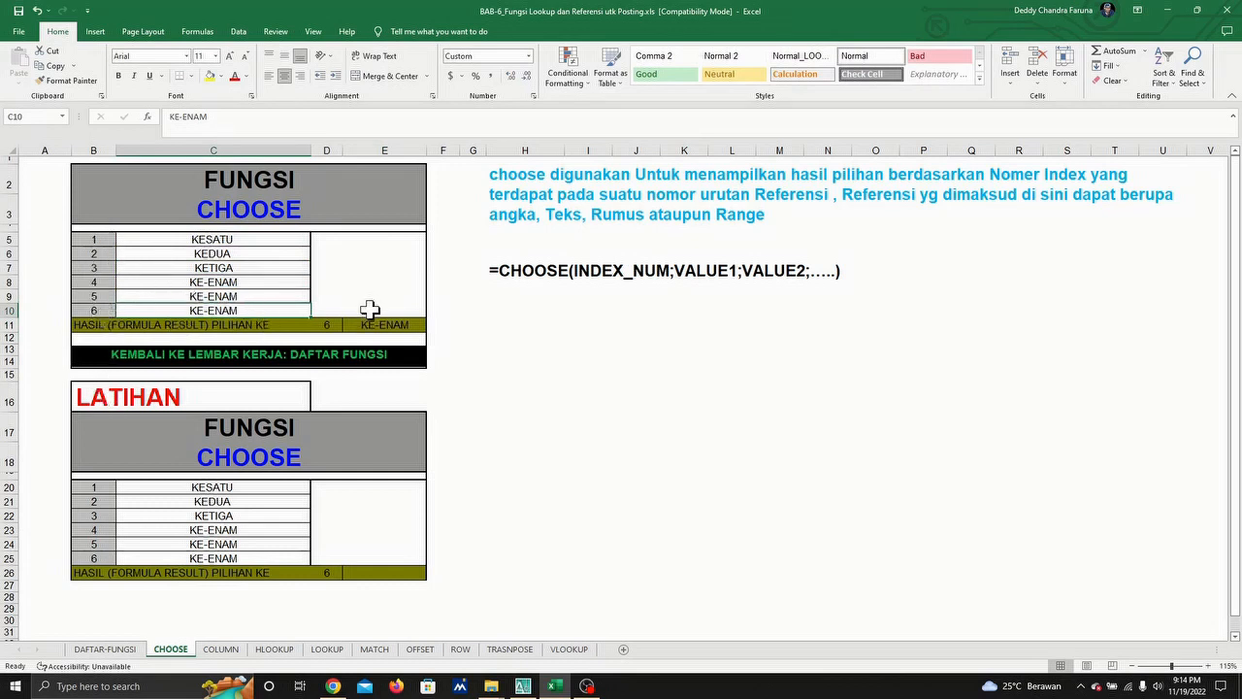
Compare the general CHOOSE syntax in H7 with the value list in C5:C10 and its index numbers in column B.
click(524, 275)
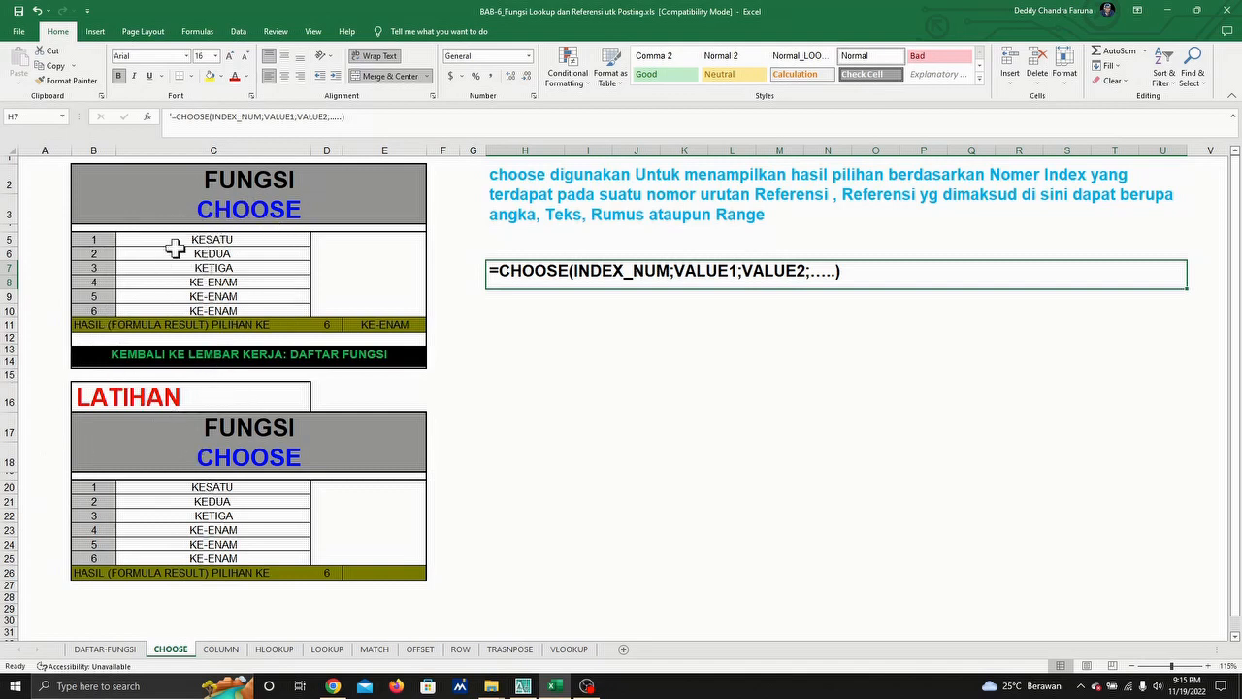
drag(230, 241, 231, 307)
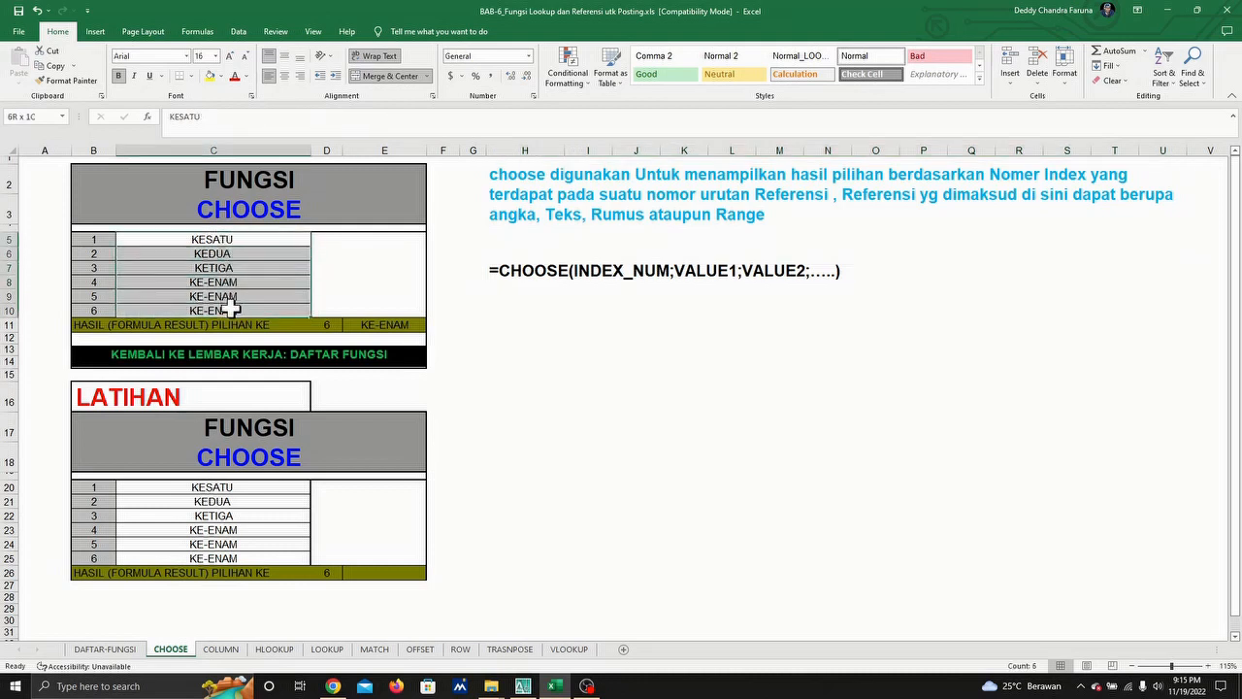
drag(250, 242, 247, 309)
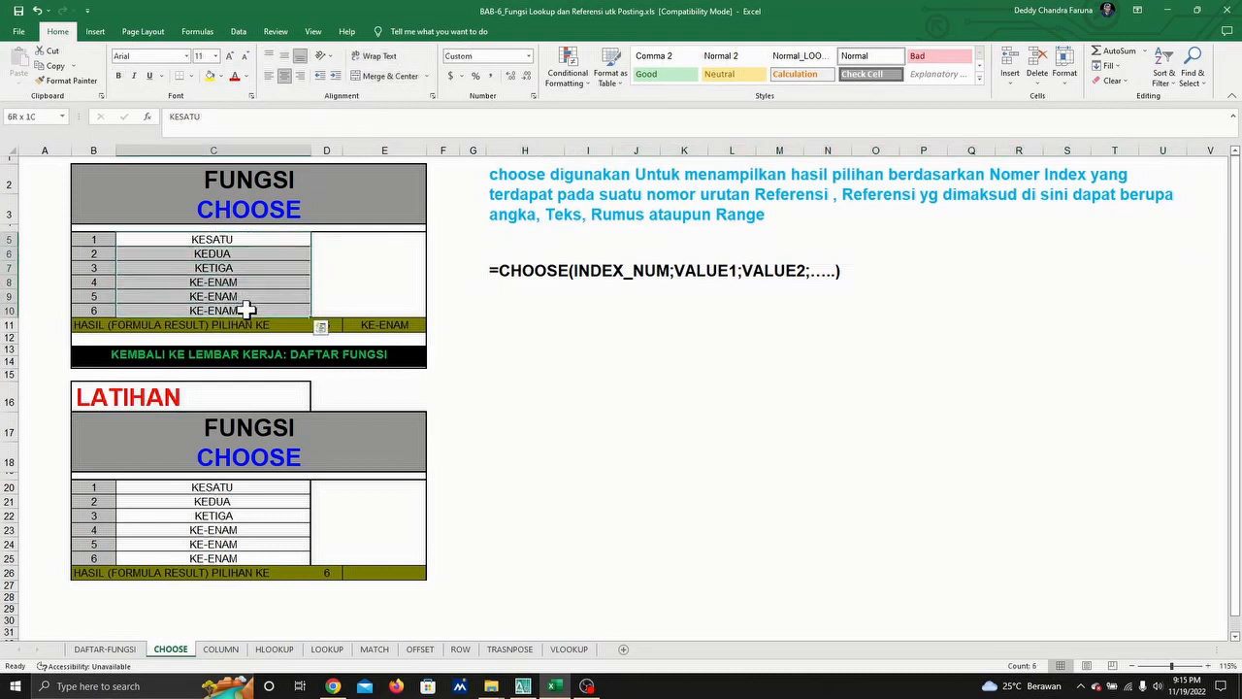
click(246, 241)
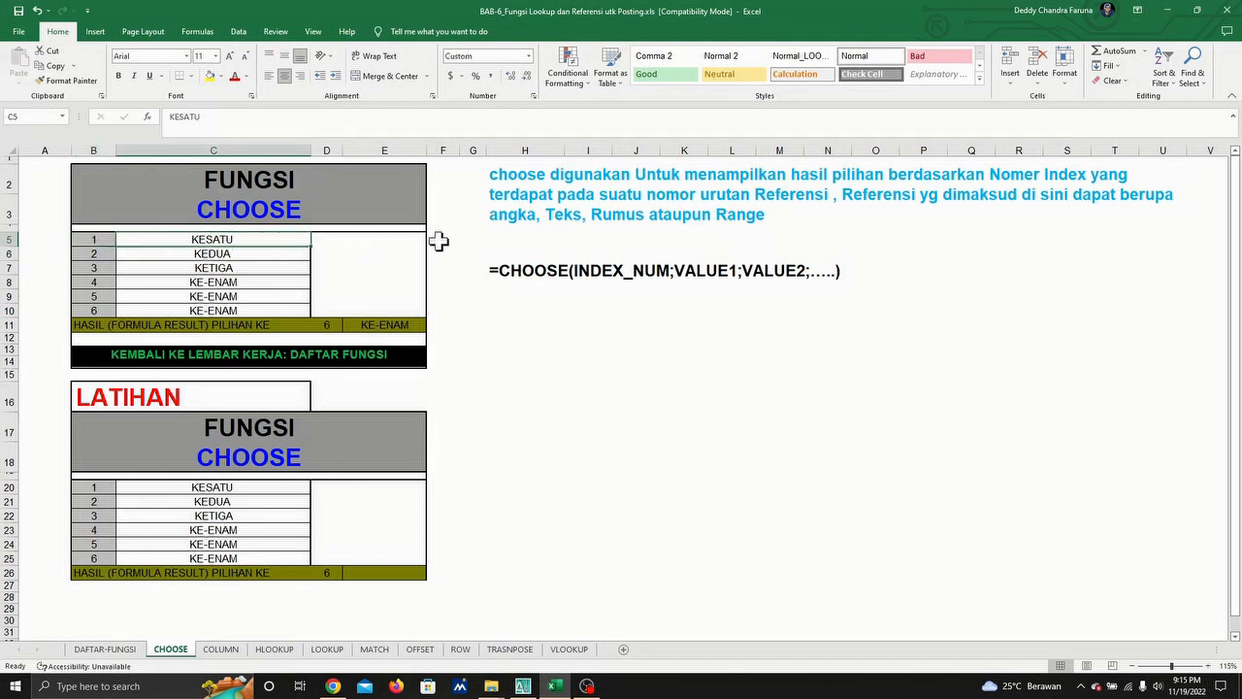
click(194, 256)
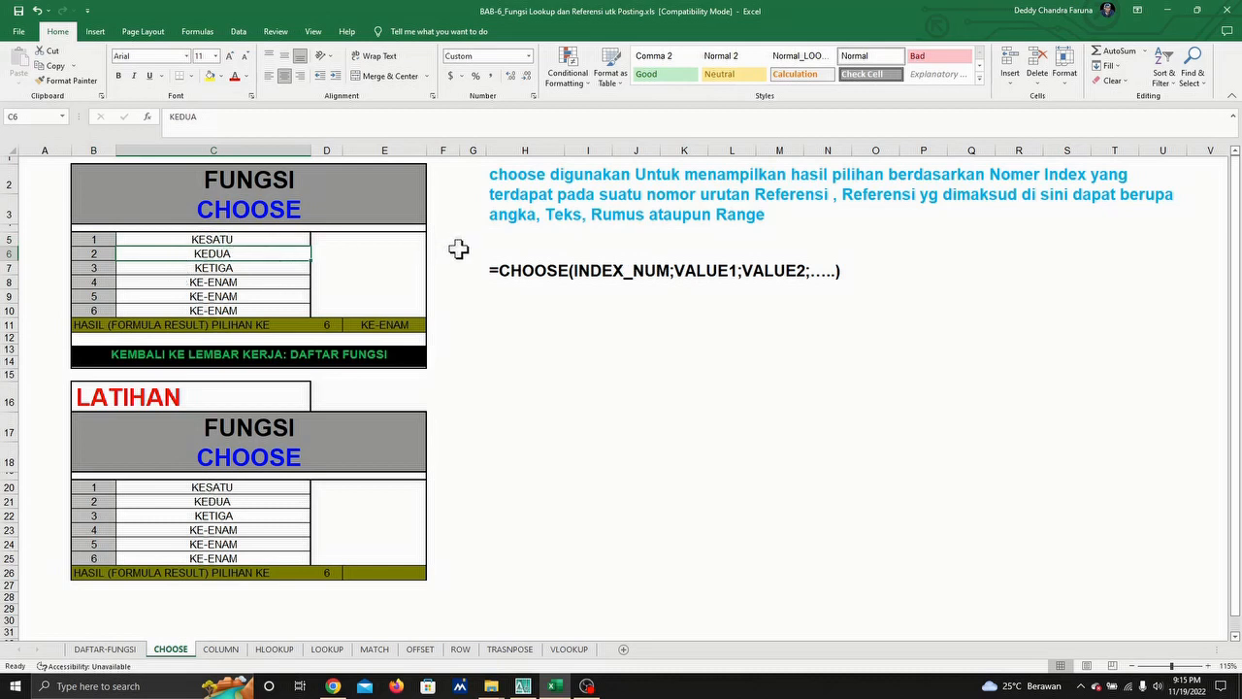
click(221, 268)
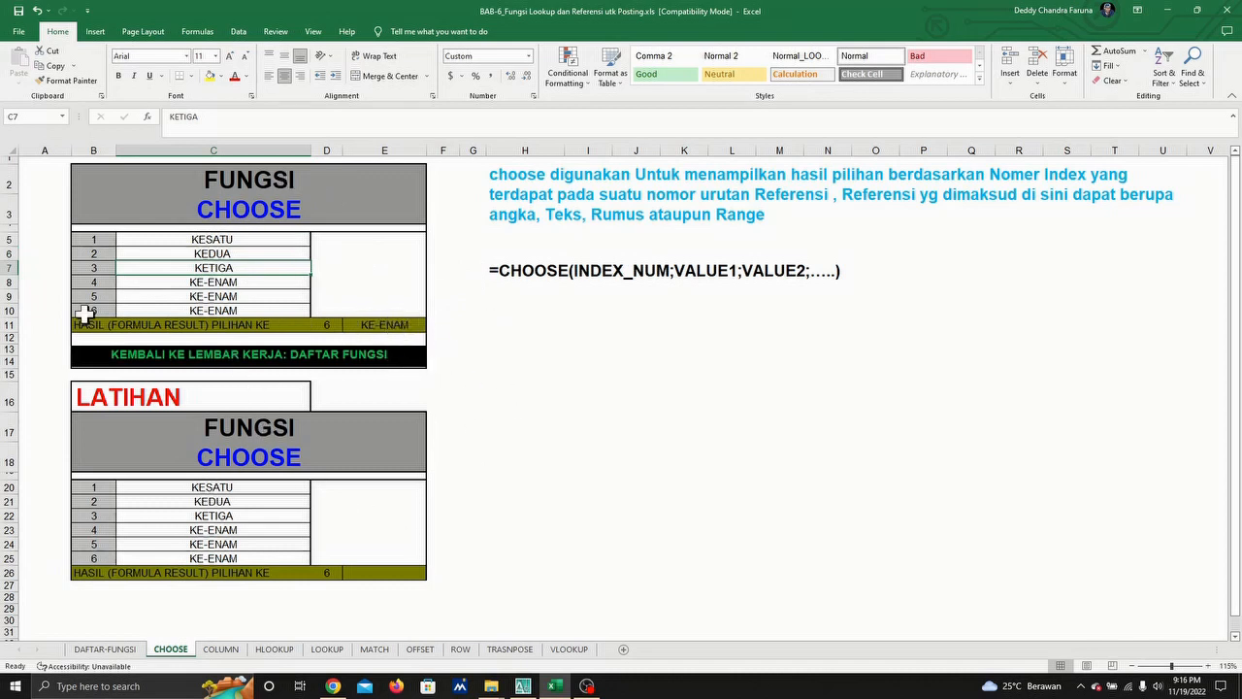
click(88, 309)
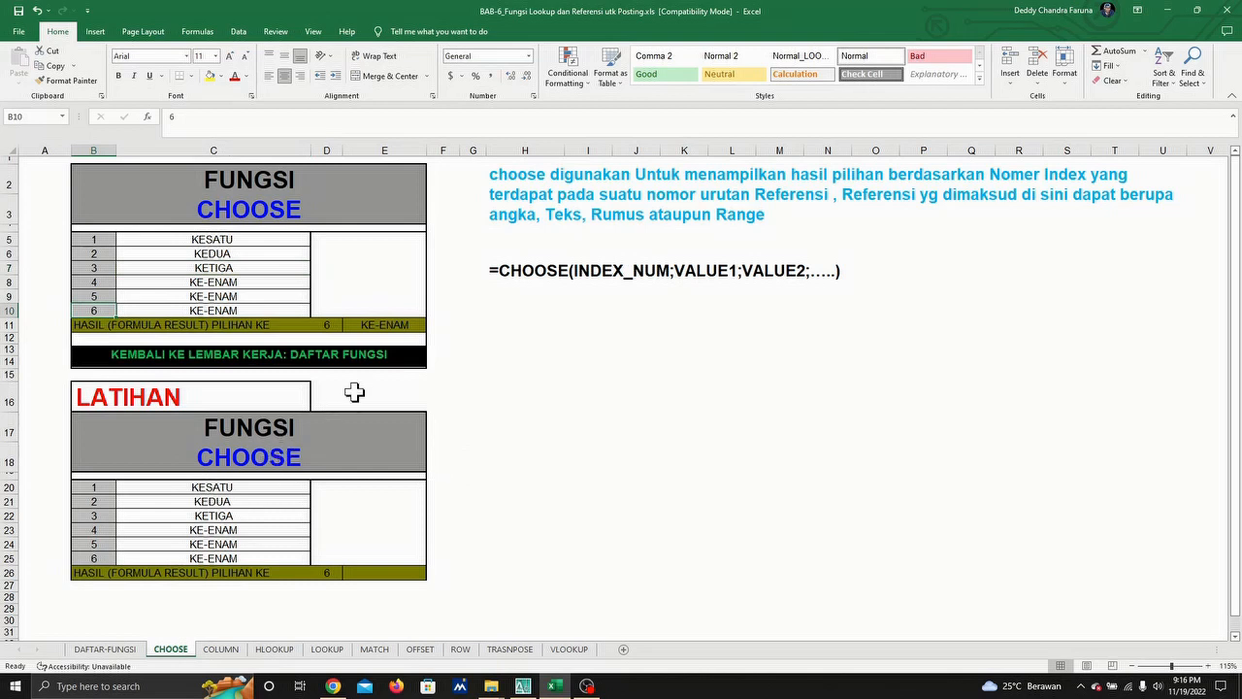
Copy the formula from E11 and enter it as plain text in the merged cell H11: '=CHOOSE(D11,C5,C6,C7,C8,C9,C10).
click(505, 310)
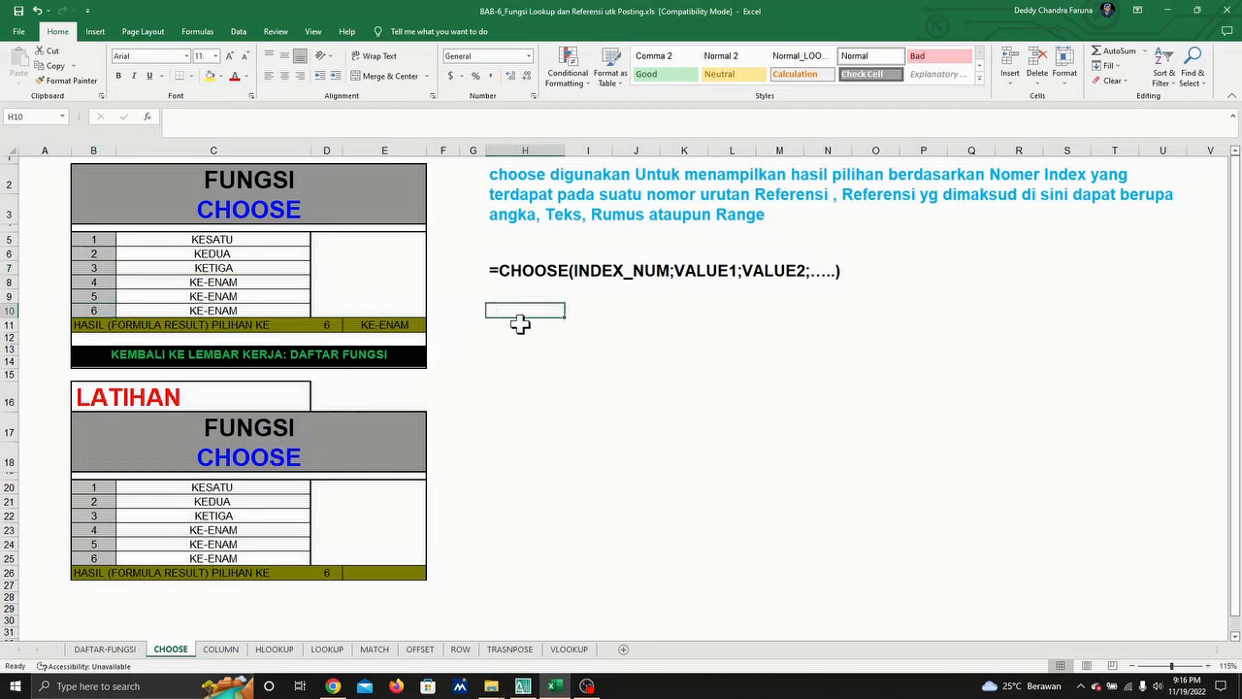
click(520, 328)
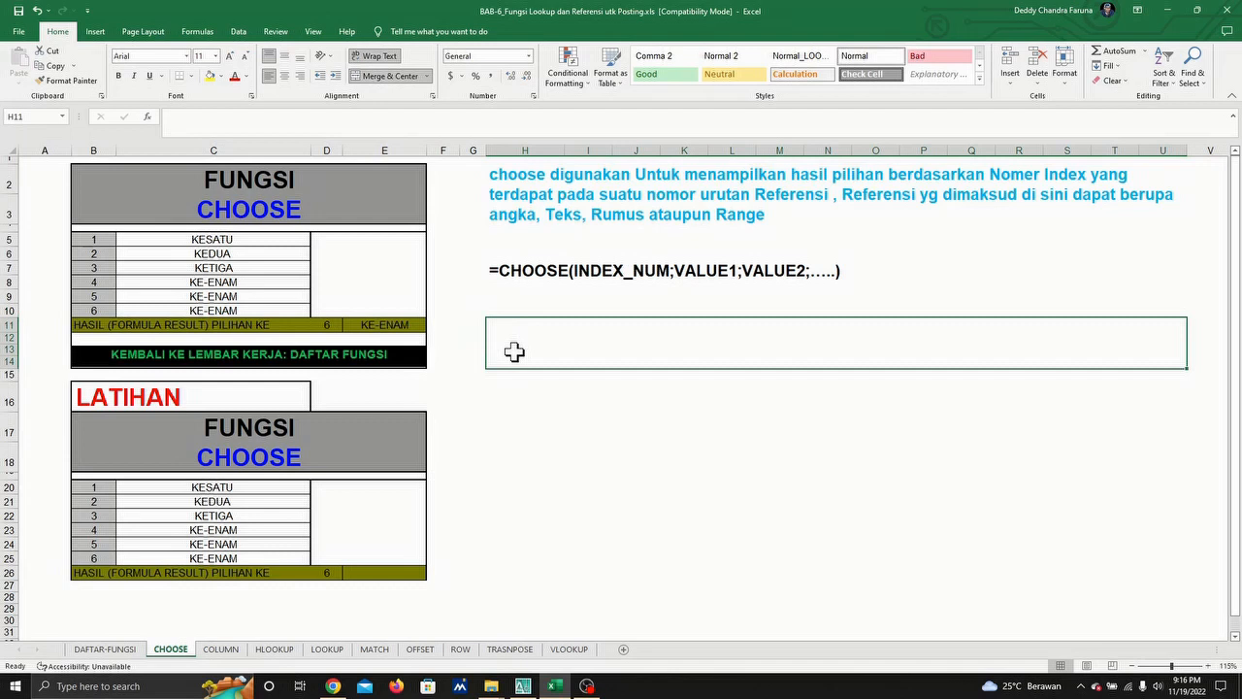
click(392, 328)
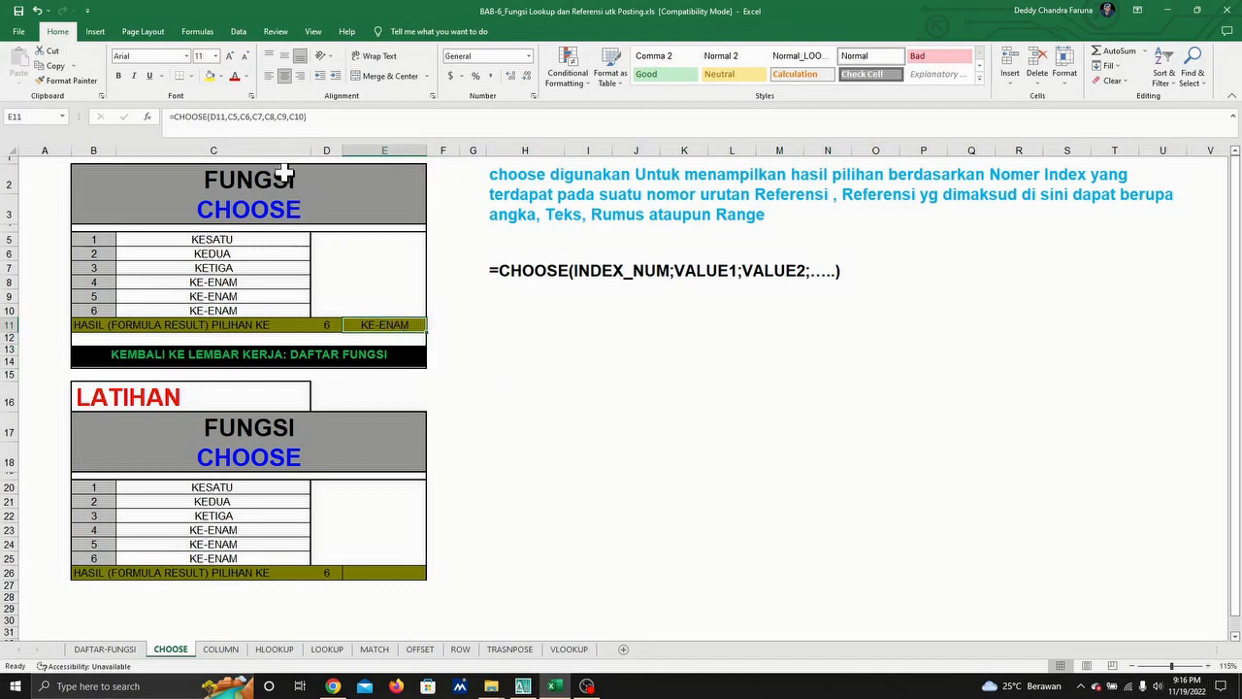
drag(345, 116, 77, 95)
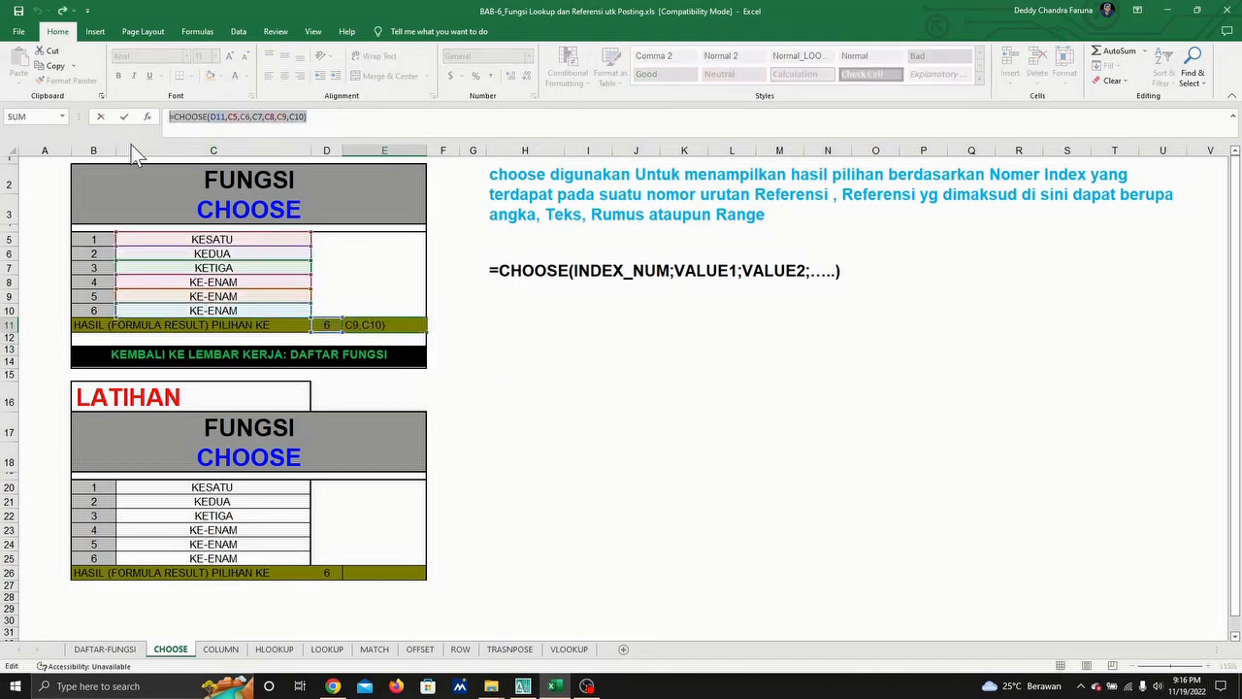
click(746, 361)
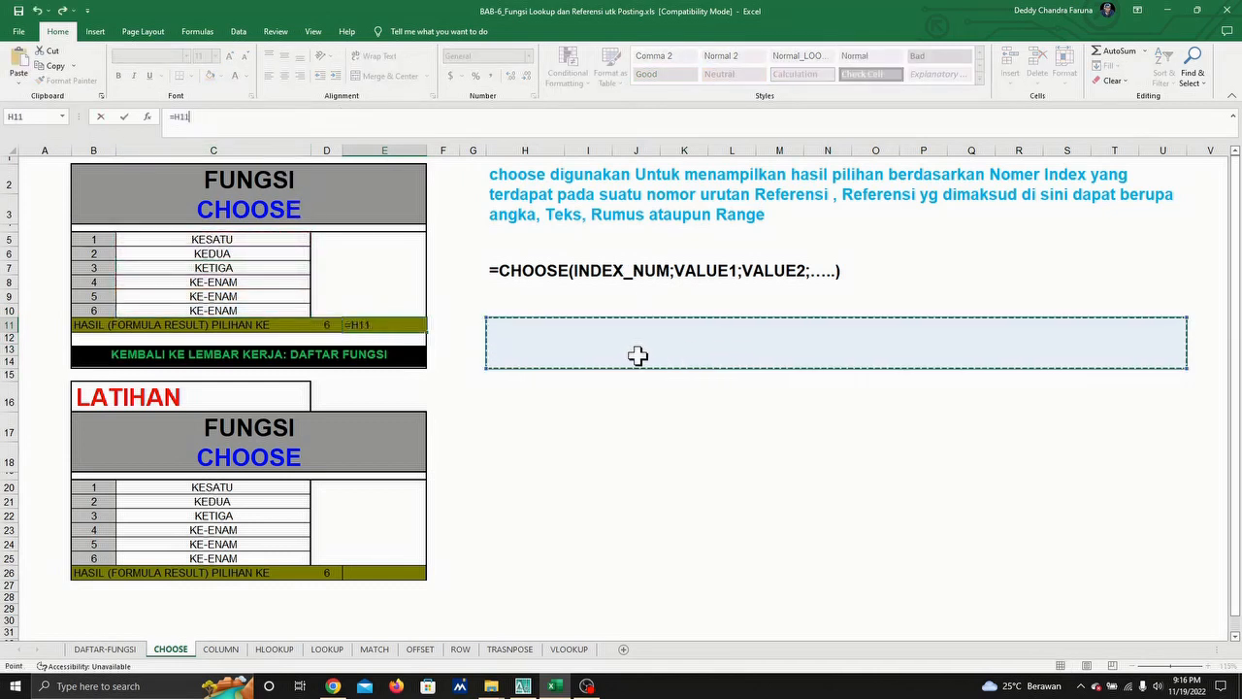
key(Return)
click(631, 348)
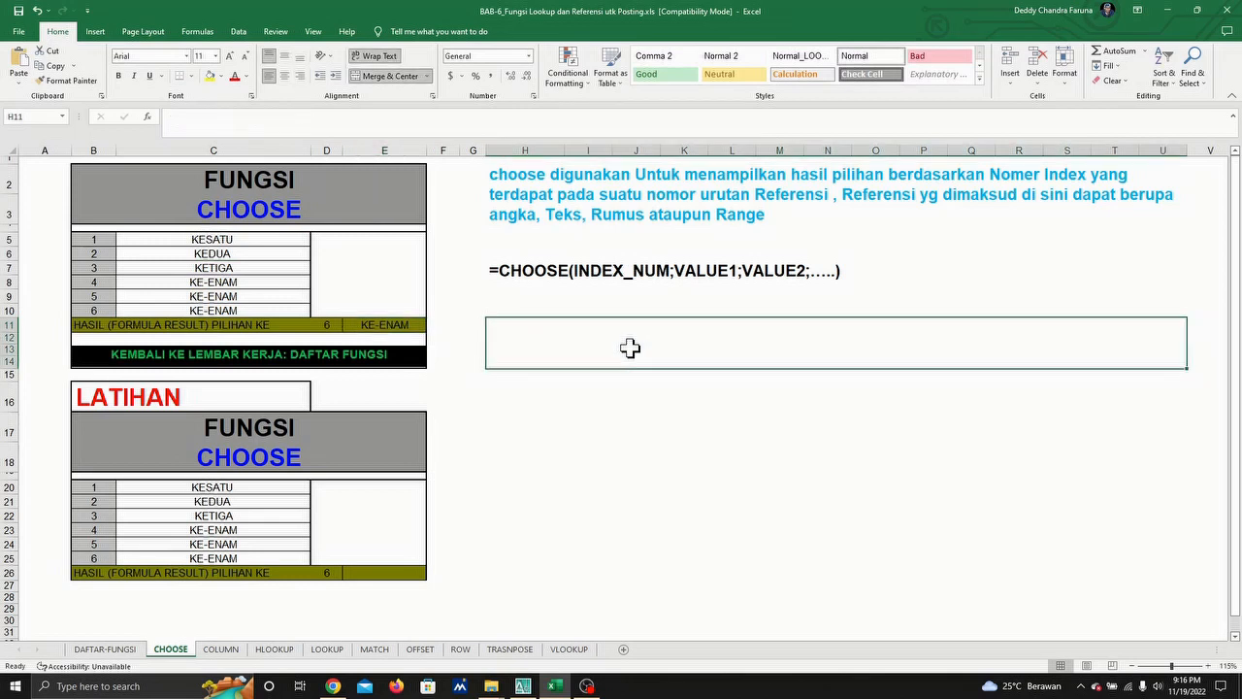
text('=CHOOSE(D11,C5,C6,C7,C8,C9,C10))
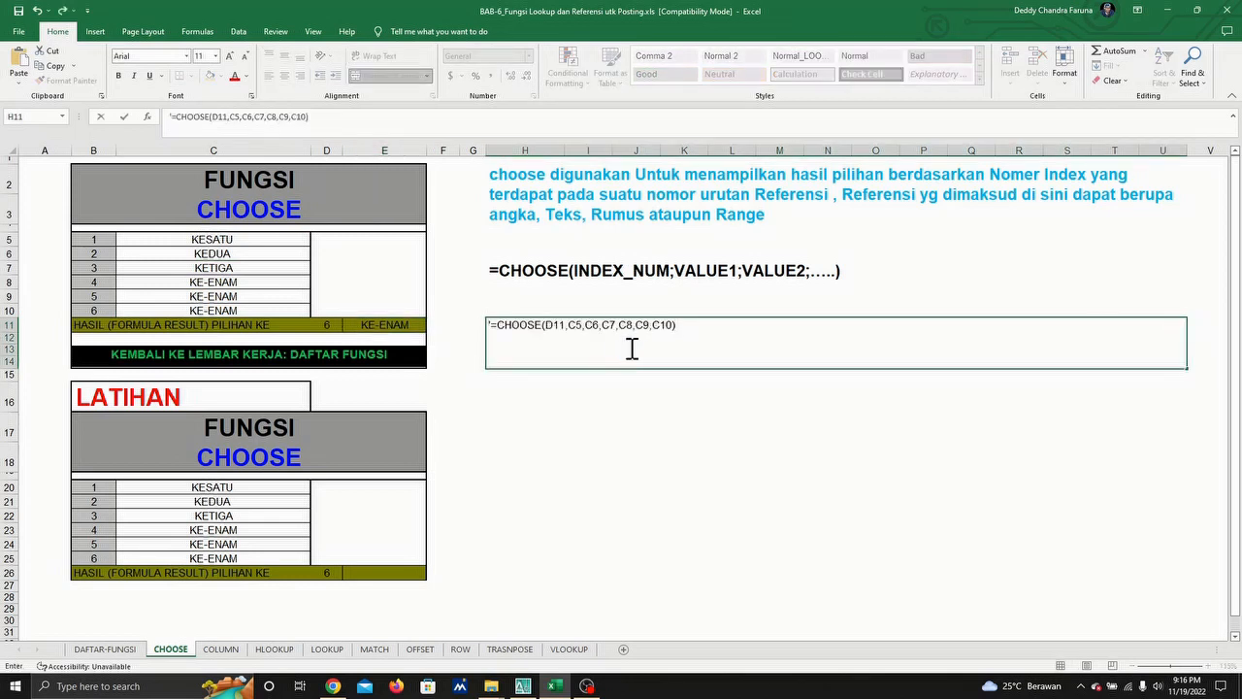
Format the formula text in H11 with font size 20 and bold.
drag(702, 331, 477, 330)
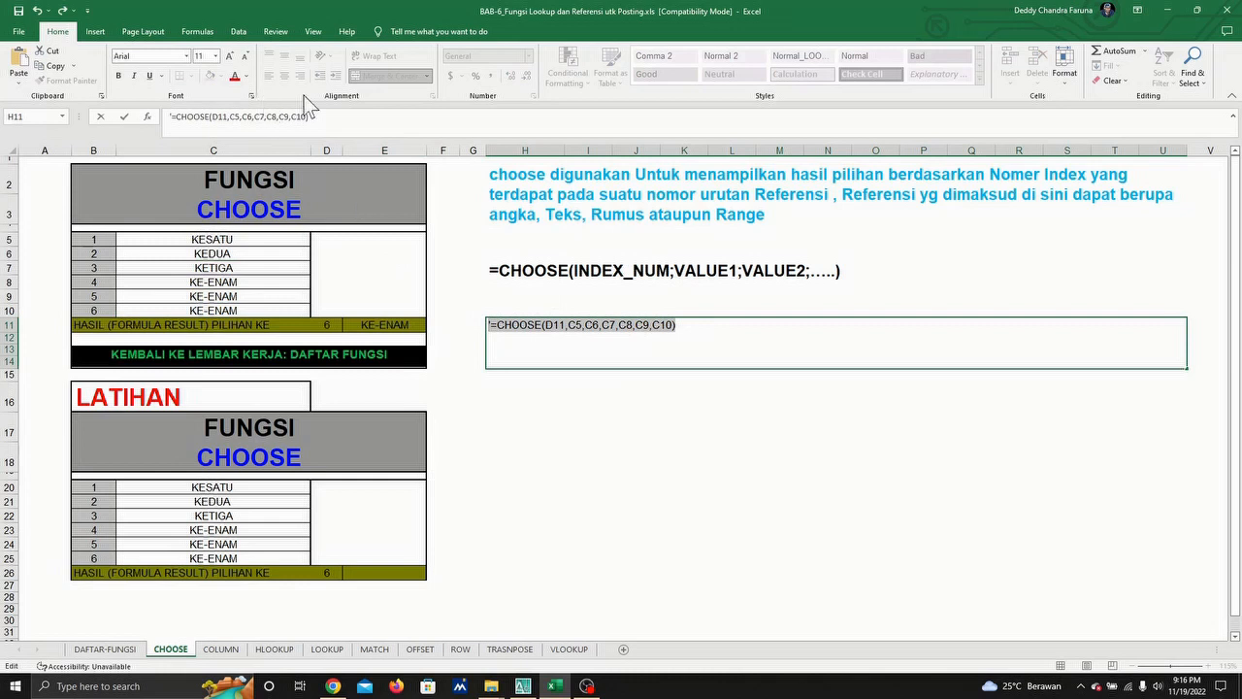
click(216, 56)
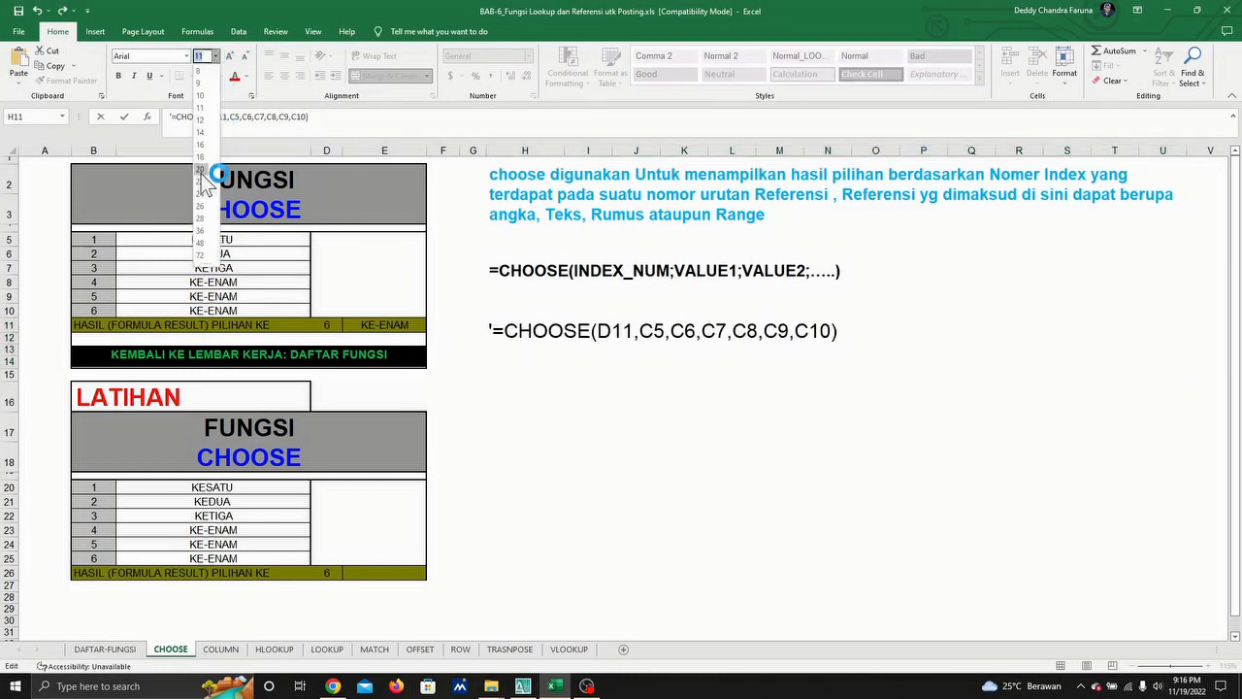
click(200, 170)
click(119, 77)
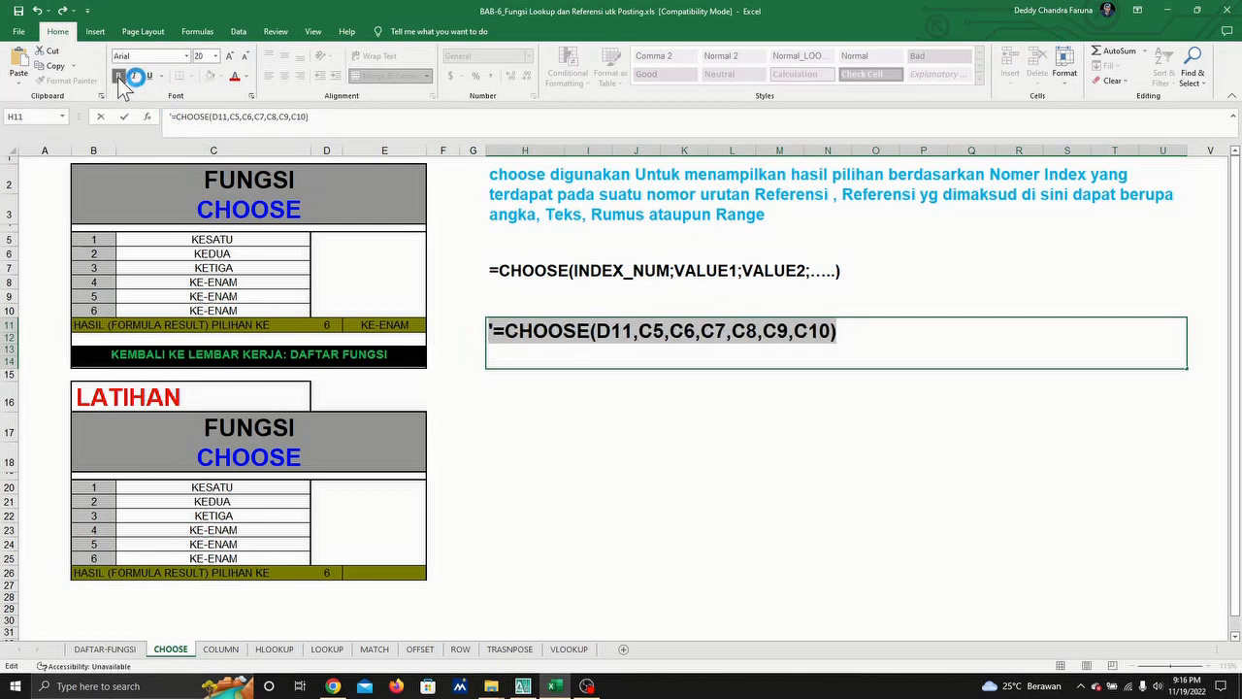
click(588, 388)
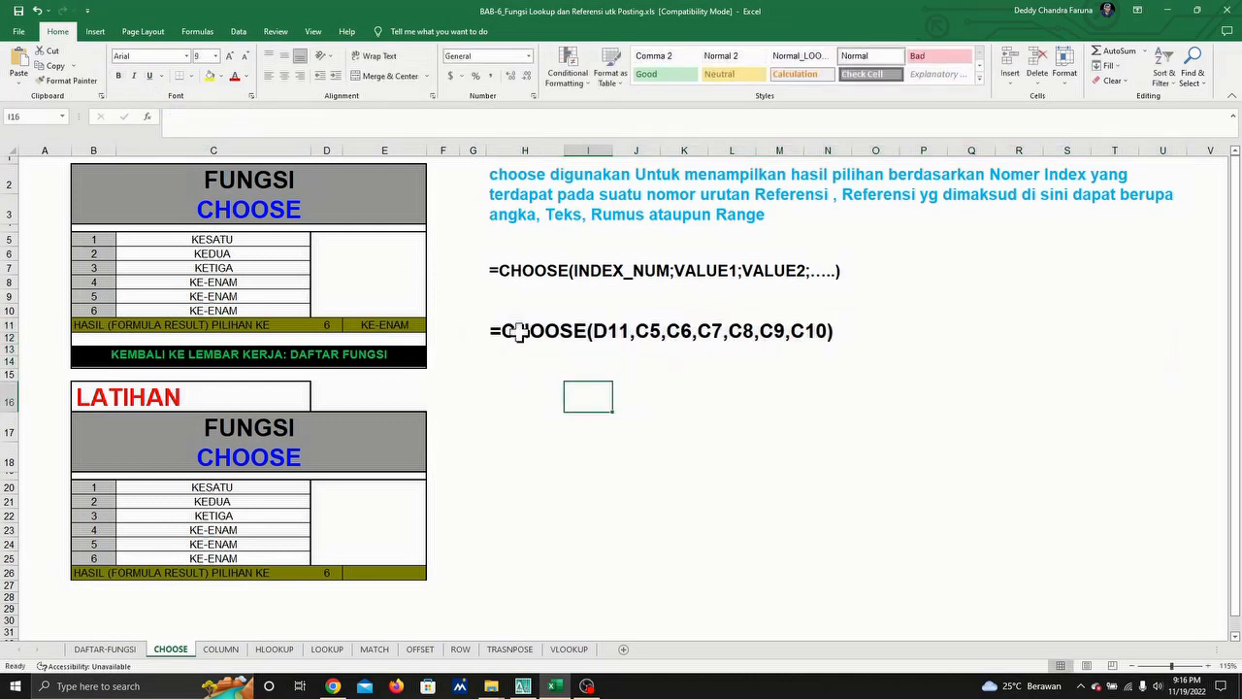
Draw a straight arrow from the formula text in H11 to the KE-ENAM result in E11.
click(519, 332)
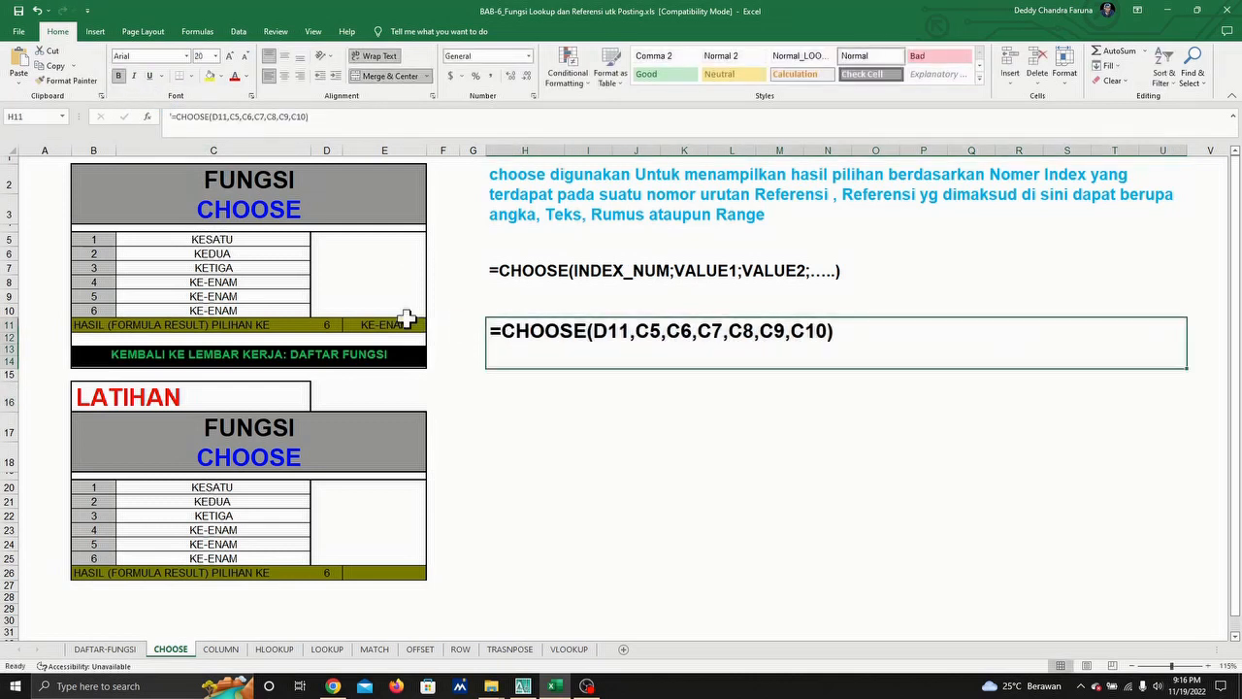
click(94, 32)
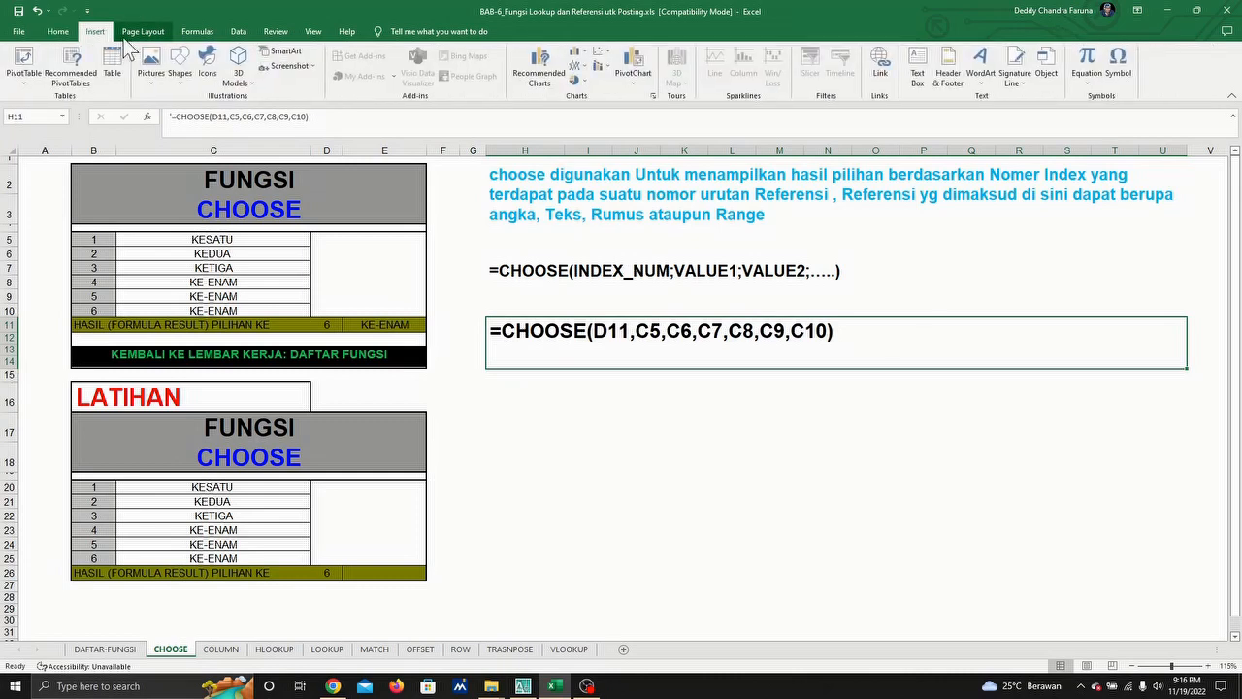
click(191, 82)
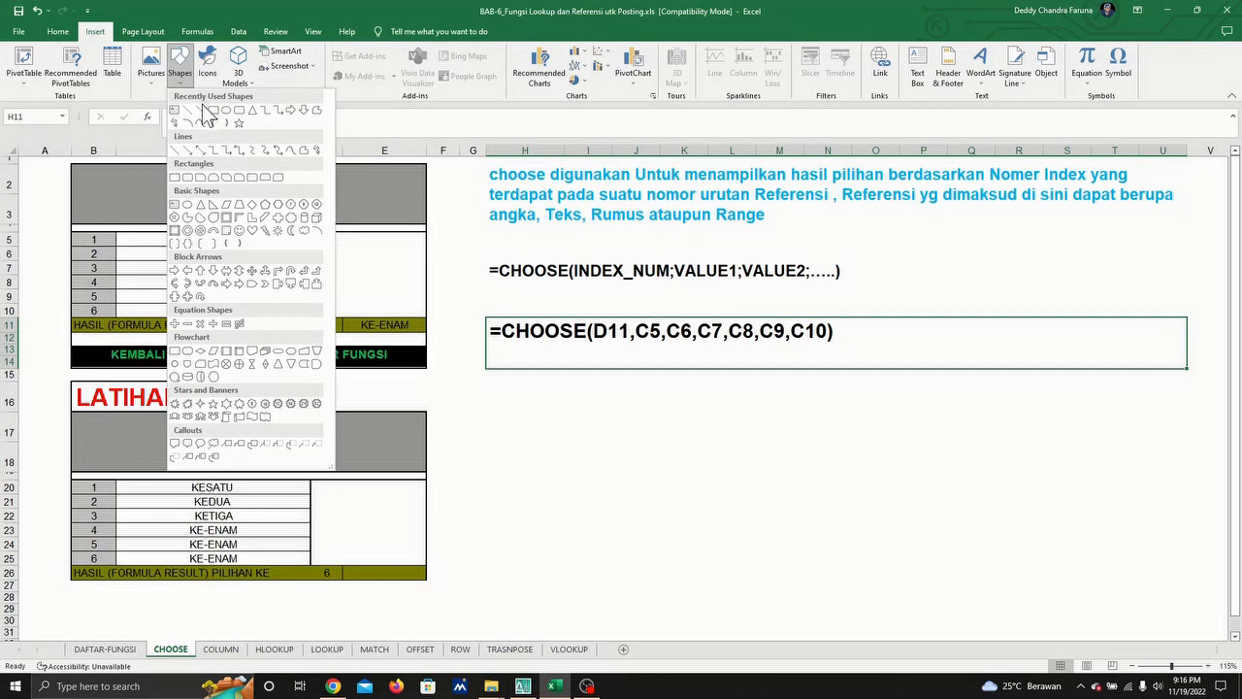
click(205, 111)
drag(476, 330, 418, 325)
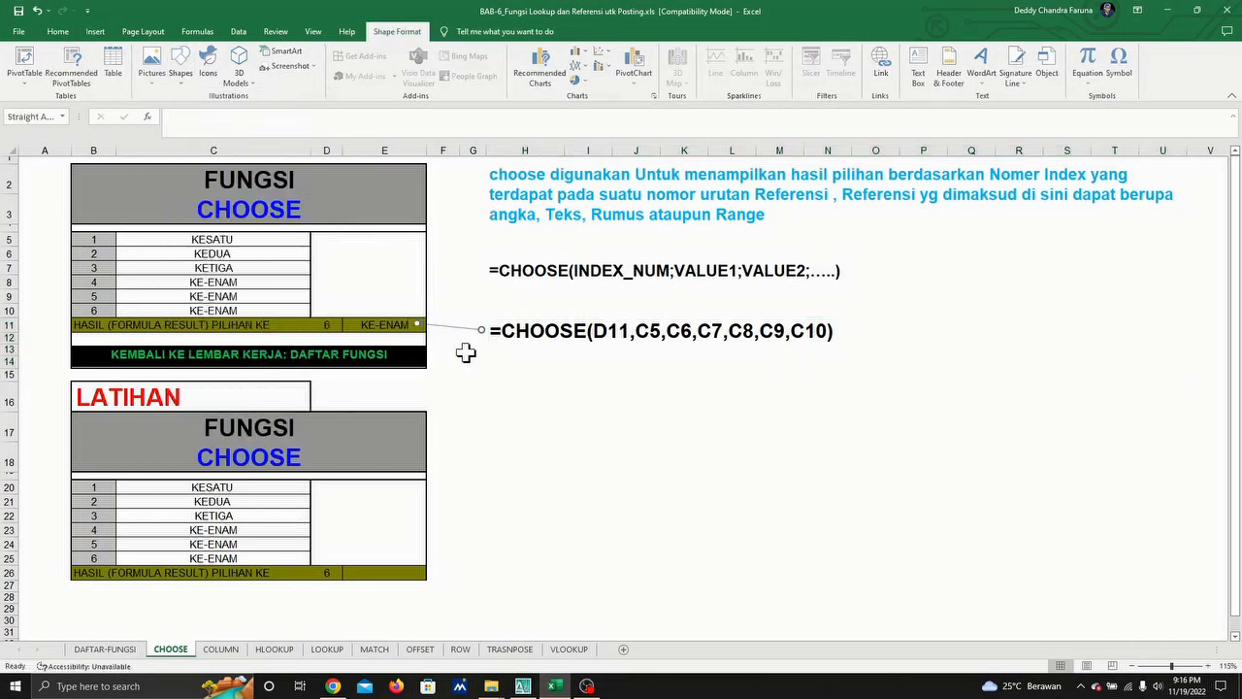
click(468, 374)
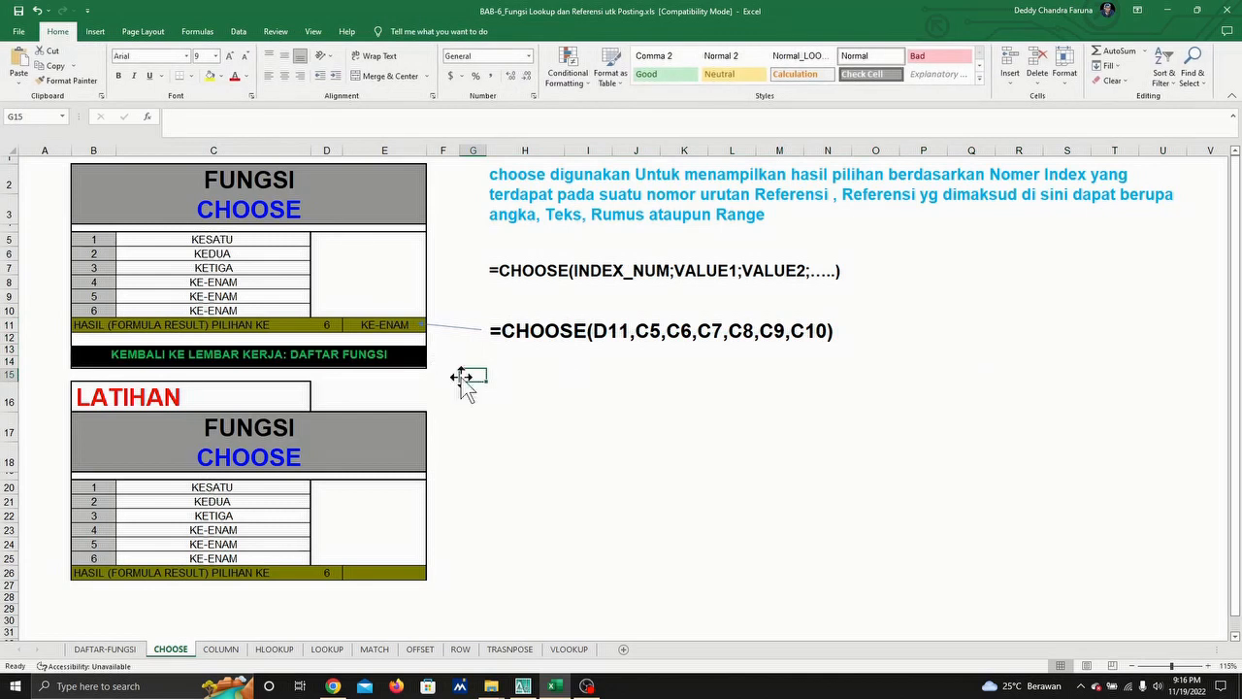
click(465, 329)
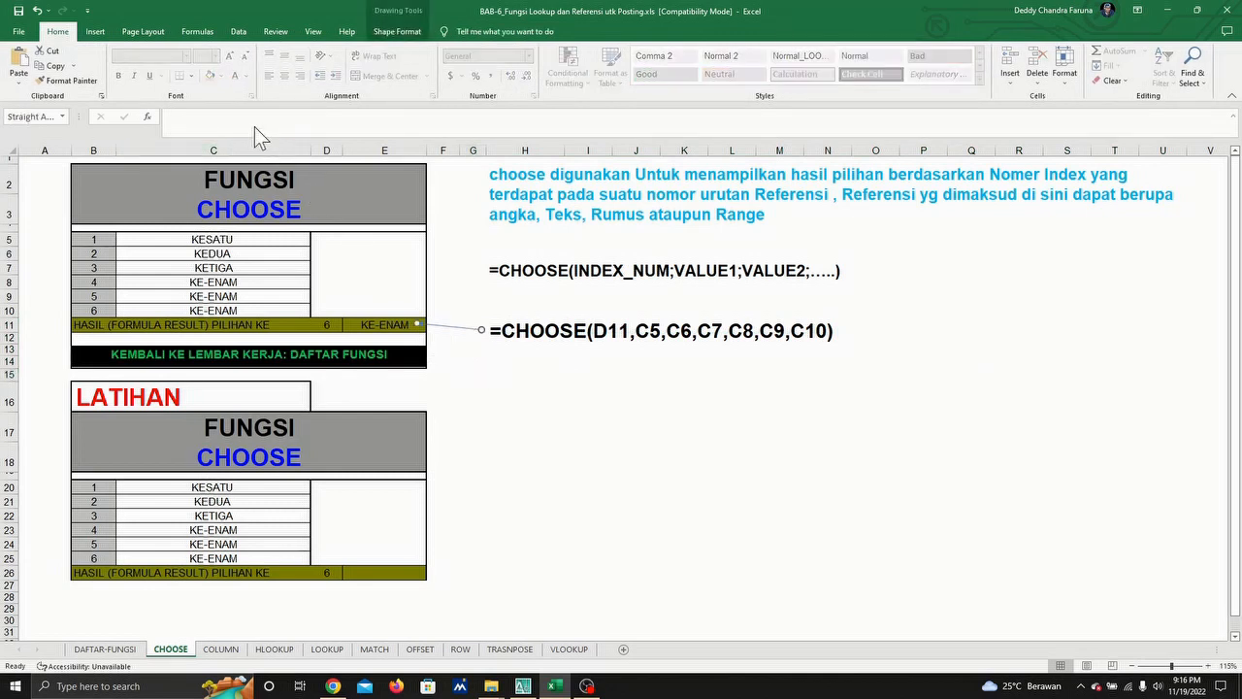
click(509, 375)
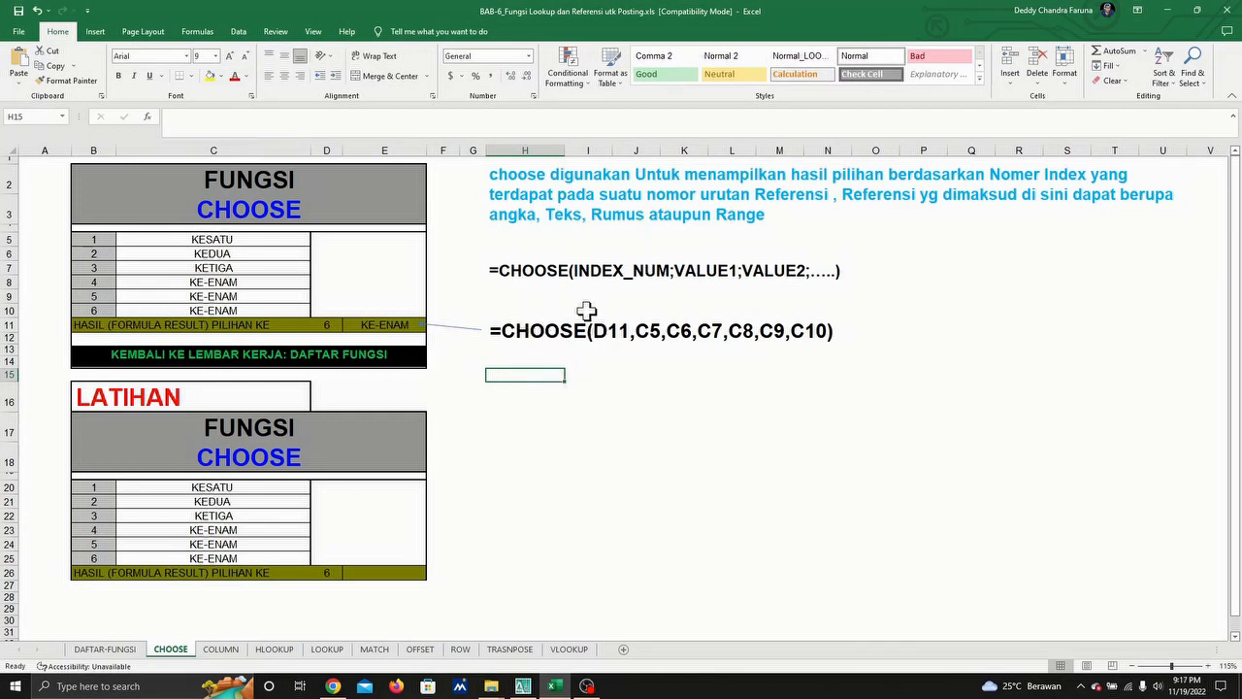
Switch to the COLUMN worksheet and select the empty cell H8 below the COLUMN syntax.
scroll(586, 309, down, 1)
scroll(587, 309, up, 1)
click(226, 650)
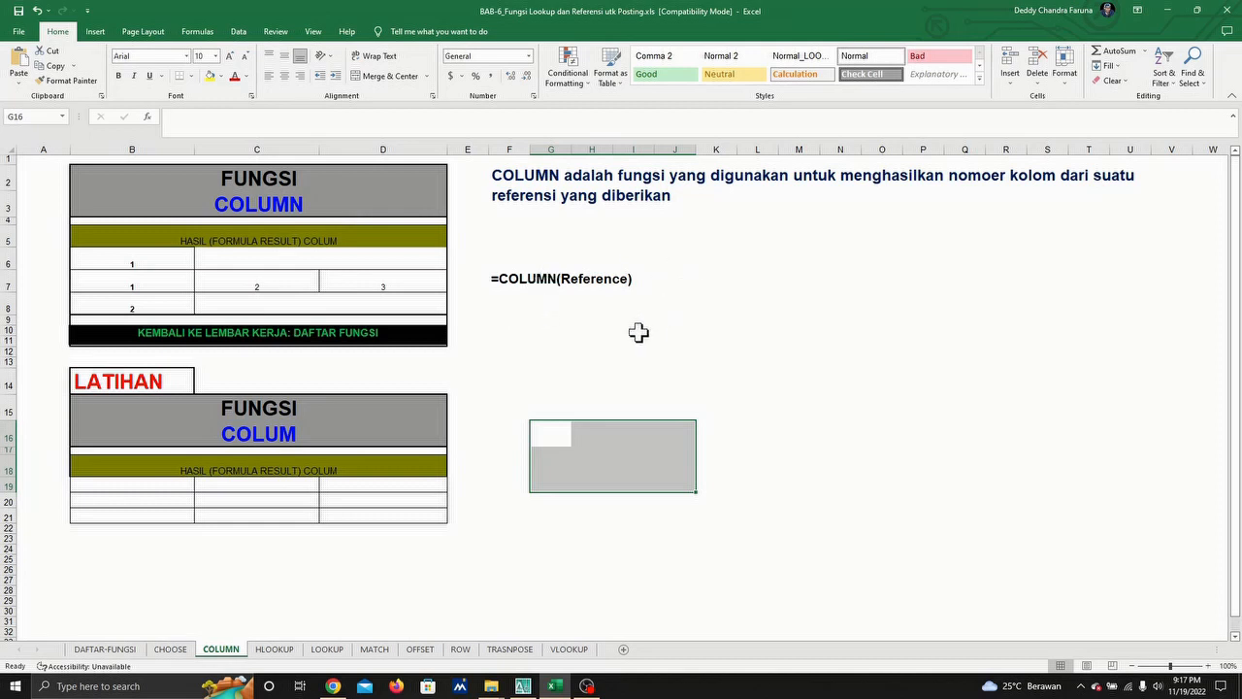
click(586, 303)
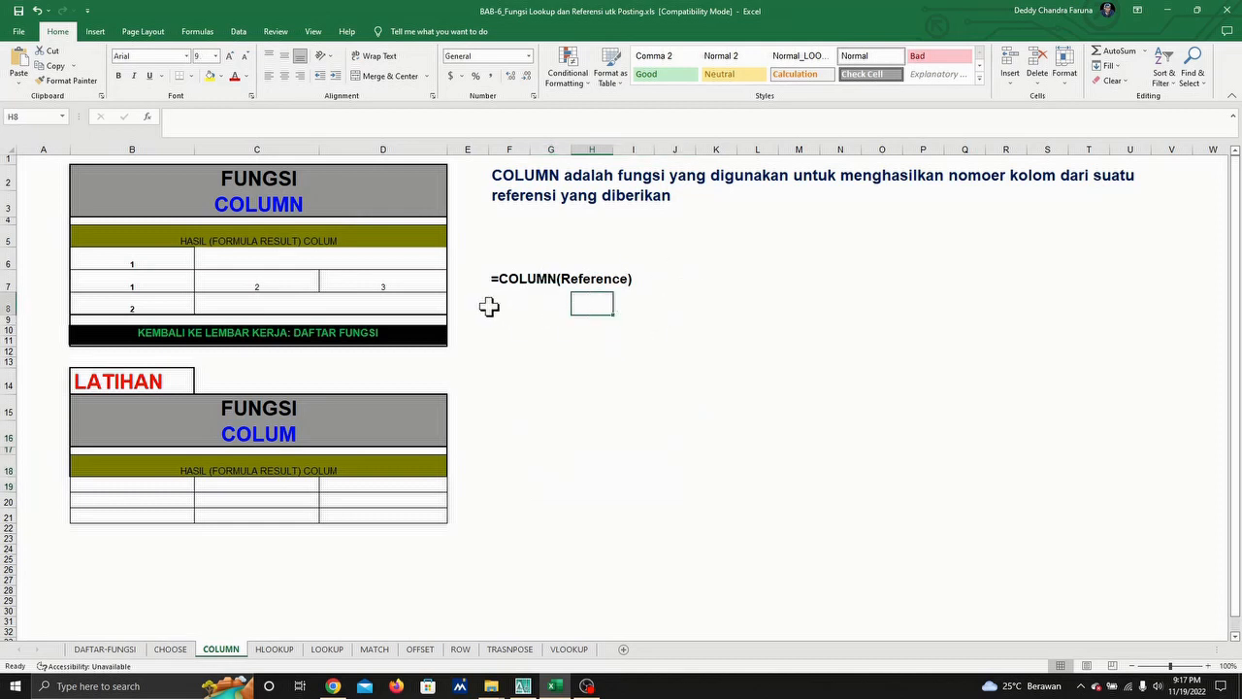
Examine the COLUMN array formula and its reference in result cells C7 and D7.
click(490, 305)
click(617, 308)
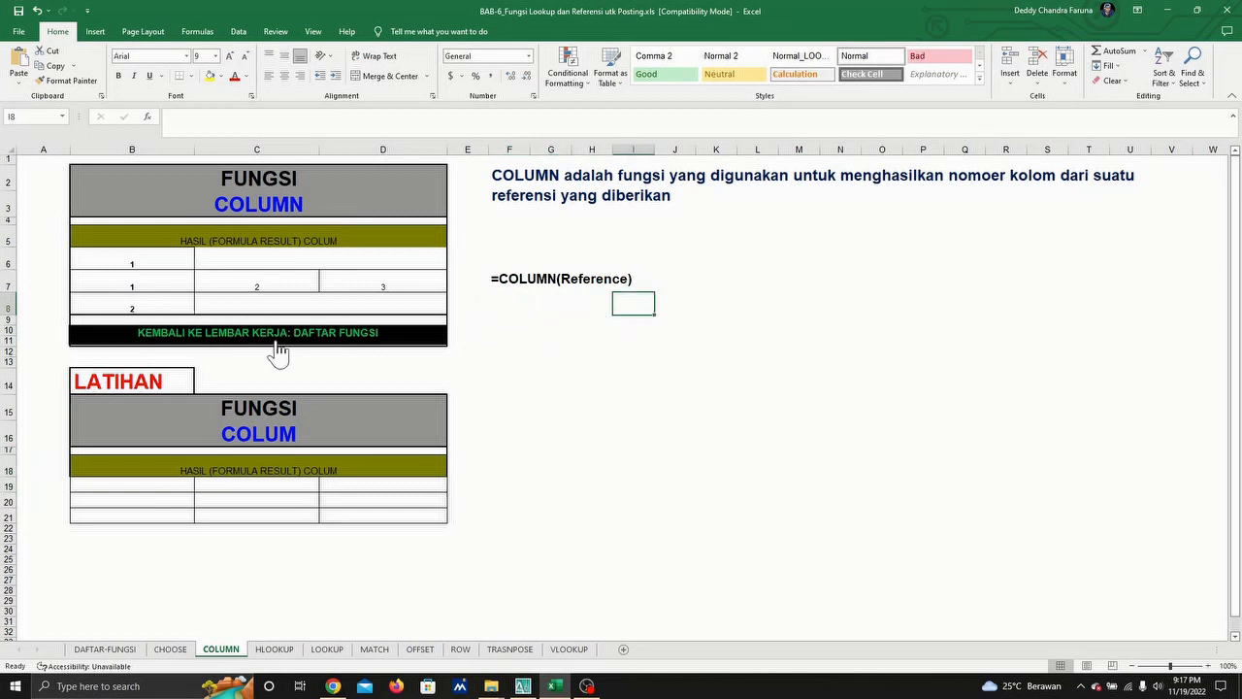
click(388, 281)
click(265, 289)
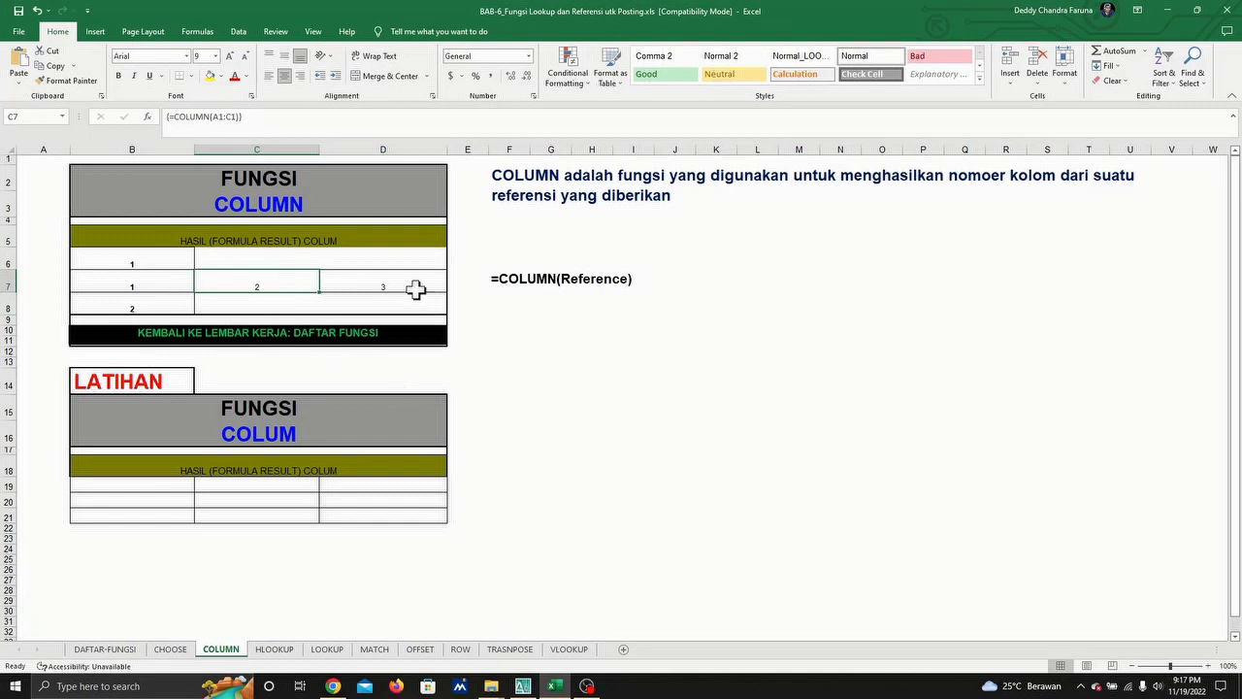
click(251, 118)
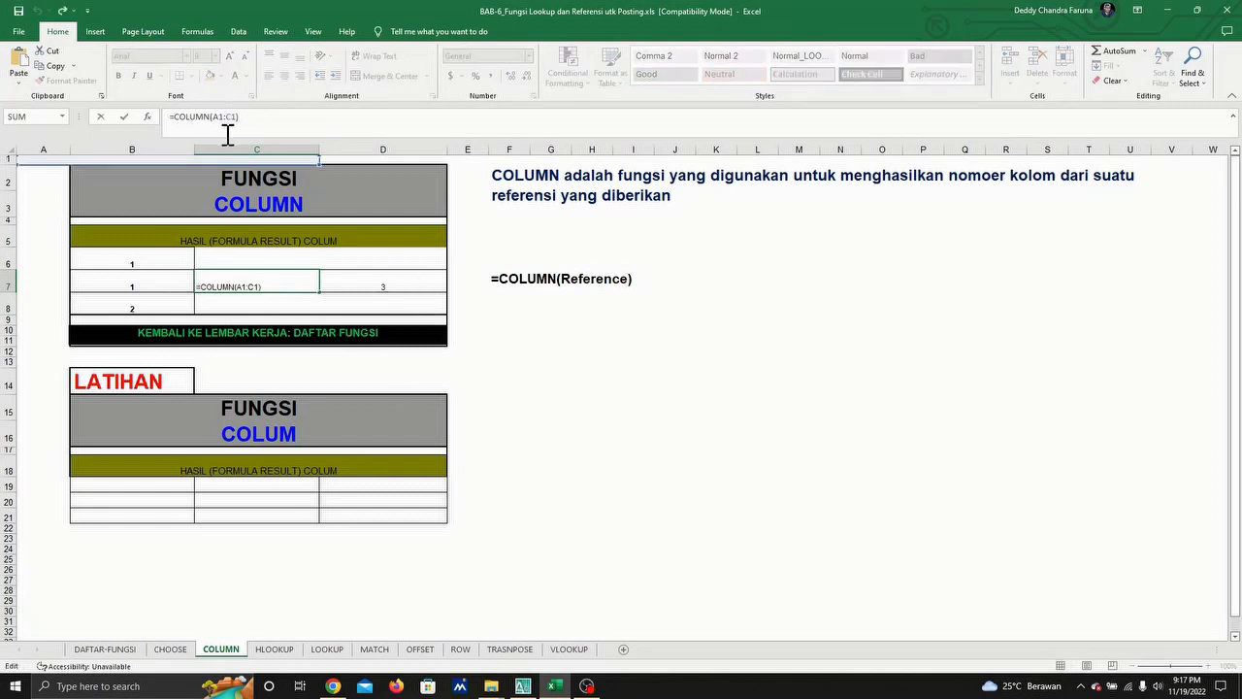
click(364, 287)
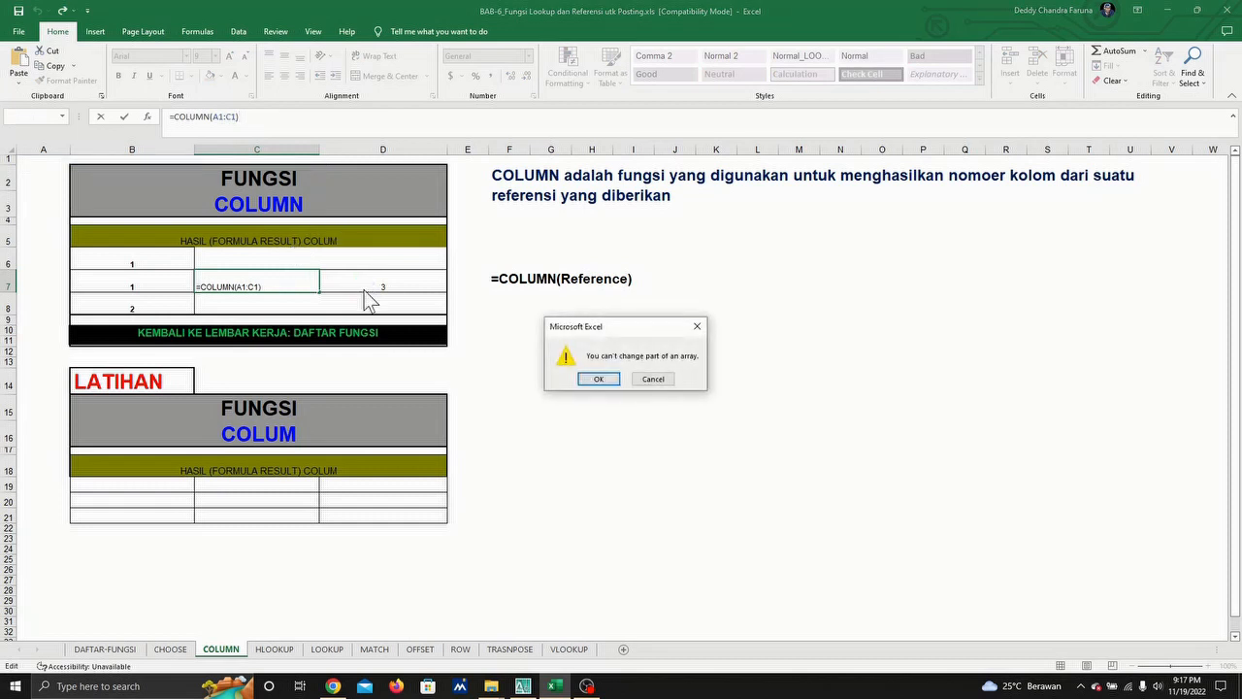
key(Escape)
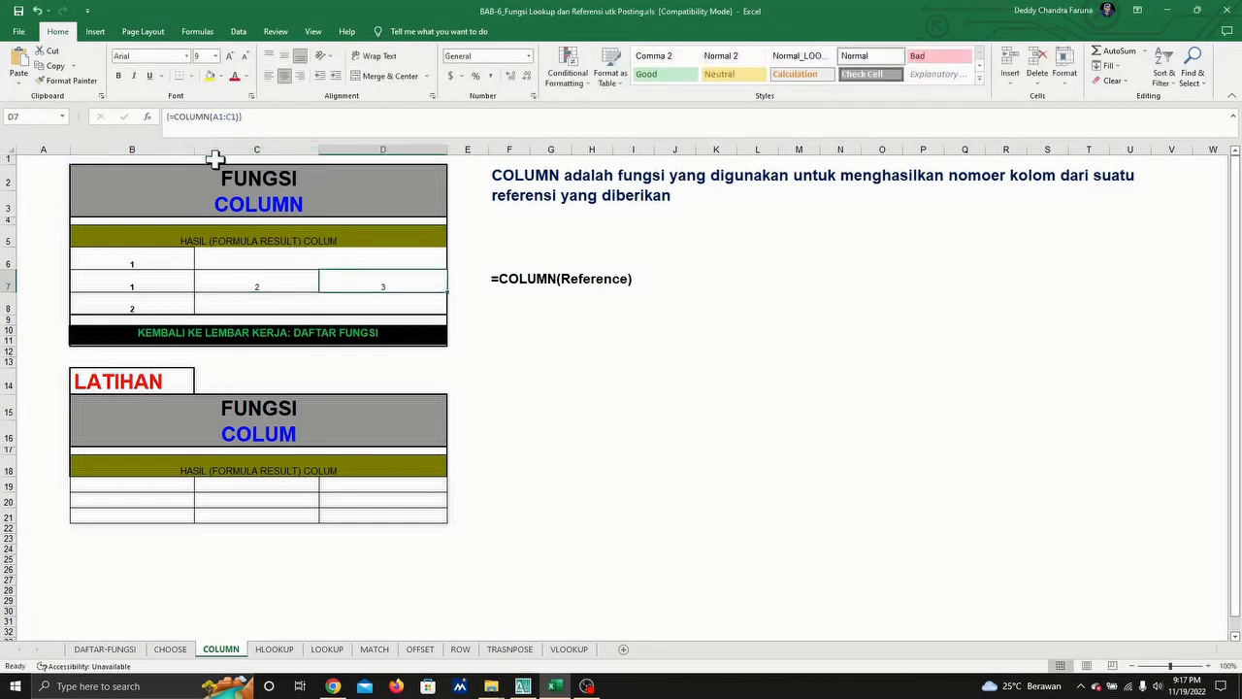
click(229, 116)
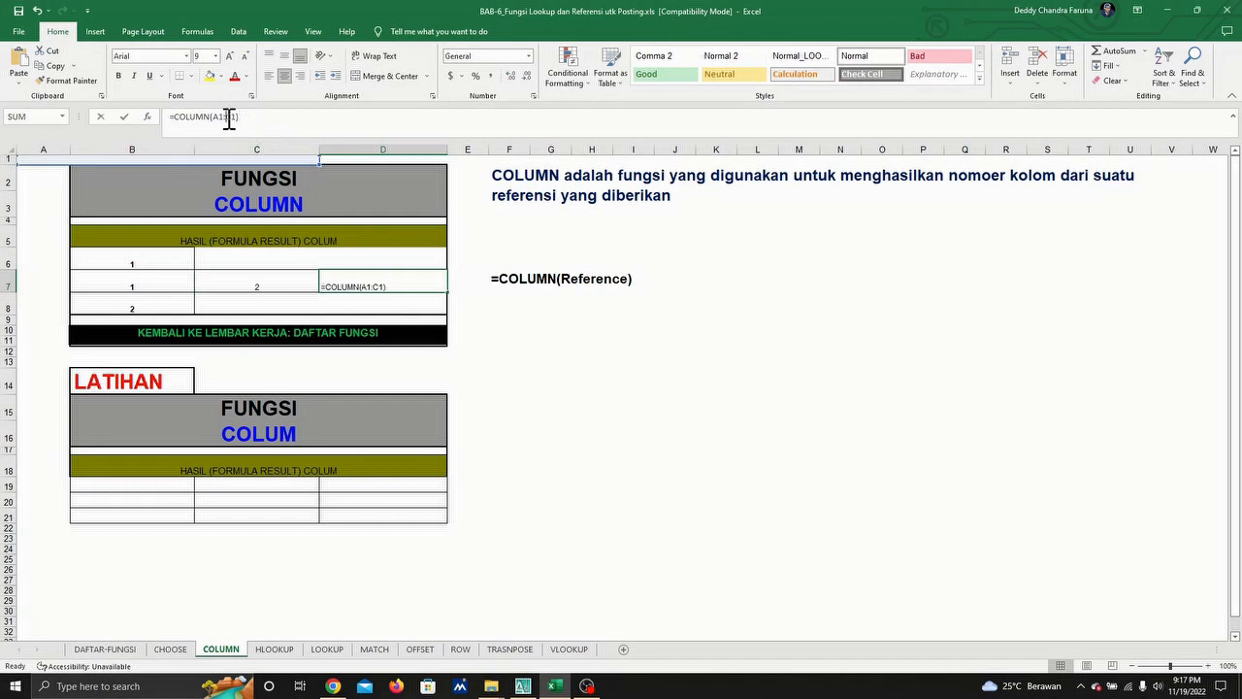
key(ctrl+shift+Return)
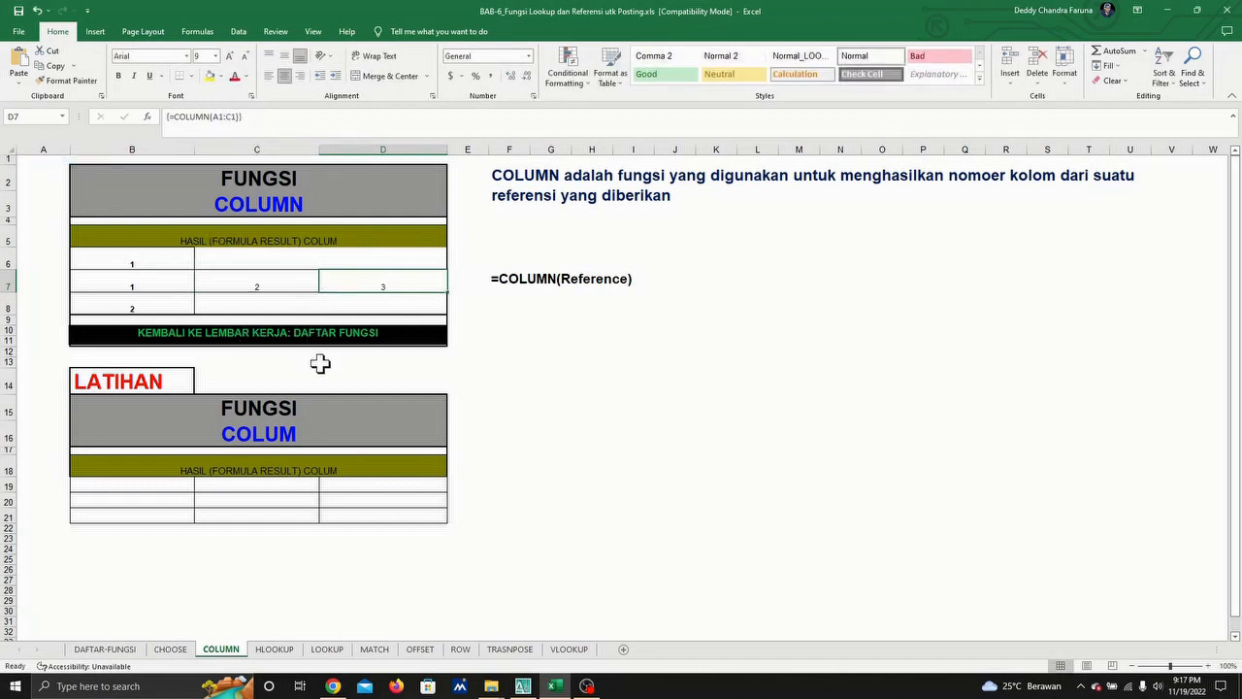
click(229, 116)
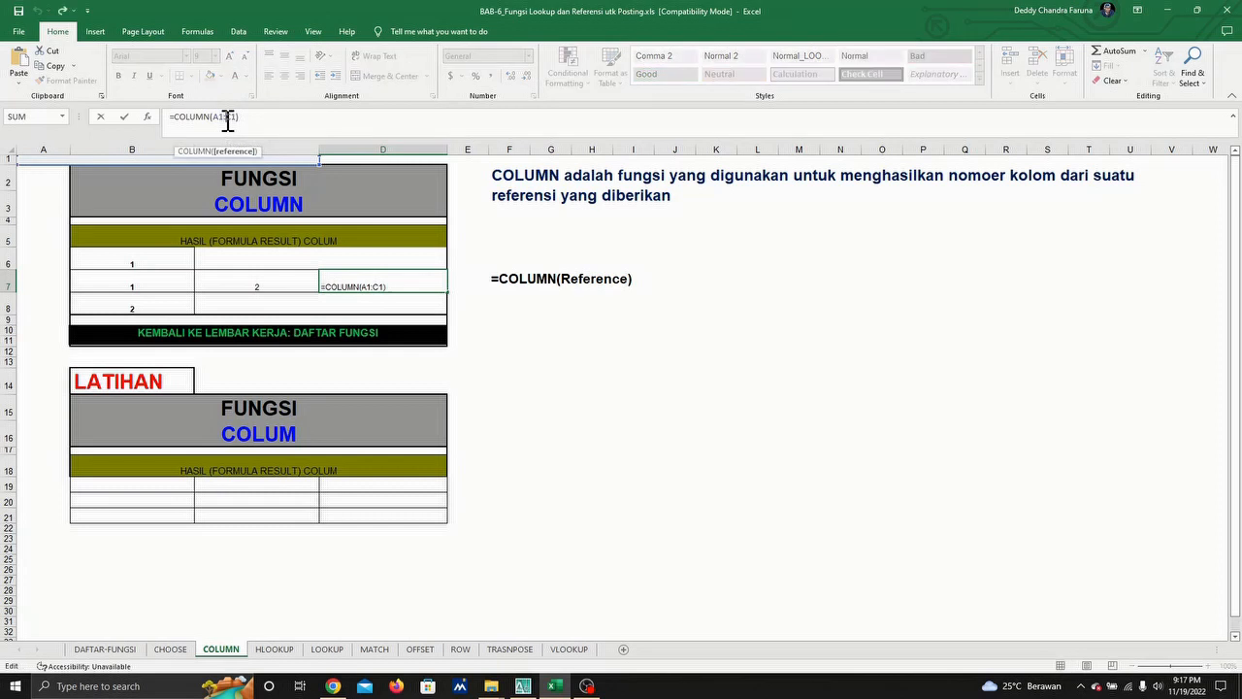
key(ctrl+shift+Return)
Examine how the formulas in C7 and D7 refer to A1:C1, highlighting that range in row 1.
click(270, 282)
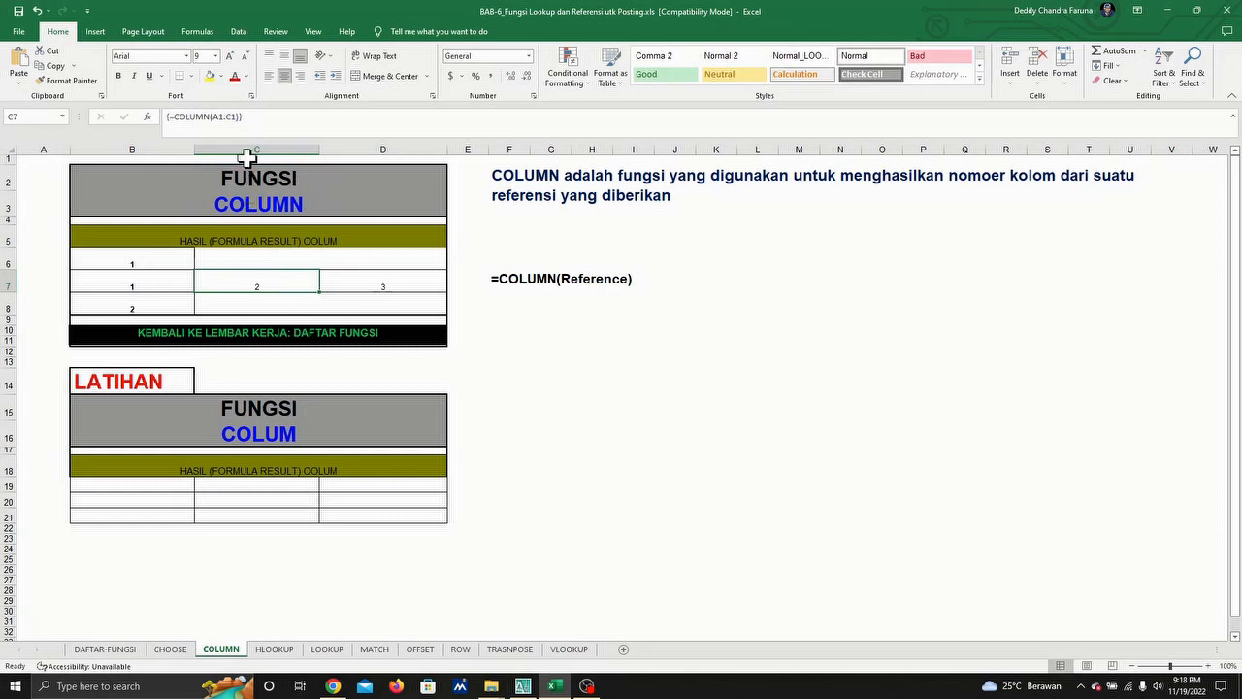
click(219, 117)
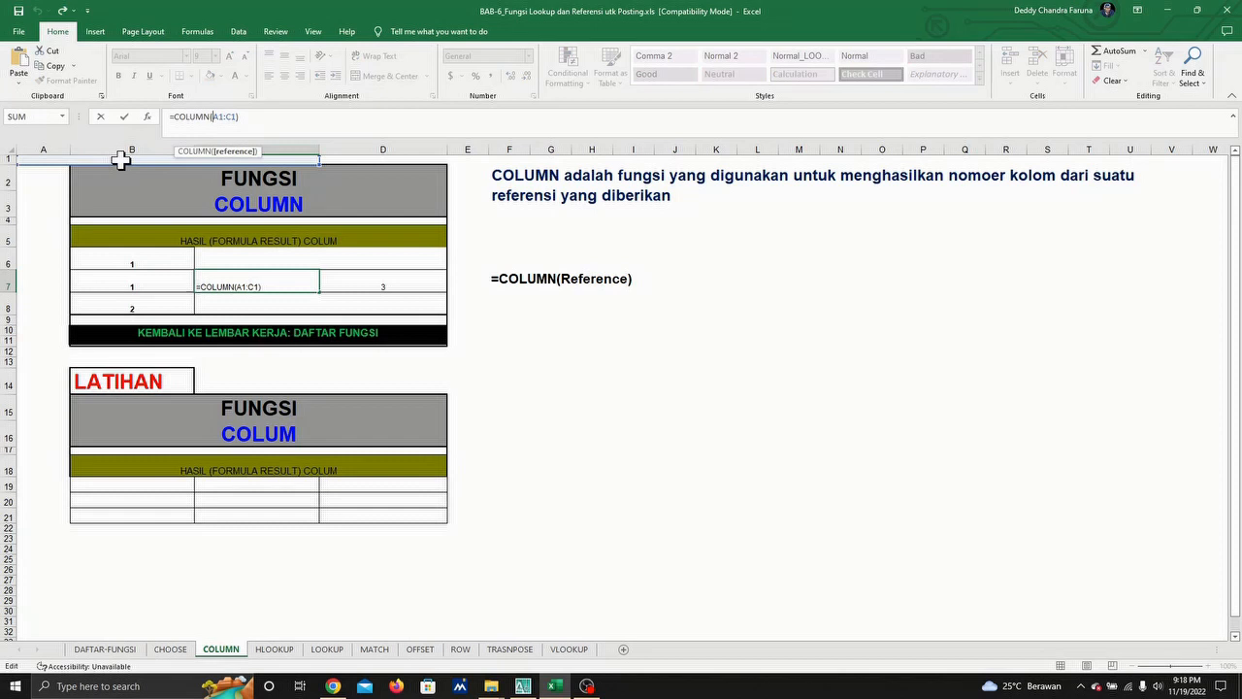
key(ctrl+shift+Return)
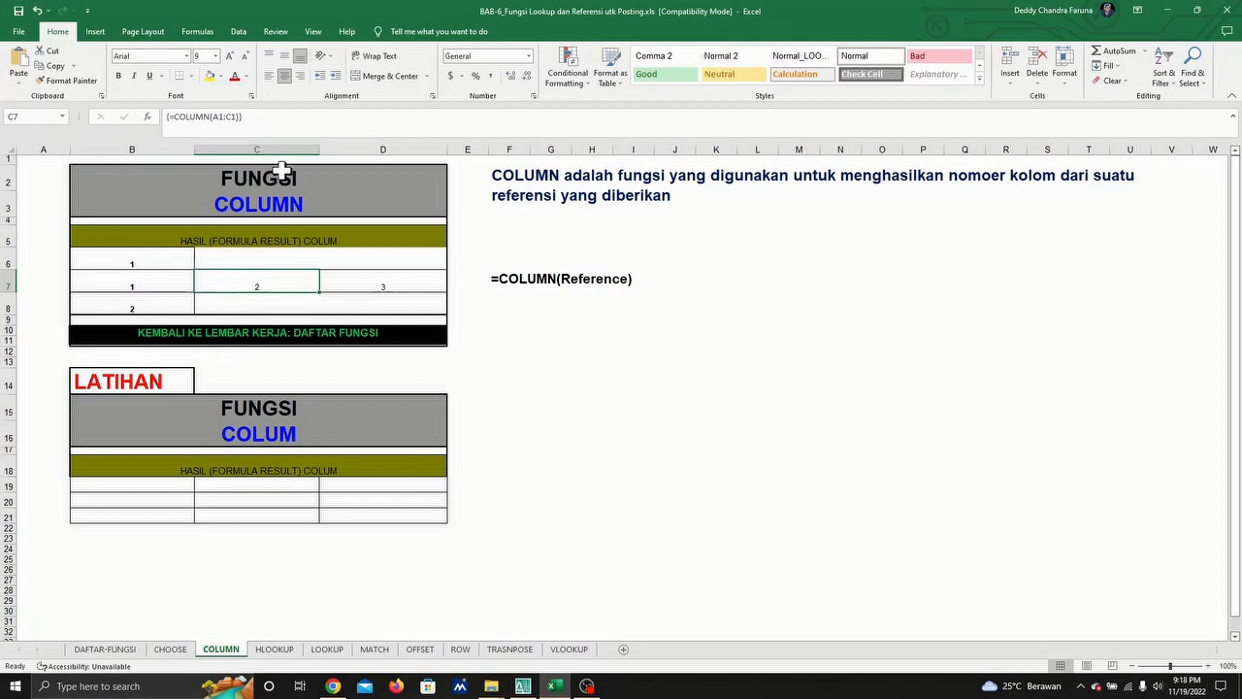
click(222, 117)
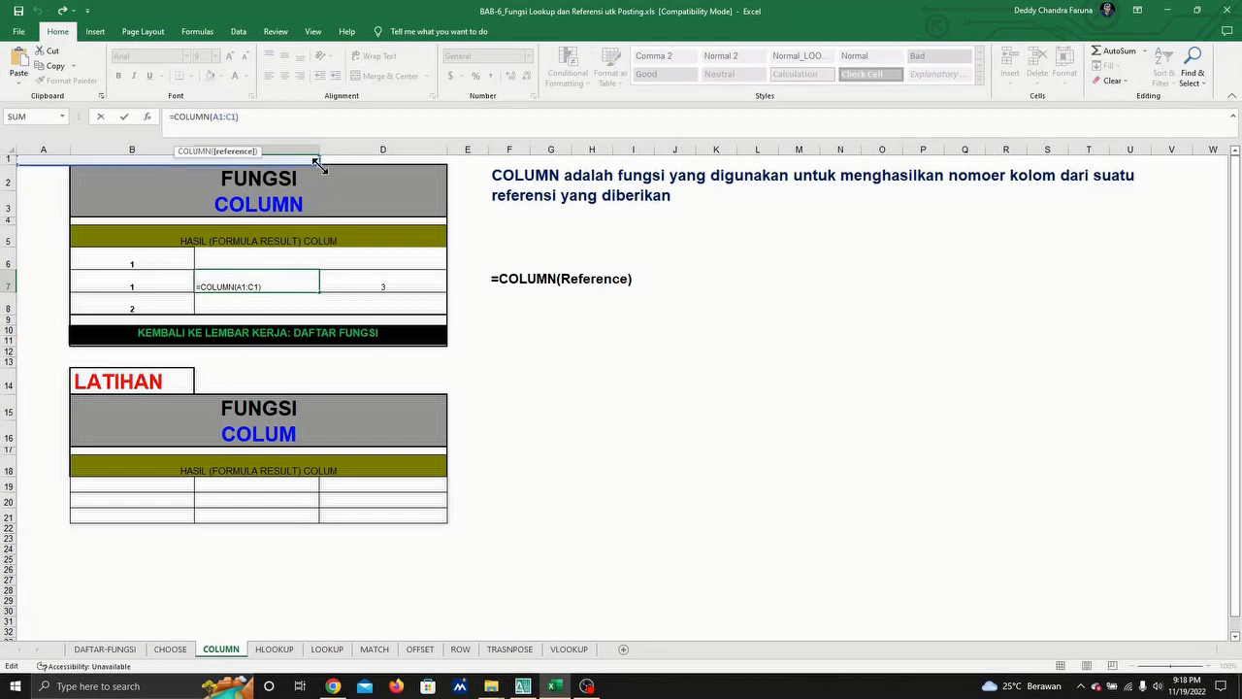
key(ctrl+shift+Return)
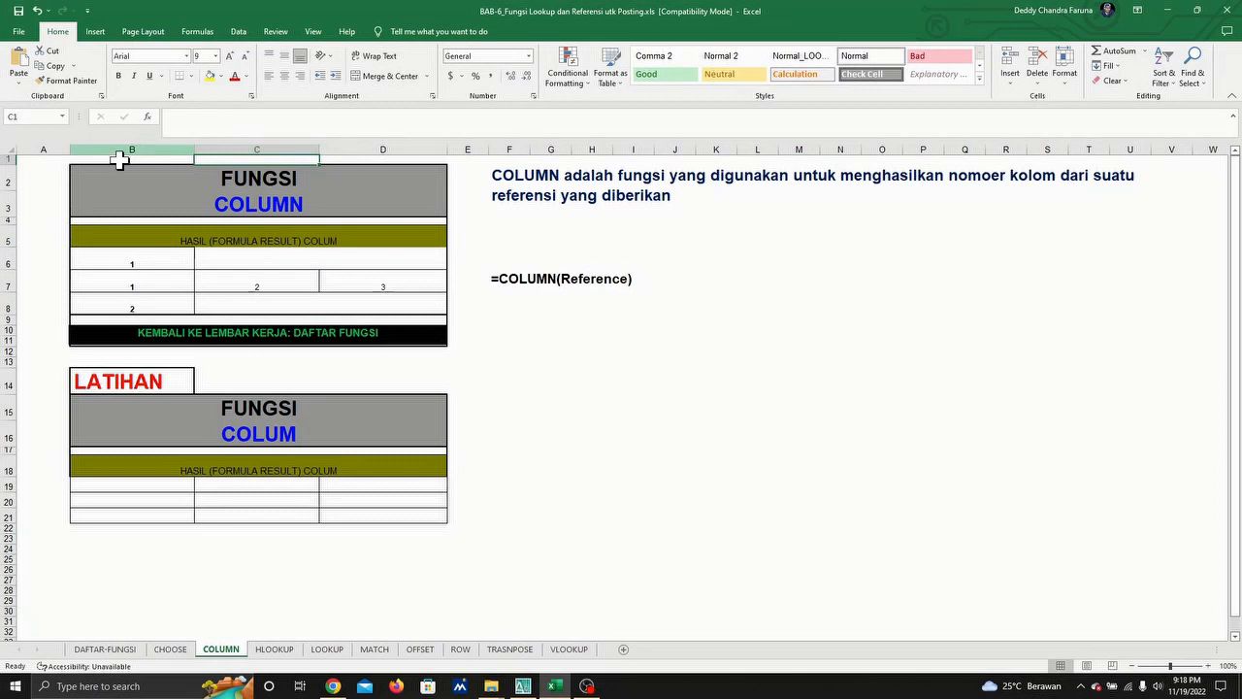
click(388, 281)
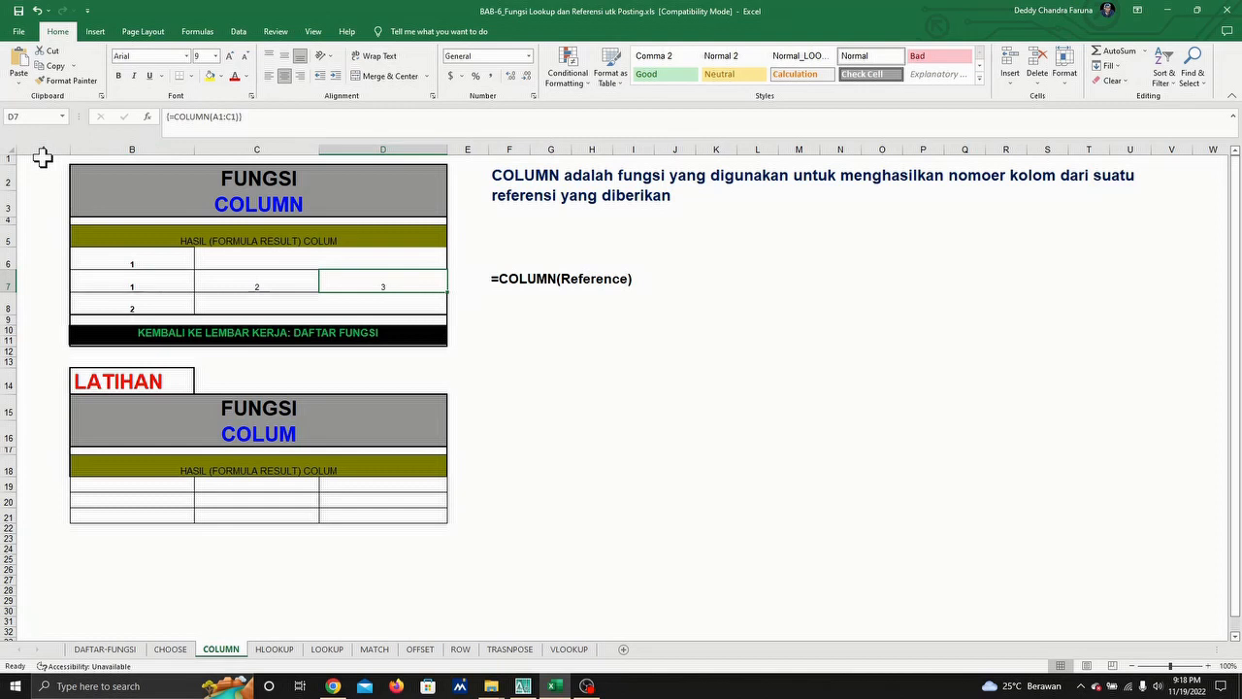
drag(43, 162, 280, 159)
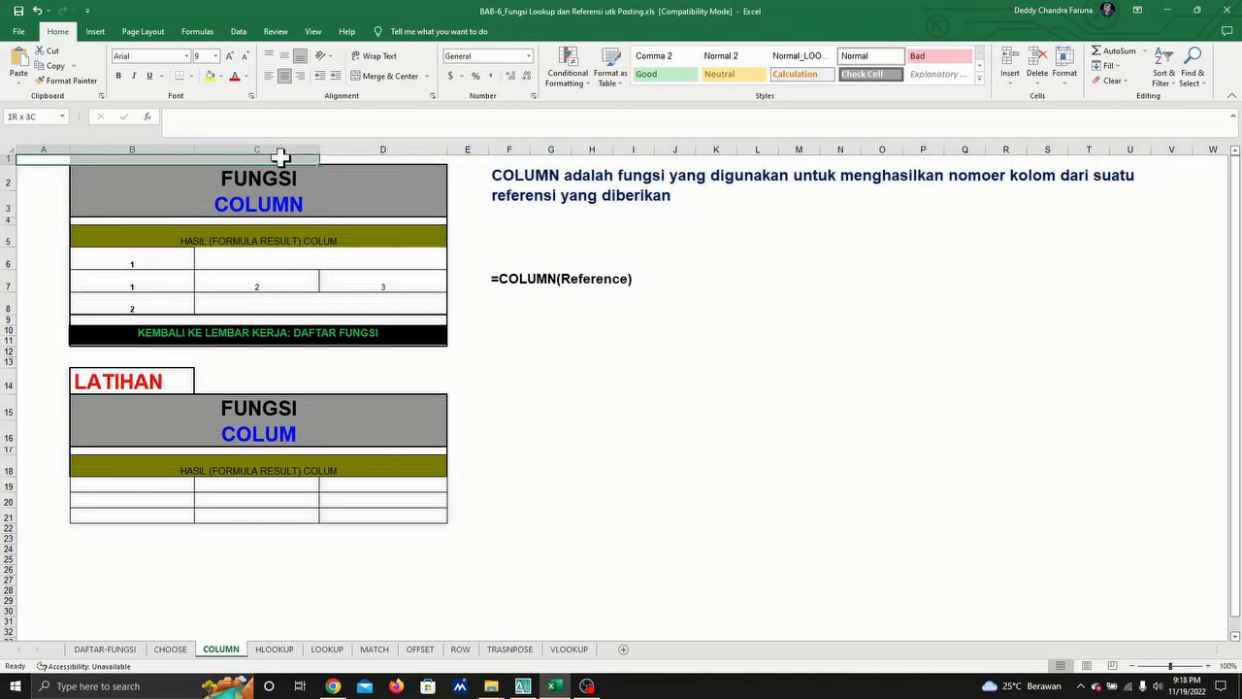
click(526, 376)
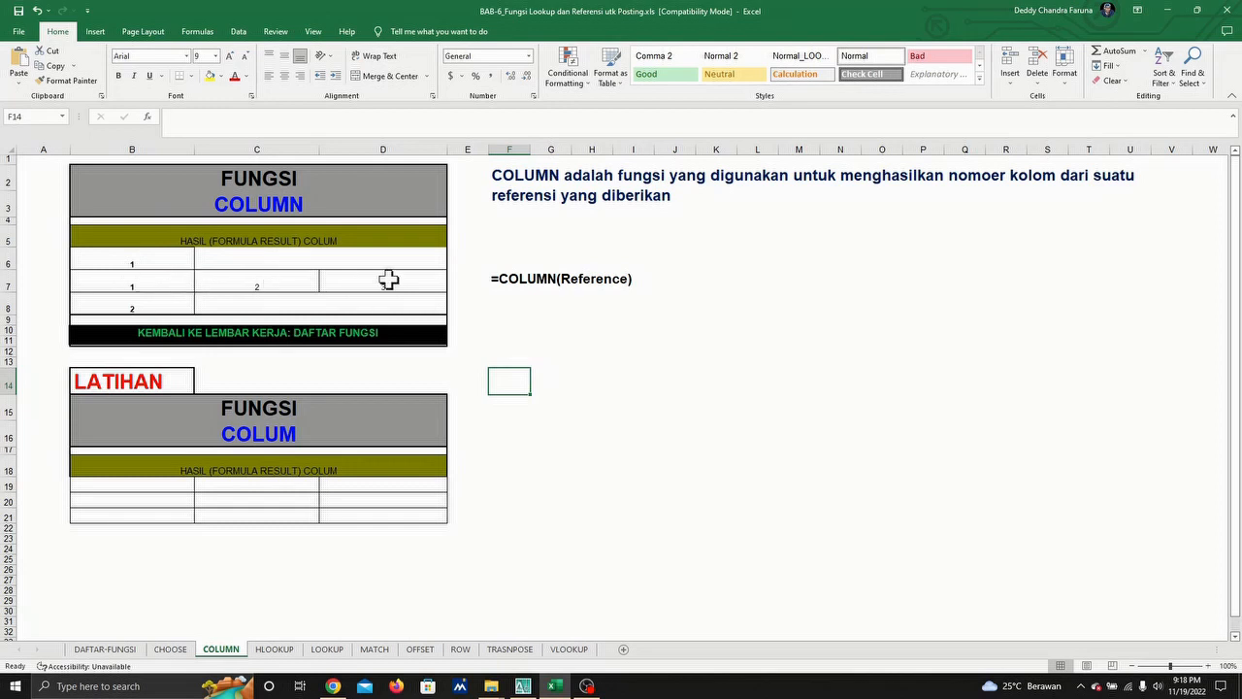
Copy the COLUMN formula text from cell C7.
click(268, 278)
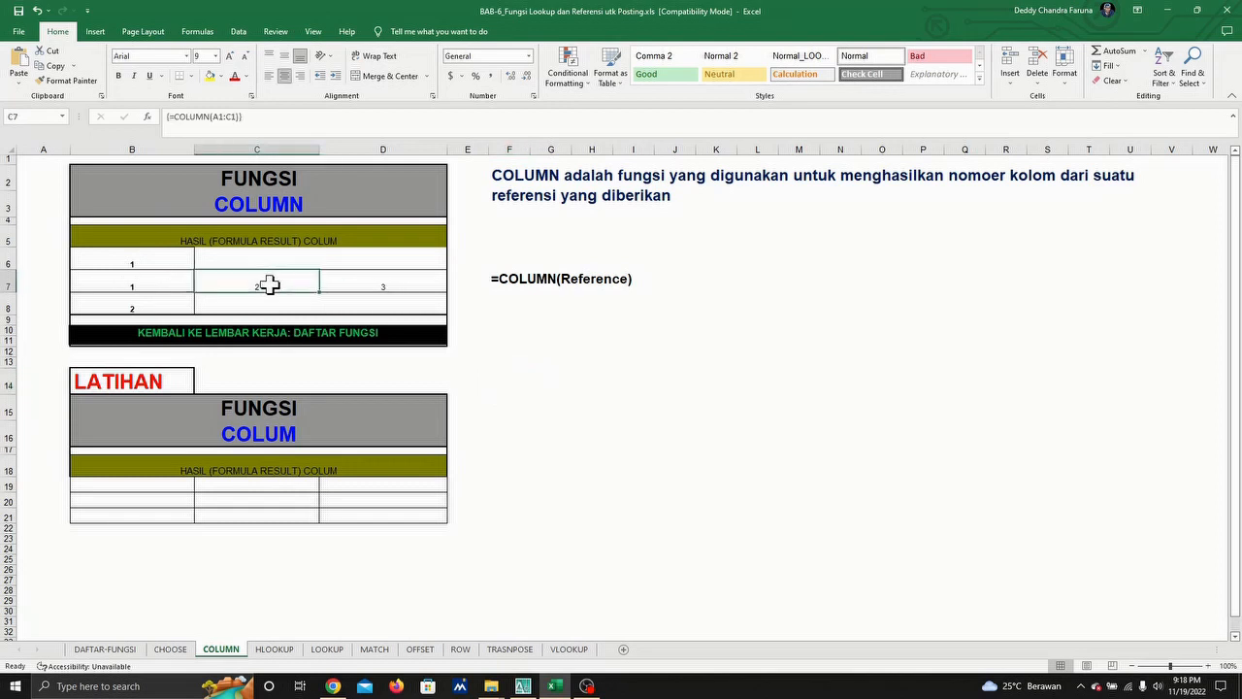
drag(261, 121, 151, 104)
key(ctrl+c)
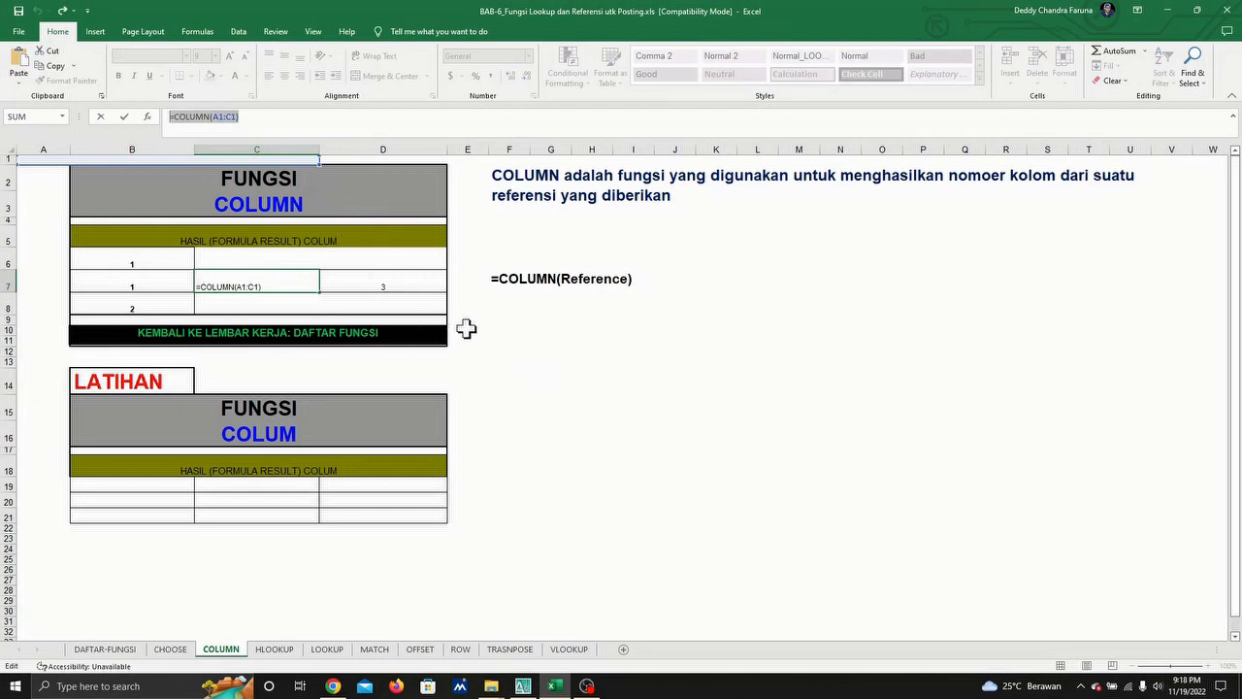
Merge cells F9:U11 below the COLUMN syntax with wrapped, top-left-aligned text at font size 14.
click(534, 322)
drag(508, 320, 1109, 336)
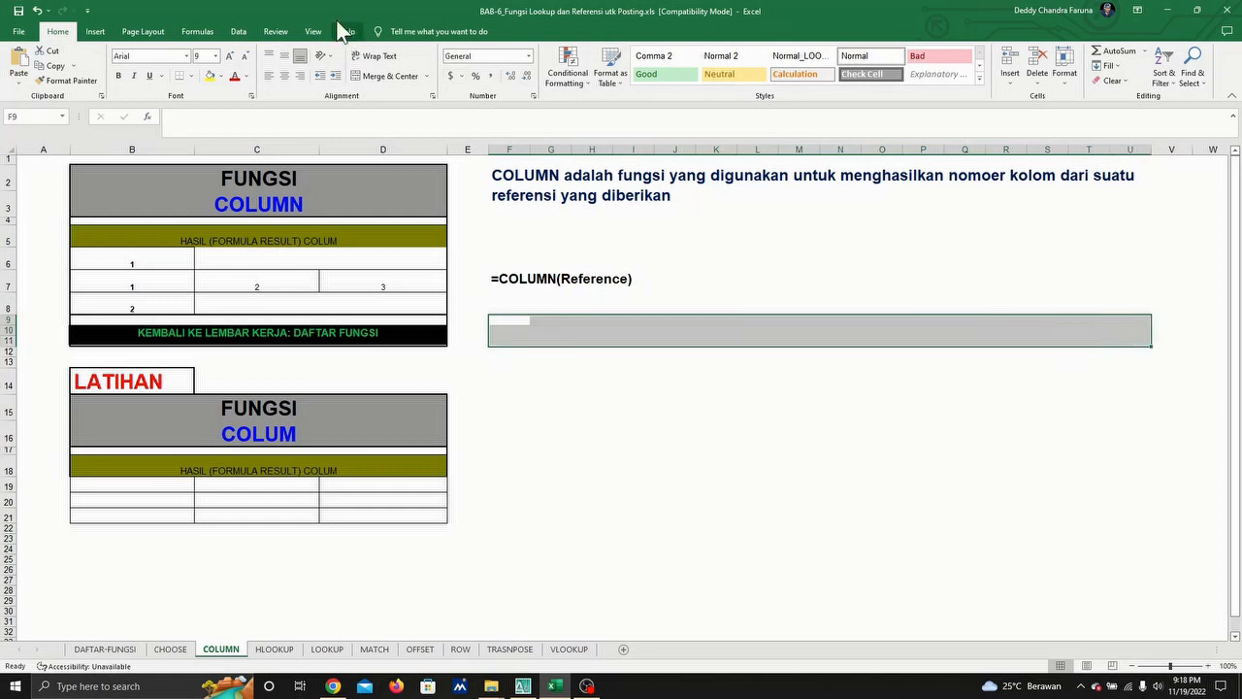
click(388, 75)
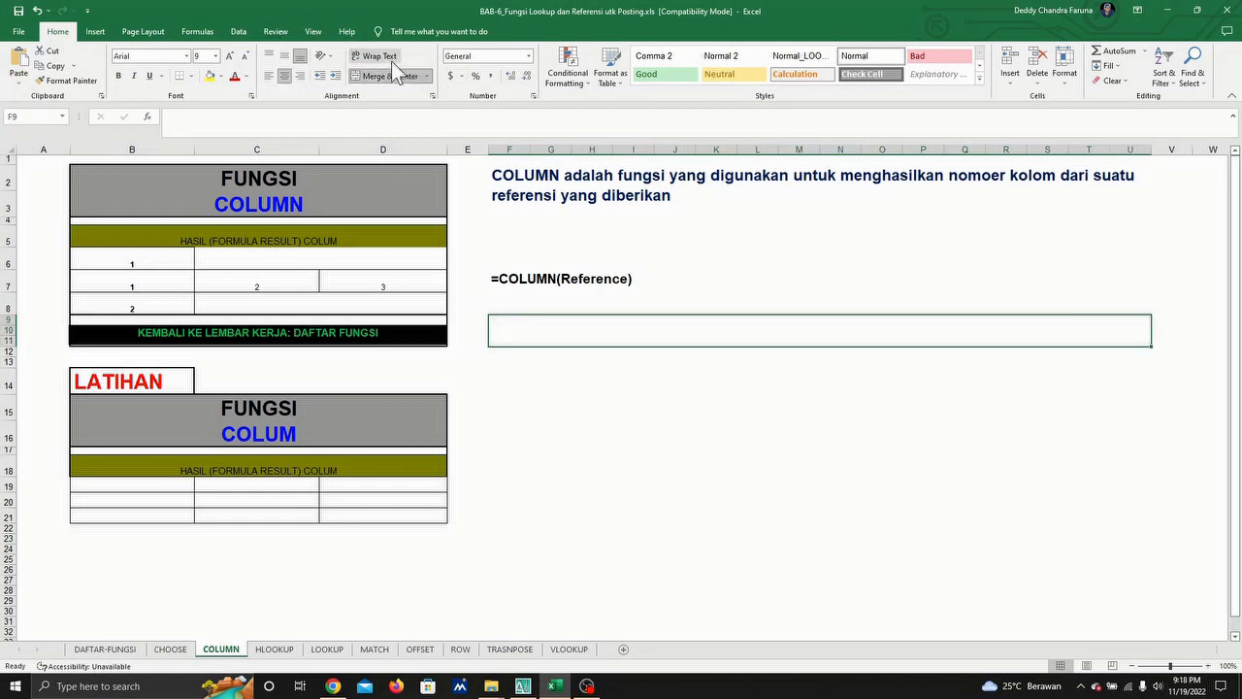
click(269, 56)
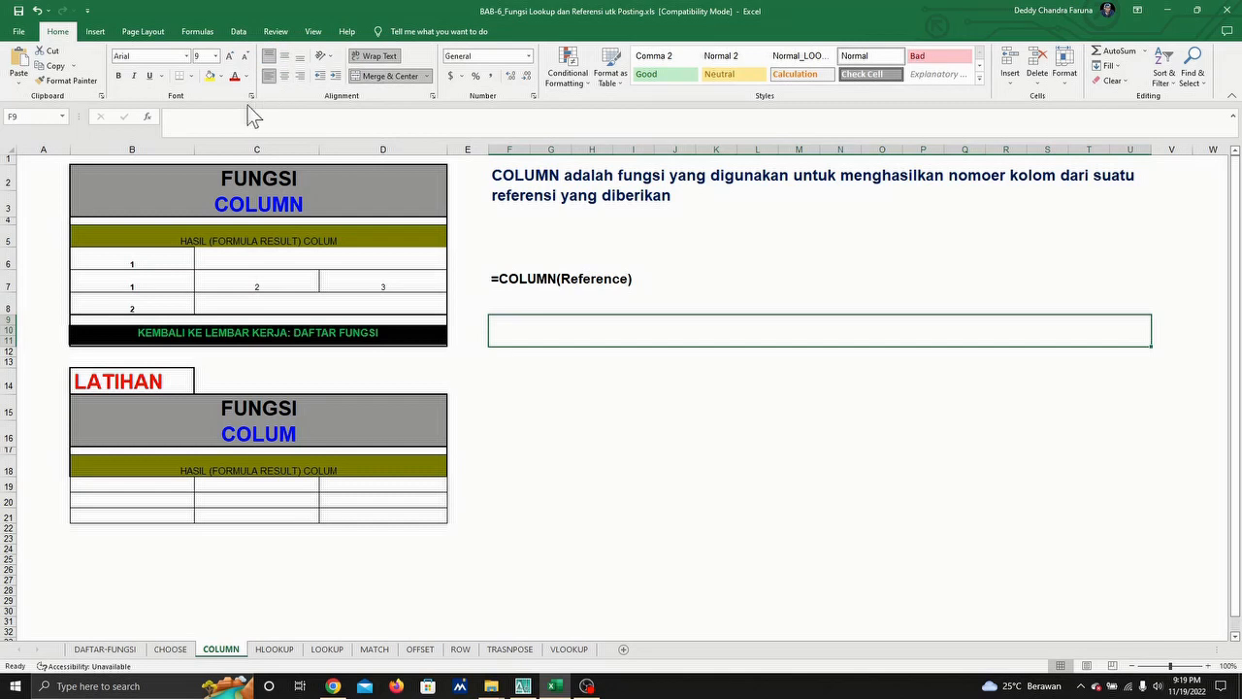
click(216, 56)
click(206, 134)
Enter the copied formula as plain text in merged cell F9: '=COLUMN(A1:C1).
text(')
key(ctrl+v)
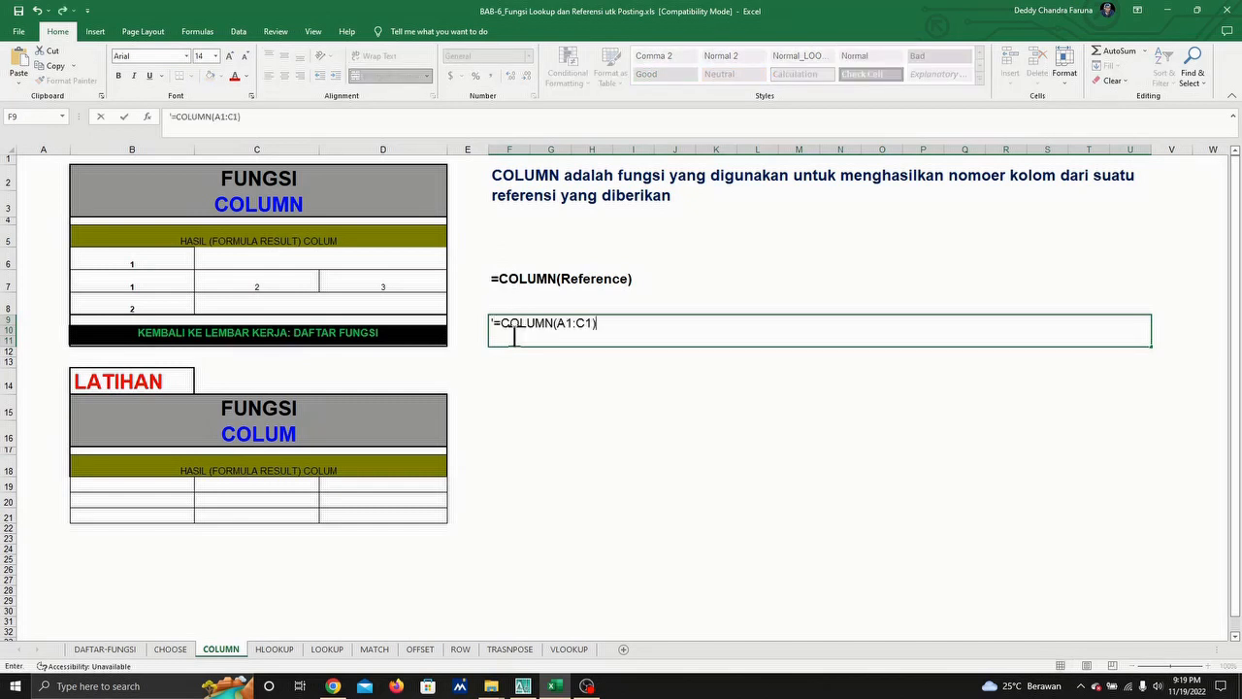
key(Return)
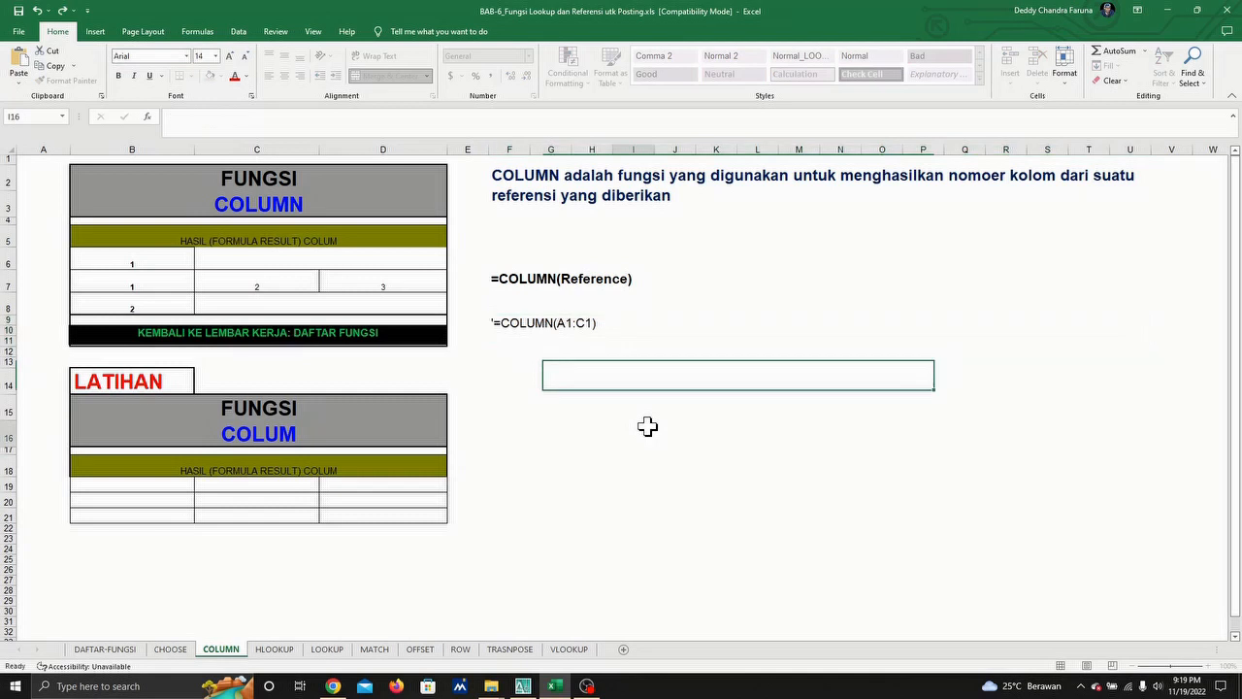
click(642, 432)
Make the formula text in merged cell F9 bold.
click(579, 323)
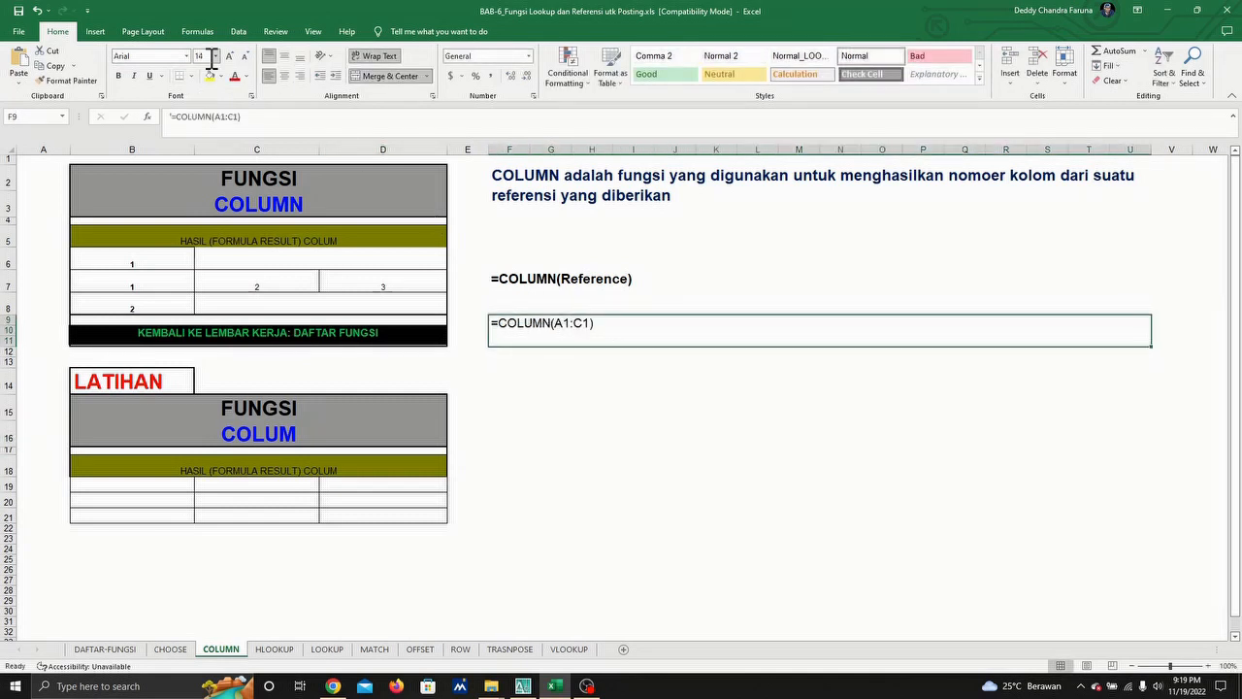
click(118, 76)
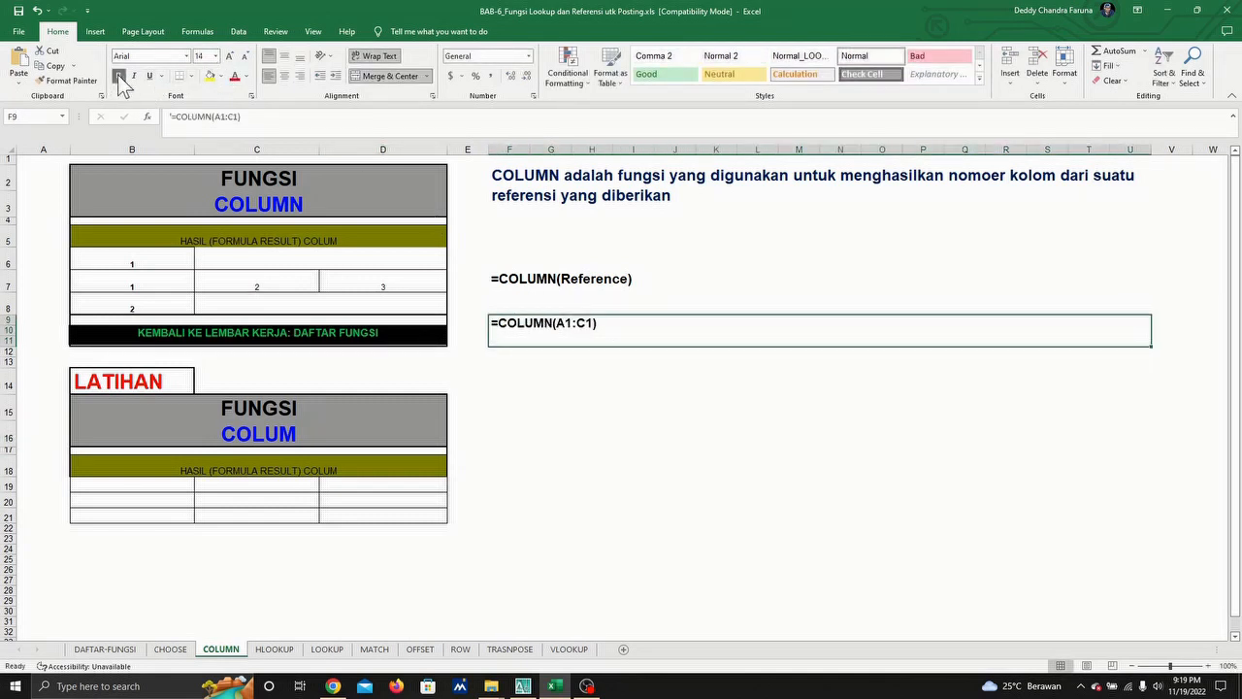
click(616, 495)
click(551, 333)
click(424, 294)
click(264, 269)
click(552, 464)
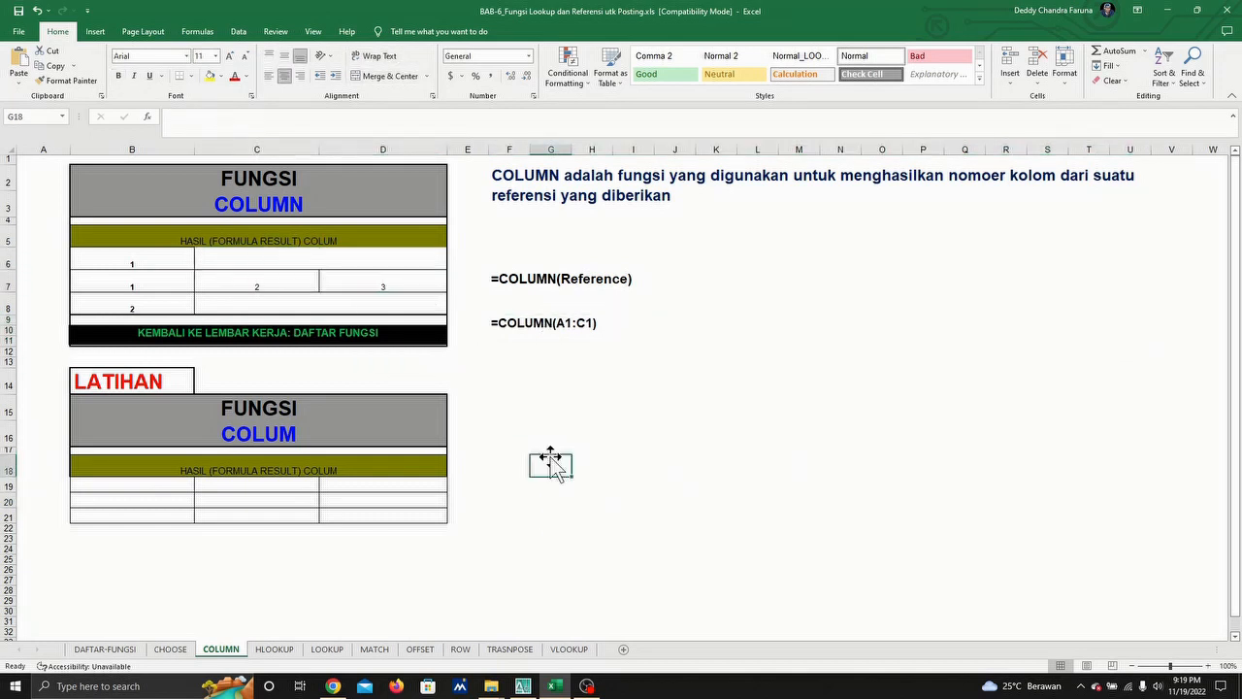
Draw a straight arrow from the formula text in F9 to the result in C7.
click(95, 31)
click(179, 64)
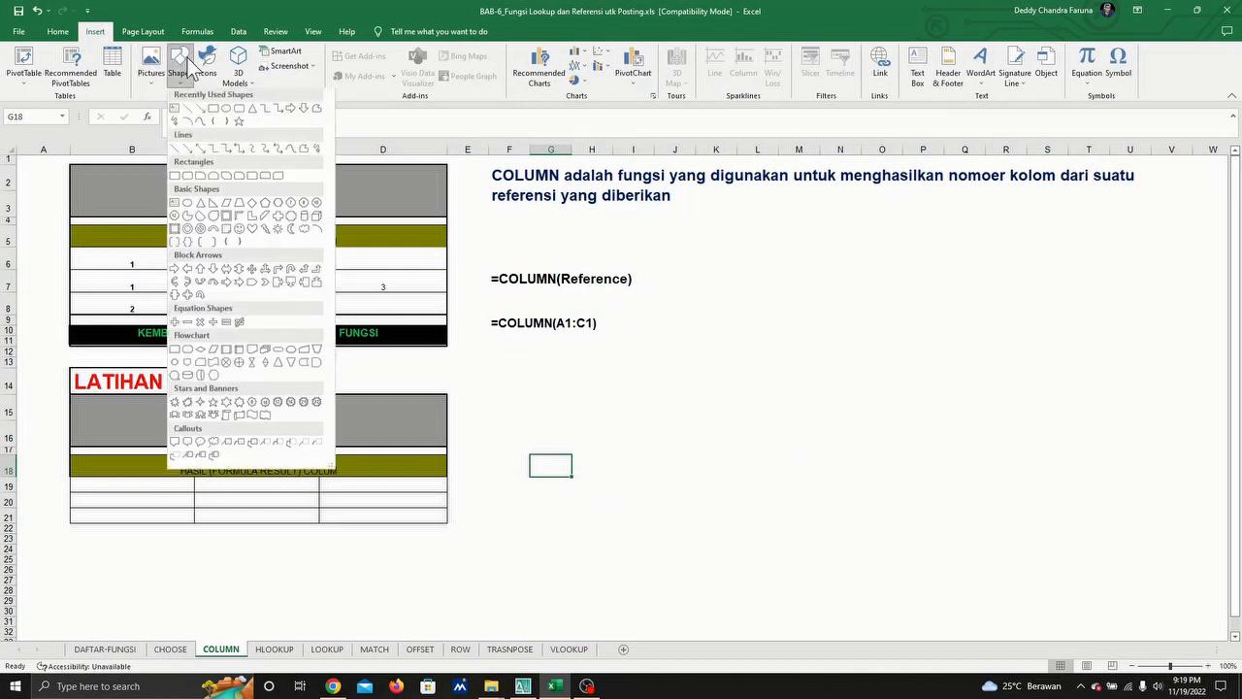
click(200, 115)
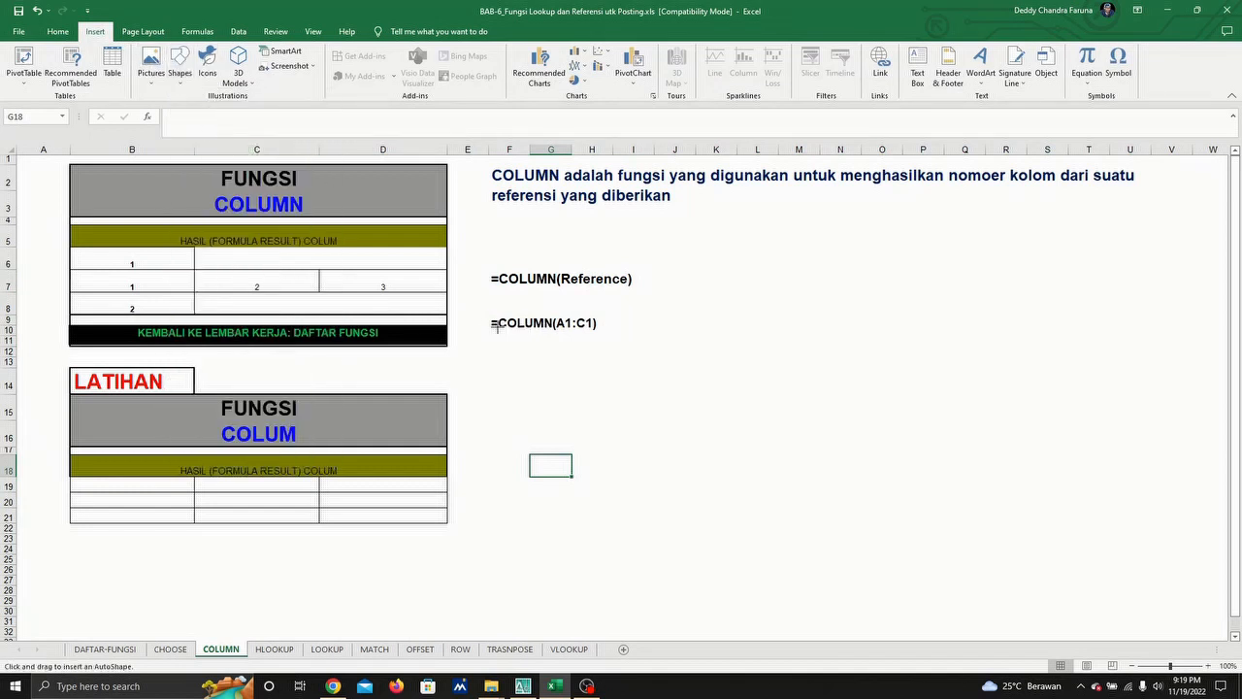
mouse_move(488, 324)
mouse_down()
mouse_move(347, 280)
mouse_move(280, 286)
mouse_up()
click(528, 391)
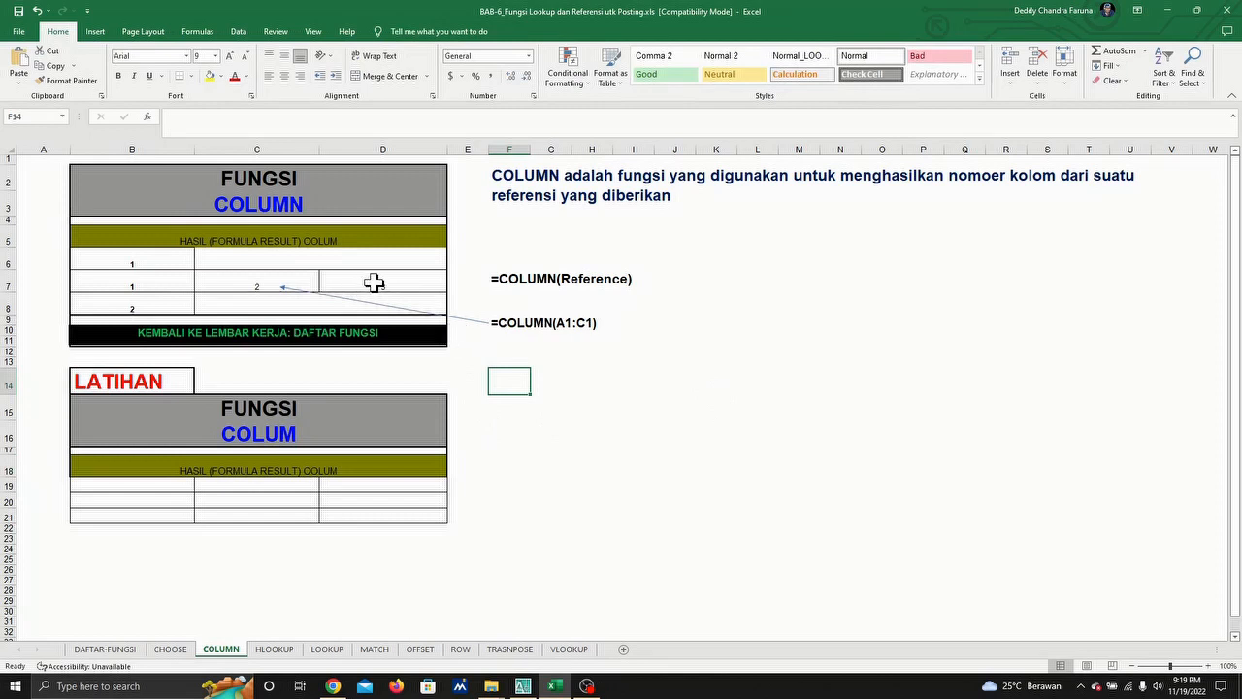
click(699, 383)
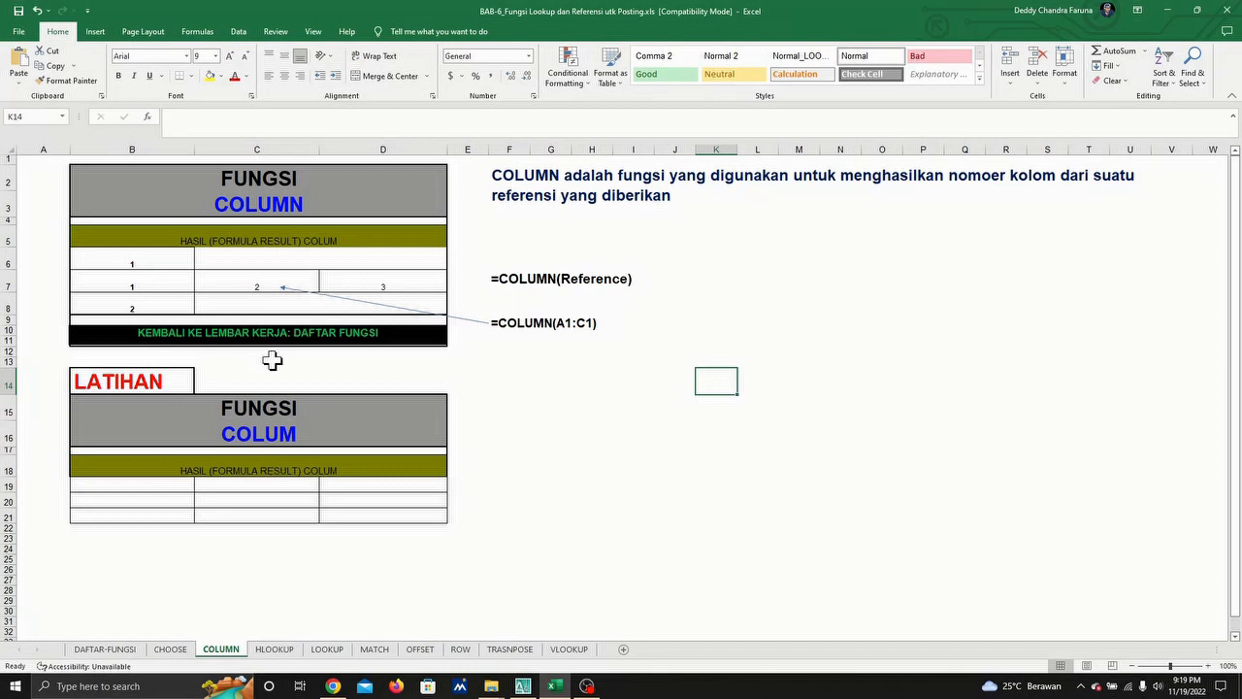
Switch to the HLOOKUP worksheet, check the syntax and the formula in C9, and select merged cell H7 below the syntax.
scroll(270, 355, down, 1)
scroll(211, 344, up, 1)
click(276, 649)
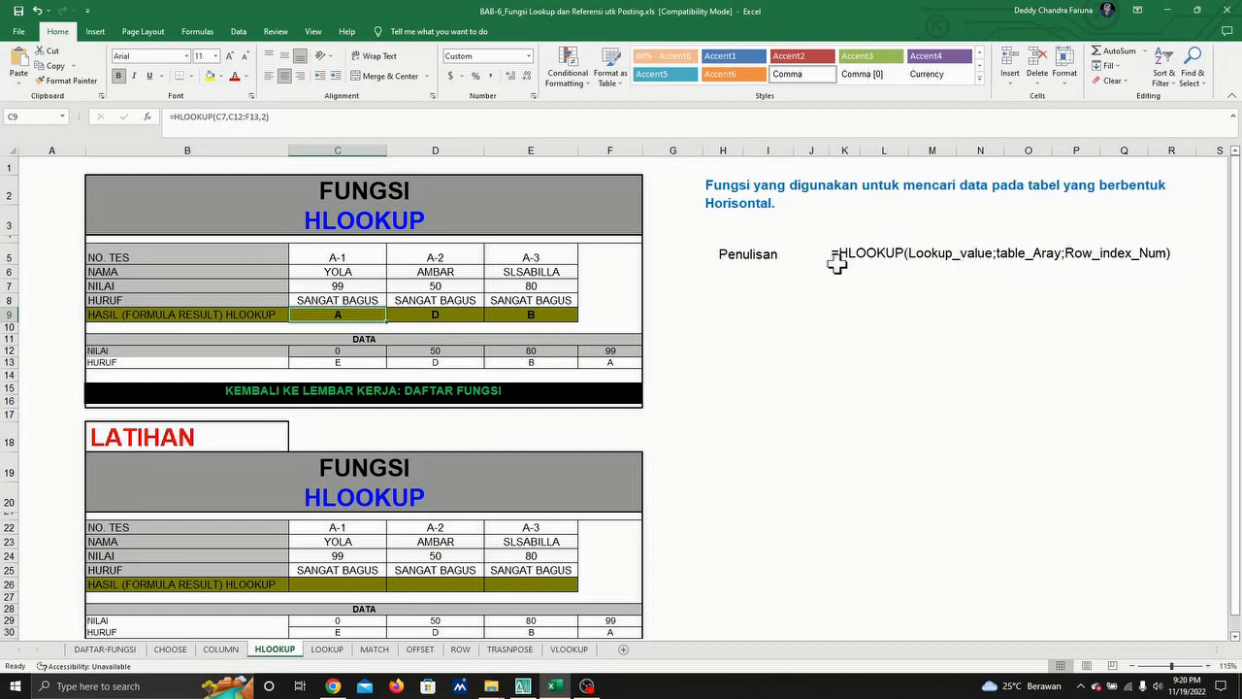
click(865, 251)
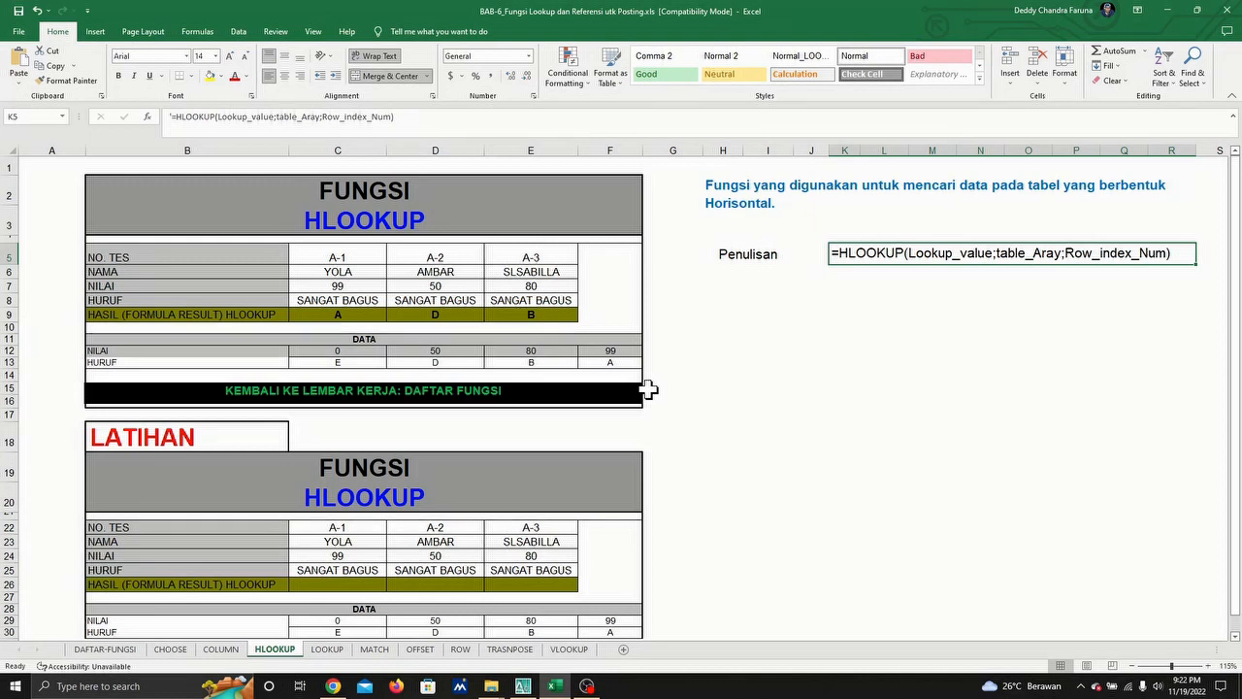
click(338, 361)
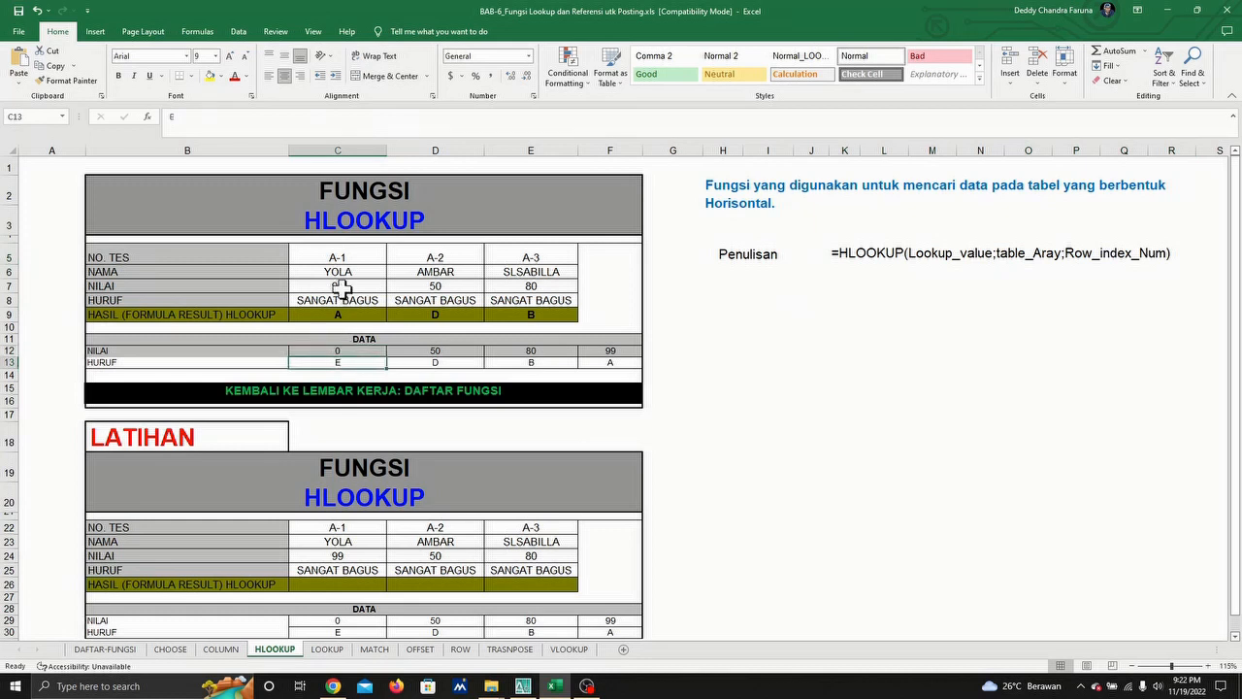
click(340, 312)
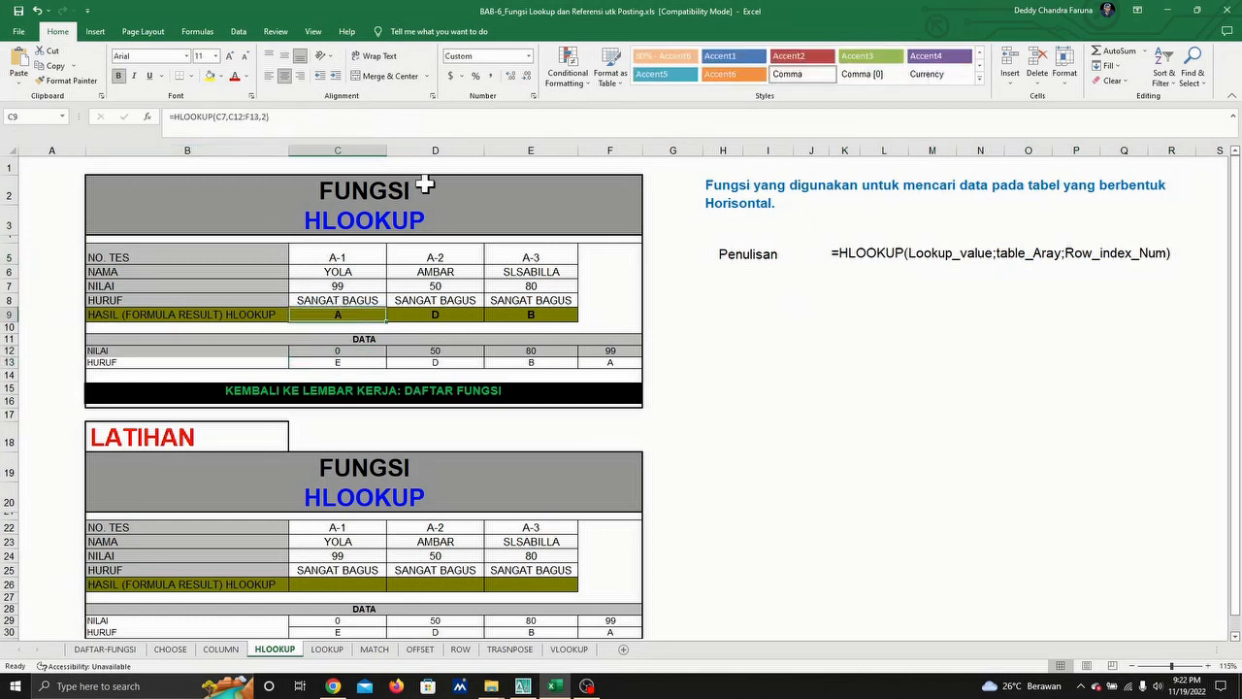
click(740, 317)
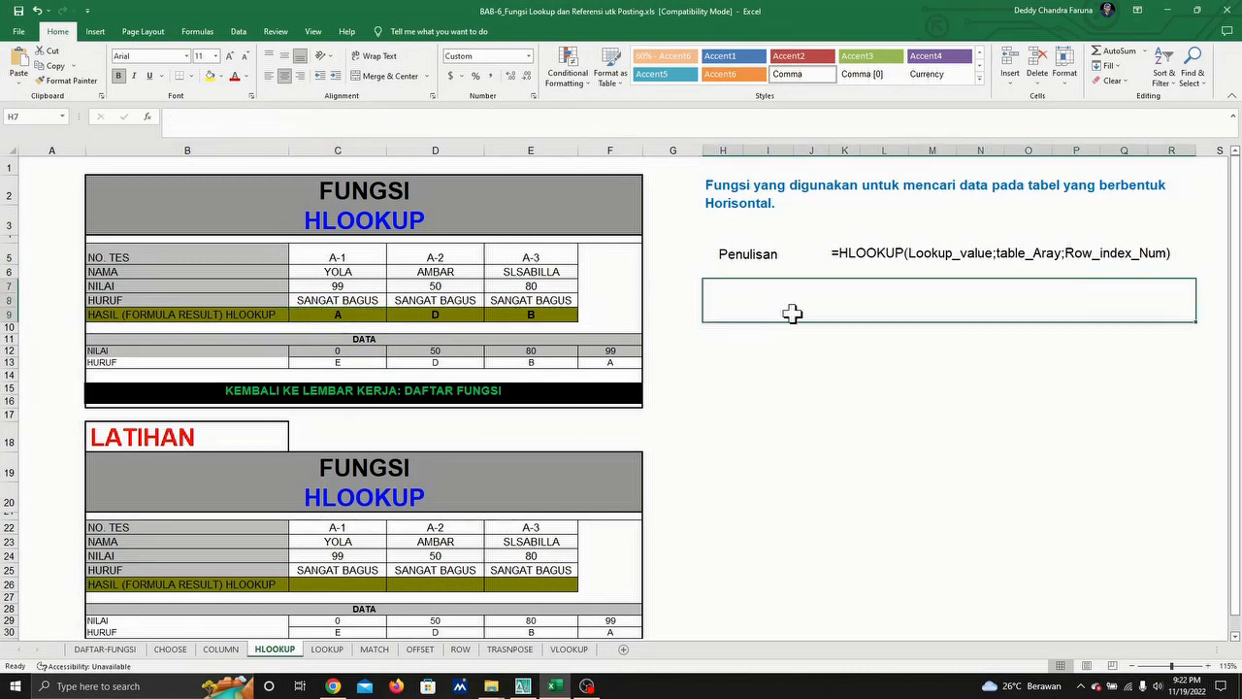
Copy the formula from C9 and enter it as plain text in merged cell H7: '=HLOOKUP(C7,C12:F13,2).
click(344, 313)
drag(303, 121, 115, 129)
key(ctrl+c)
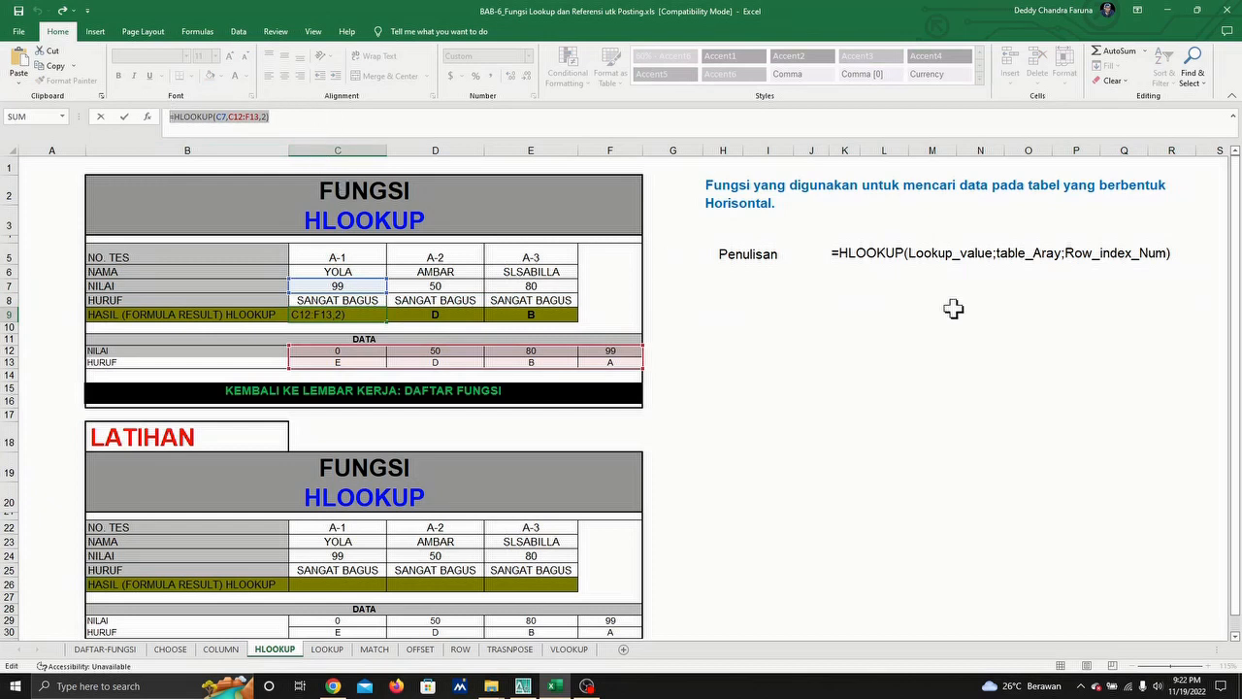
click(785, 301)
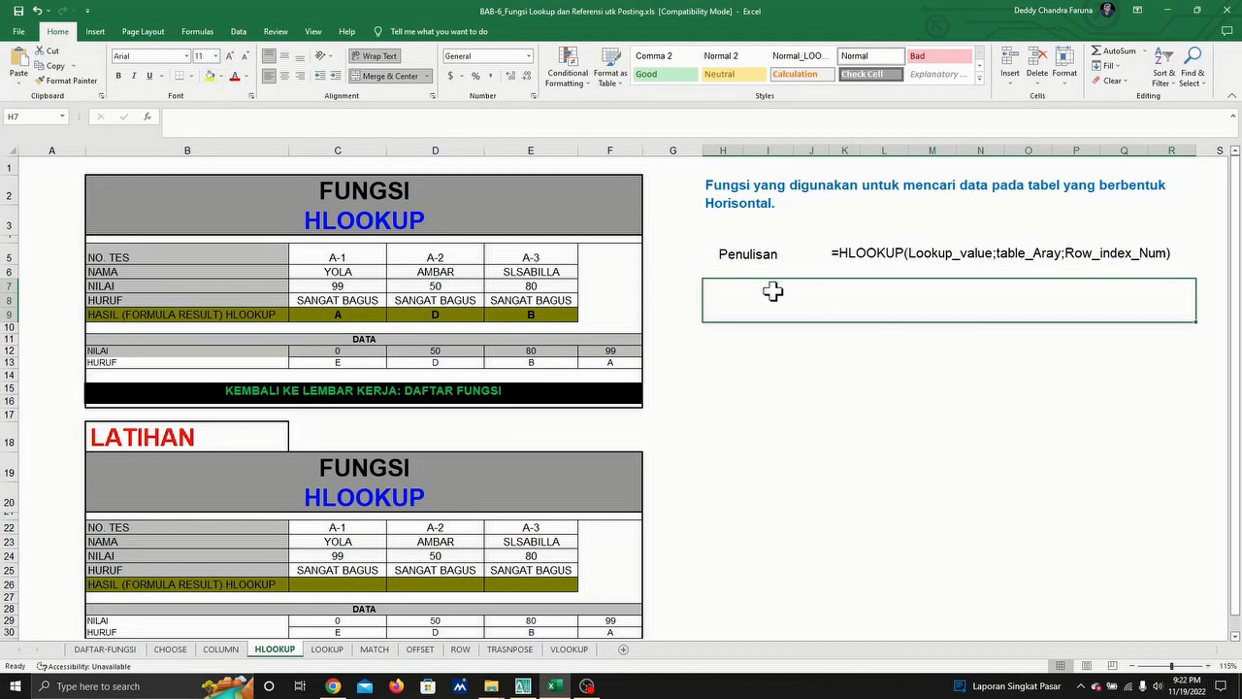
text(')
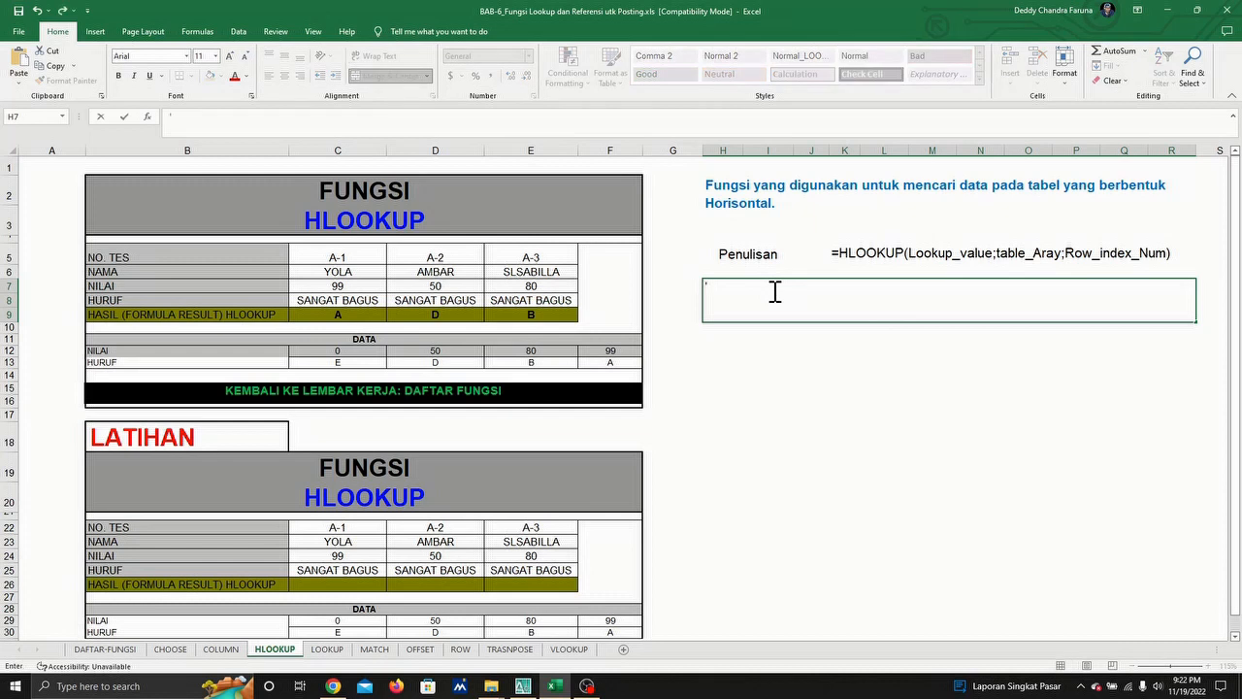
key(ctrl+v)
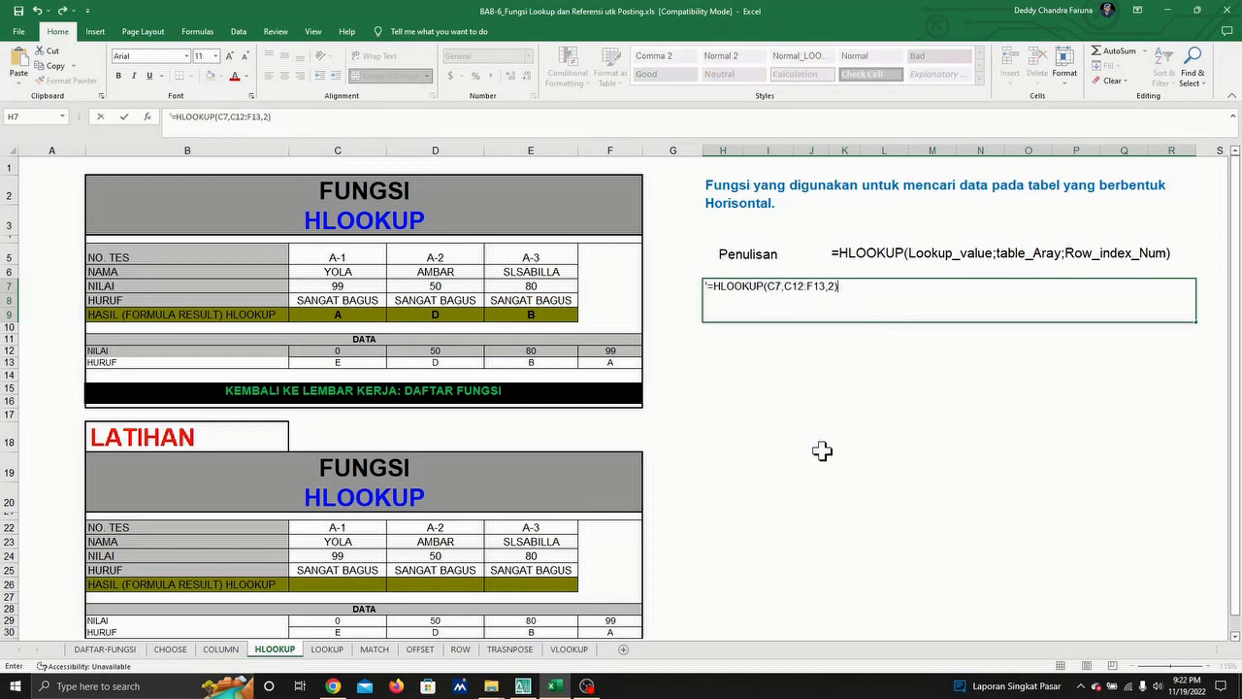
key(Return)
Format the formula text in merged cell H7 as bold with font size 14.
click(823, 289)
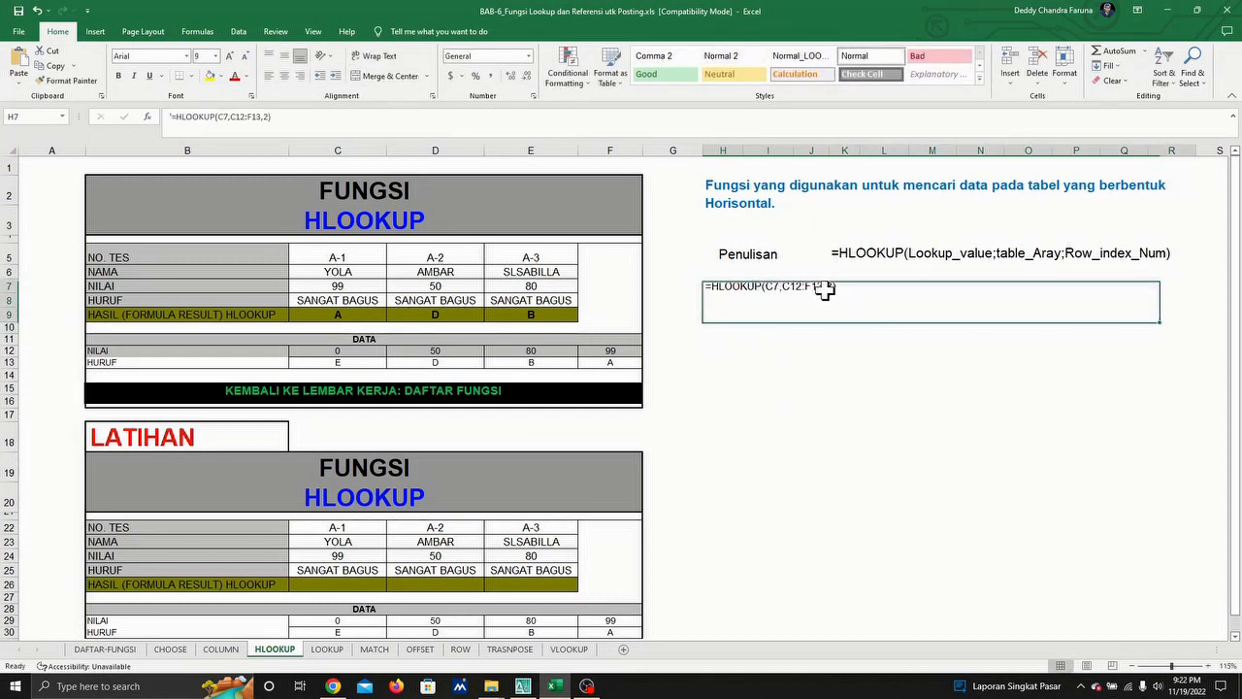
click(216, 55)
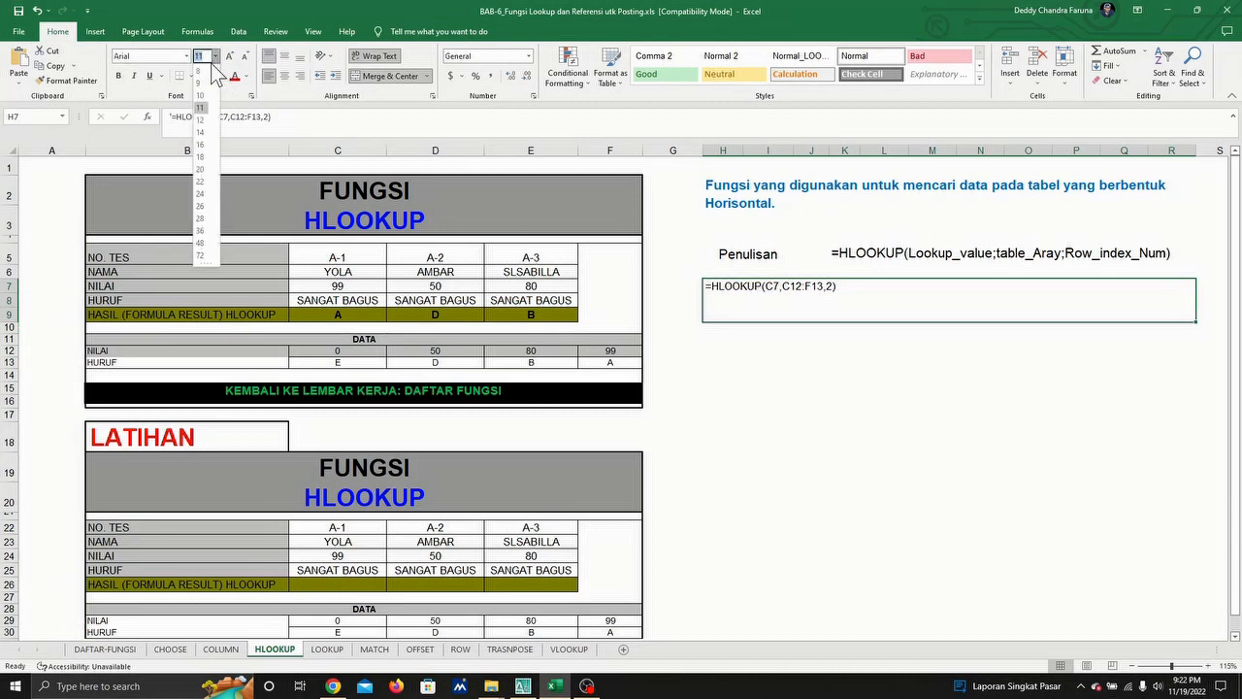
click(201, 132)
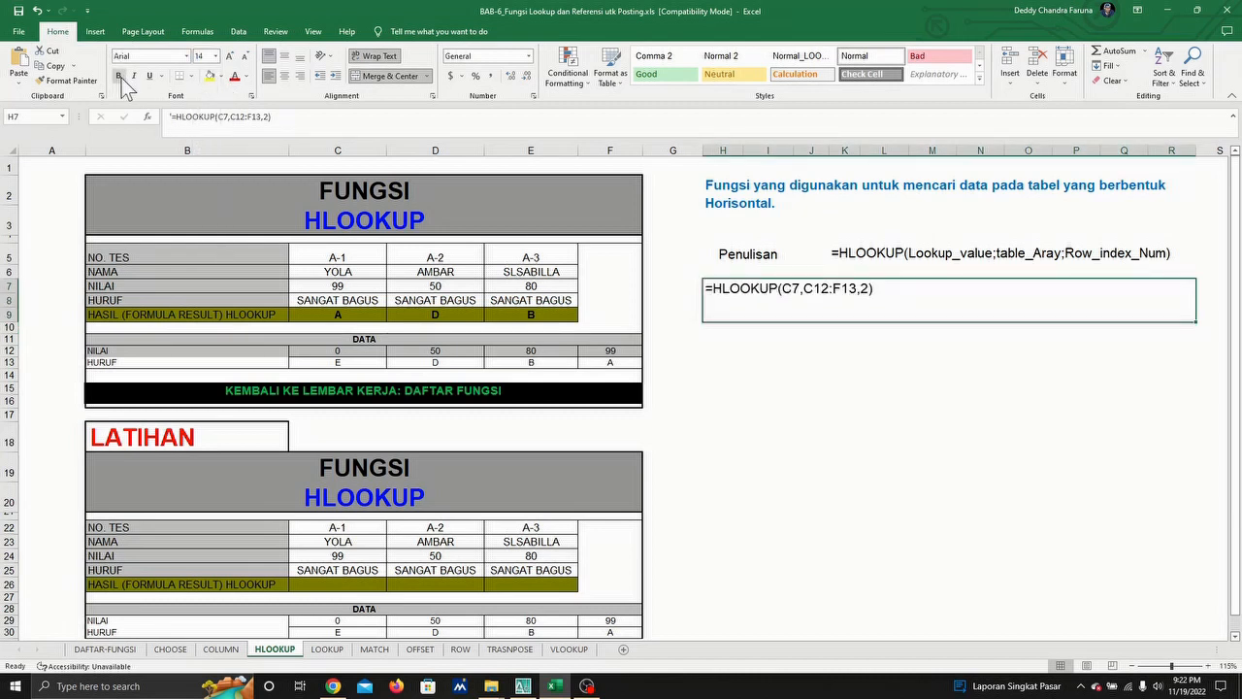
click(120, 75)
click(807, 356)
click(719, 289)
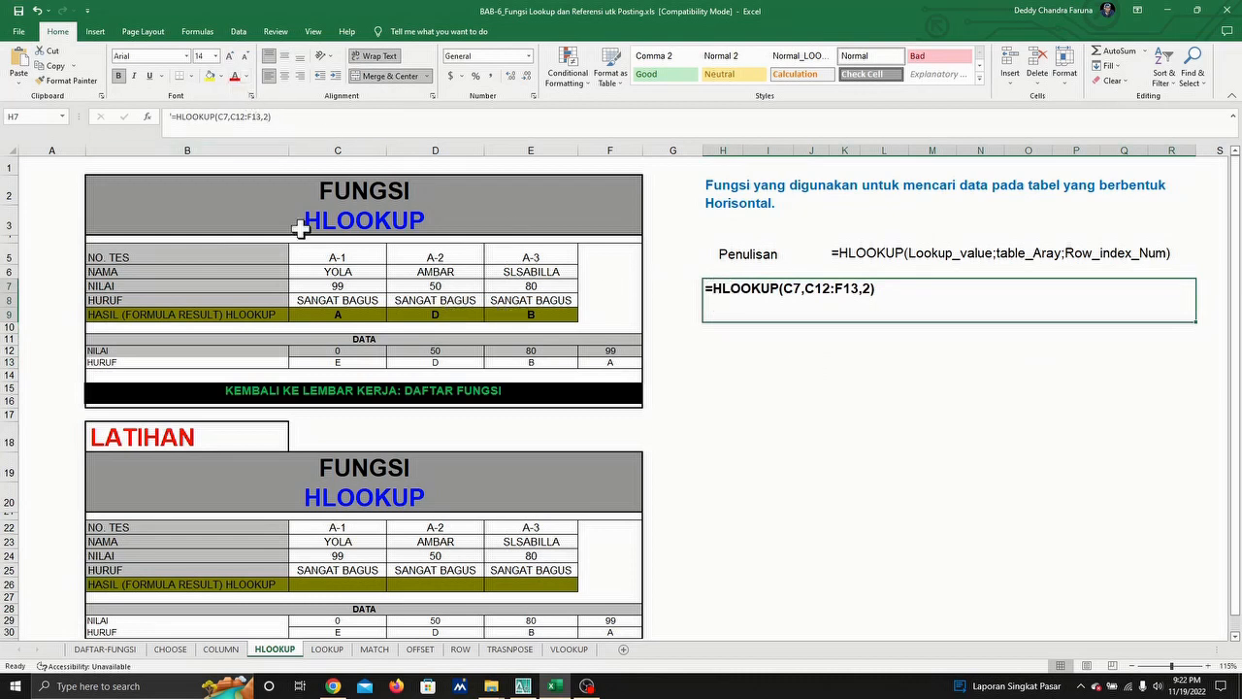
Examine the lookup value in the C9 formula and the table range C12:F13 it refers to.
click(333, 315)
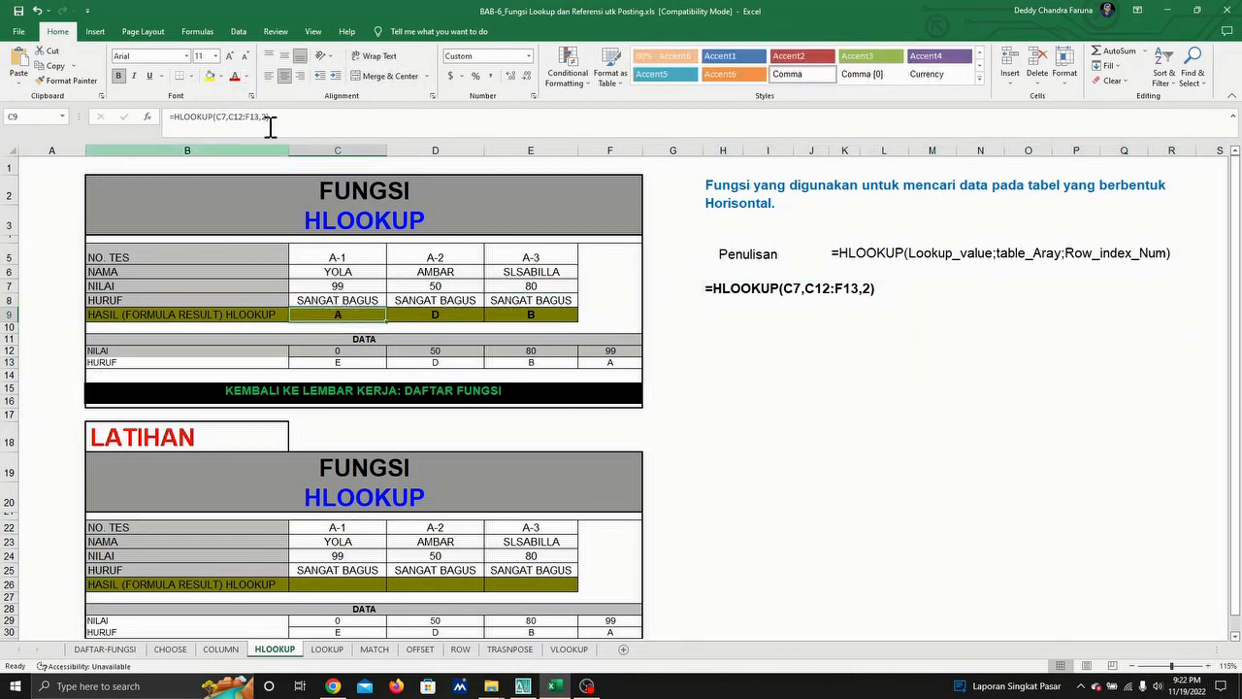
click(229, 118)
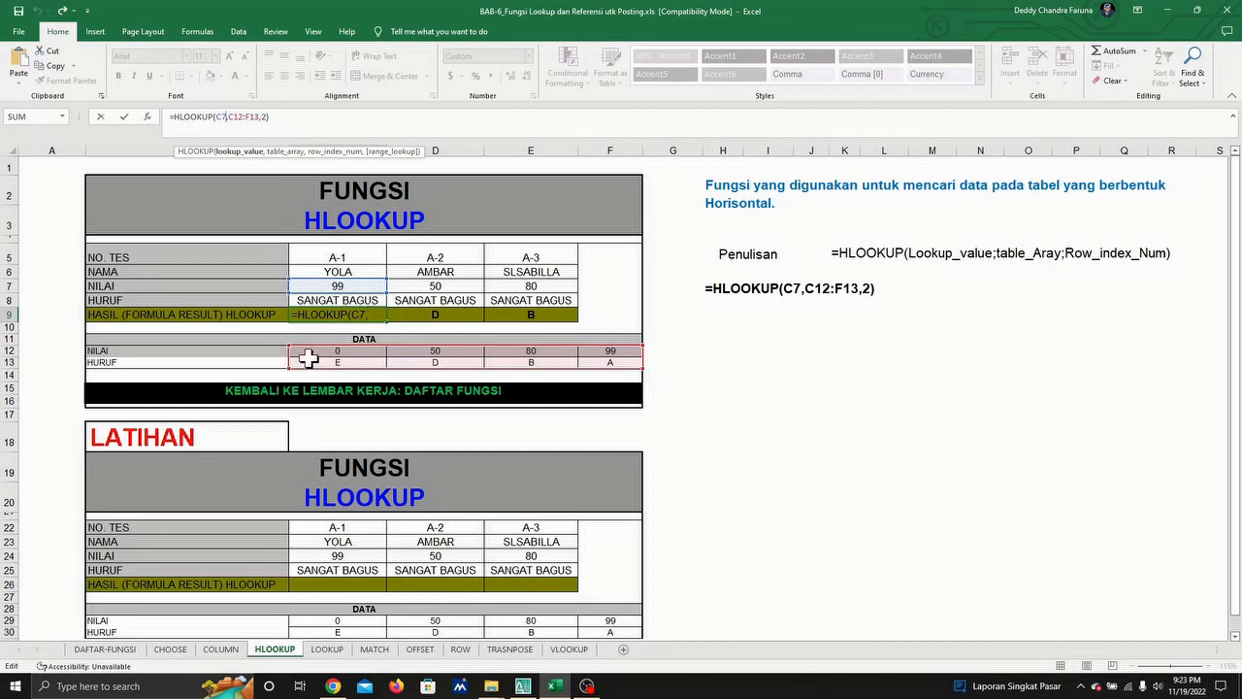
click(719, 362)
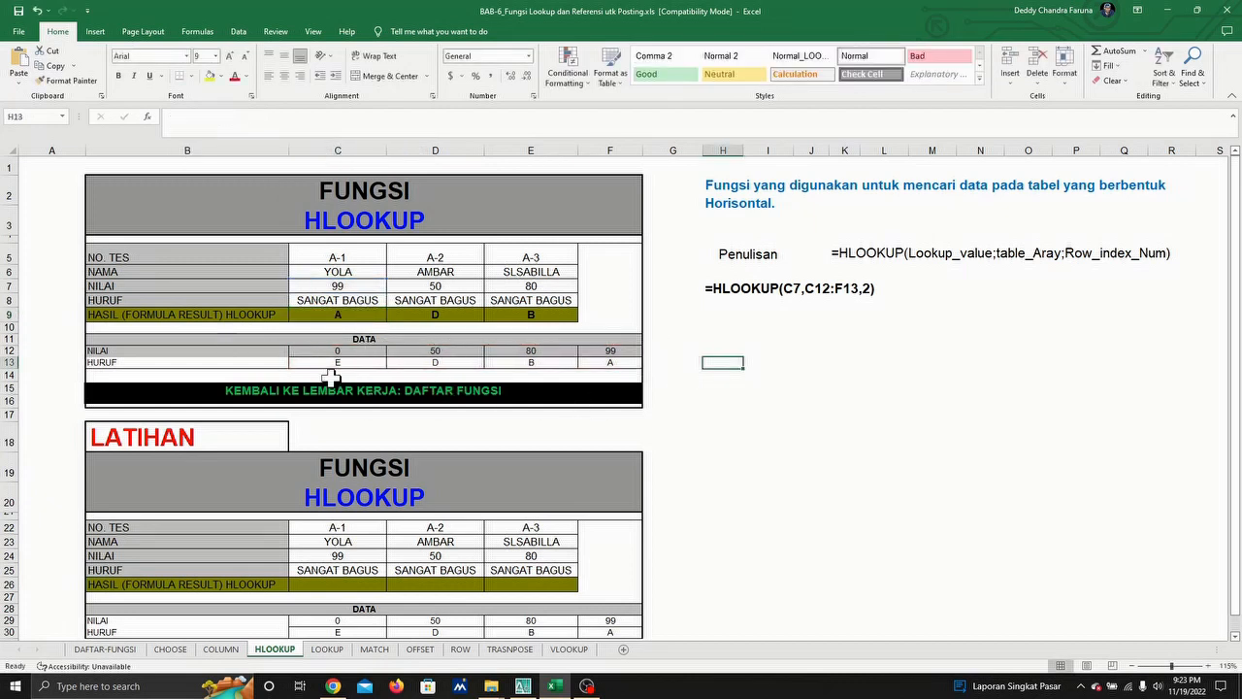
click(325, 350)
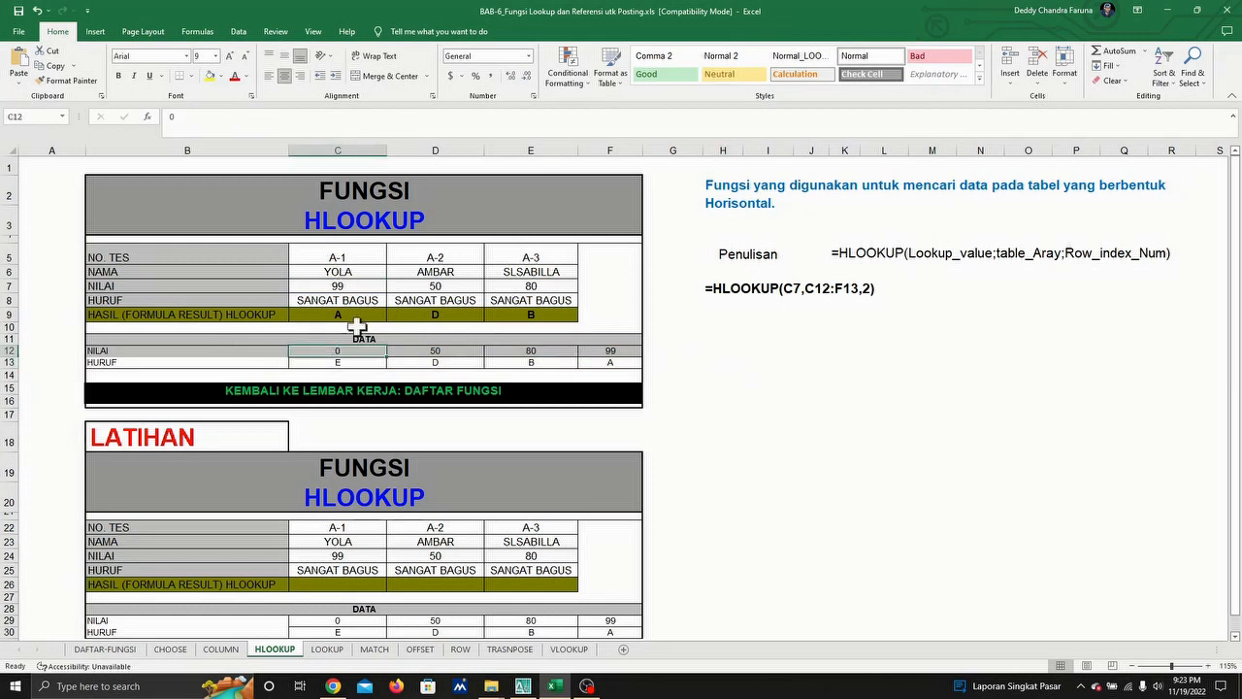
drag(329, 354, 624, 371)
click(383, 327)
click(346, 313)
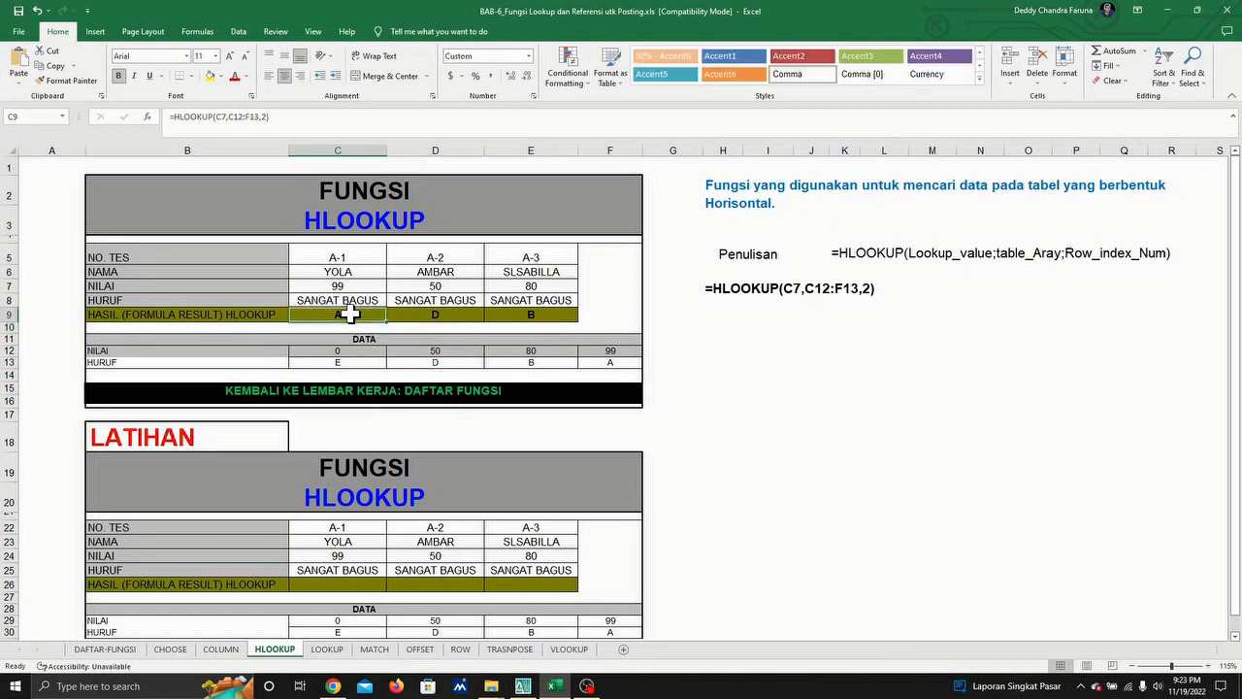
click(244, 118)
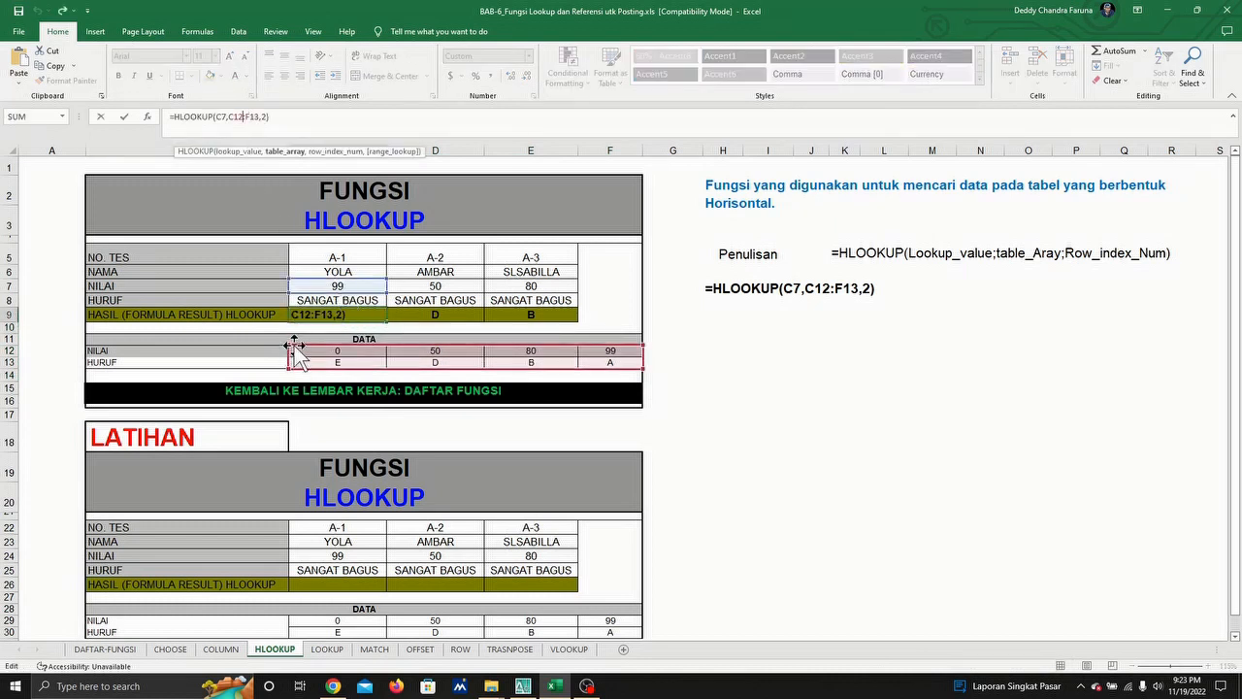
text(`)
key(Return)
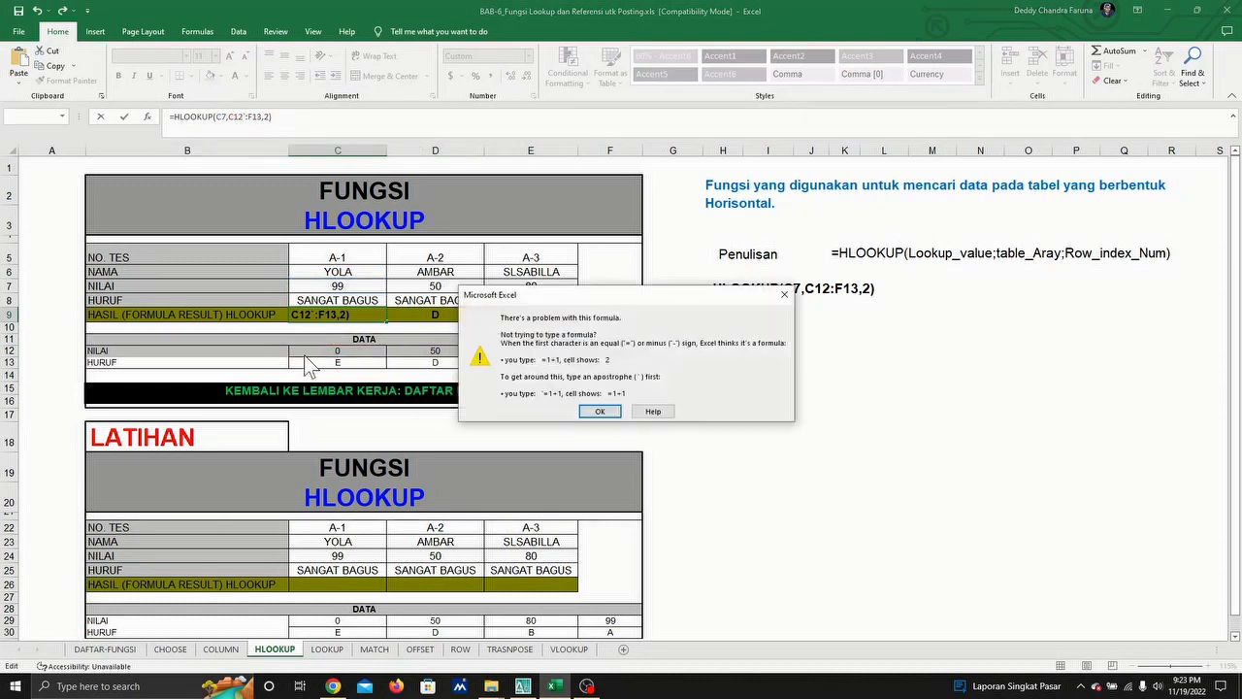
click(600, 411)
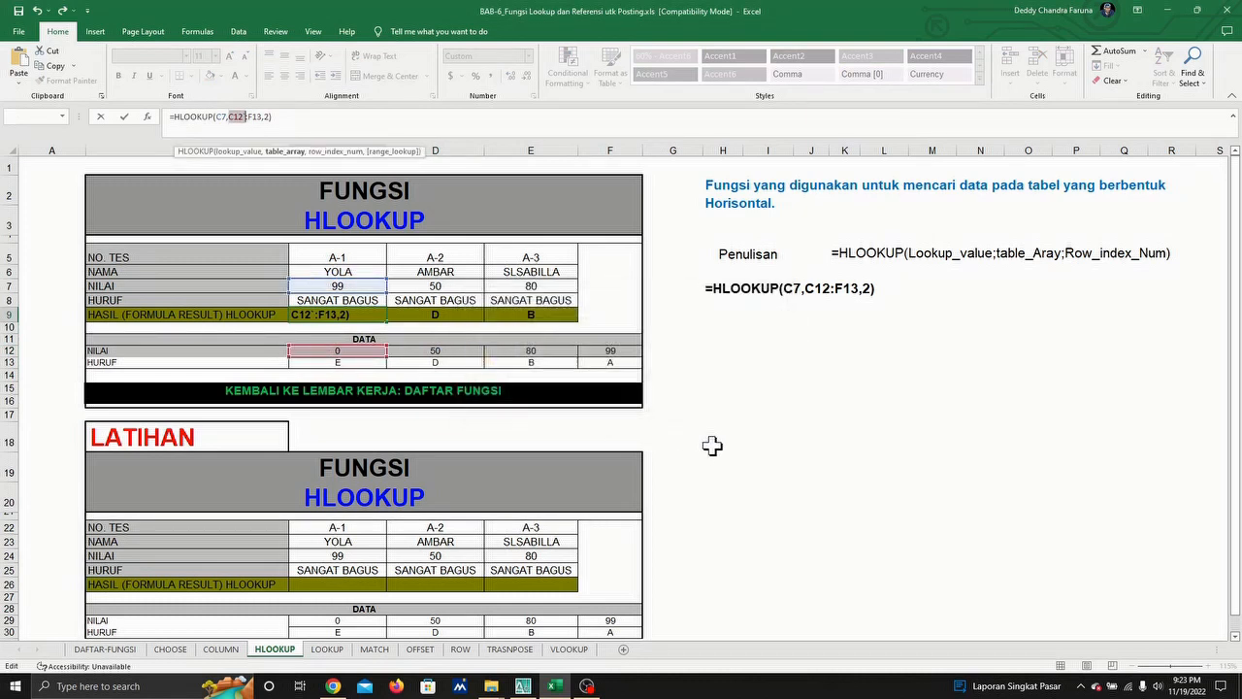
click(714, 441)
drag(315, 362, 625, 369)
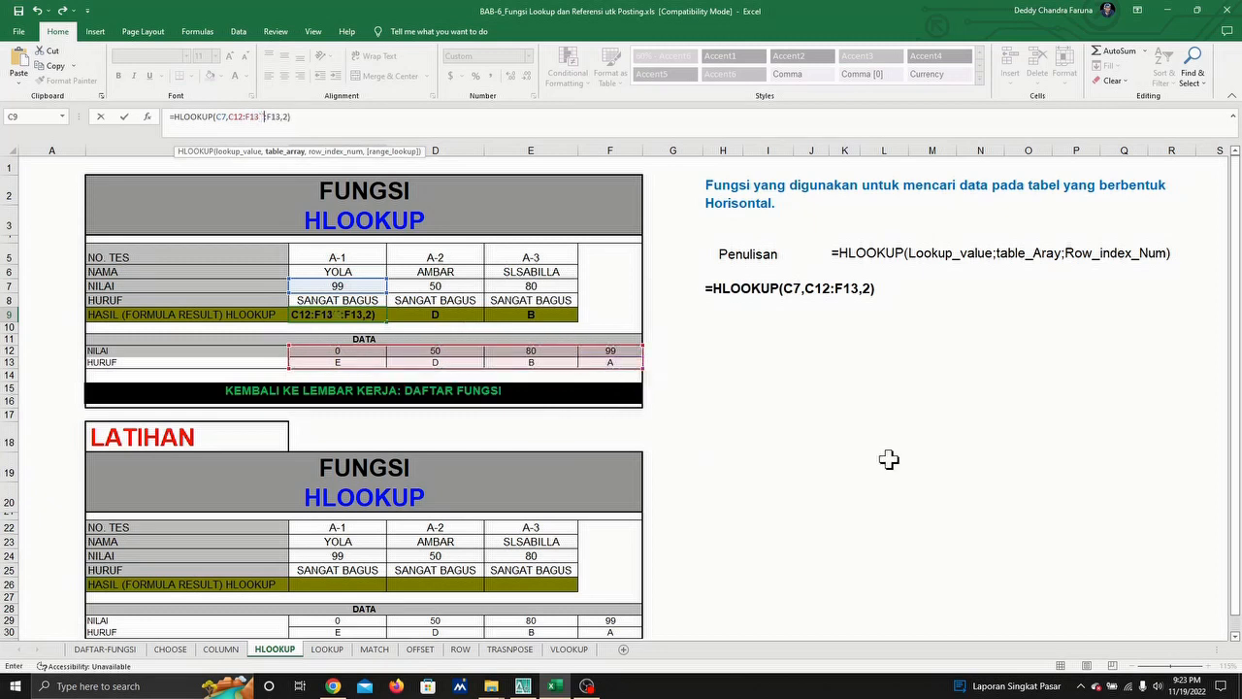
key(ctrl+Return)
click(739, 461)
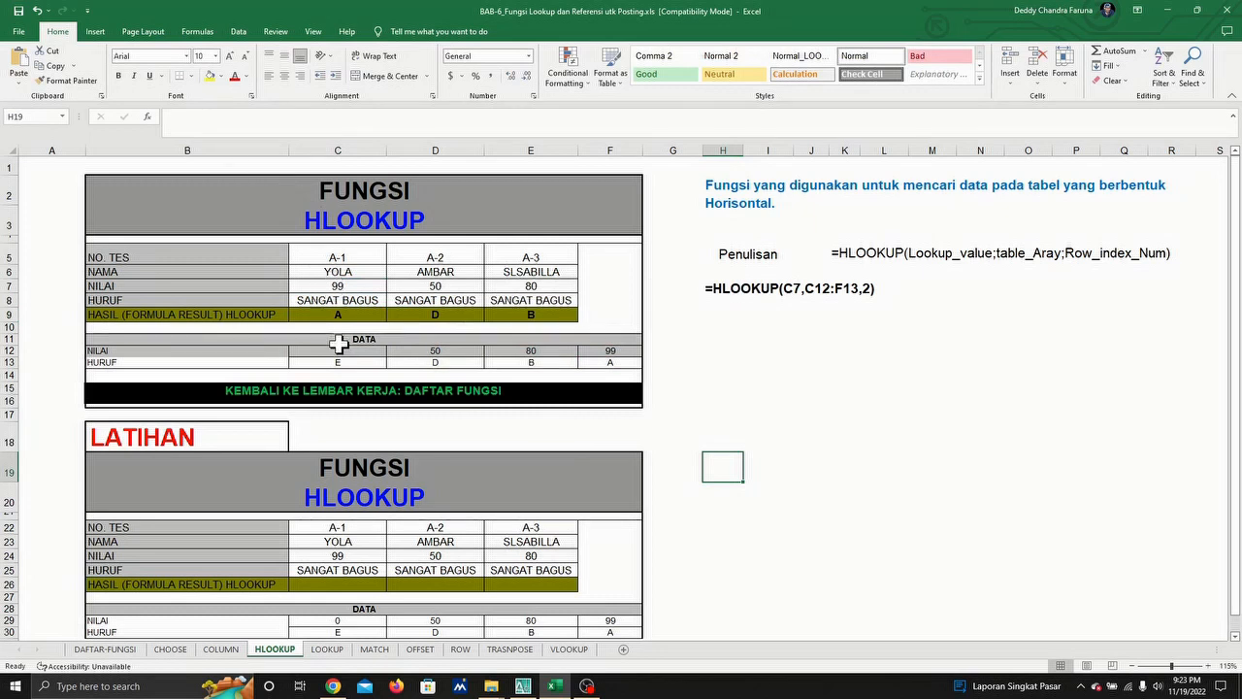
Compare the C9 formula with the NILAI and HURUF rows of the data table, the matching column F entries and the score in D7.
click(339, 314)
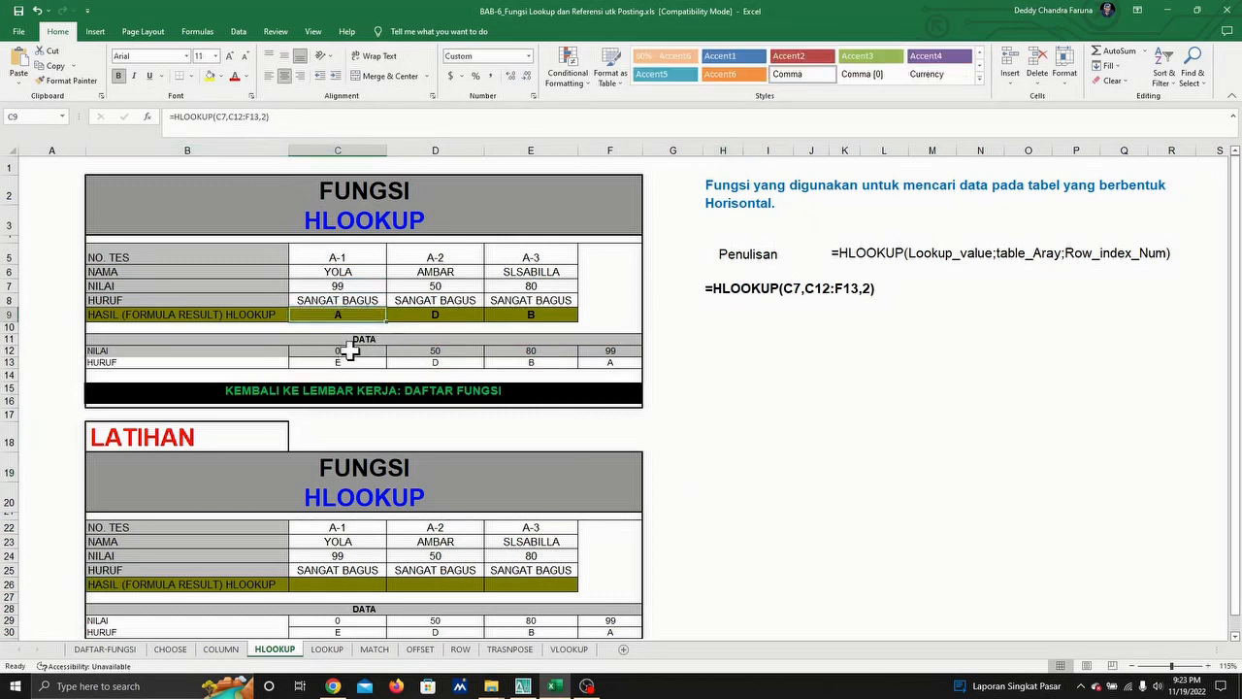
click(130, 350)
drag(130, 351, 132, 361)
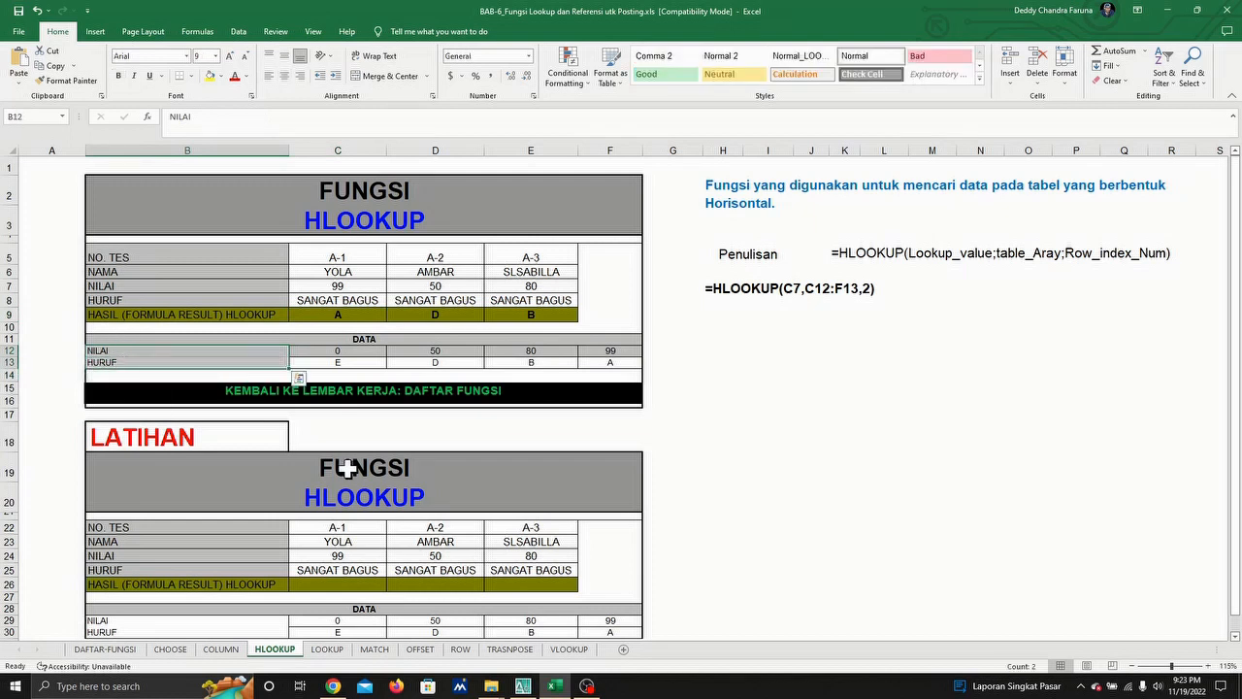
click(338, 314)
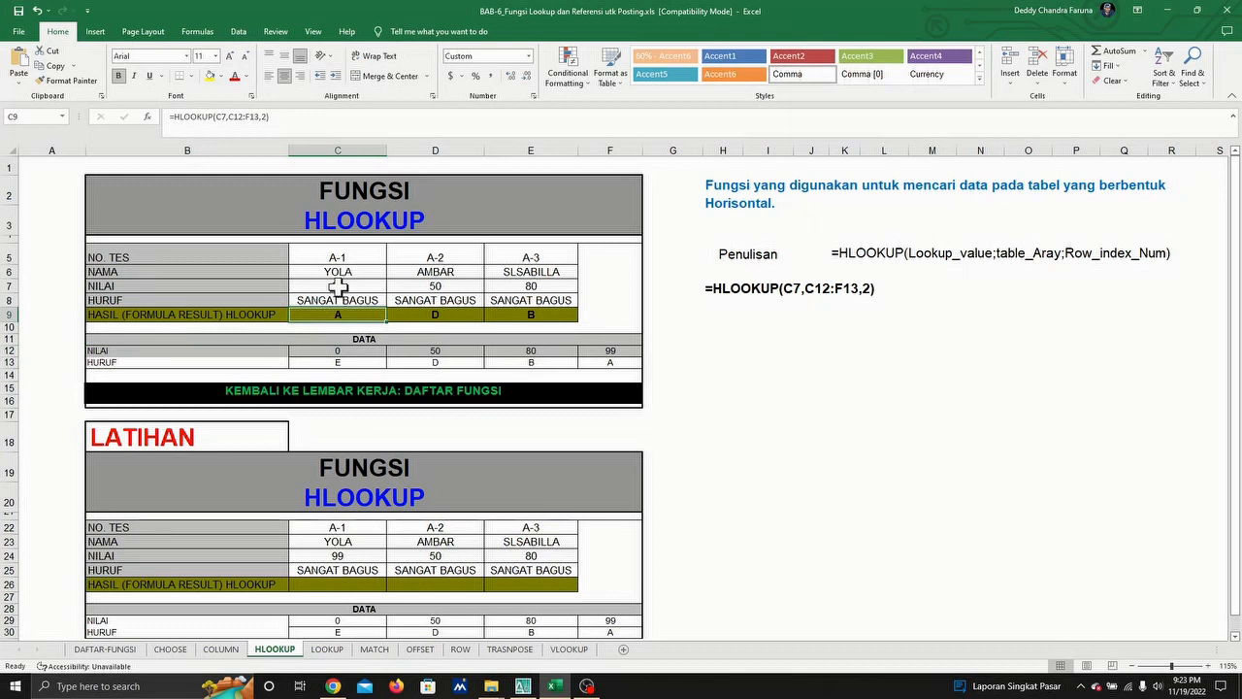
click(632, 349)
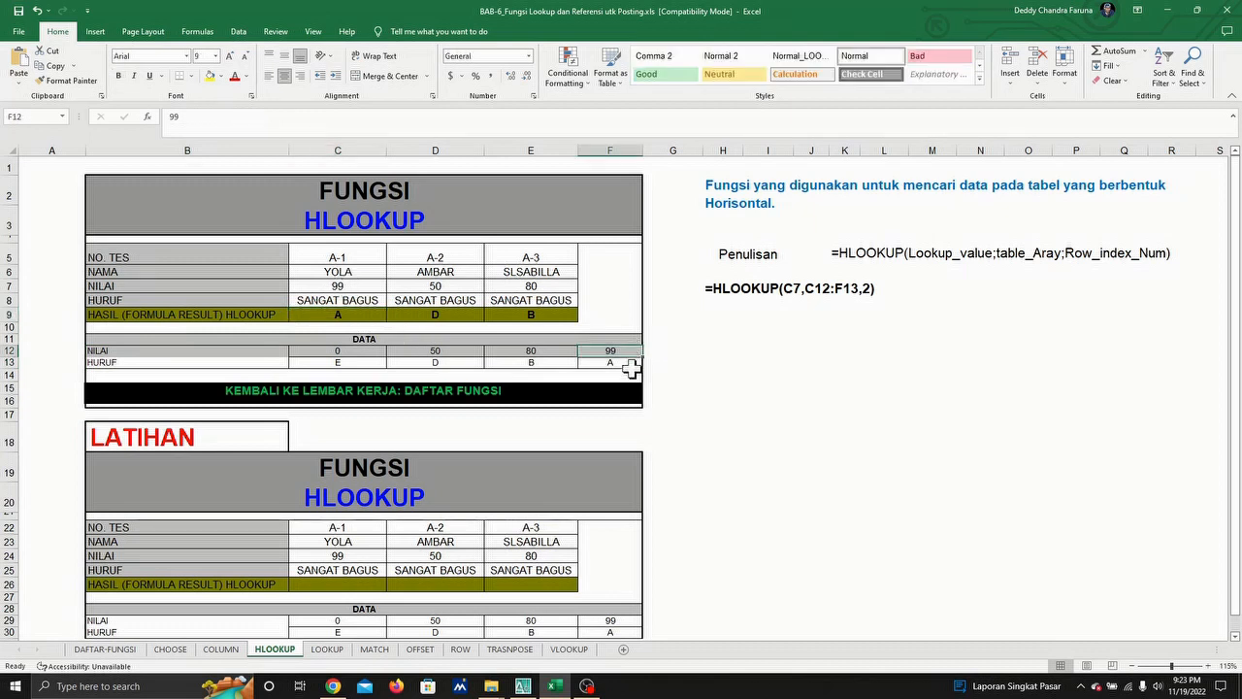
click(606, 363)
click(664, 439)
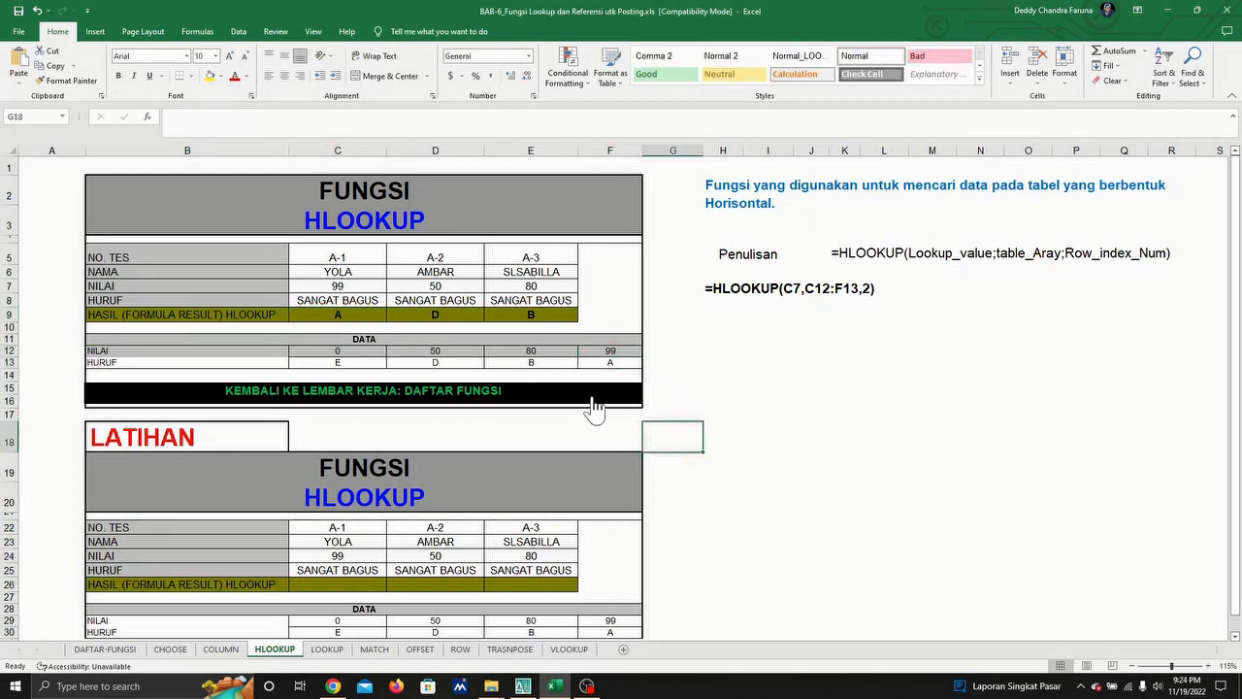
click(437, 284)
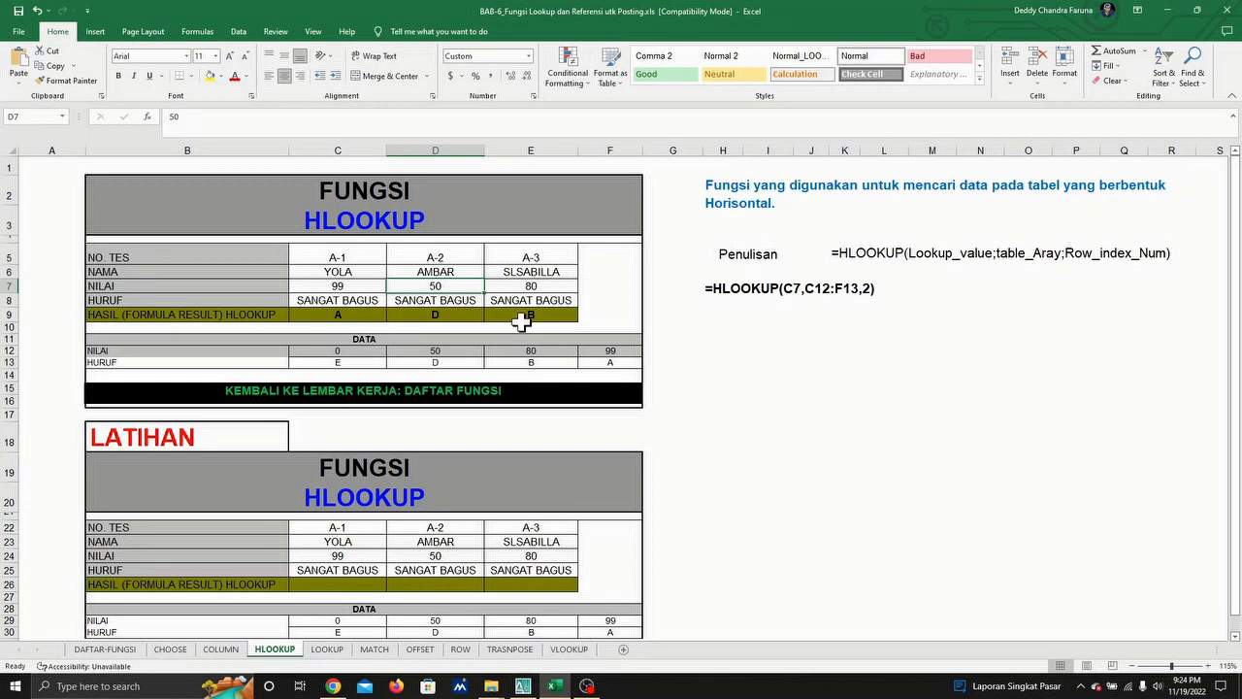
click(711, 388)
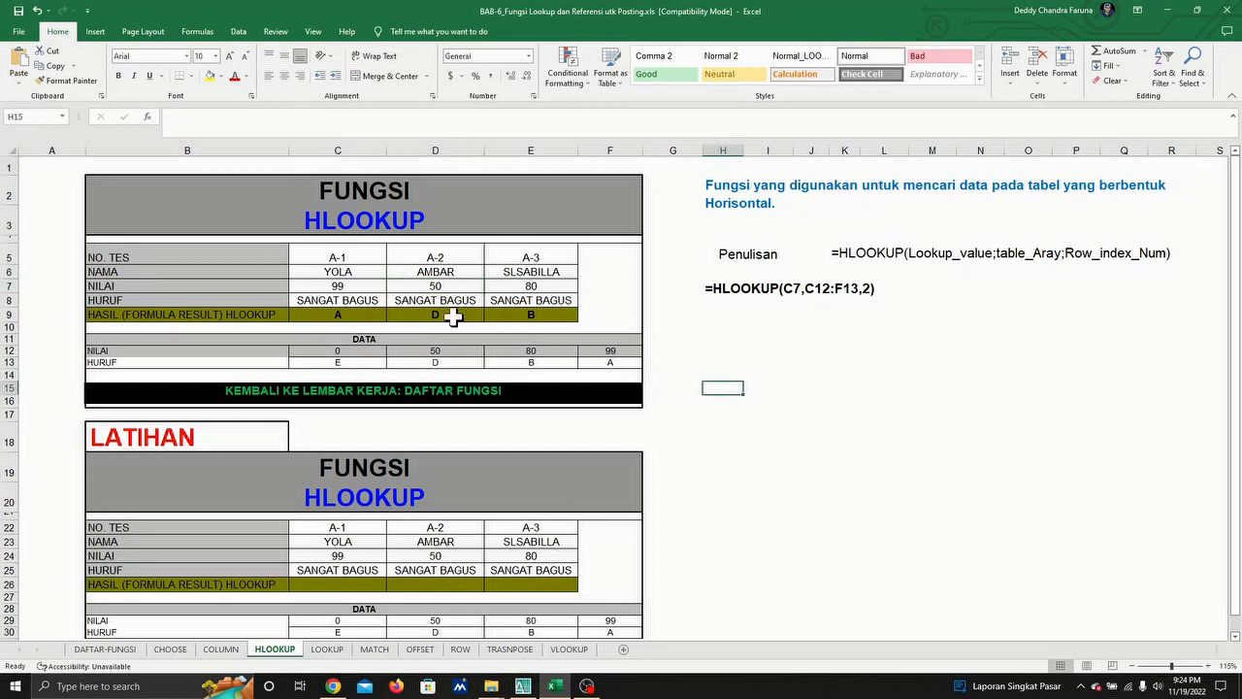
Set the NILAI score in C7 to 0 and check the HLOOKUP result in C9.
click(346, 287)
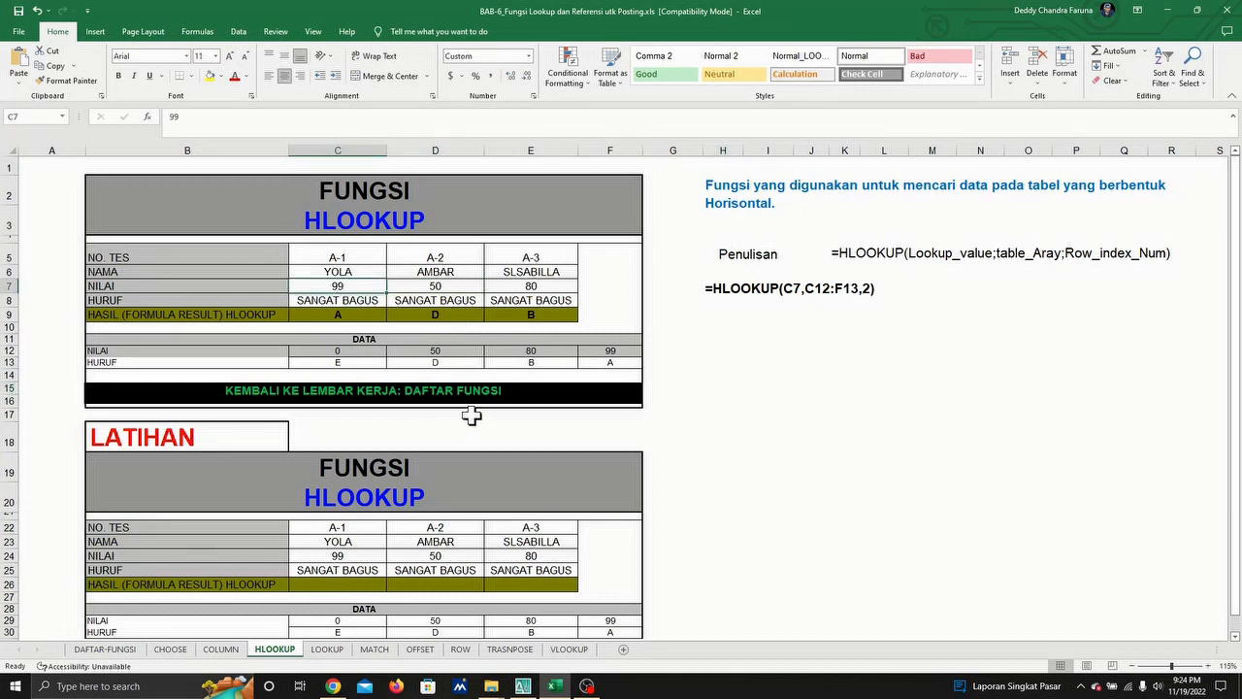
text(0)
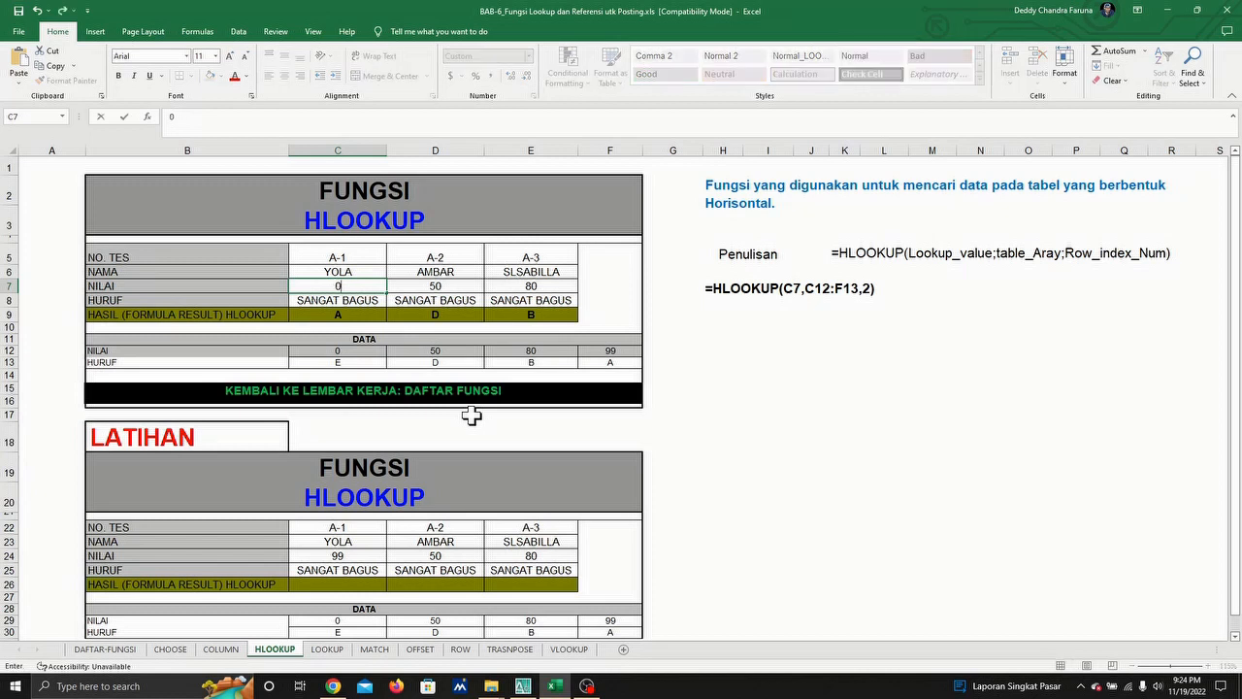
key(Return)
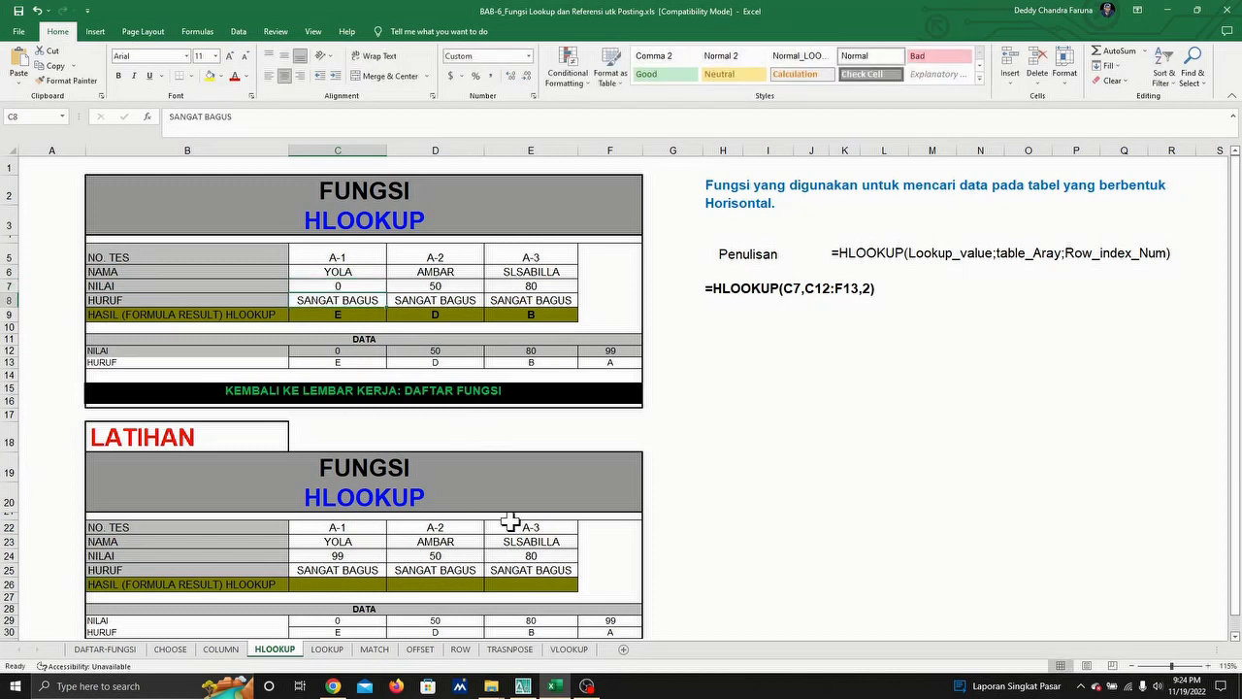
click(352, 315)
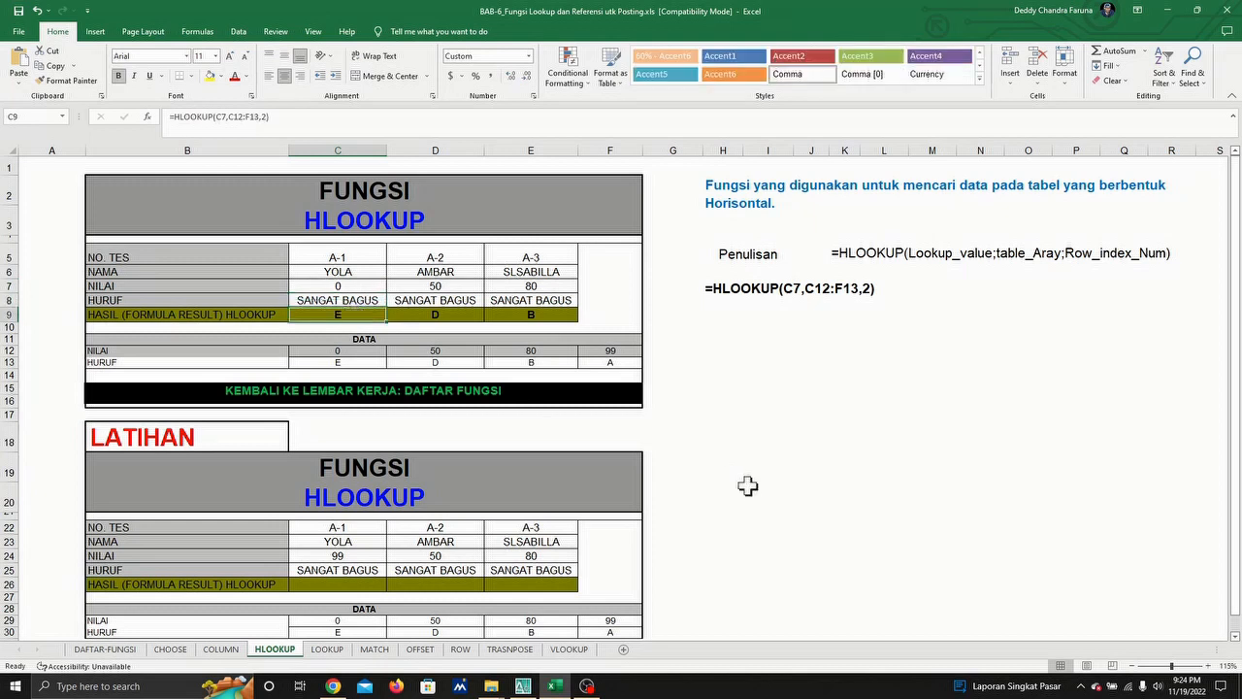
Set the NILAI score in C7 to 80 and check the HLOOKUP result in C9.
click(355, 283)
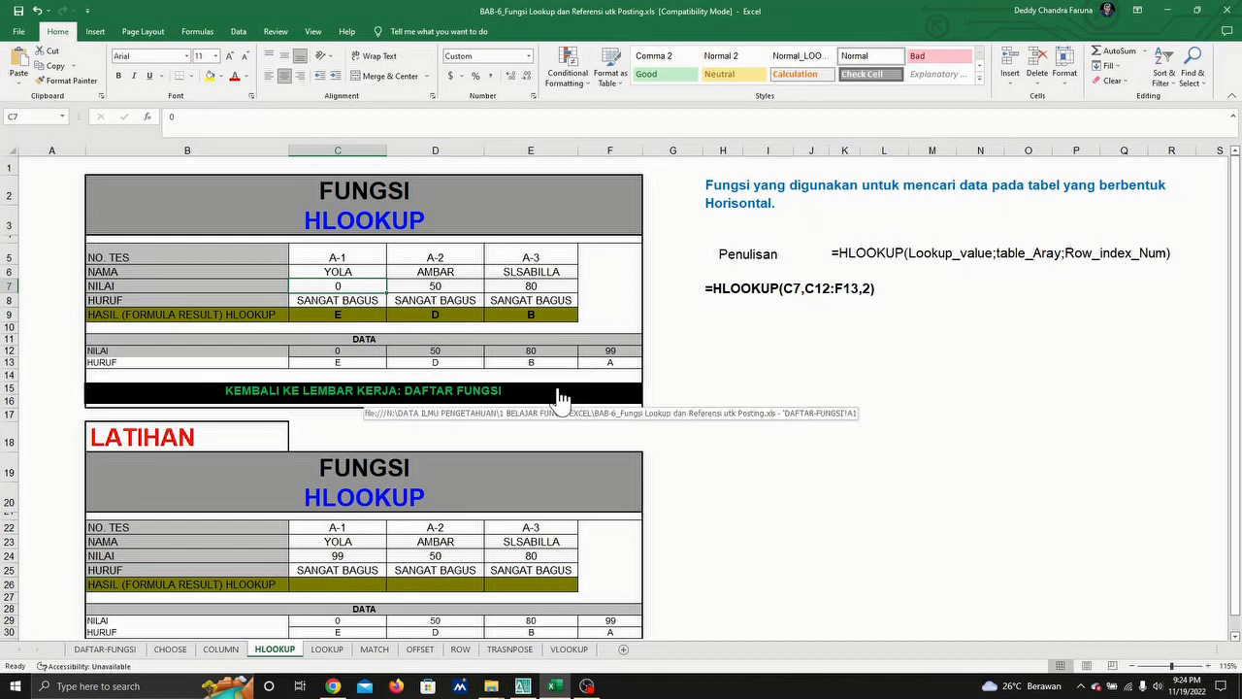
text(8)
key(Return)
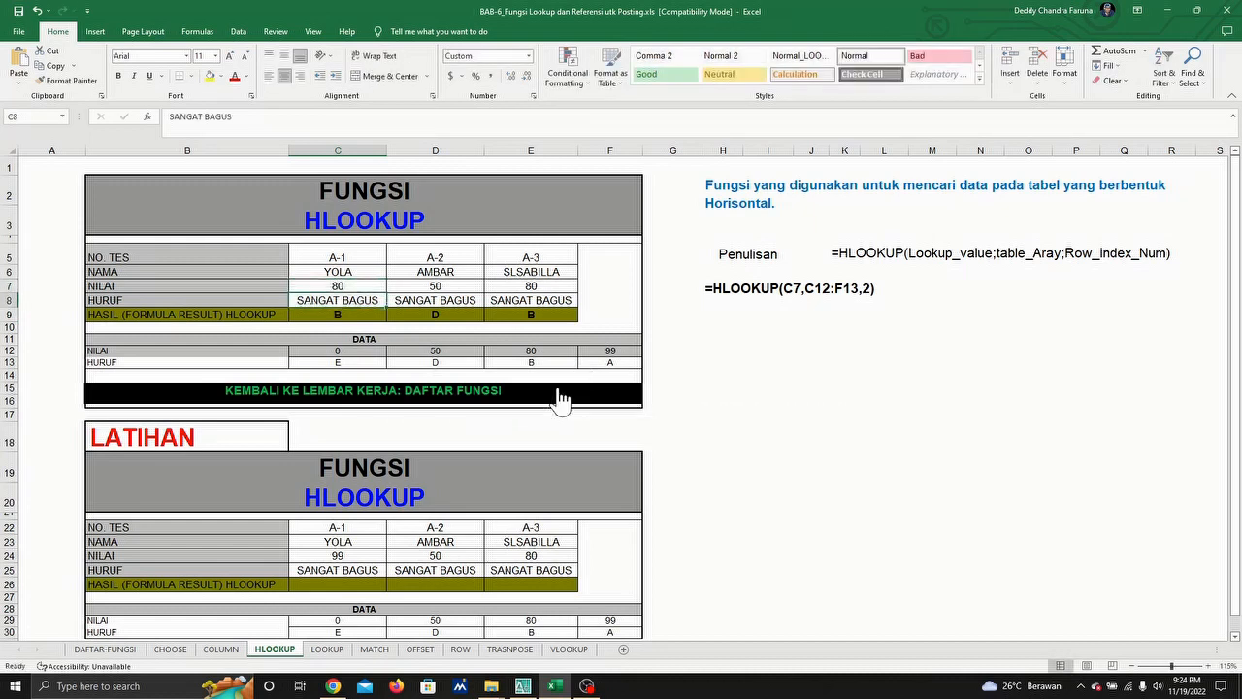
click(348, 318)
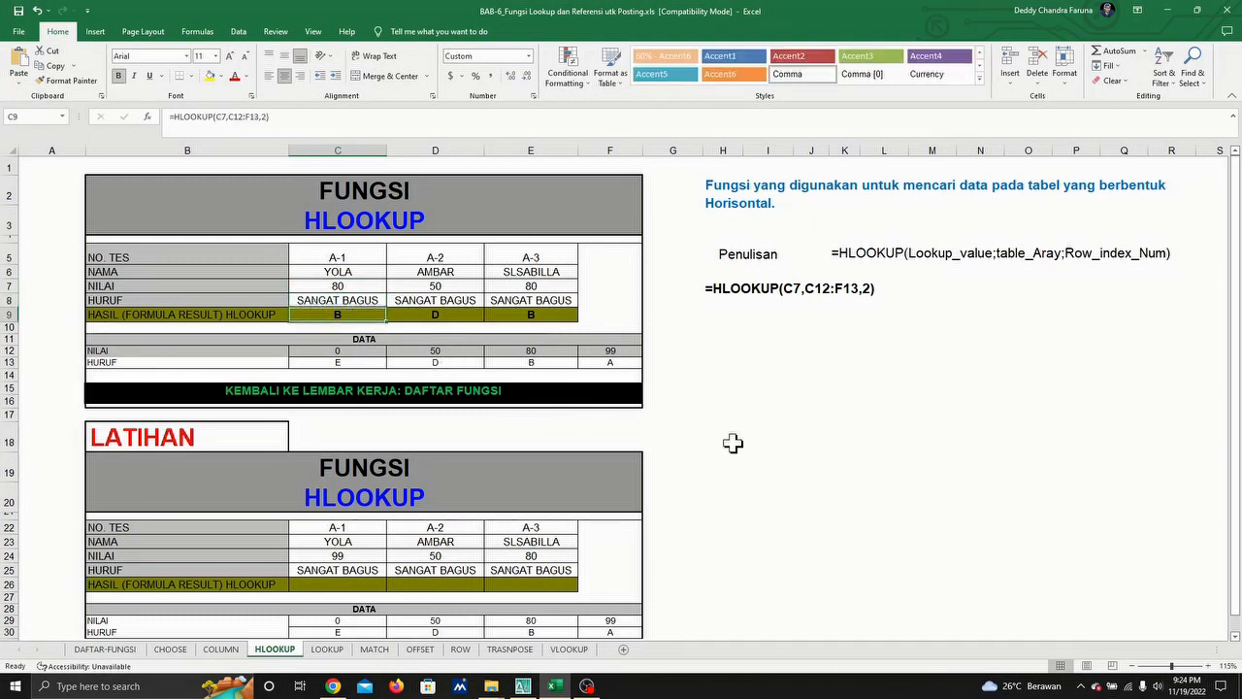
Set the NILAI score in C7 back to 99.
click(344, 283)
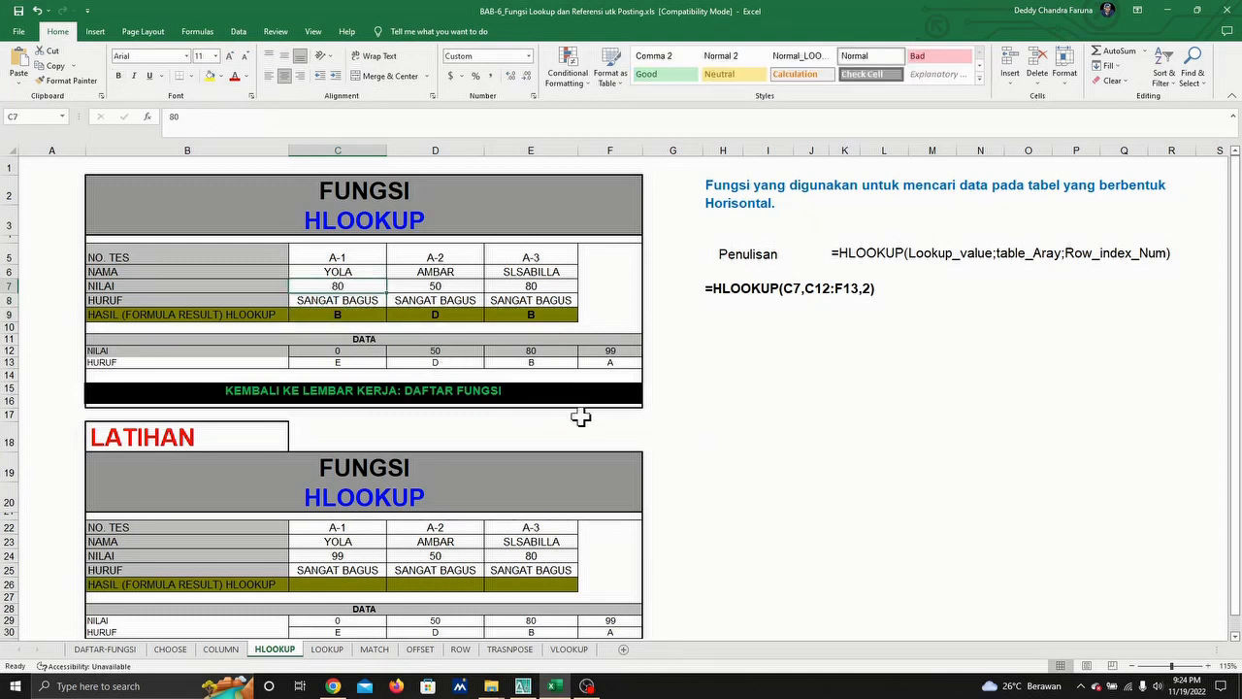
text(99)
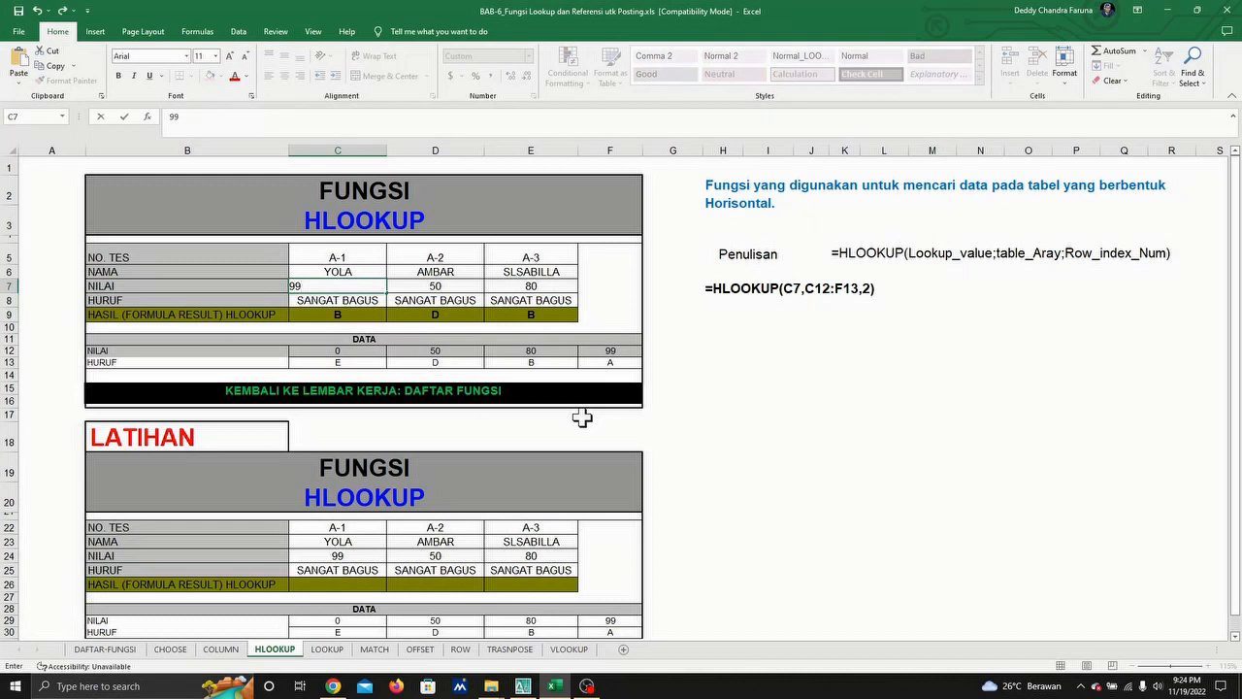
key(Return)
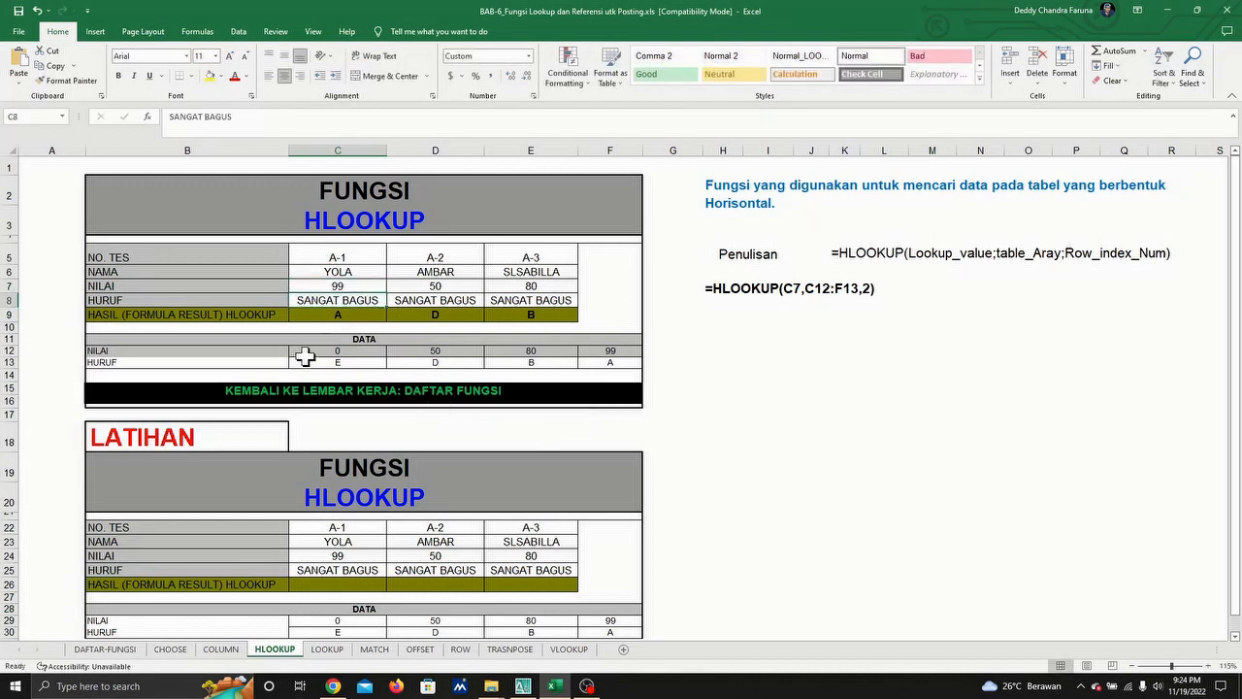
Check the HLOOKUP formulas in C9, D9 and E9 and look over the LATIHAN exercise table below them.
click(322, 312)
click(415, 317)
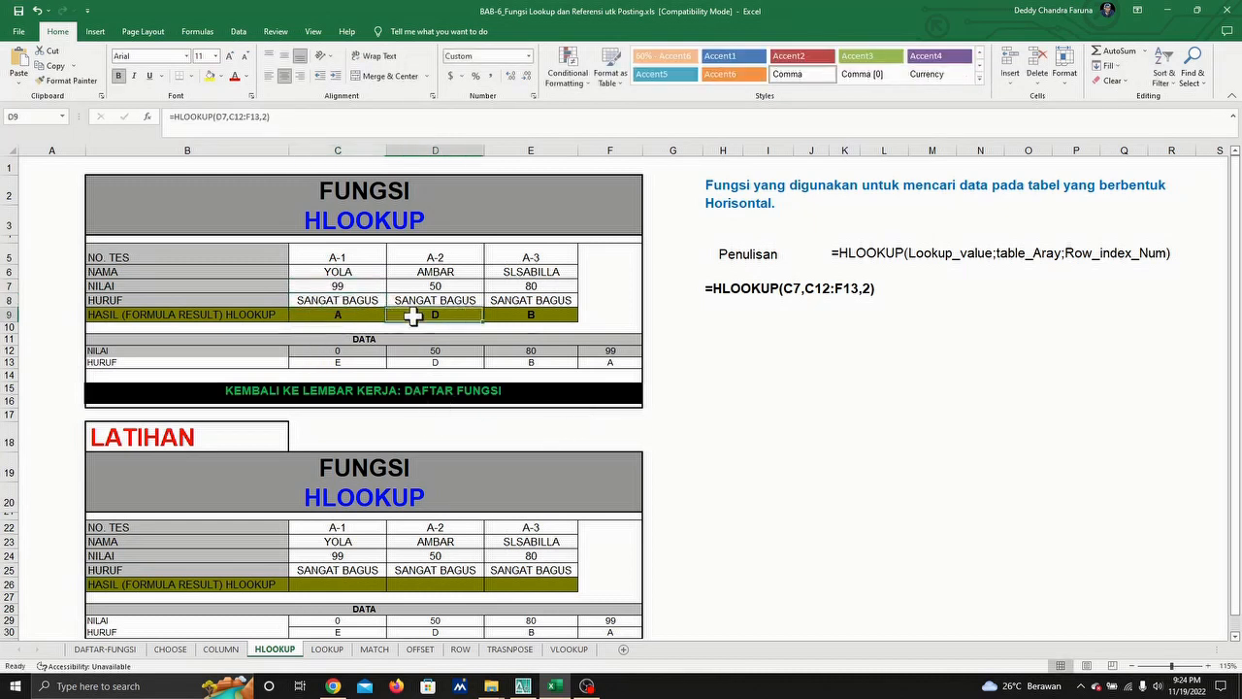
click(529, 314)
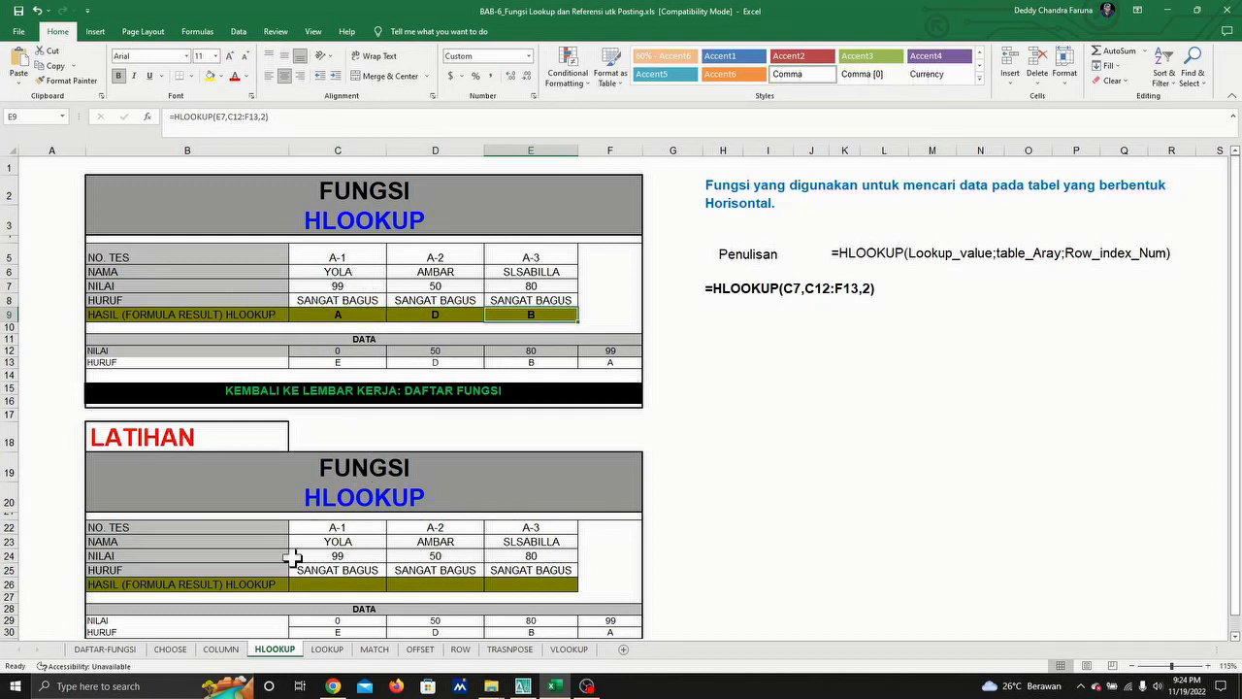
scroll(471, 517, down, 2)
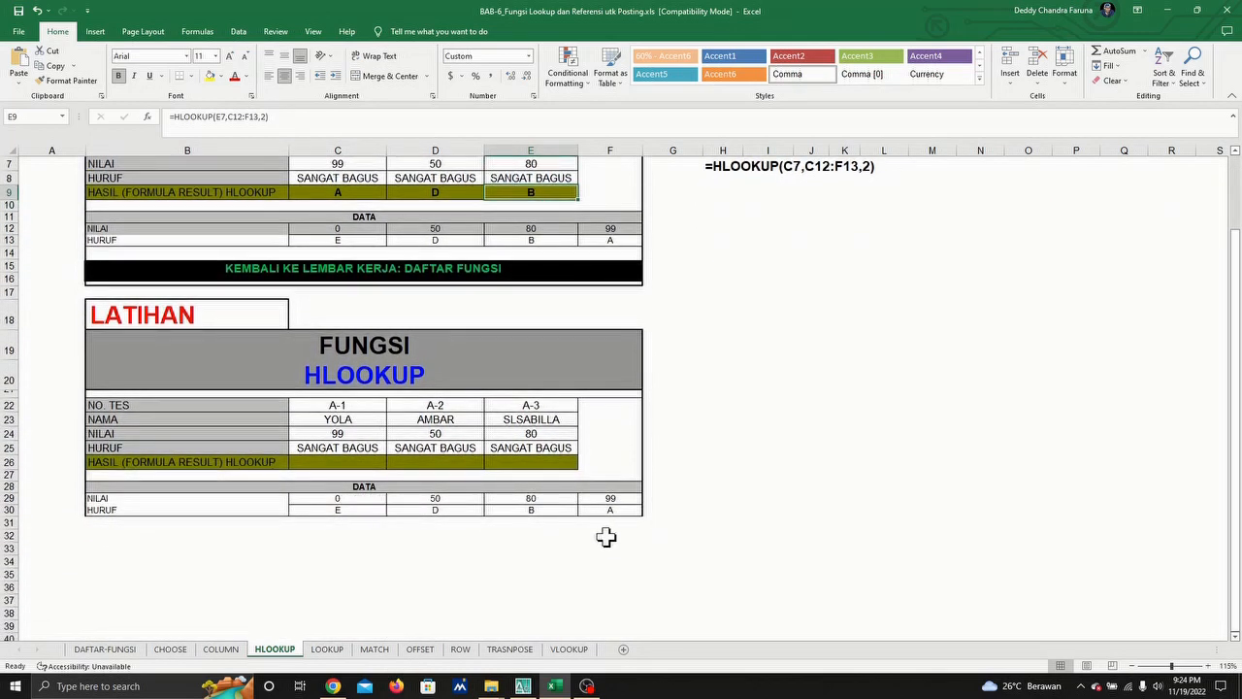
scroll(605, 537, up, 2)
Enter =HLOOKUP(C7,C12:F13,2) in cell I15, using the NILAI score and the data table's range.
click(682, 376)
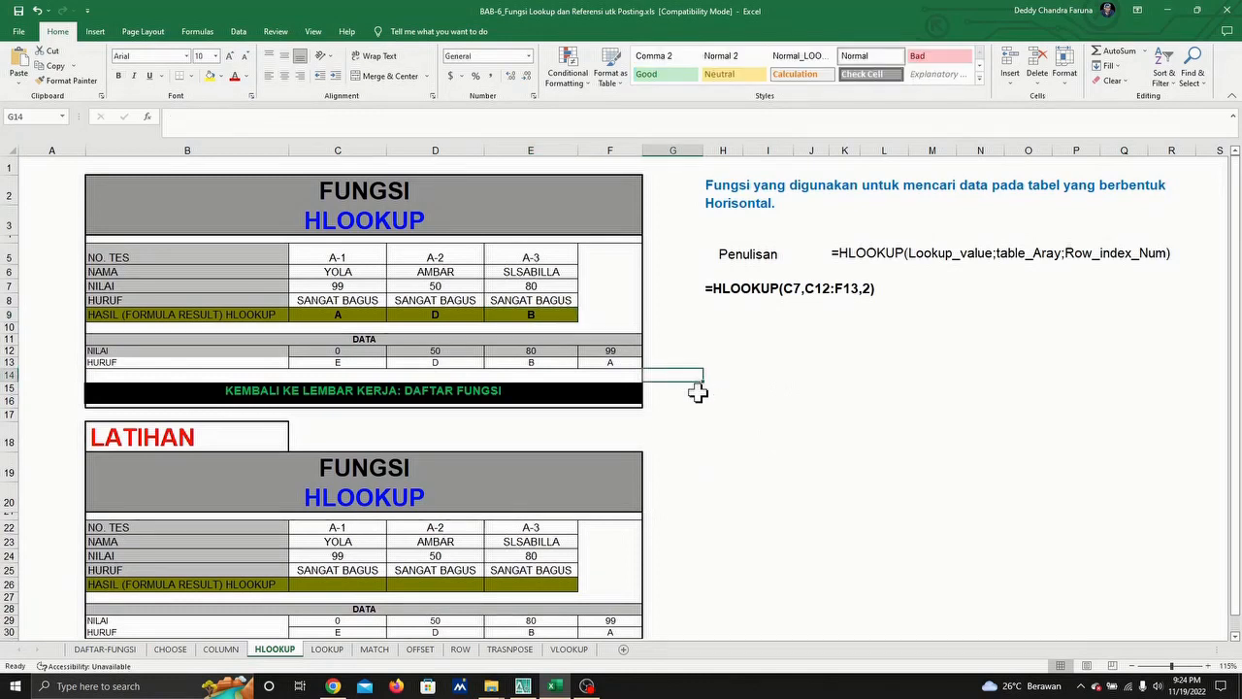
click(782, 389)
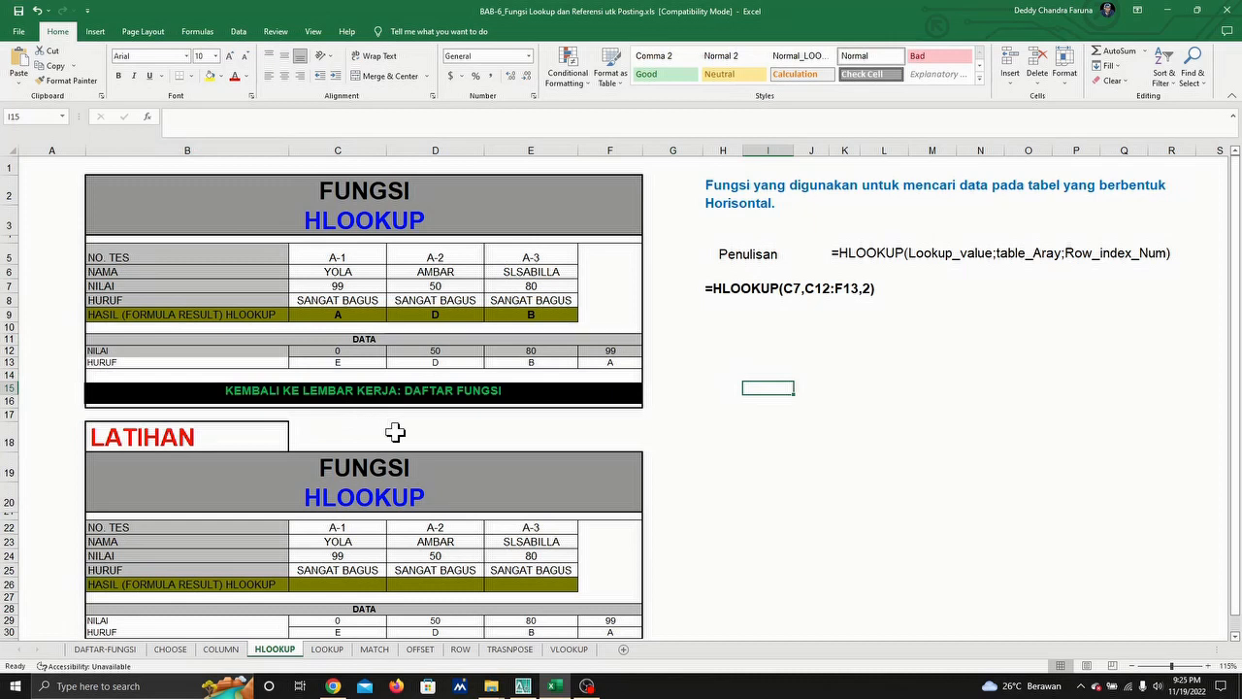
text(=)
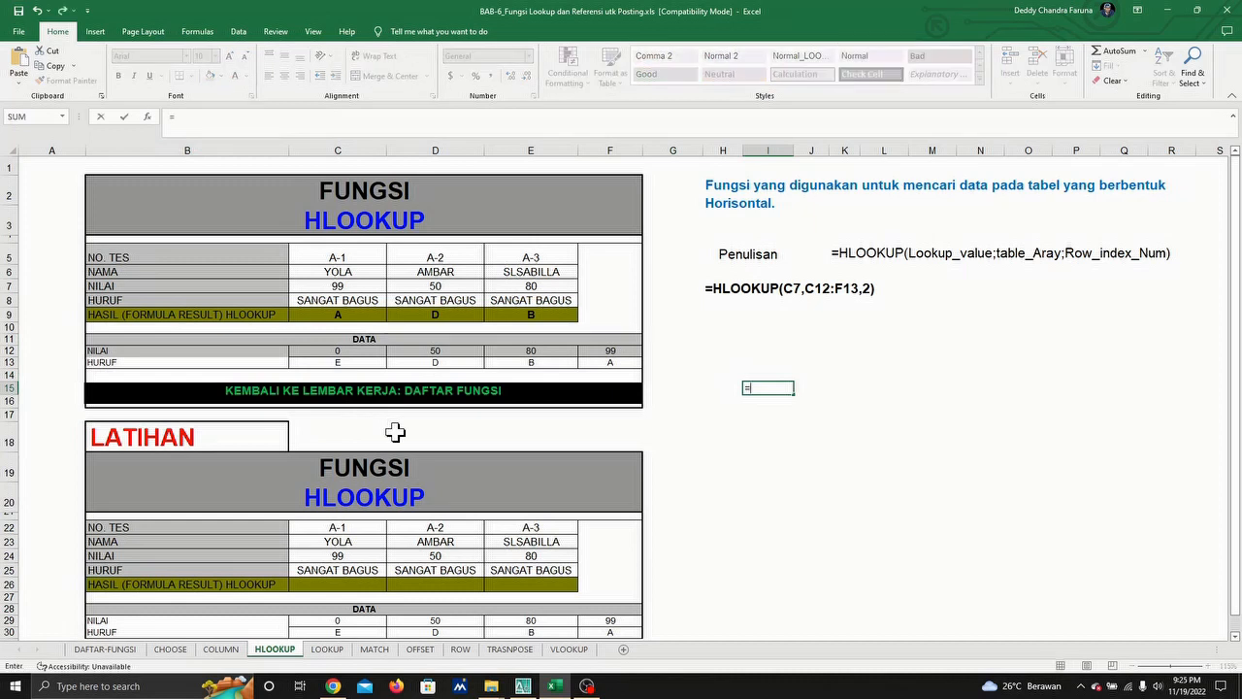
text(Hlookup()
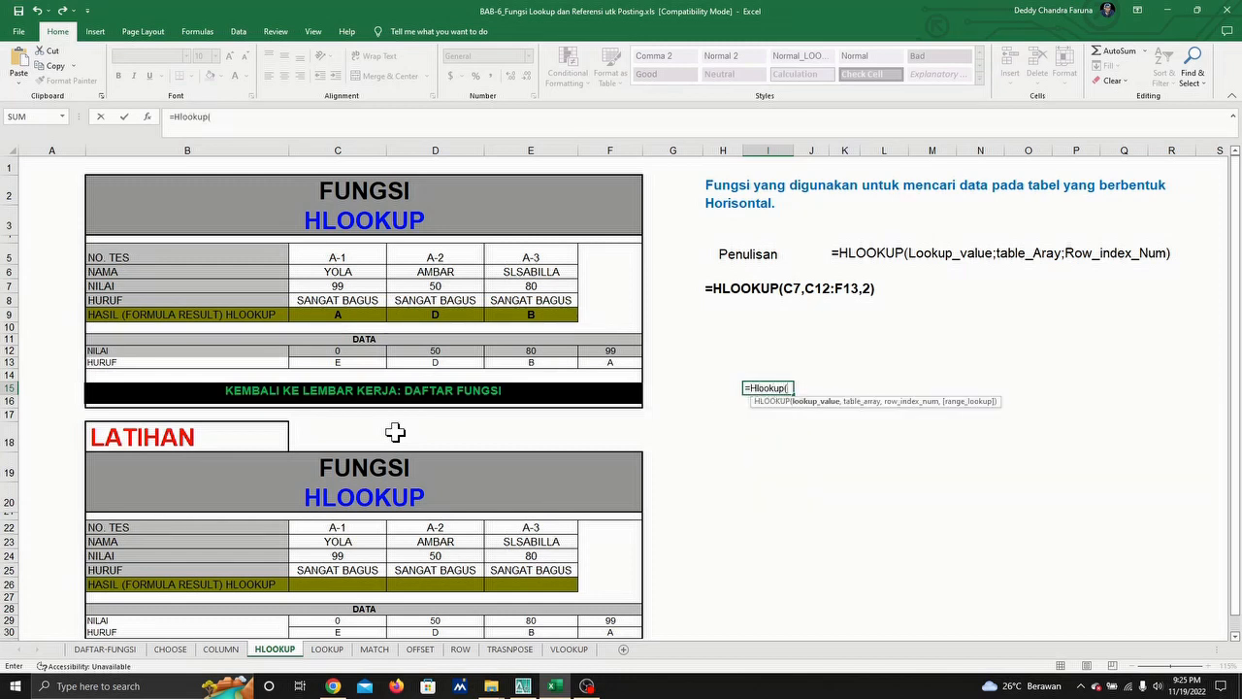
click(332, 282)
text(,)
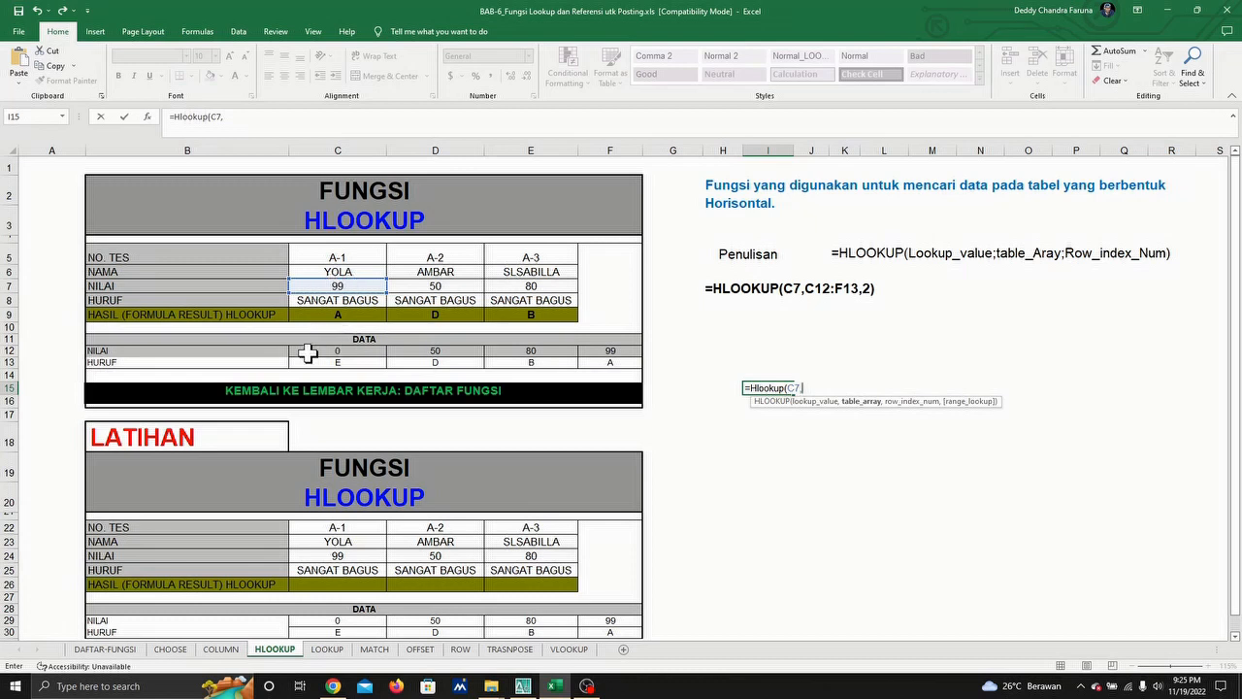
drag(307, 352, 632, 365)
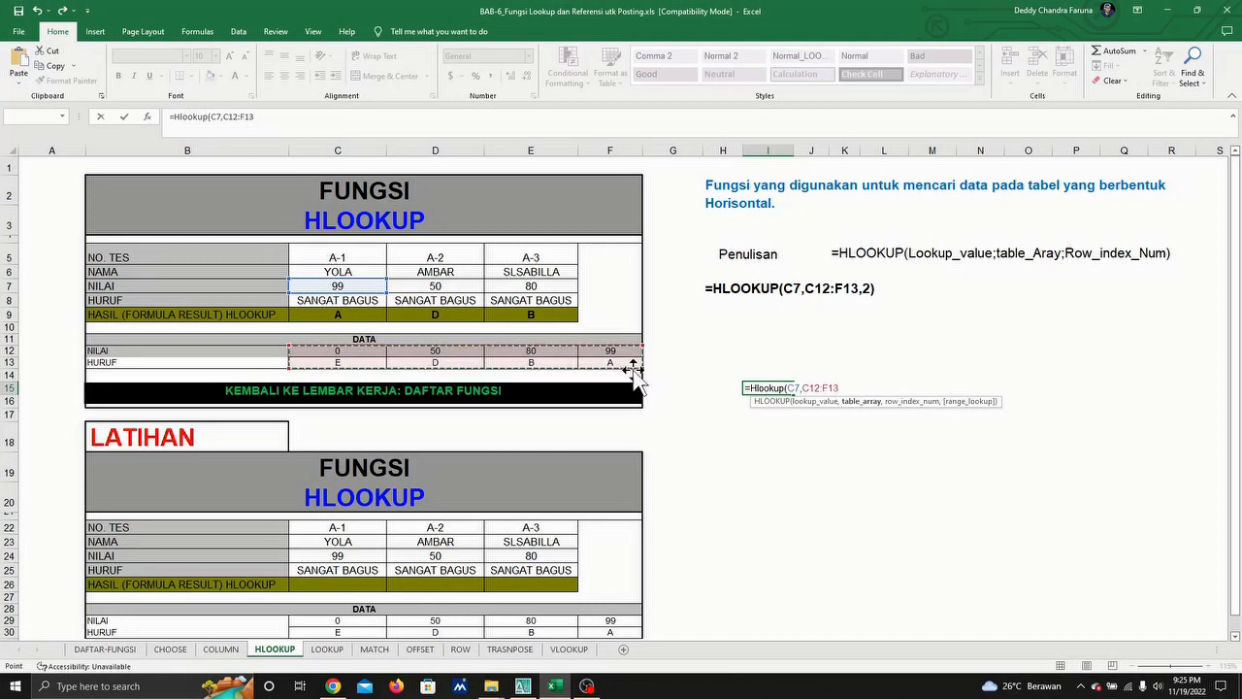
text(,2)
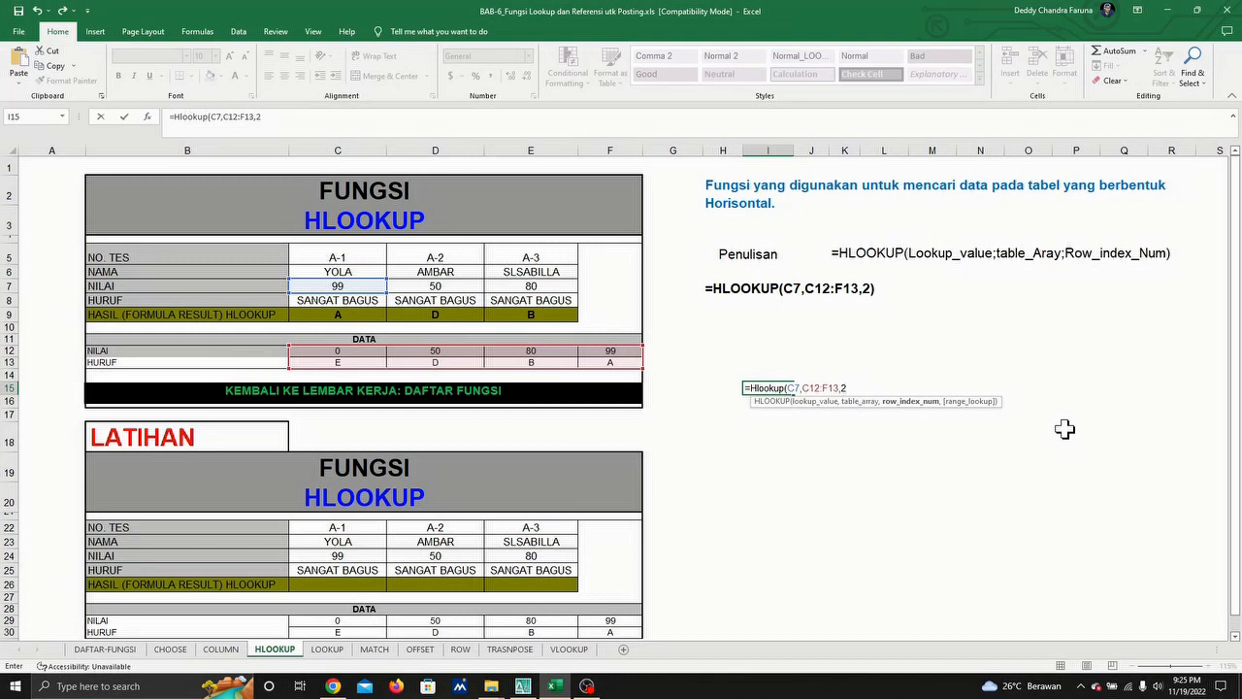
text())
key(Return)
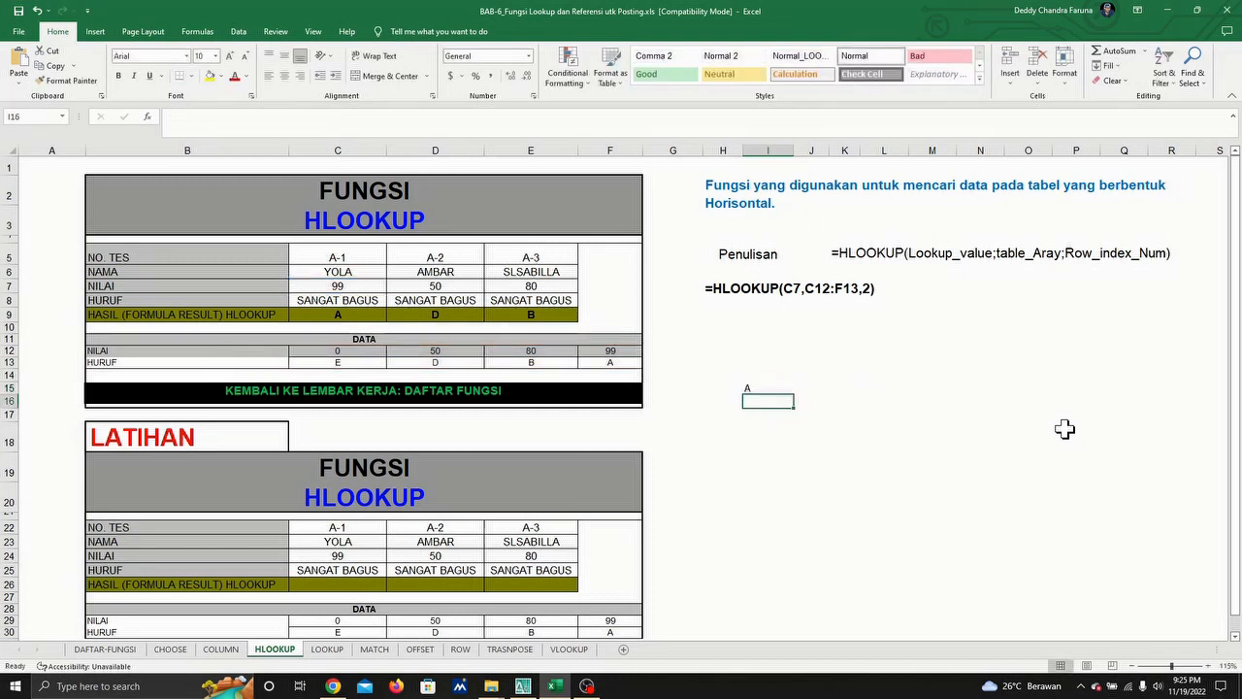
Compare the HLOOKUP formula in I15 with the NILAI score in C7 that it looks up.
click(762, 388)
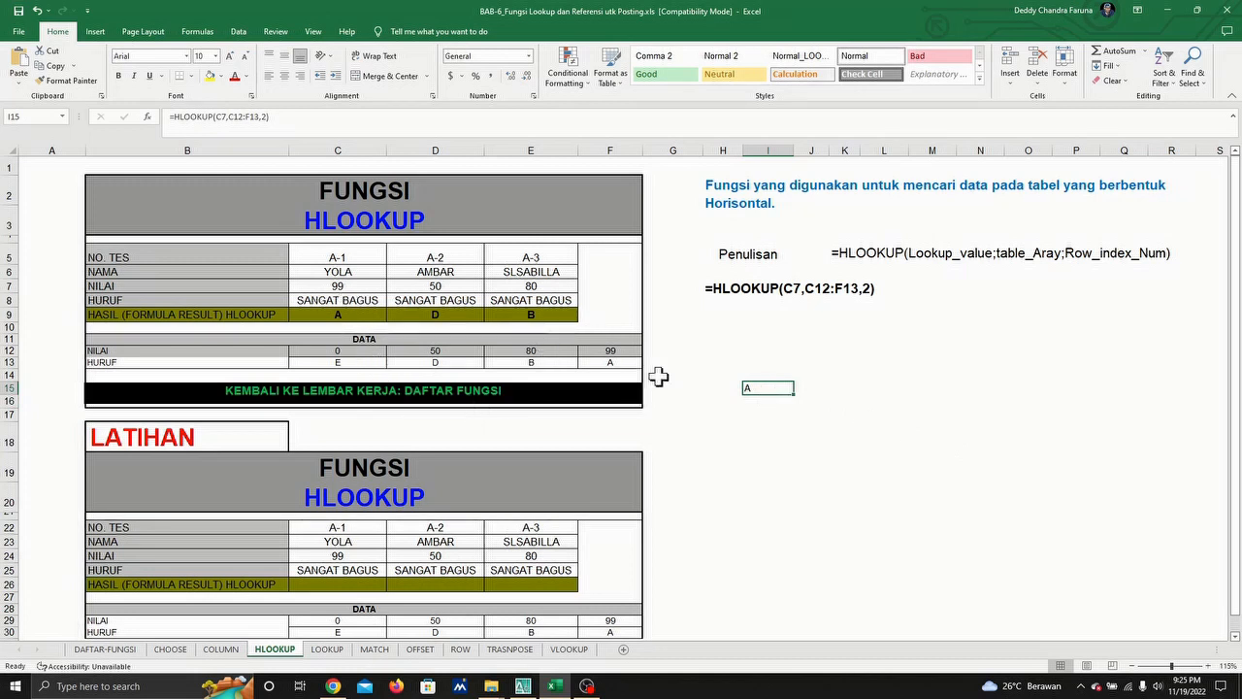
click(329, 285)
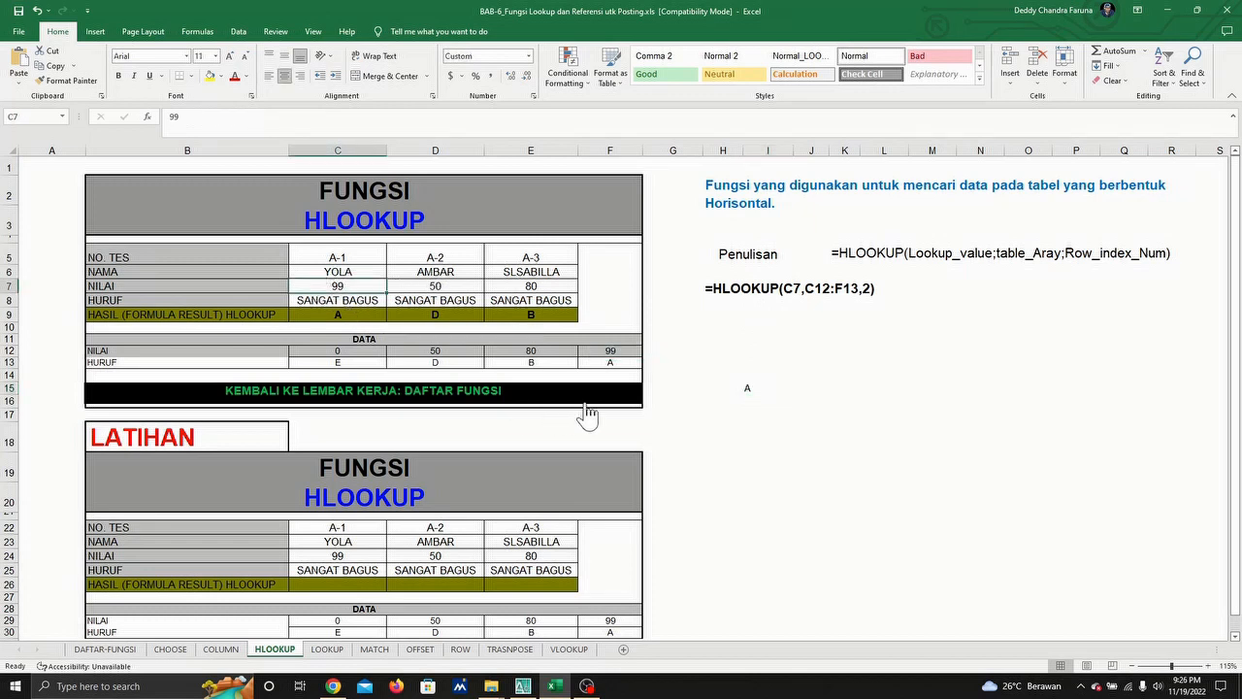
click(771, 387)
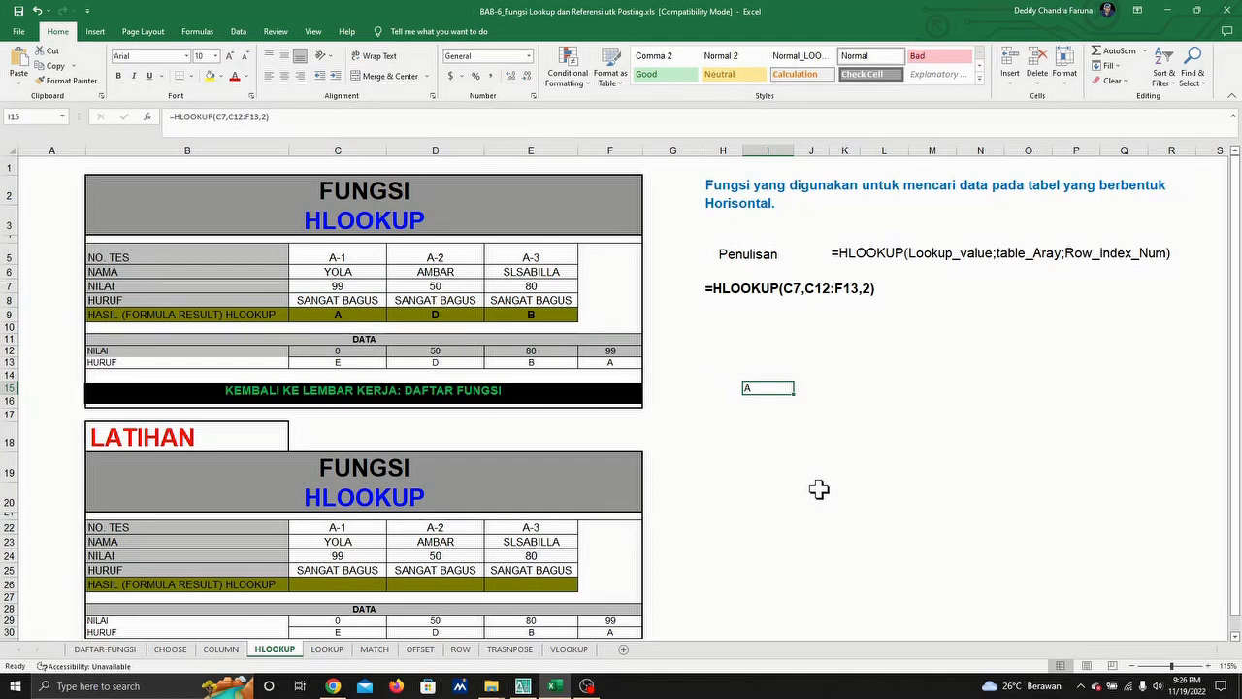
scroll(820, 444, down, 1)
scroll(820, 444, up, 1)
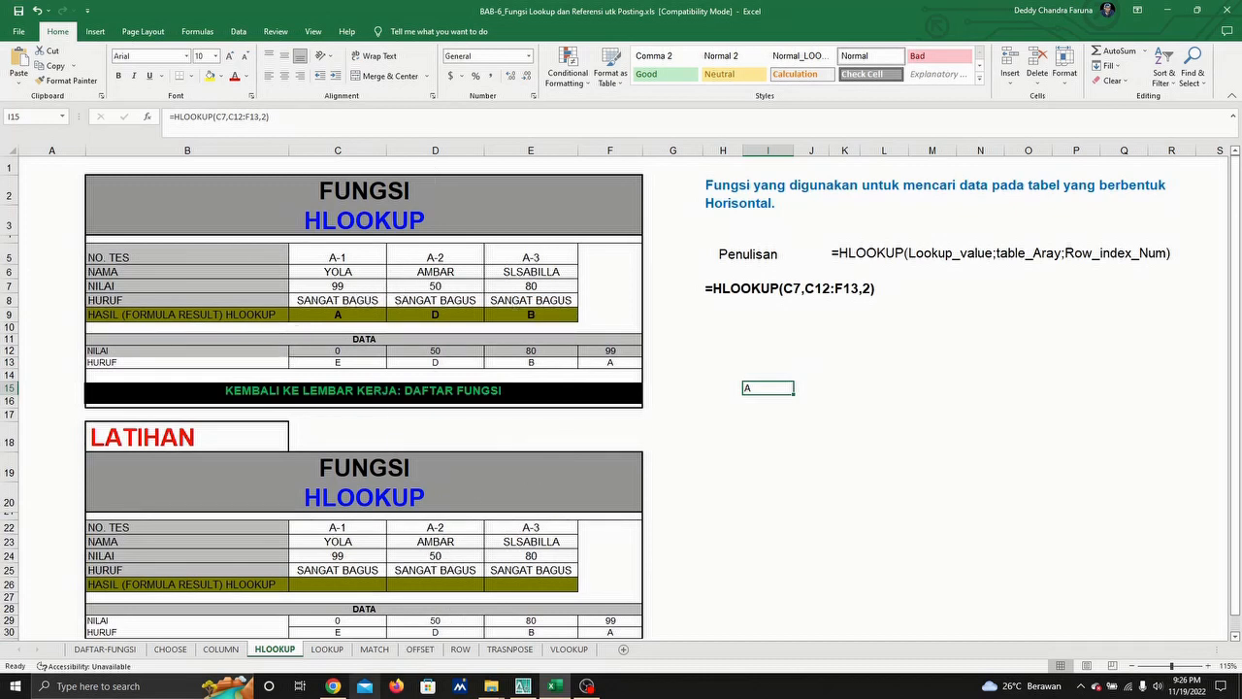
Switch to the LOOKUP sheet and review the Penulisan syntax line in row 5.
click(329, 650)
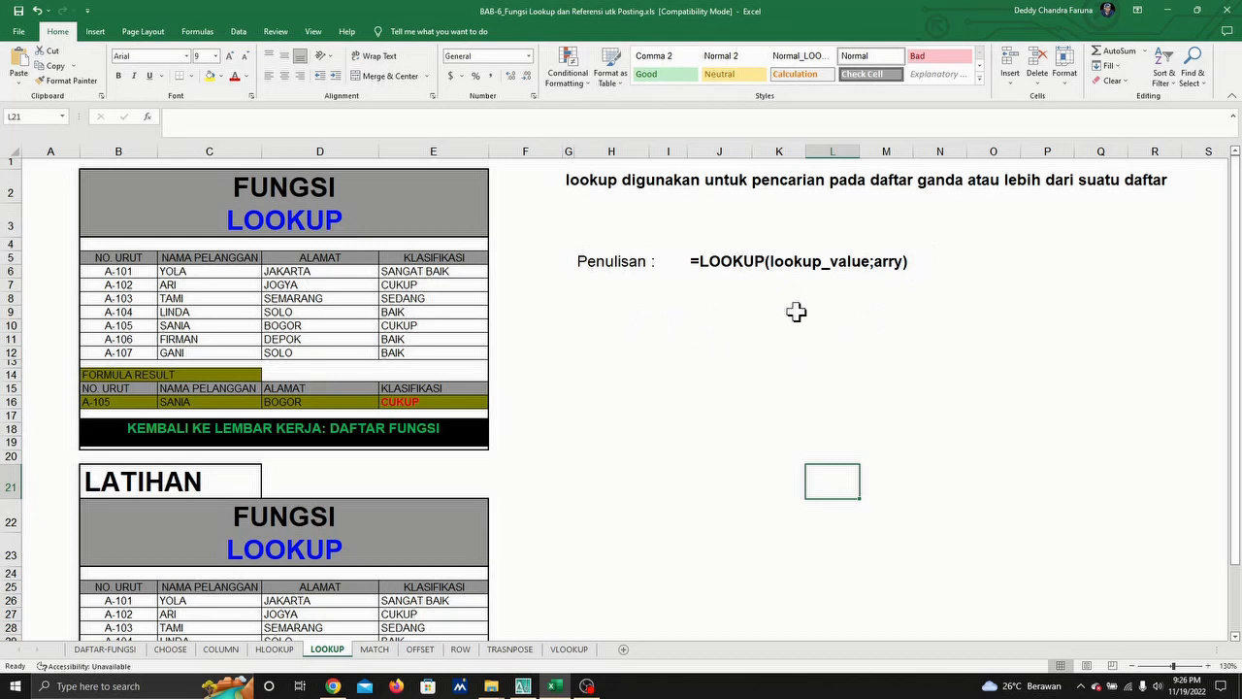
click(761, 259)
click(582, 262)
click(788, 267)
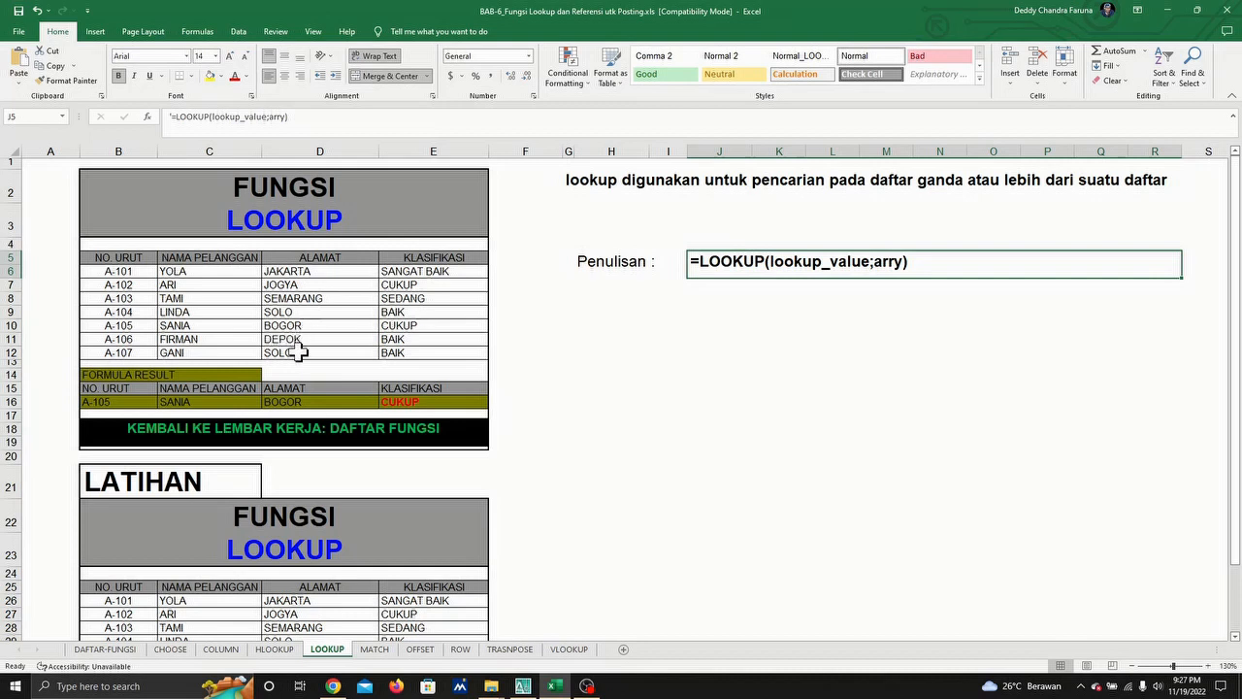
click(557, 442)
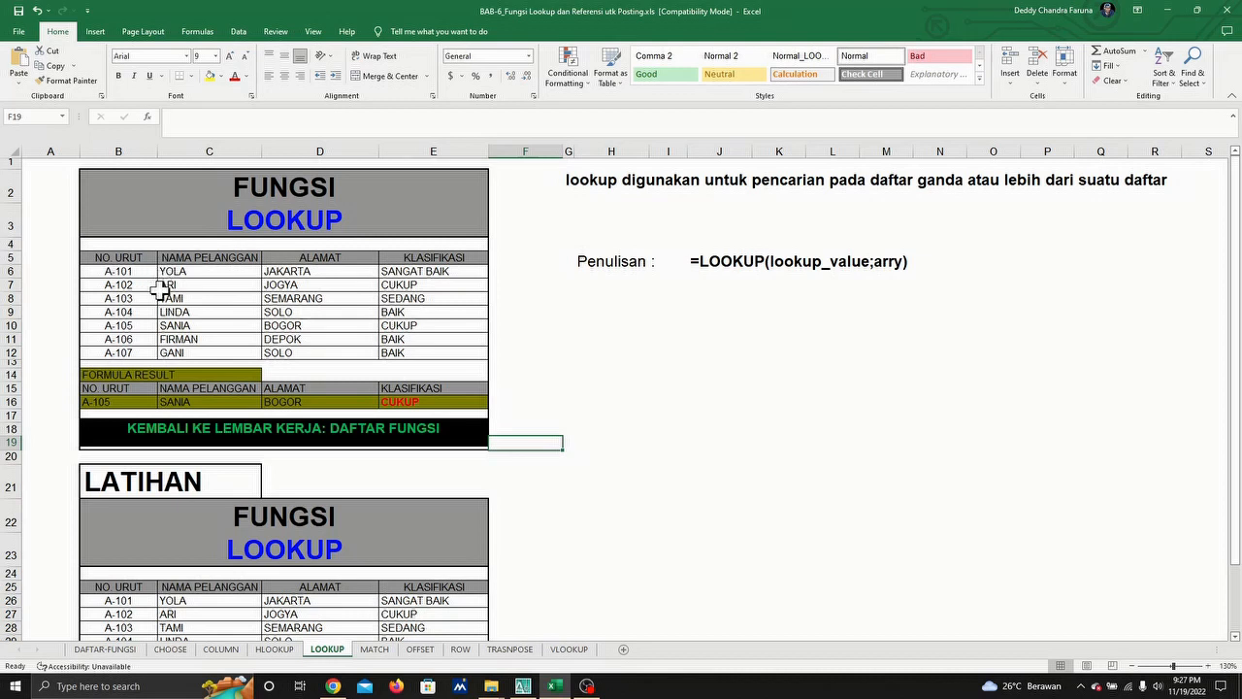
Inspect the formulas in B16, C16, D16 and E16 of the FORMULA RESULT row.
click(416, 404)
click(363, 401)
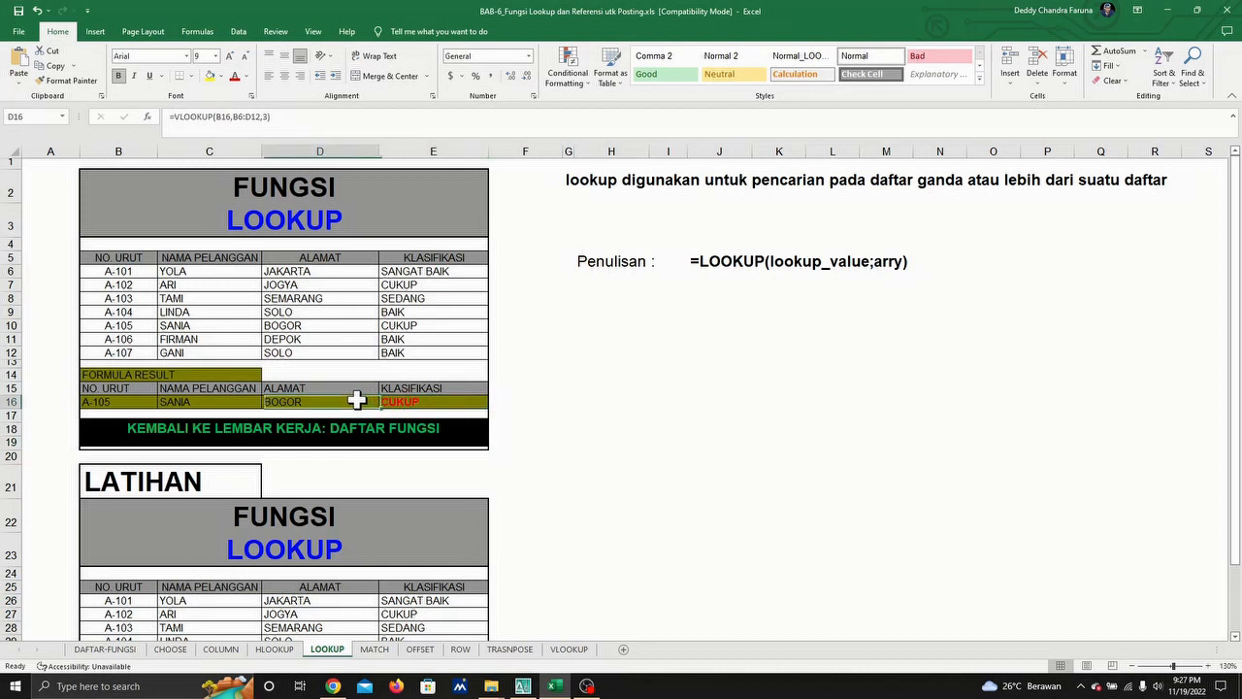
click(216, 399)
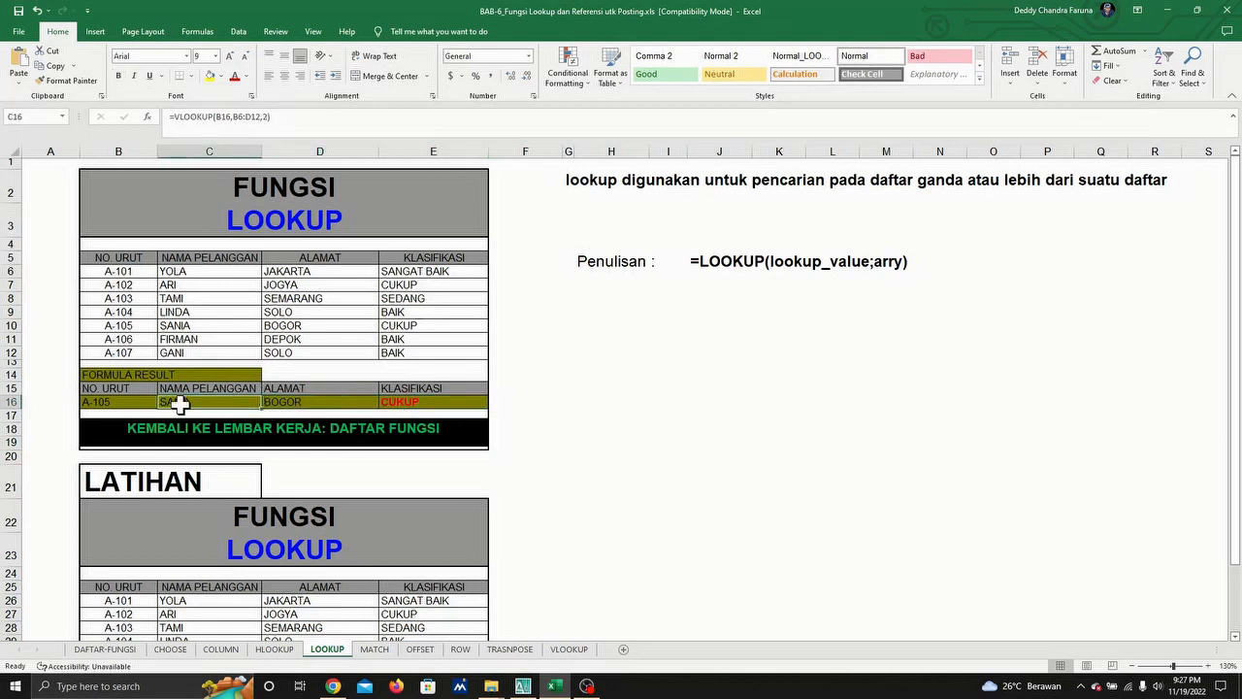
click(132, 404)
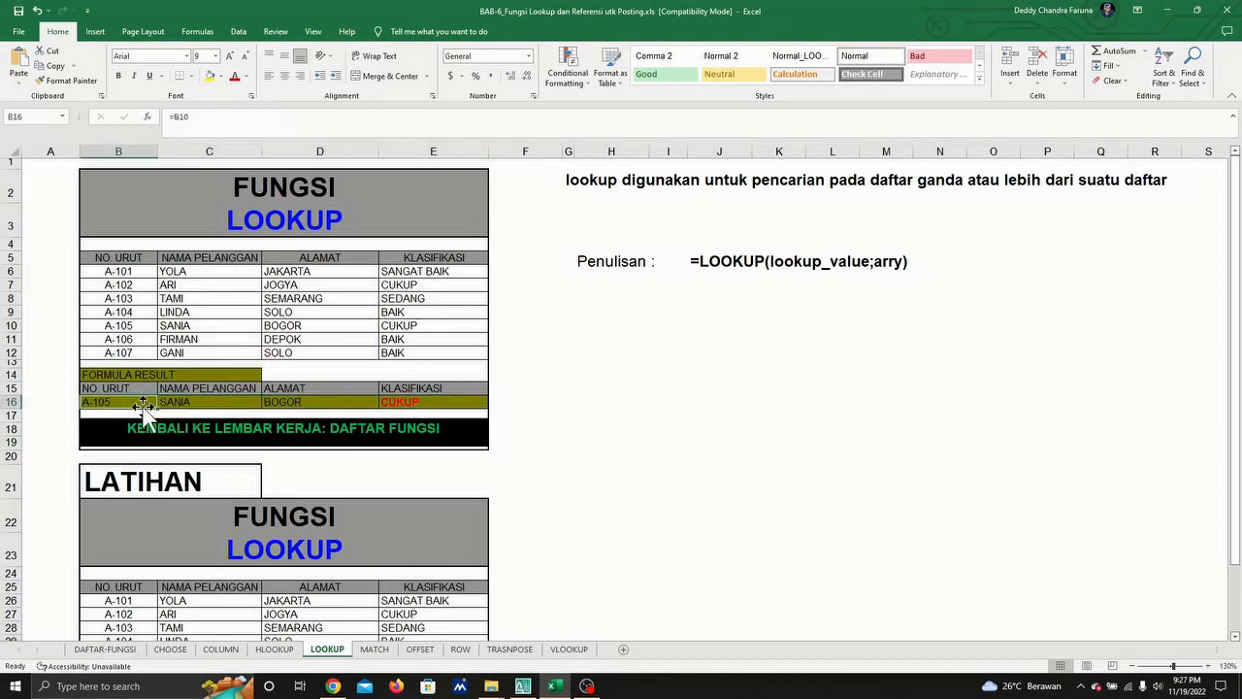
click(437, 404)
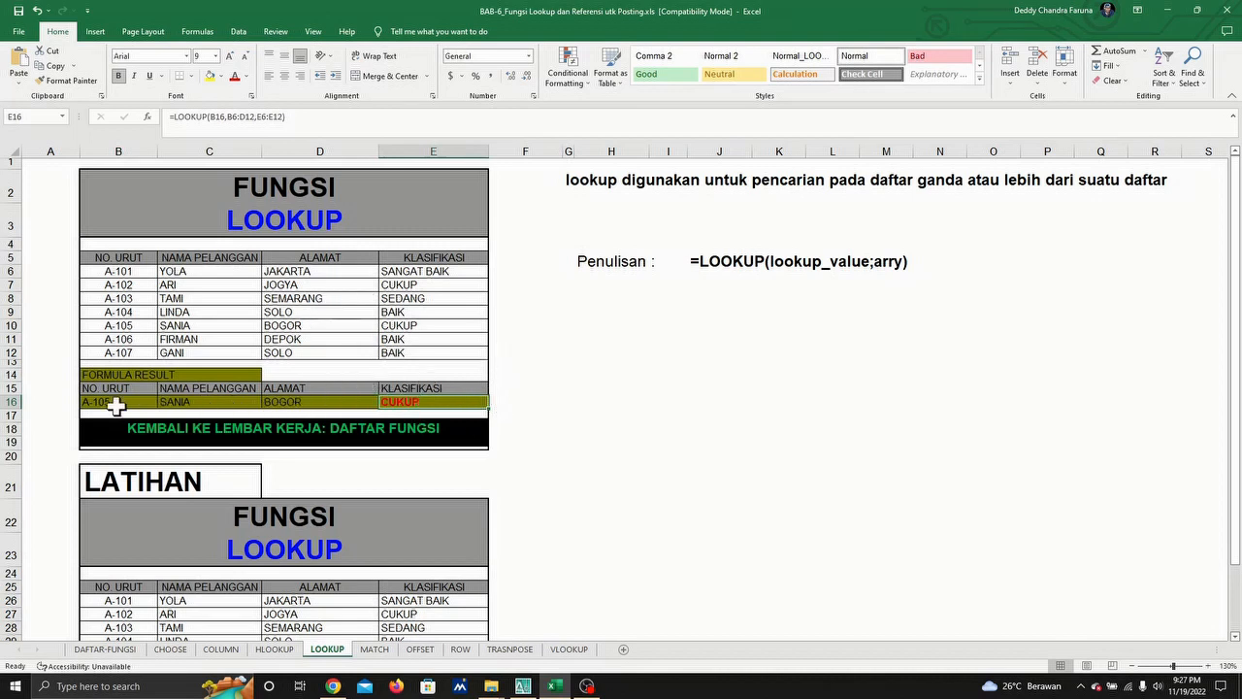
click(322, 402)
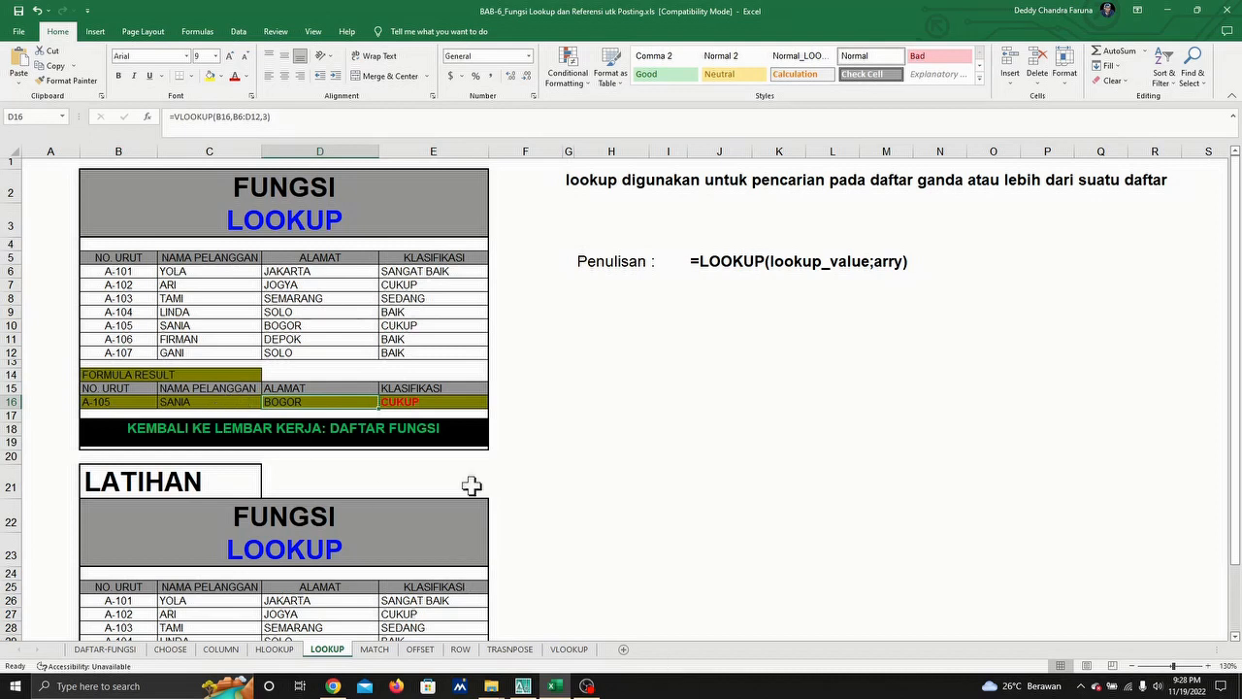
click(427, 402)
Merge H9:R10 into one cell with wrapped, top-left-aligned text and font size 14.
click(589, 340)
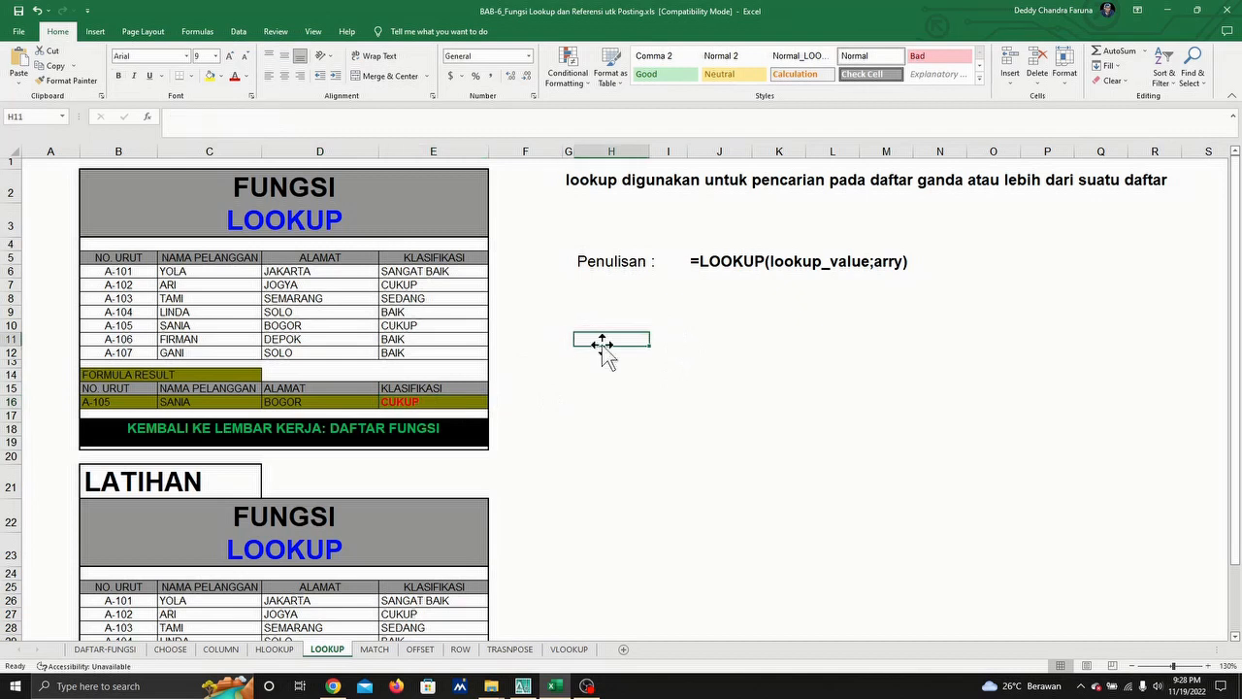
drag(604, 315, 1136, 330)
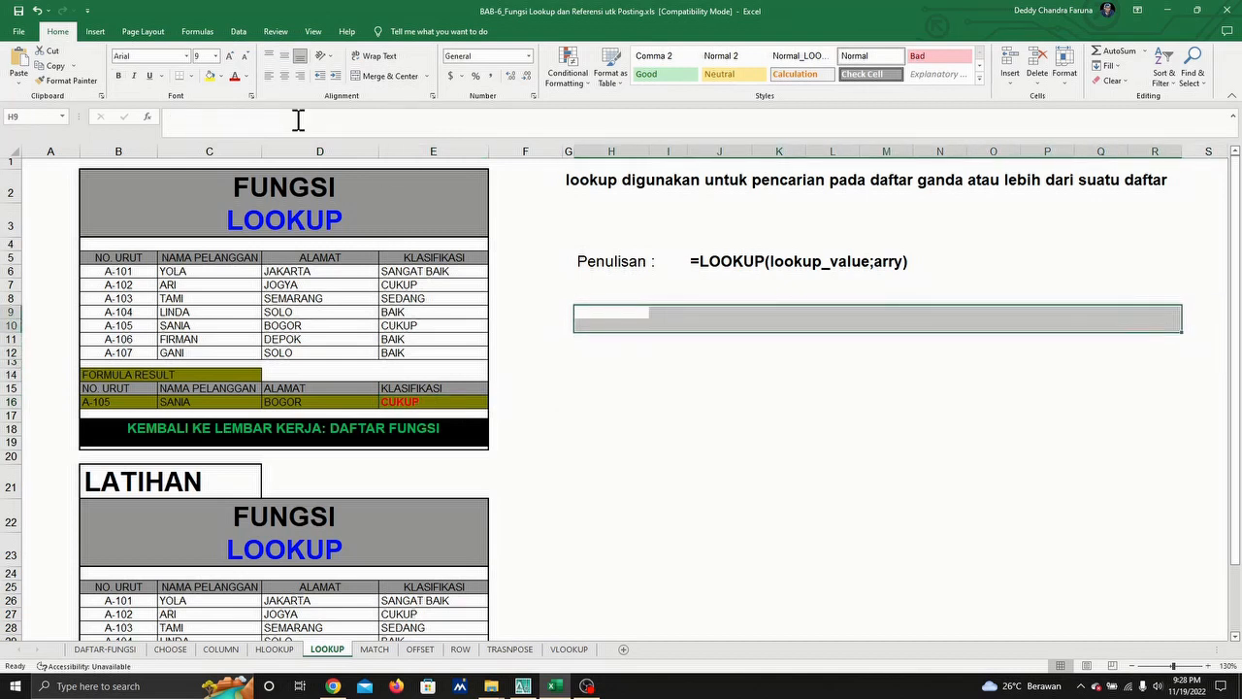
click(375, 74)
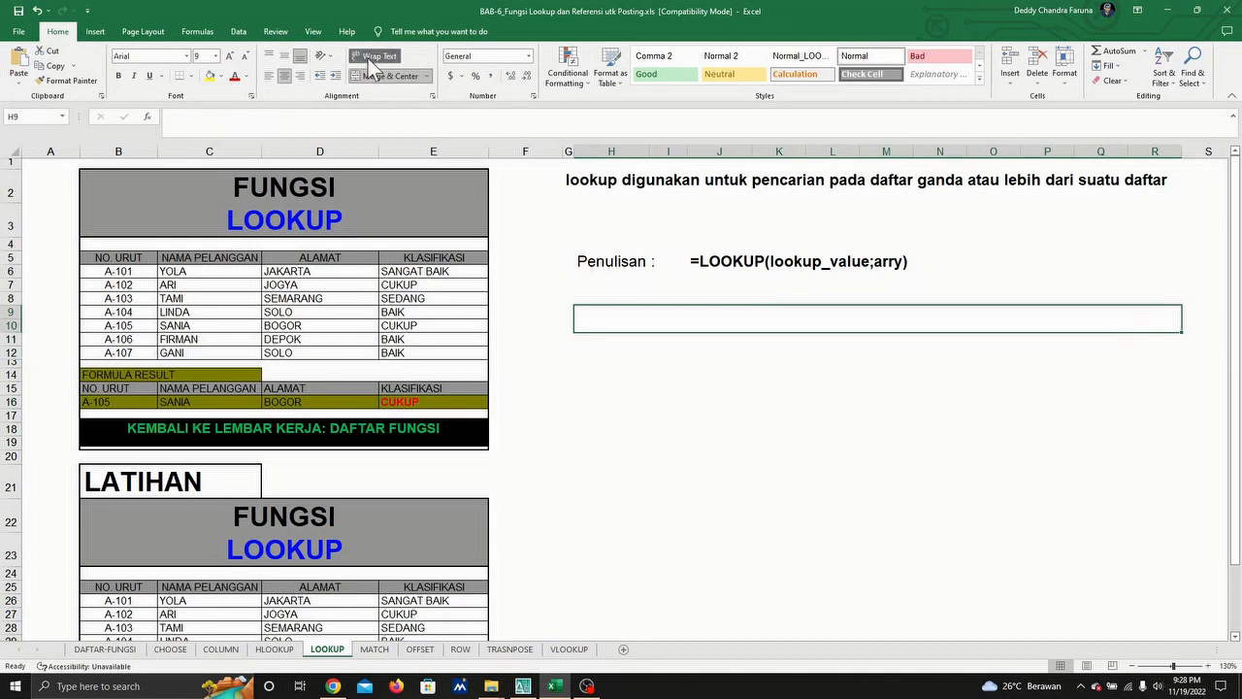
click(216, 56)
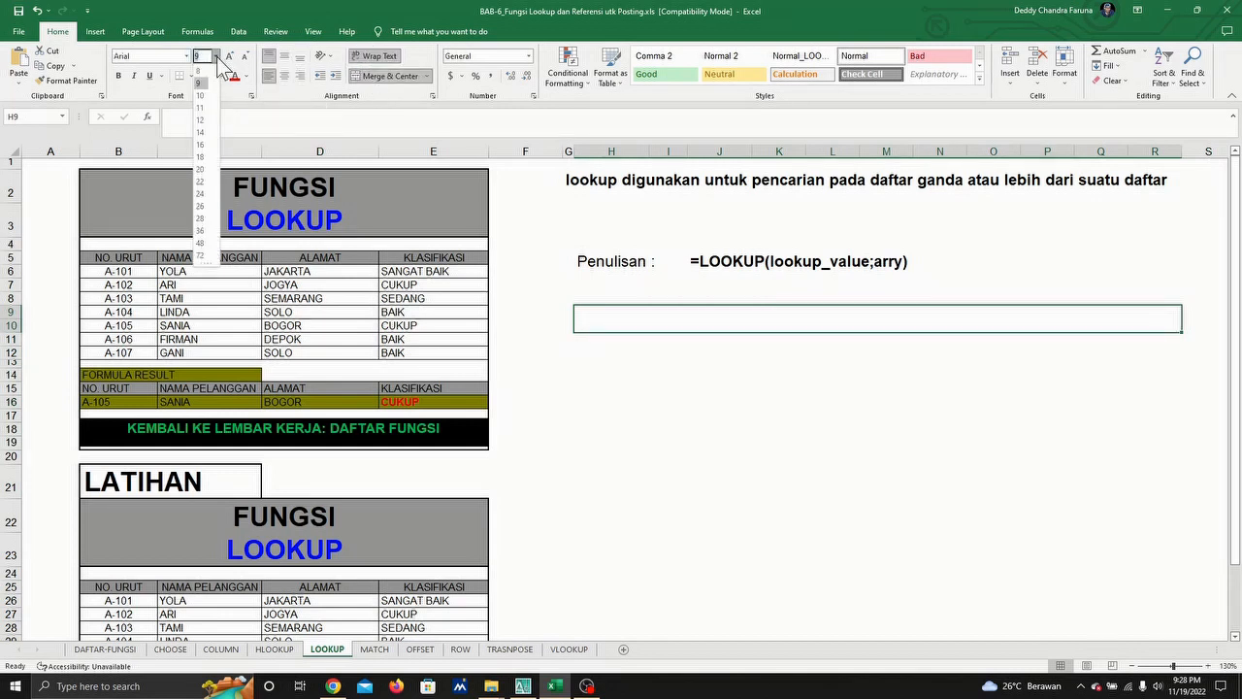
click(201, 132)
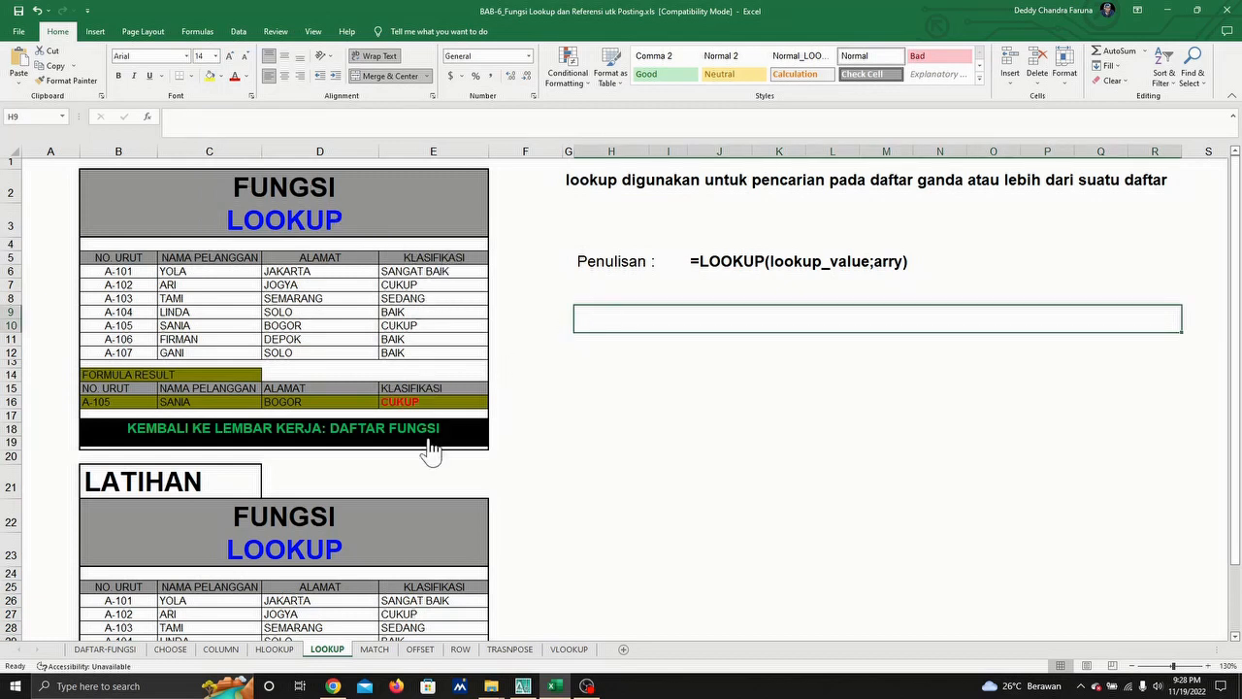
Copy the formula text from E16 into the merged cell H9 as plain text: =LOOKUP(B16,B6:D12,E6:E12).
click(422, 401)
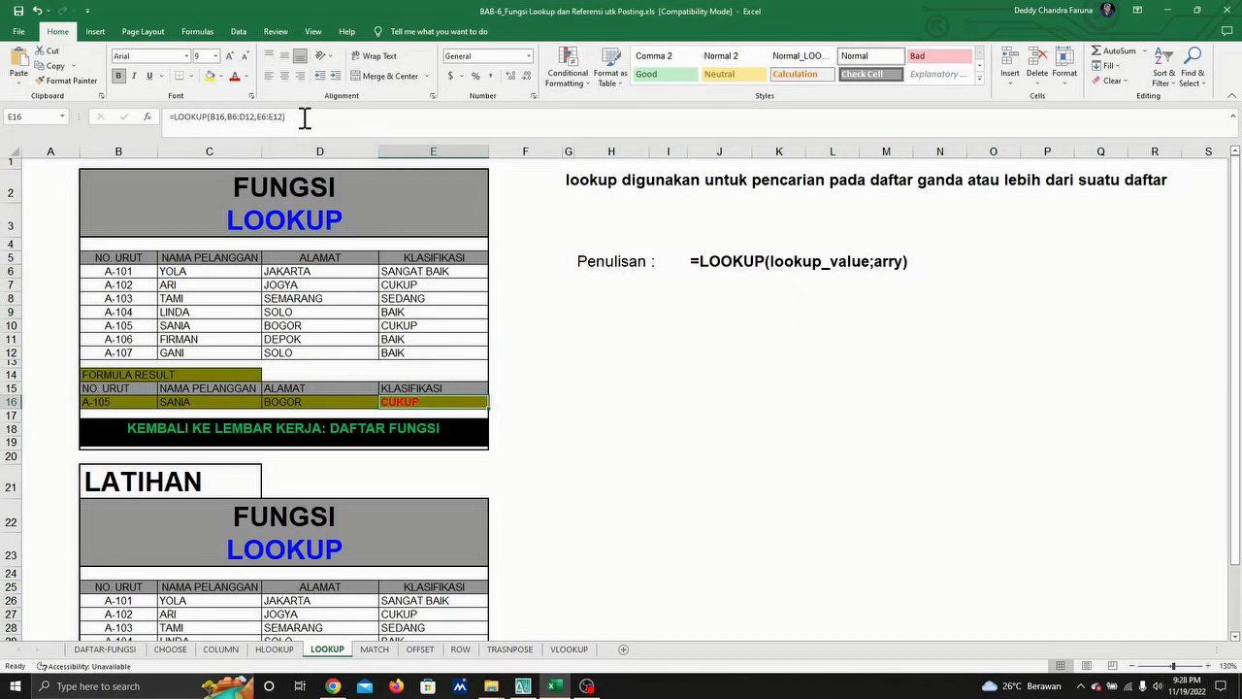
drag(305, 117, 91, 111)
key(ctrl+c)
key(Escape)
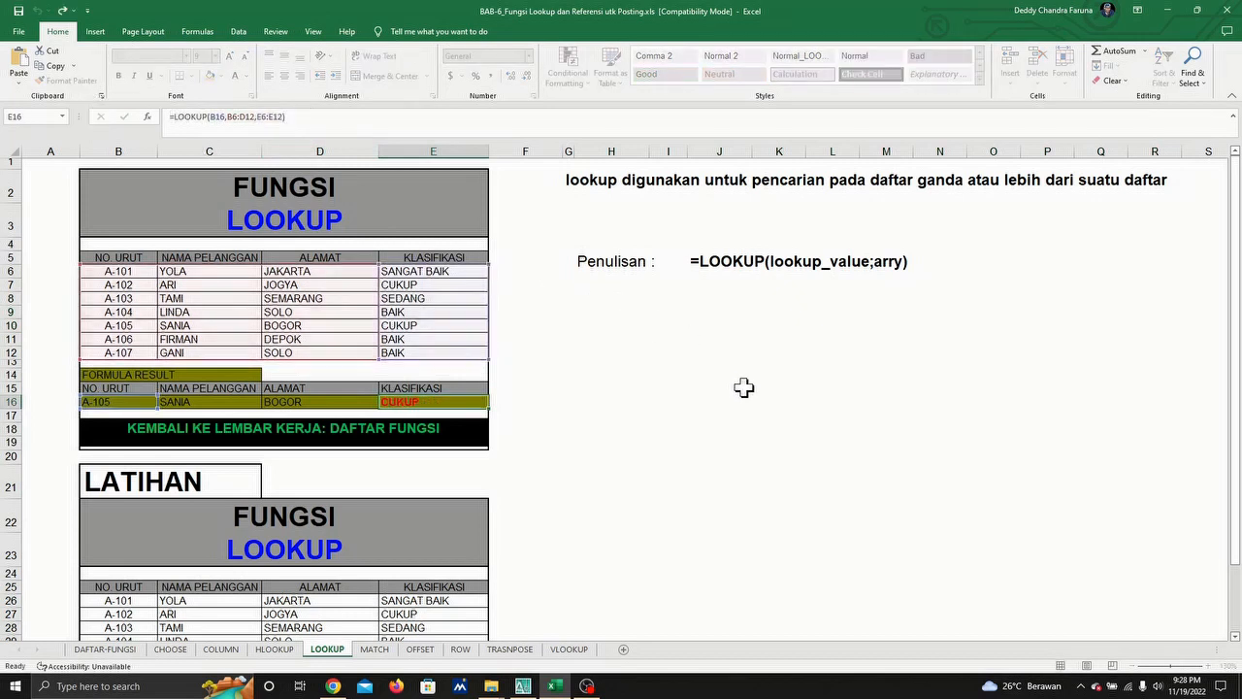
click(679, 297)
click(583, 300)
click(578, 316)
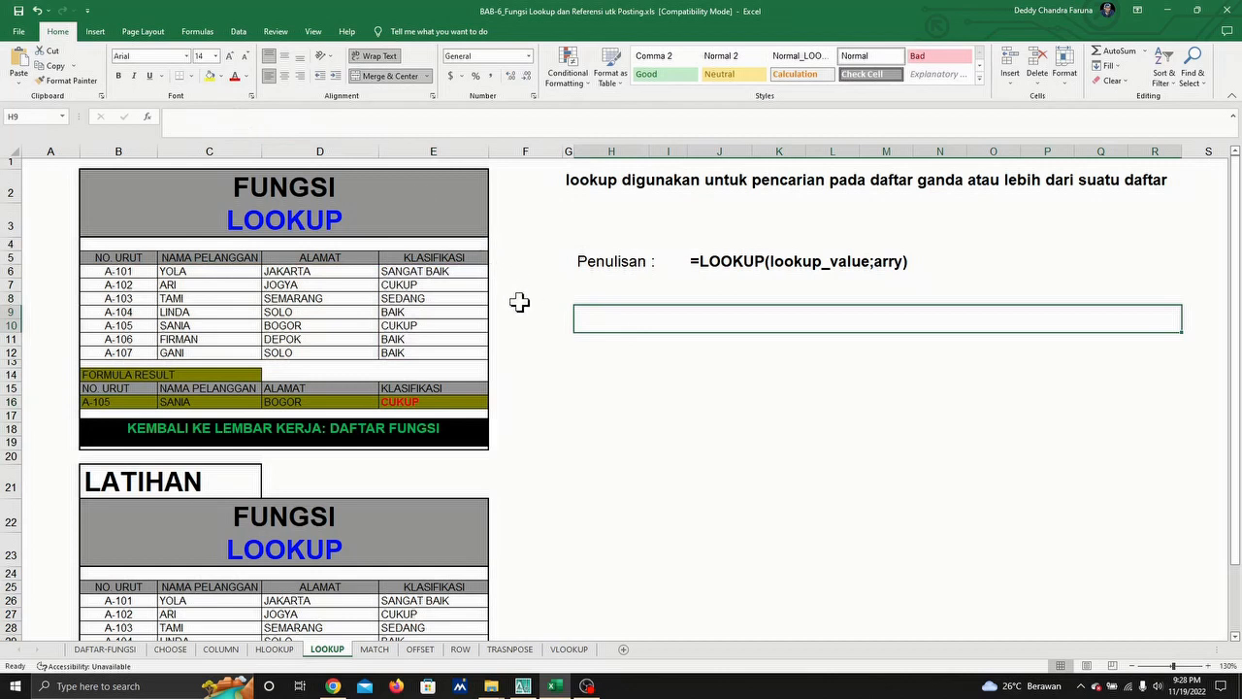
text(')
key(ctrl+v)
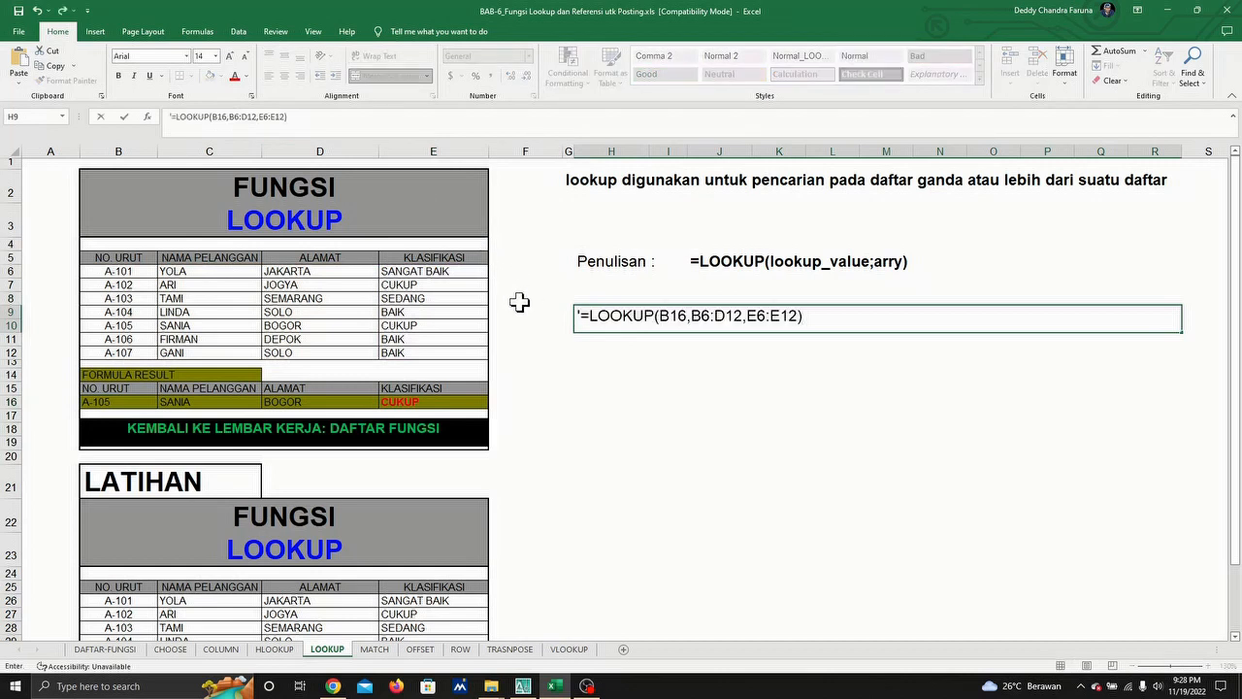
key(Return)
click(849, 428)
Make the LOOKUP formula text in the merged cell H9 bold.
click(784, 325)
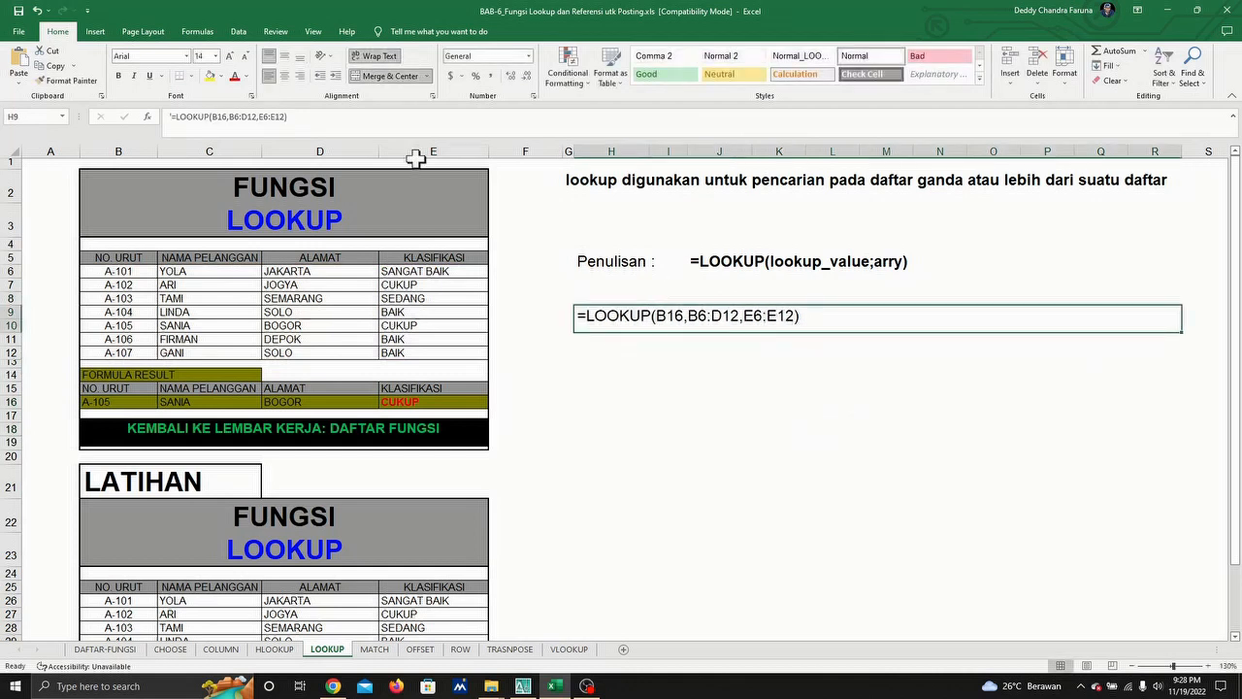
click(119, 75)
click(701, 428)
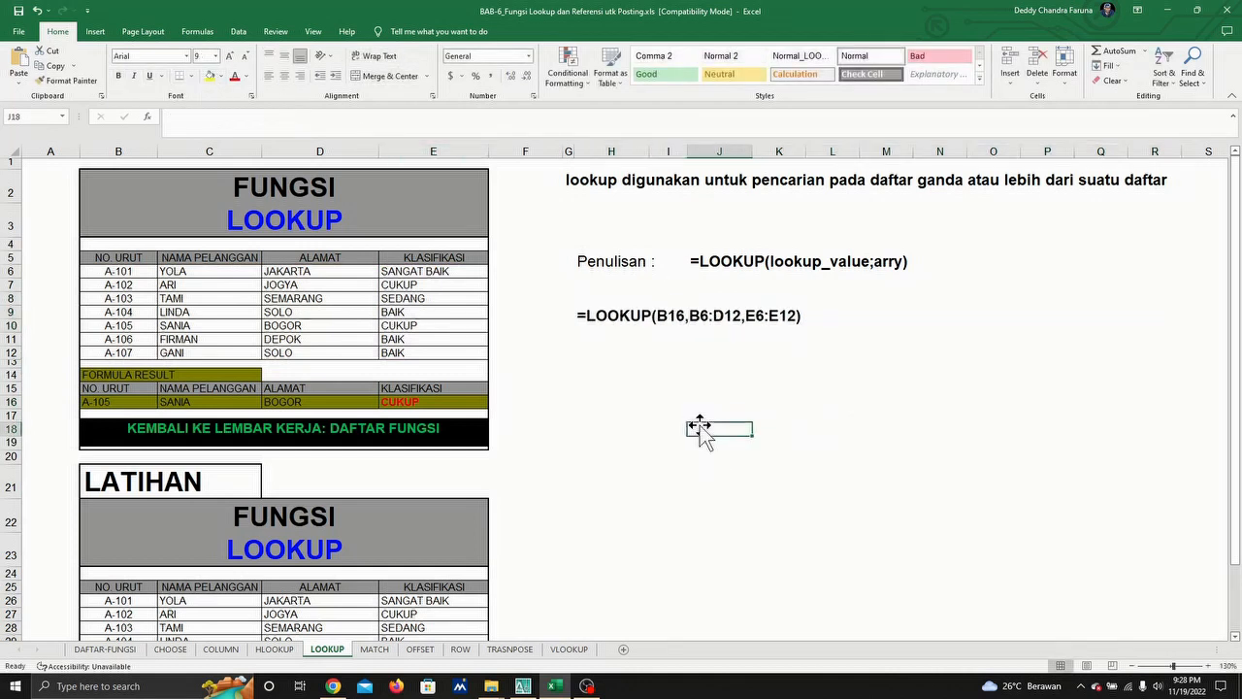
click(644, 313)
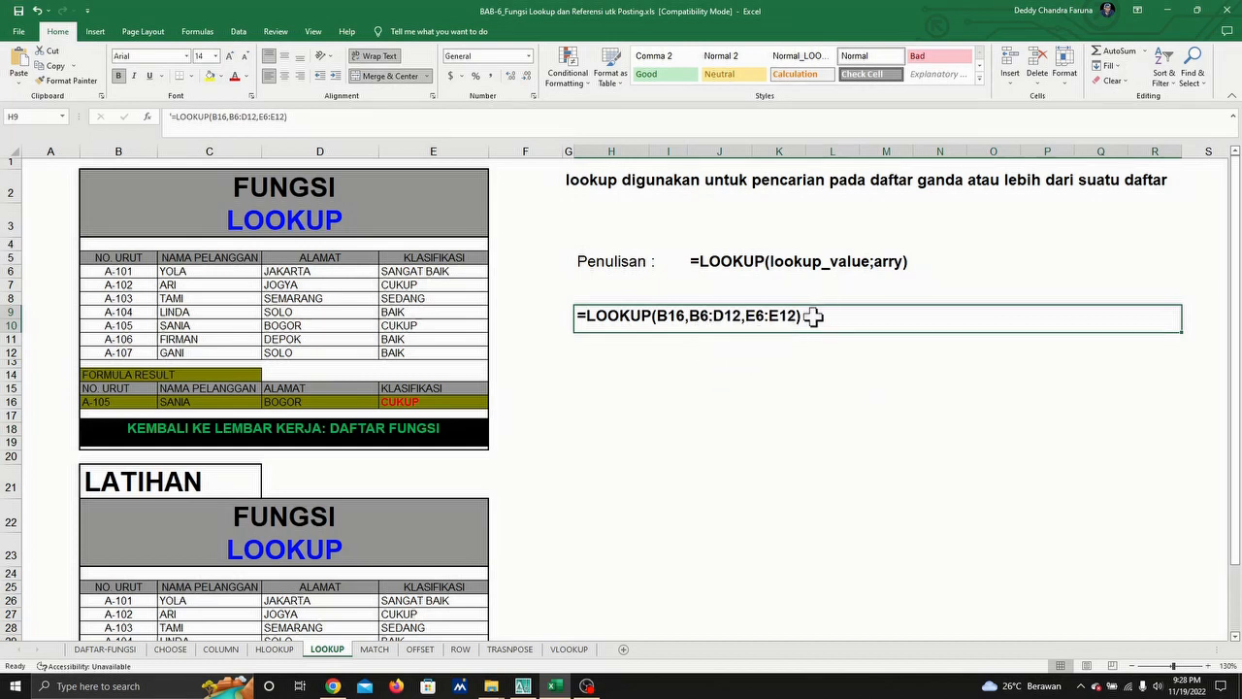
Examine which cells the LOOKUP formula in E16 references, comparing them with the NO. URUT entries and the table range B6:D12.
click(430, 401)
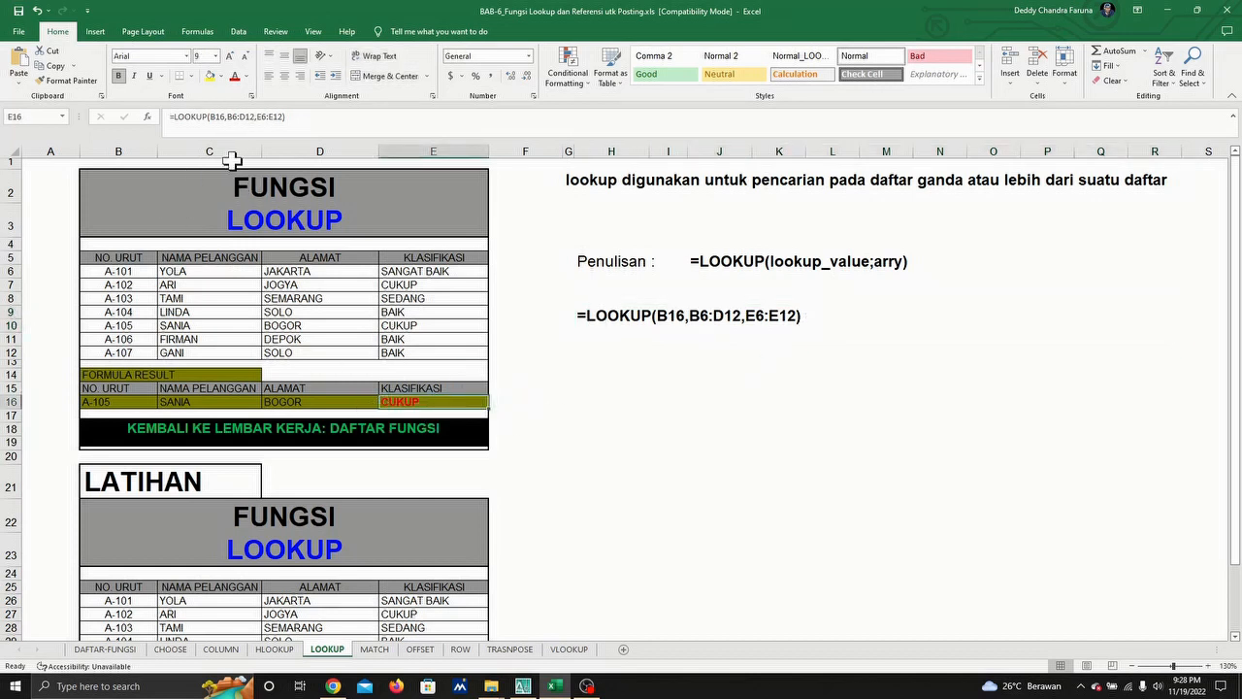
click(229, 117)
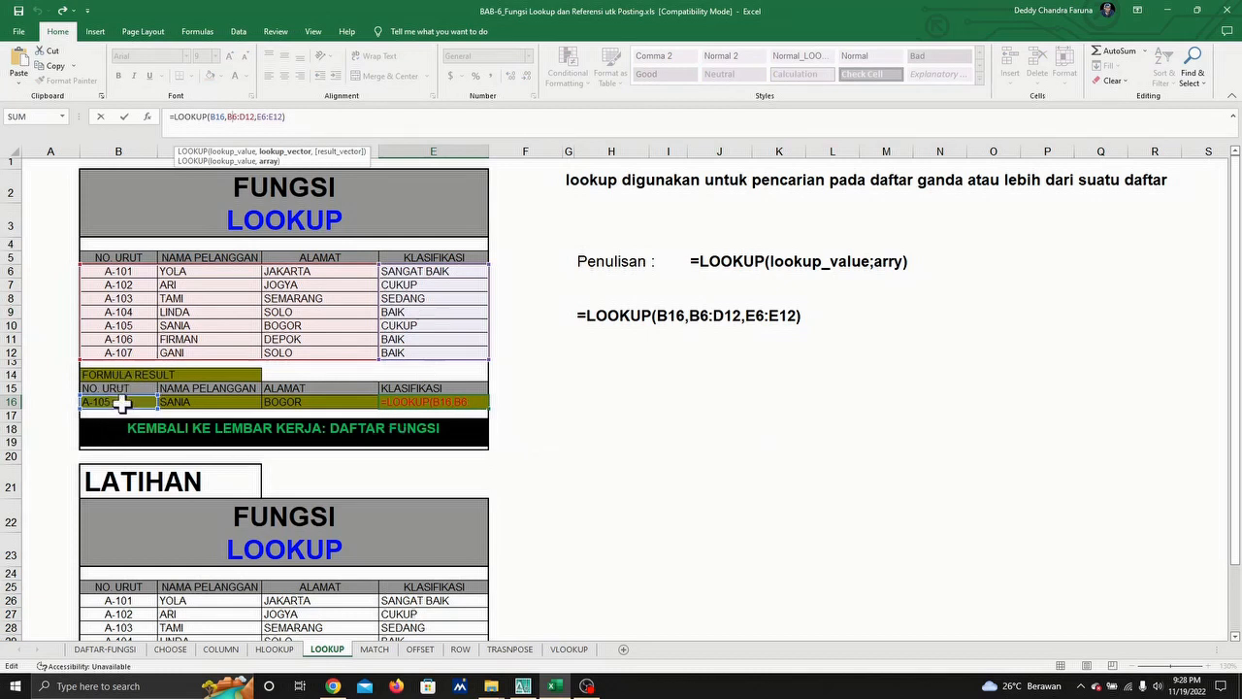
click(117, 331)
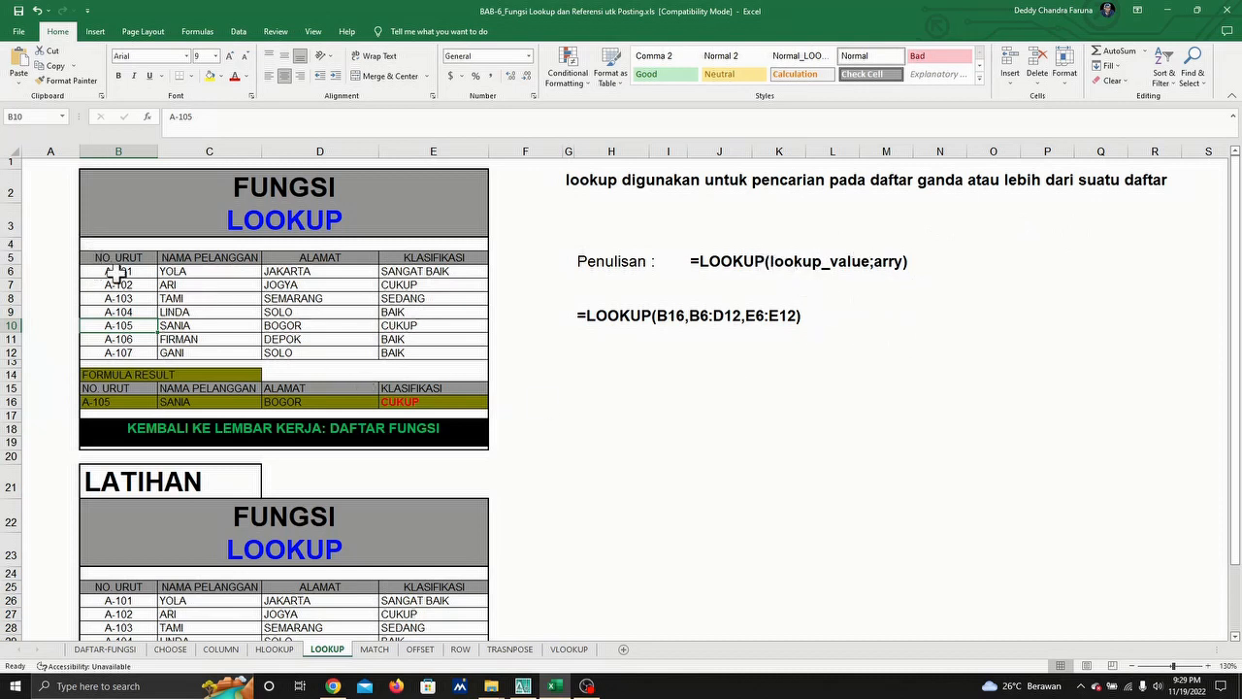
drag(99, 274, 336, 361)
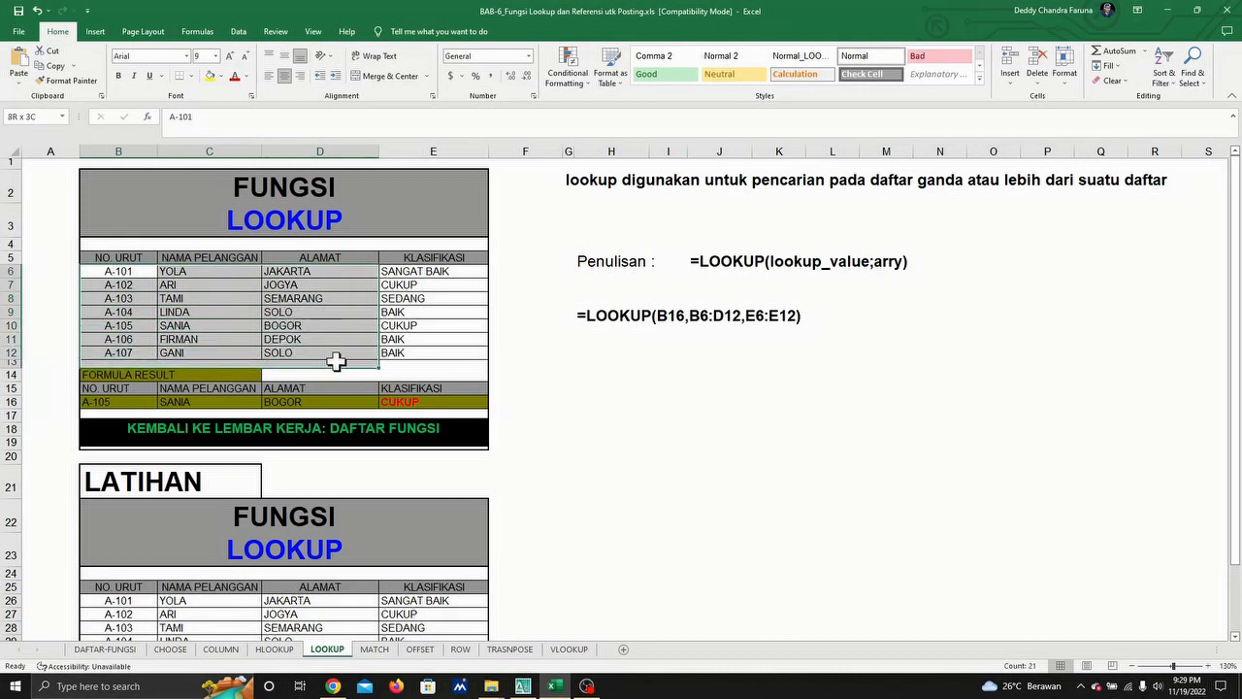
click(402, 402)
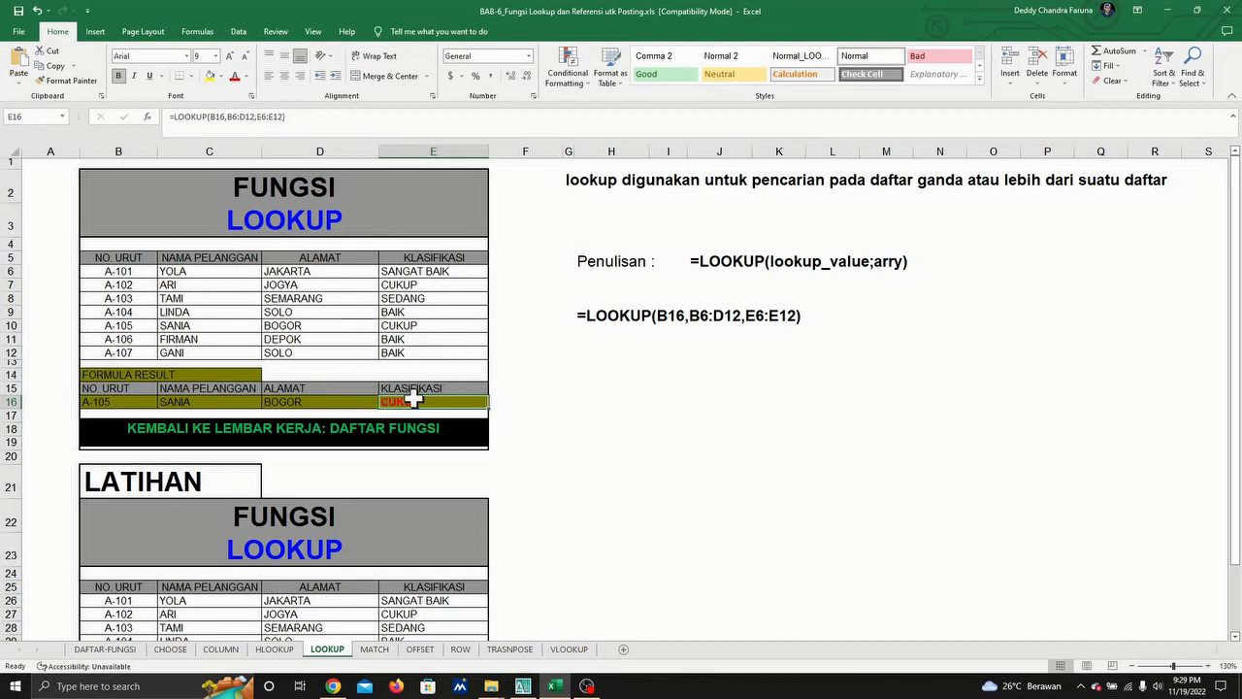
click(214, 112)
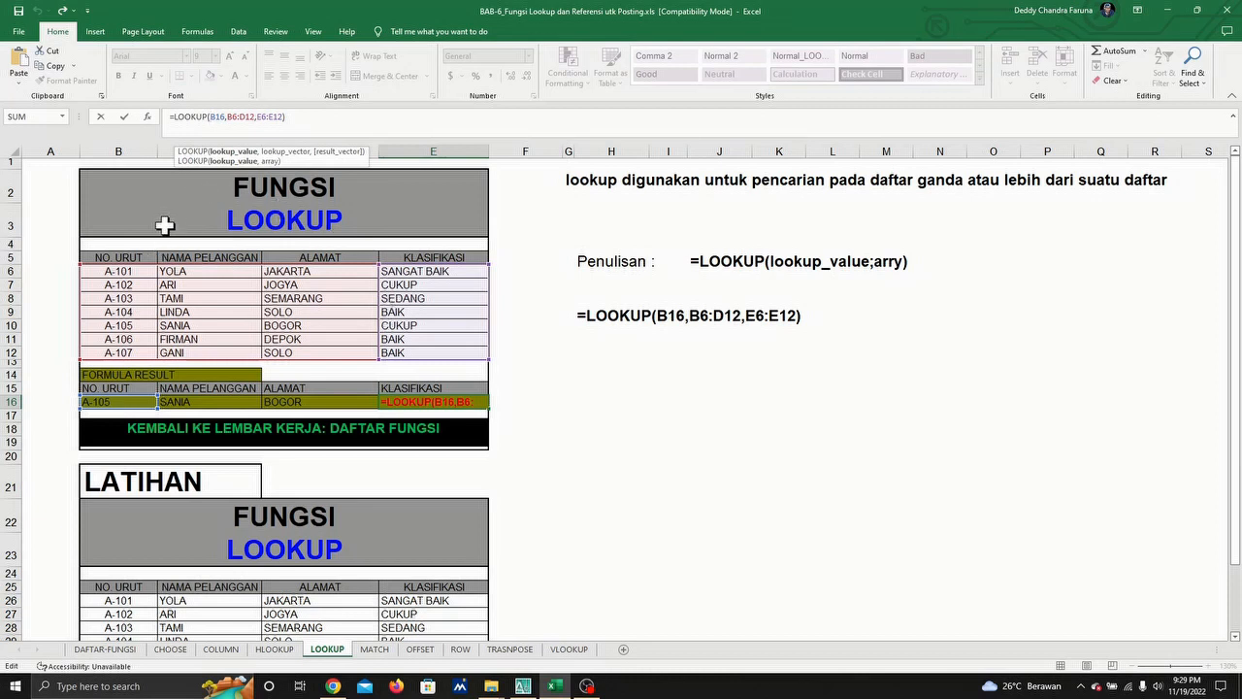
key(ctrl+Return)
Review the lookup range B6:D12 and the KLASIFIKASI range E6:E12 against the formula in E16.
drag(109, 271, 325, 356)
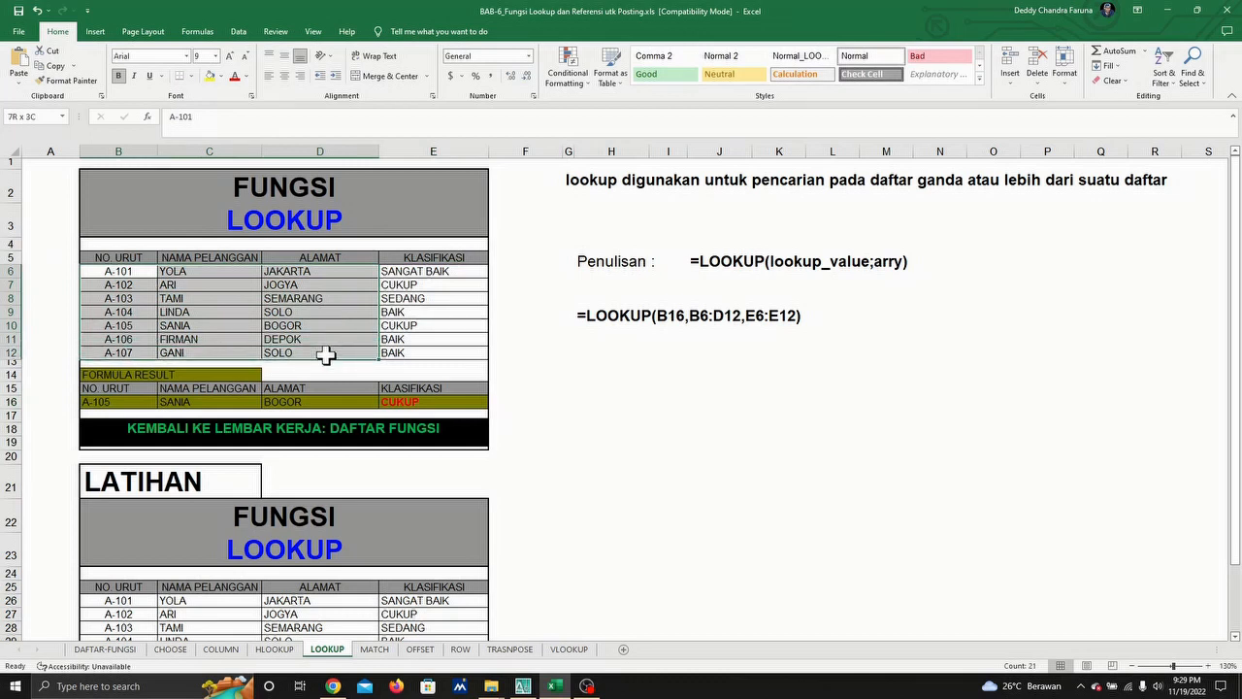
drag(327, 355, 326, 356)
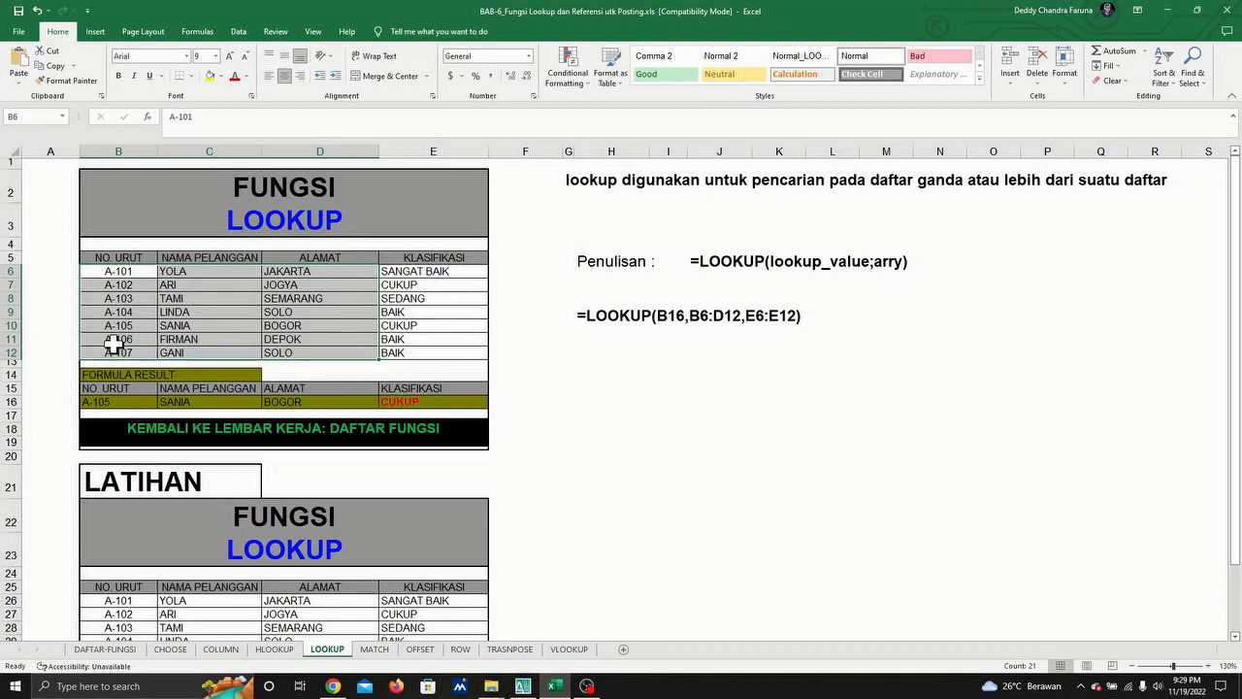
drag(424, 273, 419, 354)
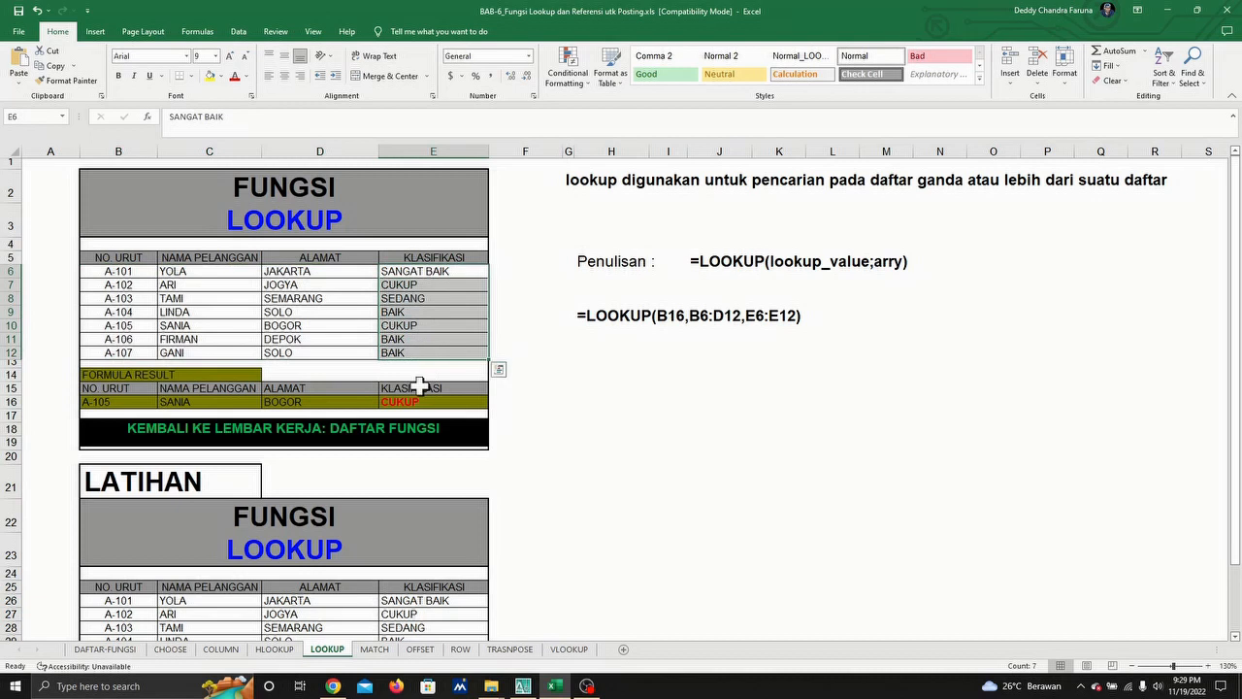
click(407, 401)
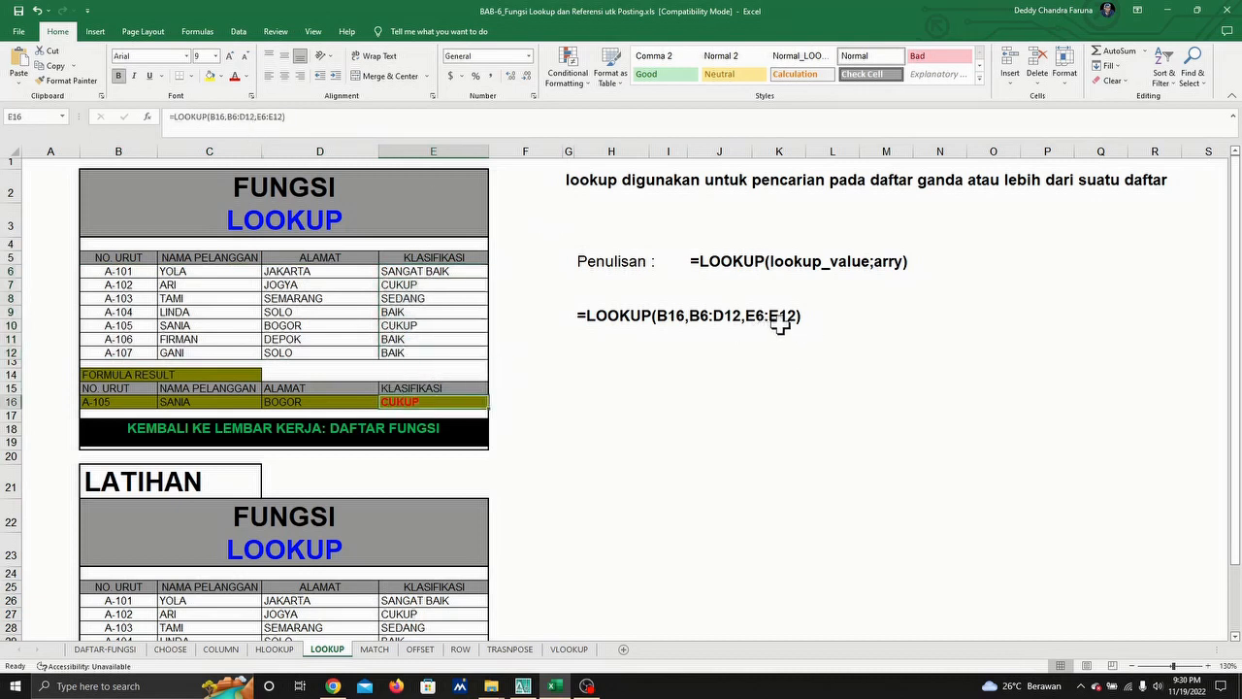
click(434, 275)
drag(434, 275, 427, 355)
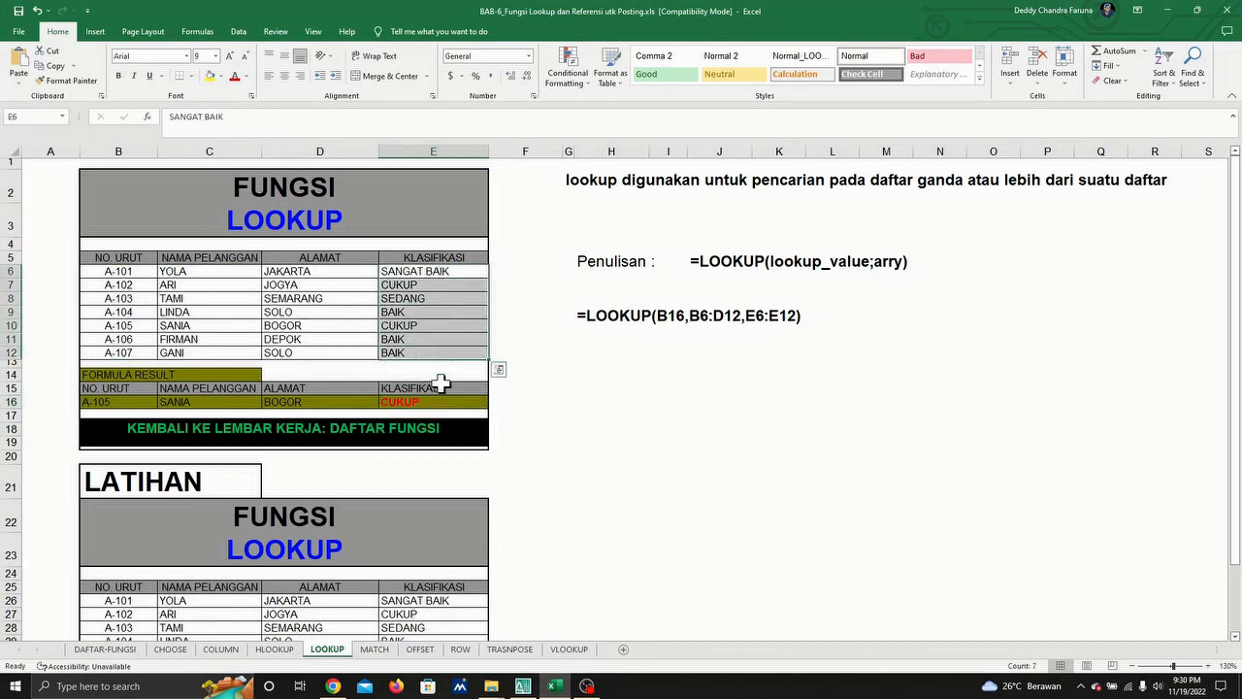
click(421, 402)
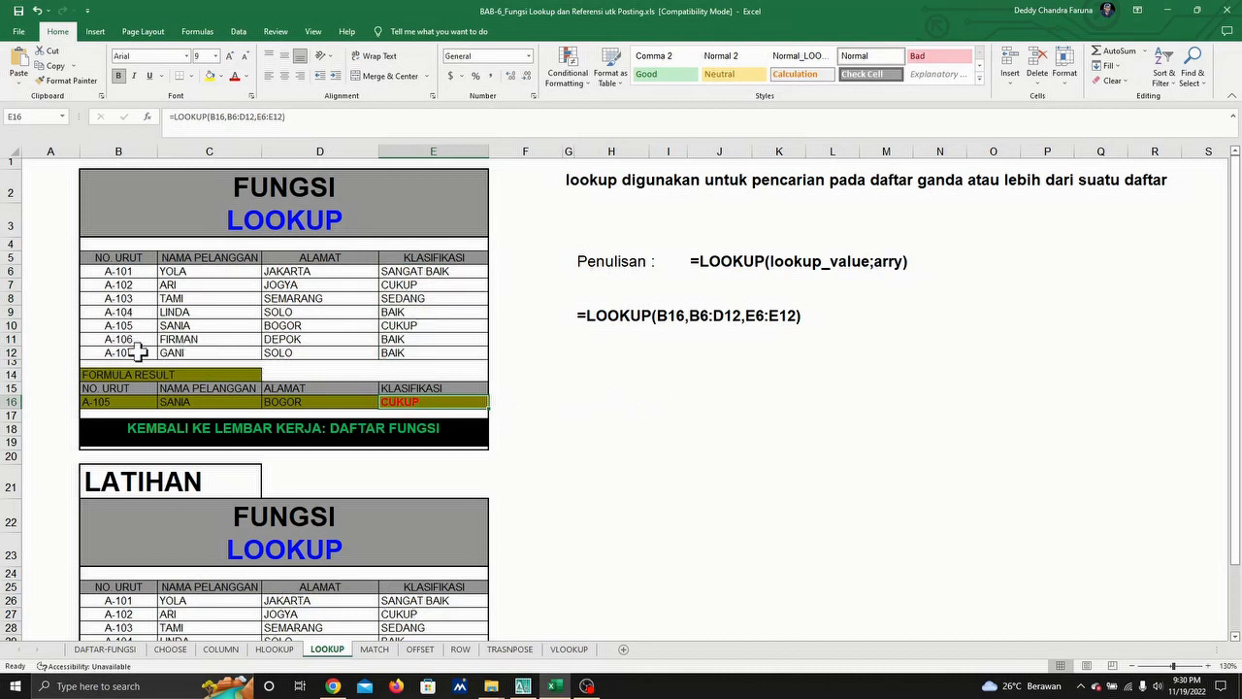
Enter the formula =LOOKUP(B9,B6:D12,E6:E12) in cell H16.
click(595, 404)
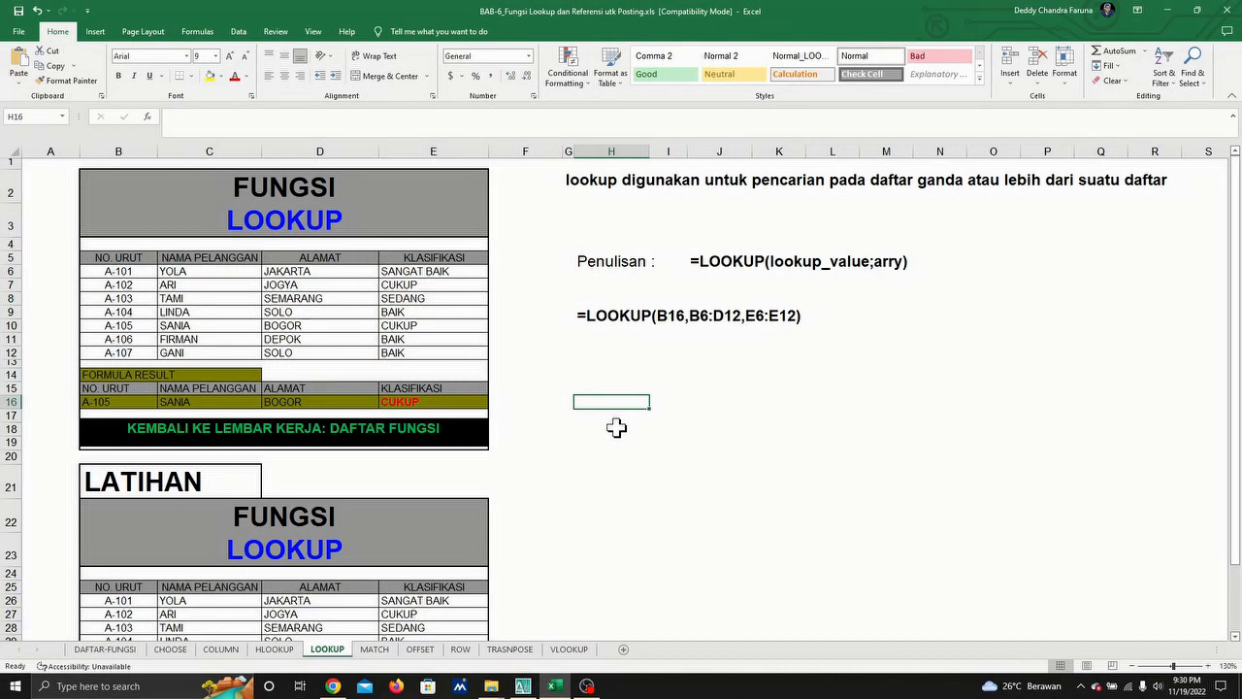
text(=)
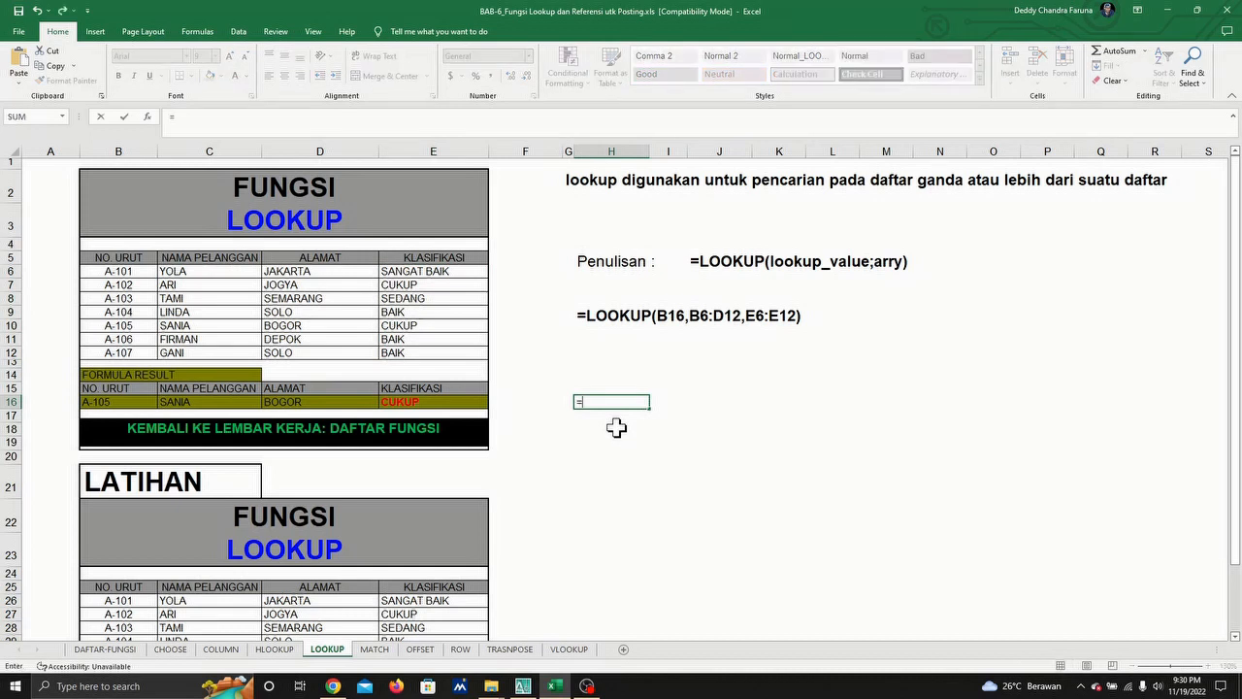
text(looku)
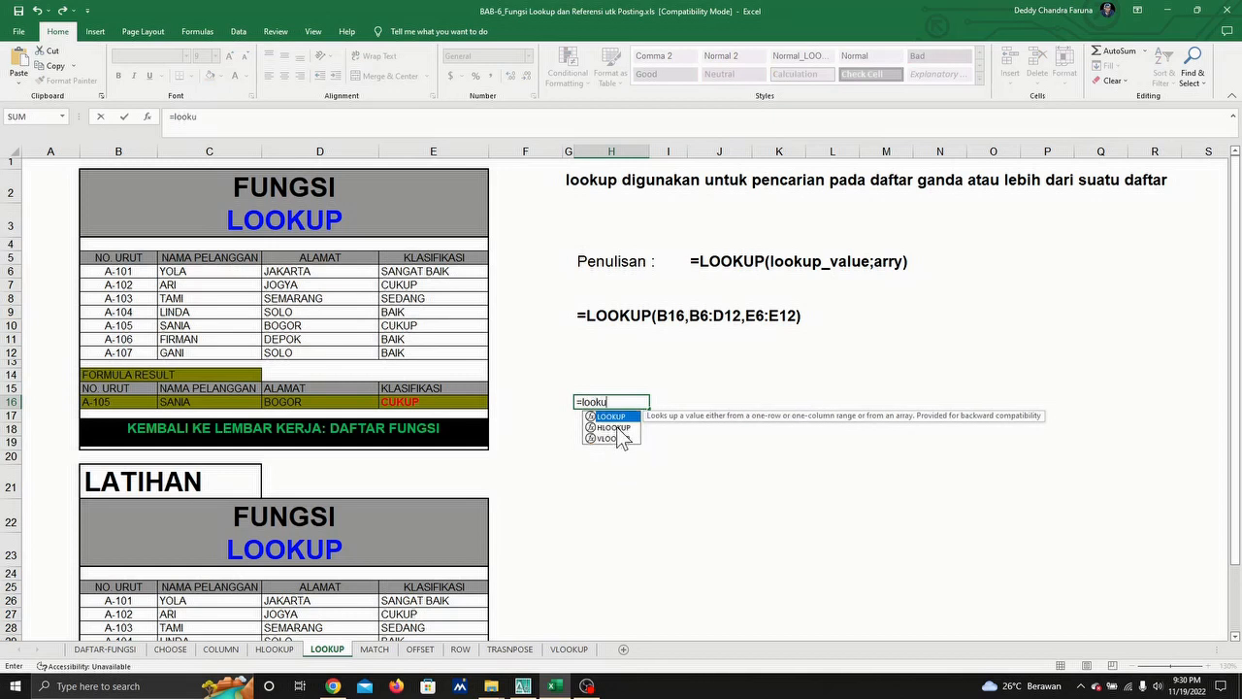
text(p()
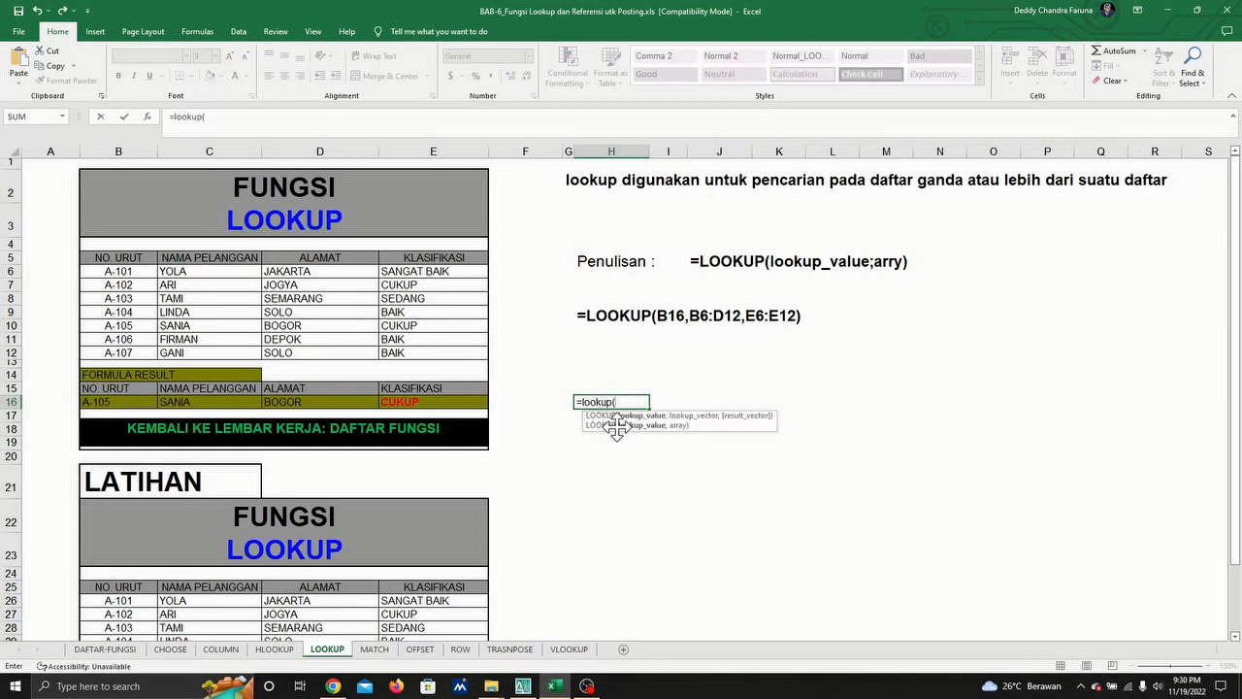
click(125, 314)
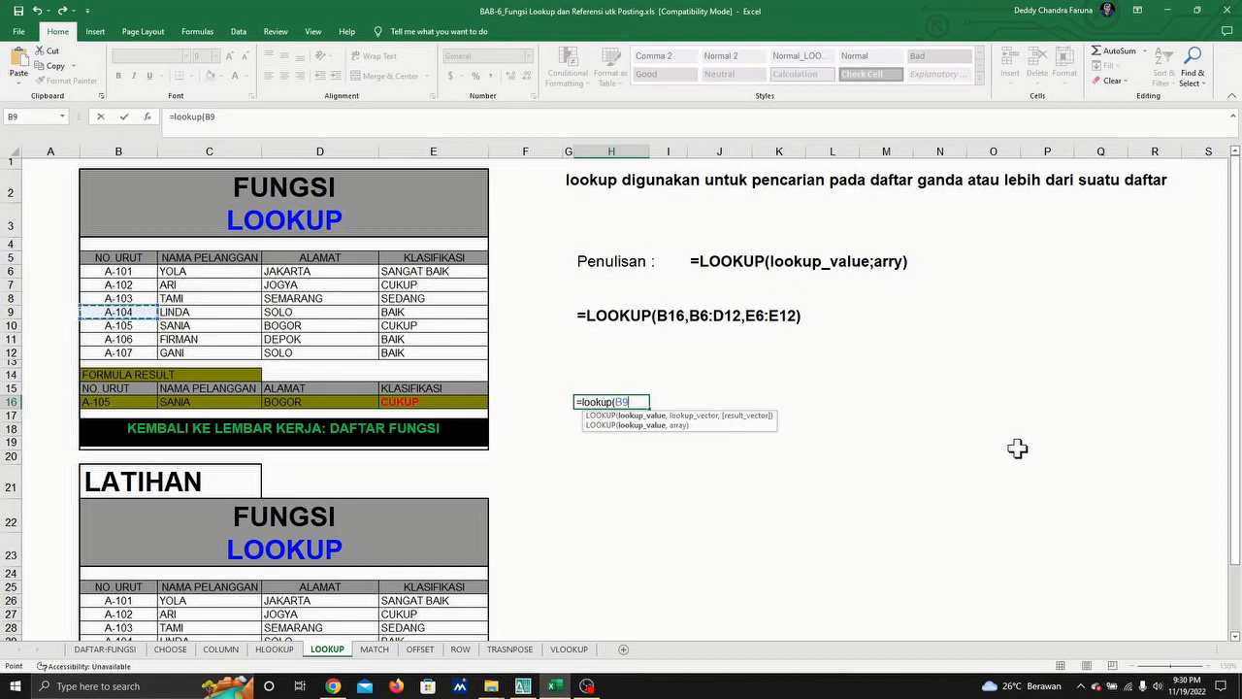
text(,)
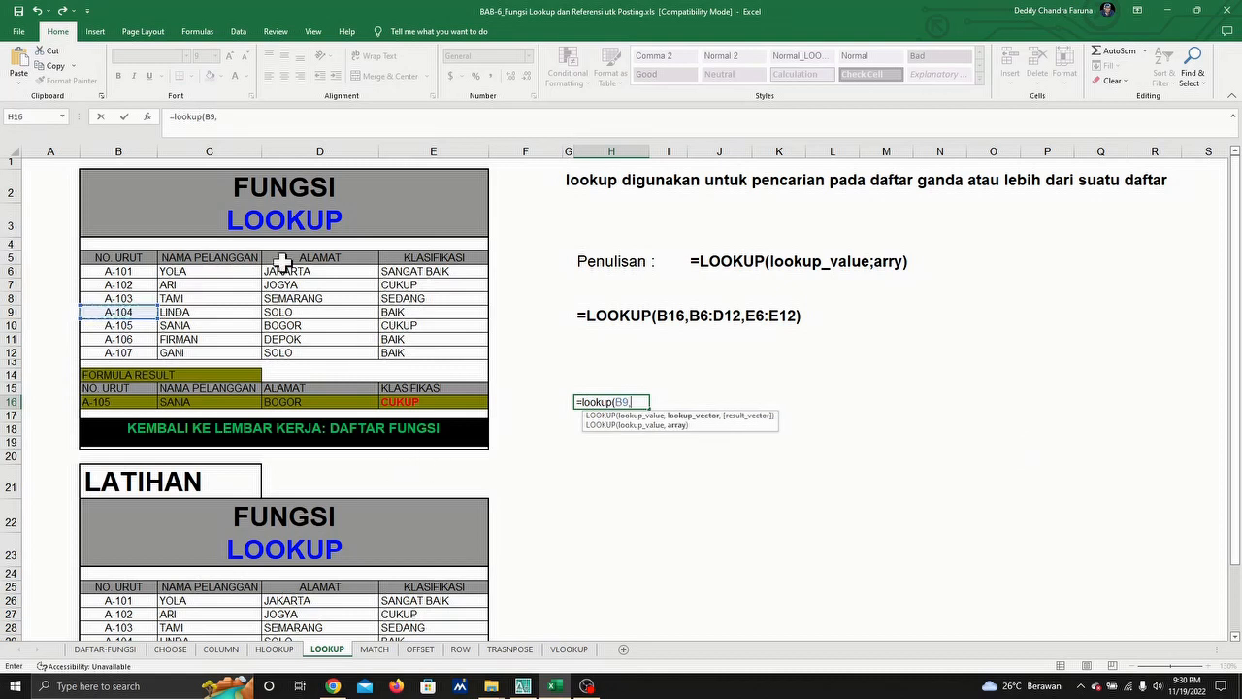
drag(113, 271, 336, 367)
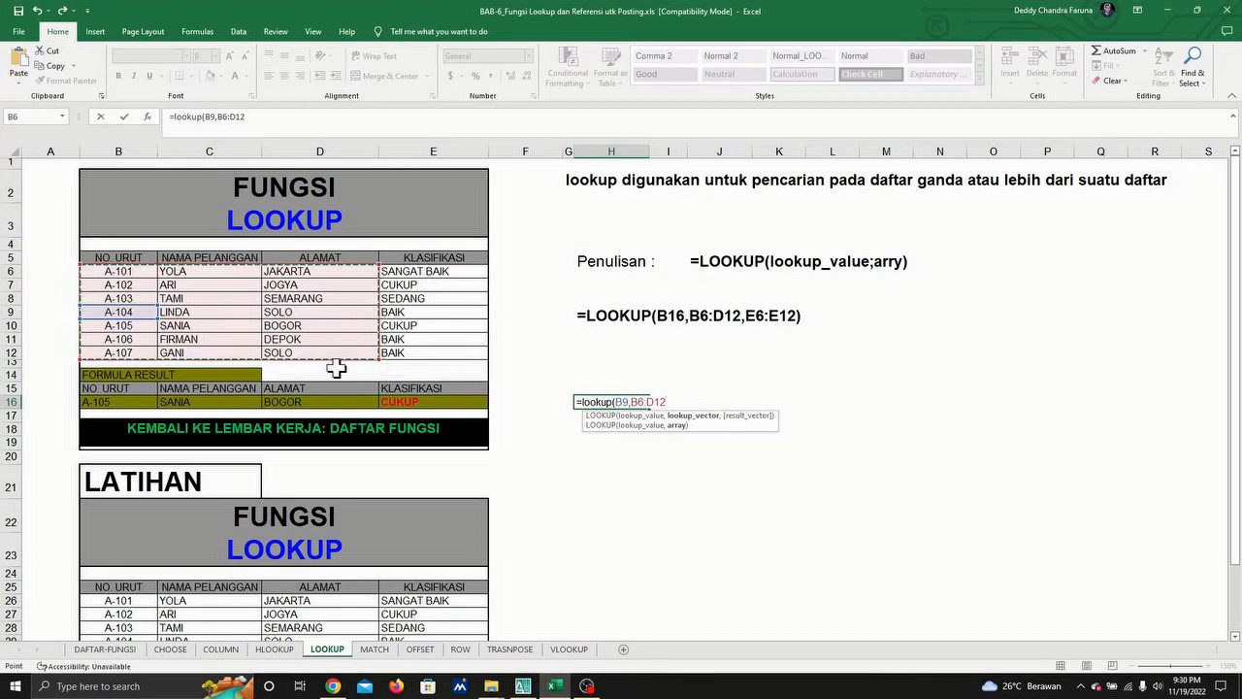
text(,)
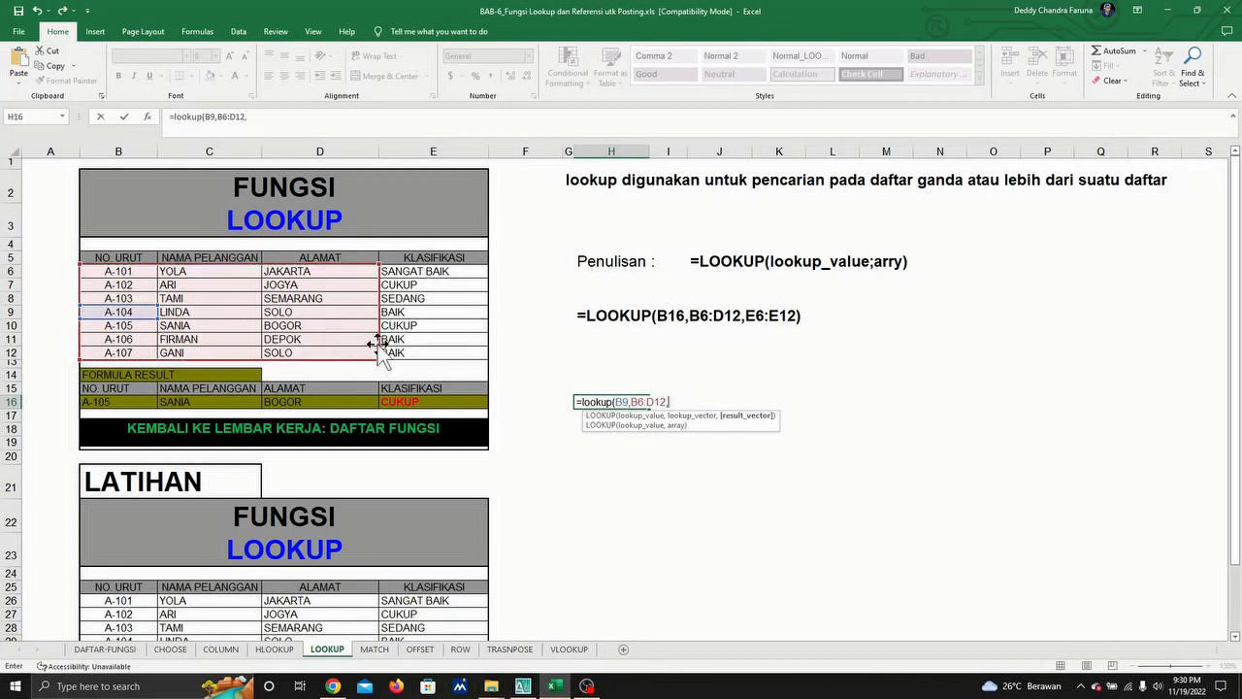
drag(436, 272, 430, 353)
text())
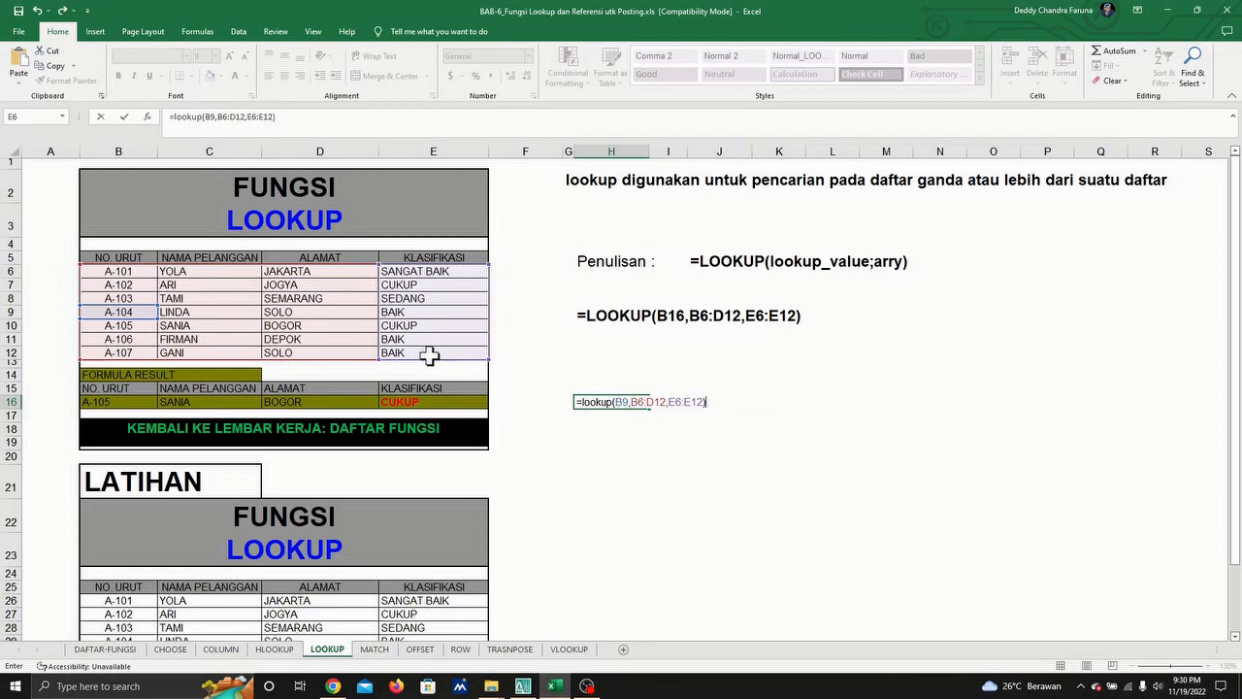
key(Return)
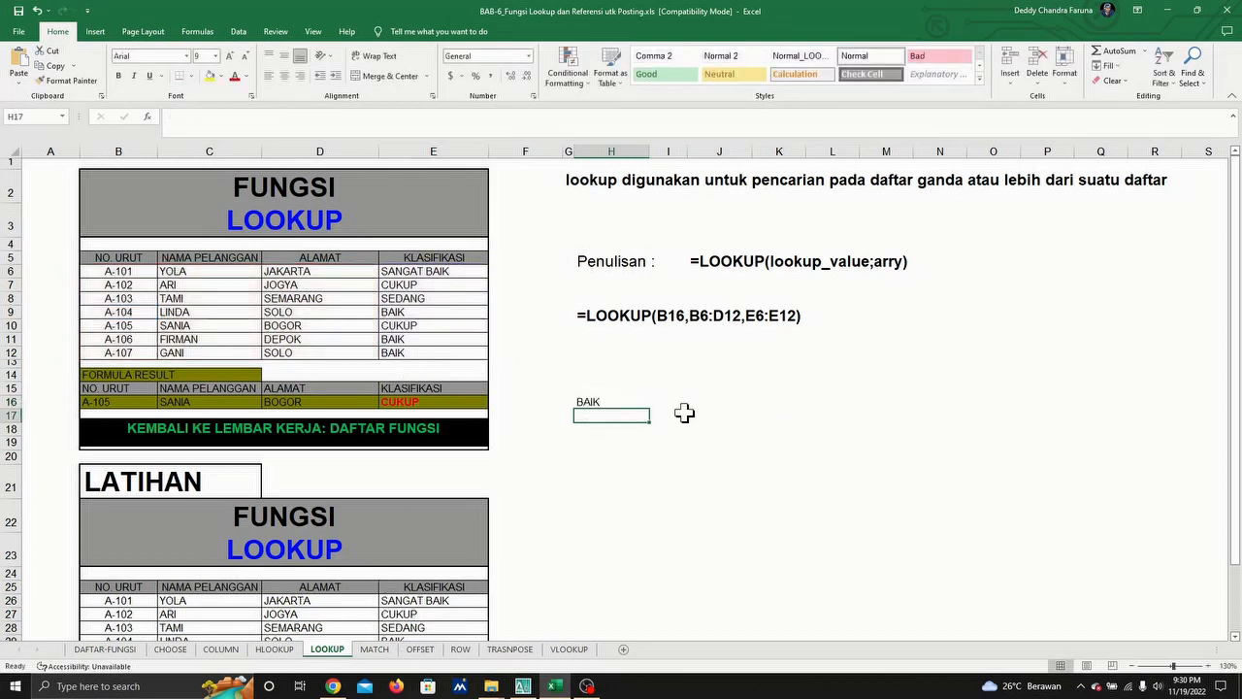
Inspect the lookup value reference in the H16 formula and compare it with the content of B16.
click(616, 402)
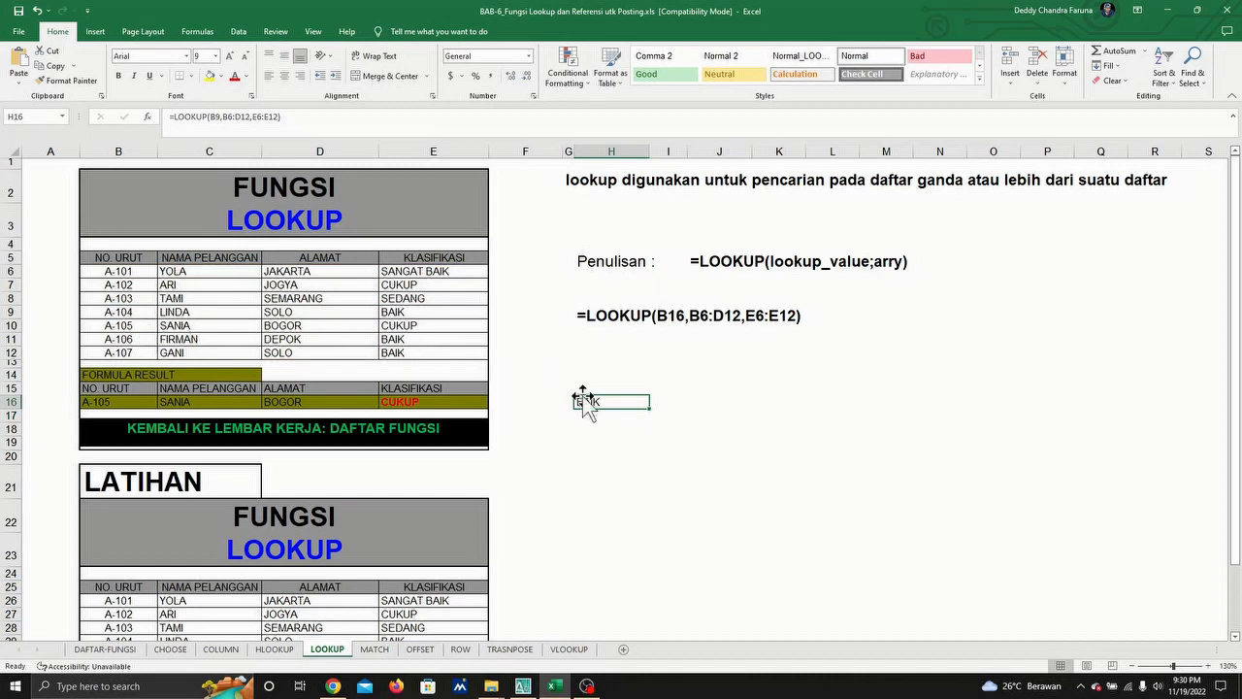
click(215, 116)
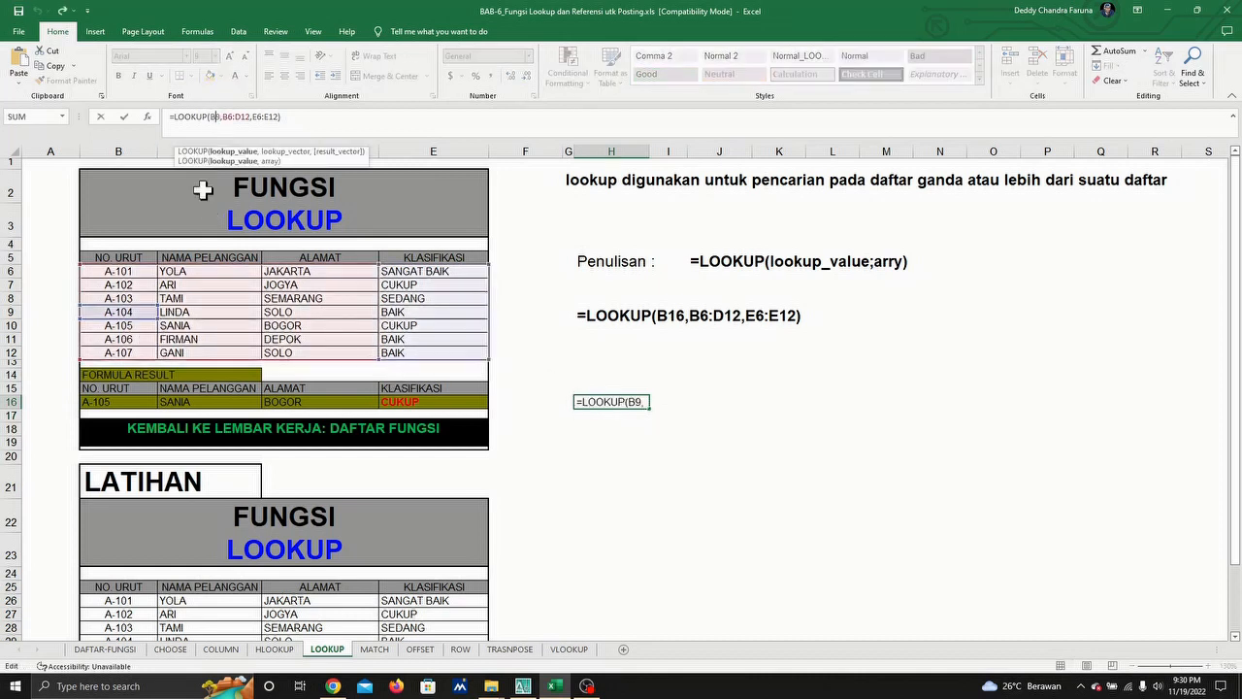
key(Return)
click(105, 402)
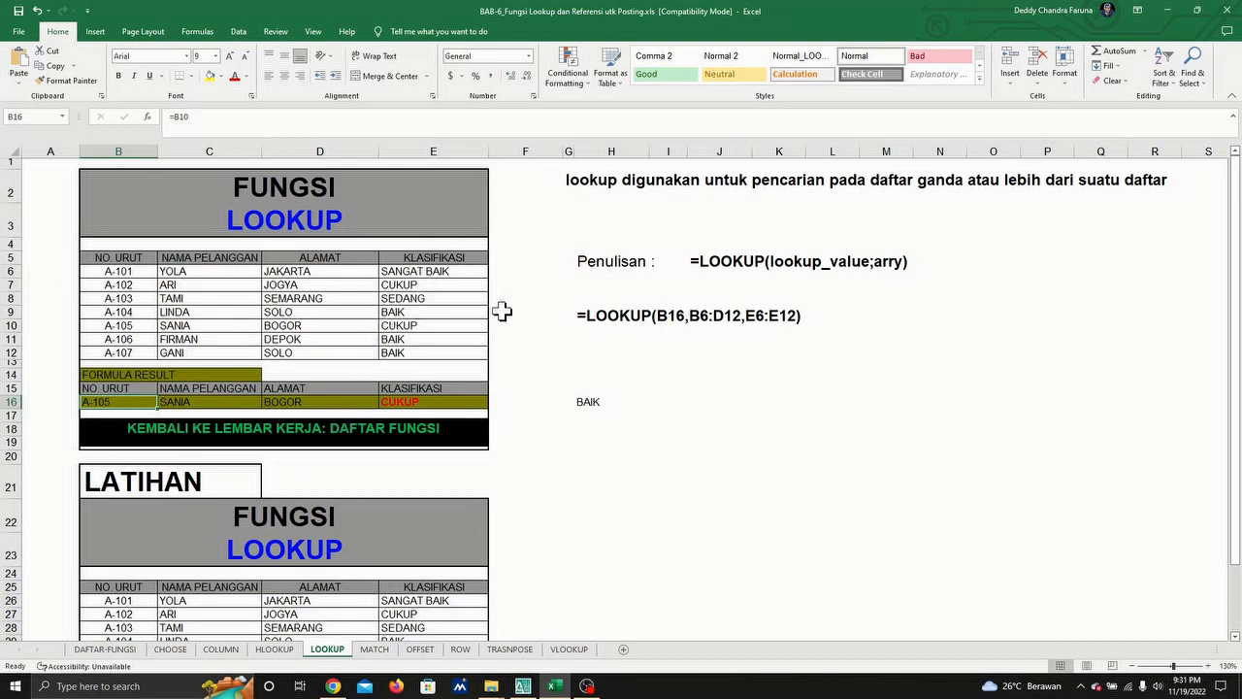
click(597, 405)
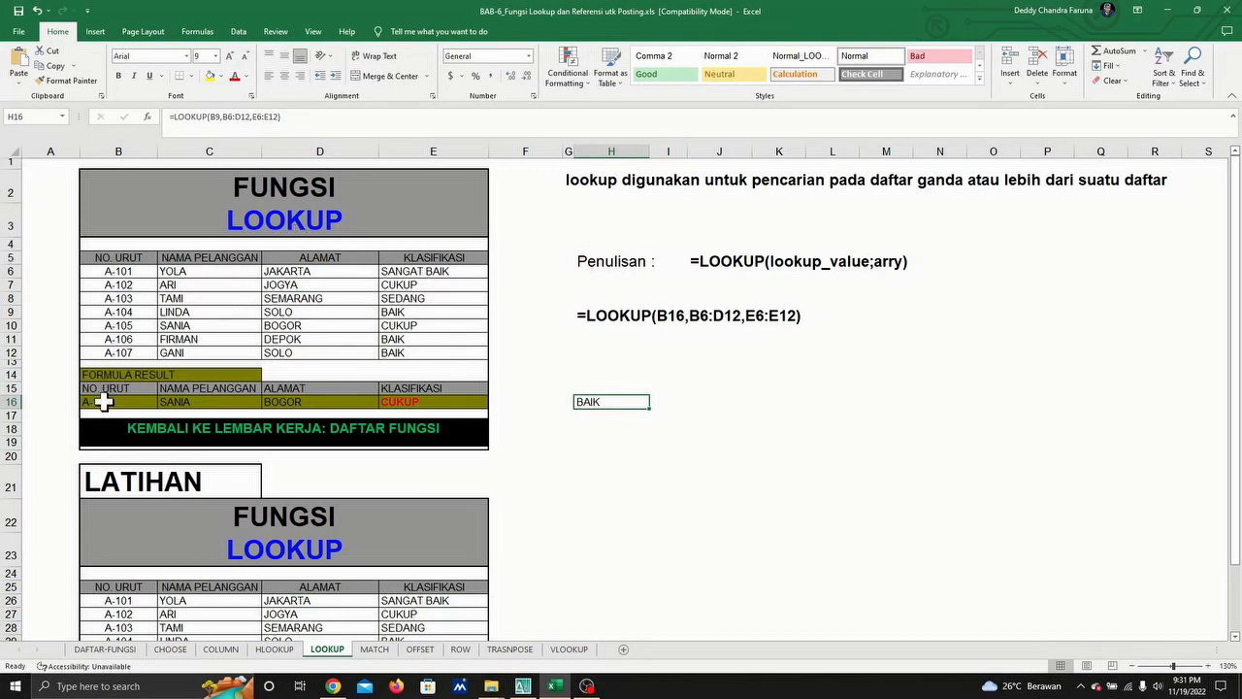
Try a101 as the NO. URUT lookup value in B16.
click(104, 402)
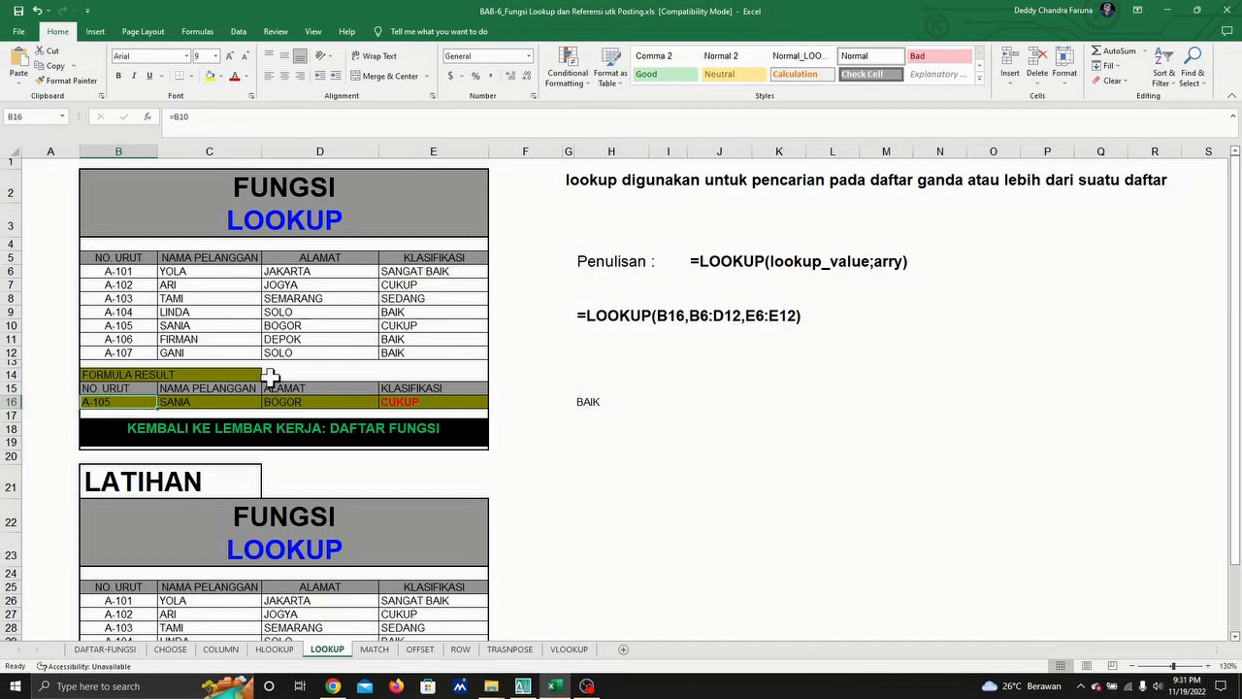
text(a101)
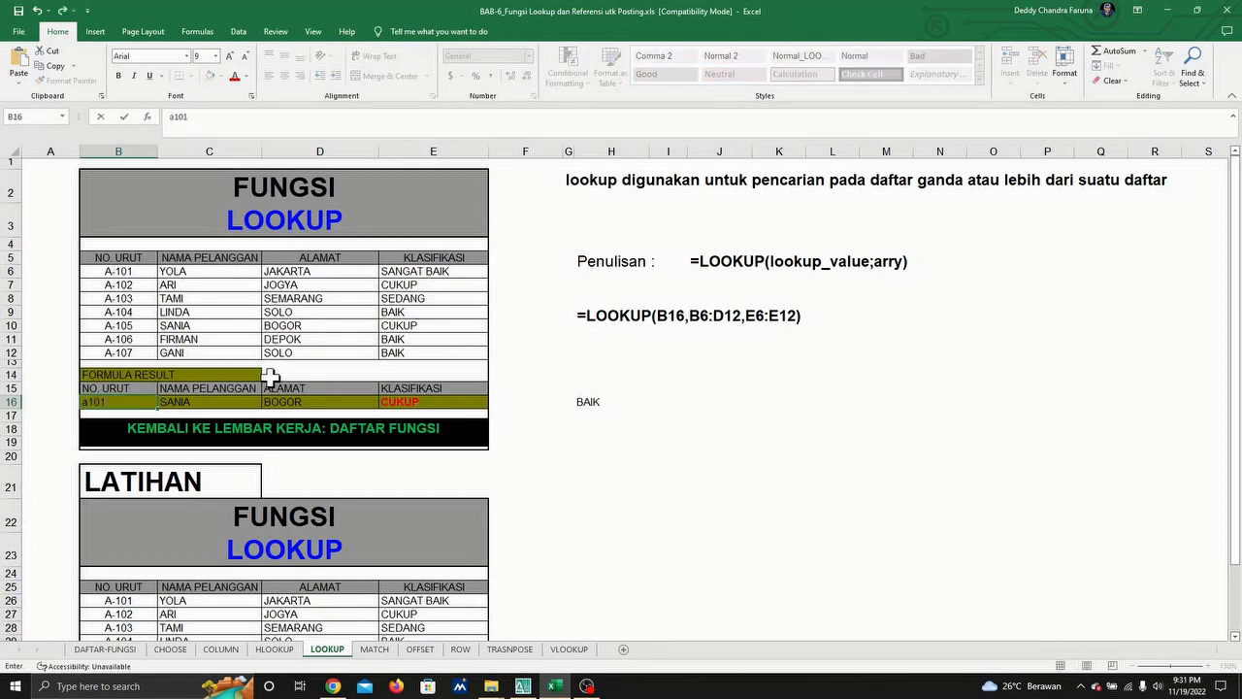
key(Return)
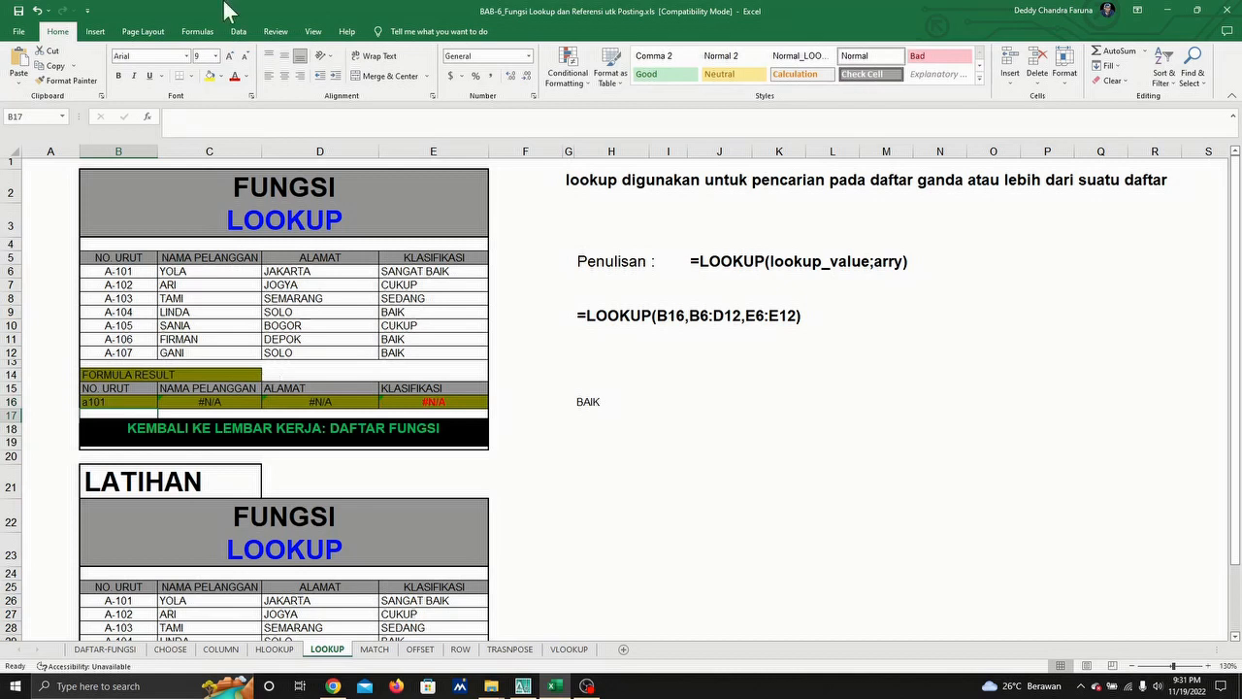
Replace the NO. URUT lookup value in B16 with A-101.
click(111, 406)
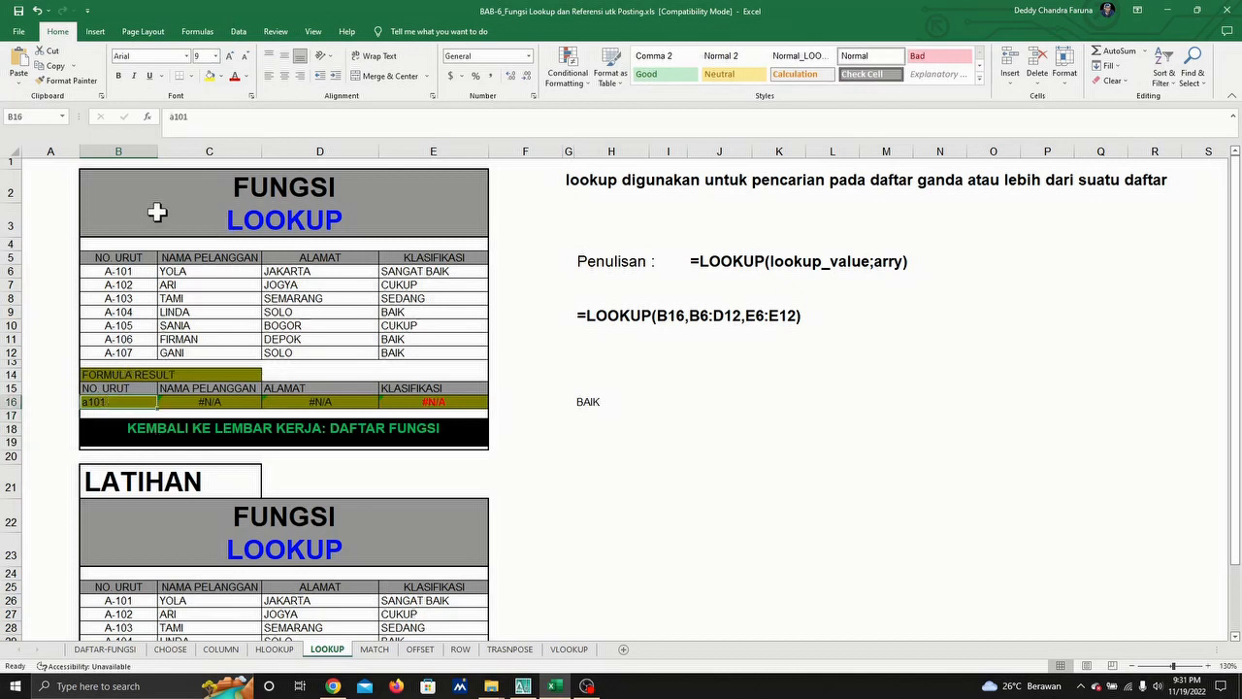
drag(207, 118, 147, 120)
text(A-101)
key(Return)
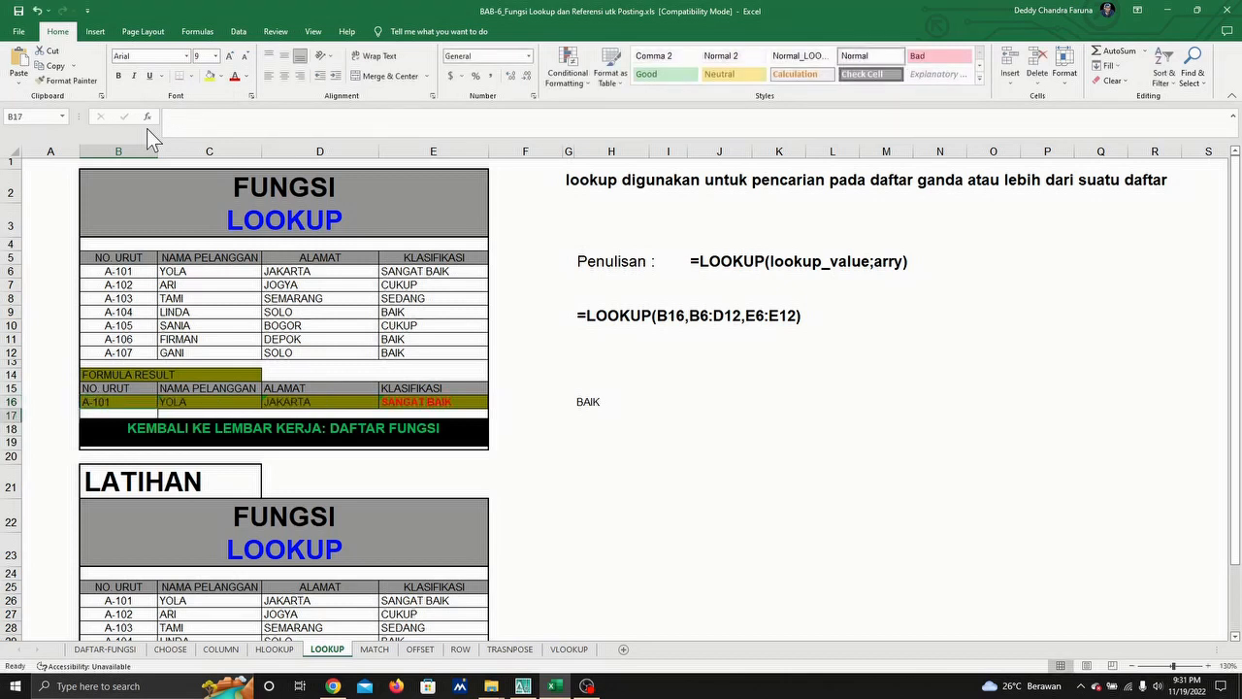
Check E16 and B16 in the FORMULA RESULT row, then view the HLOOKUP sheet for comparison and return to the LOOKUP sheet.
click(432, 402)
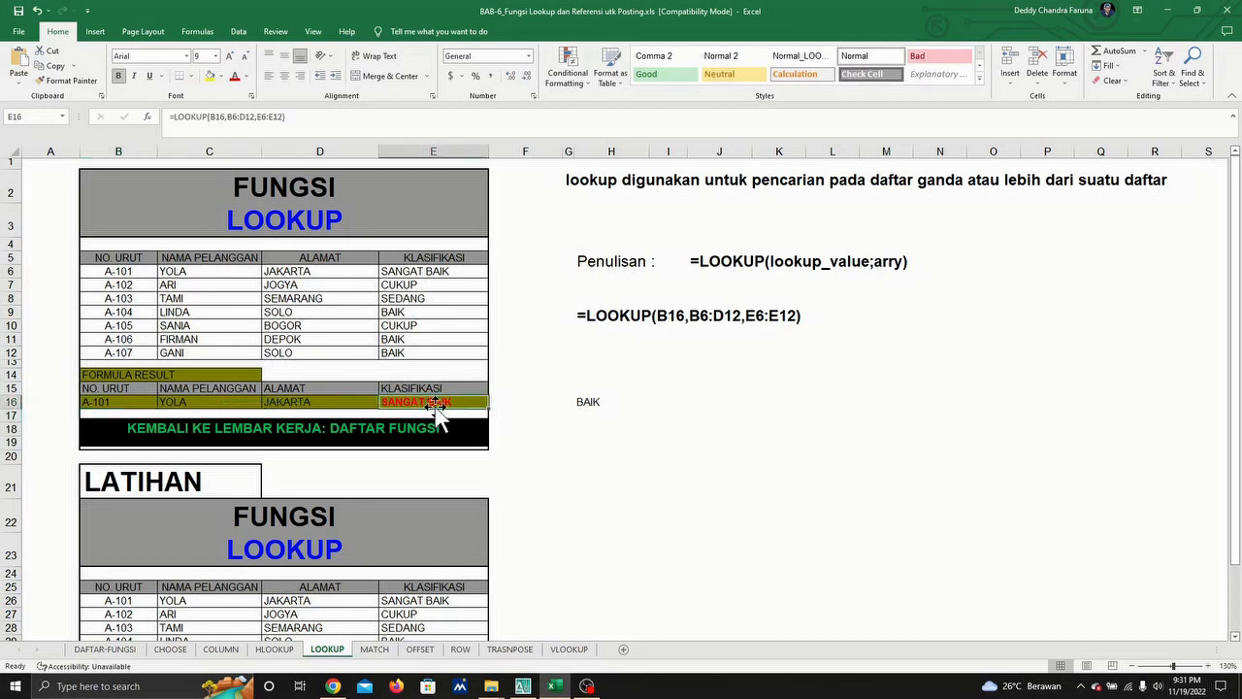
click(127, 402)
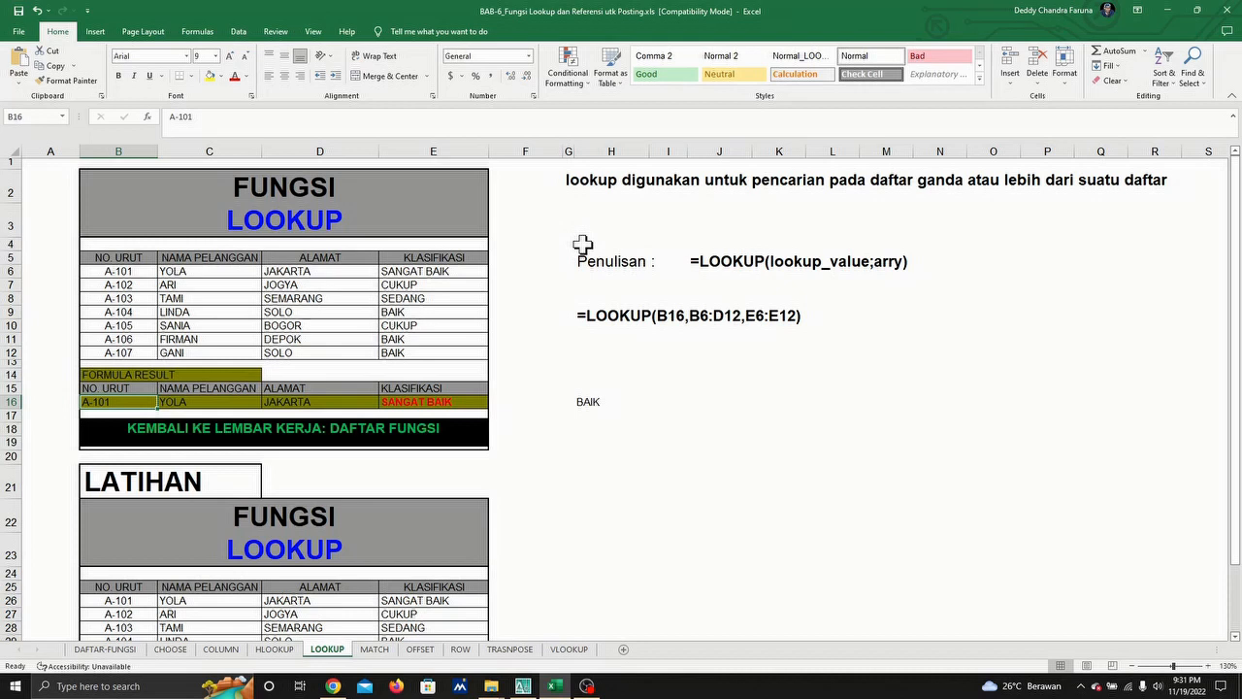
click(276, 650)
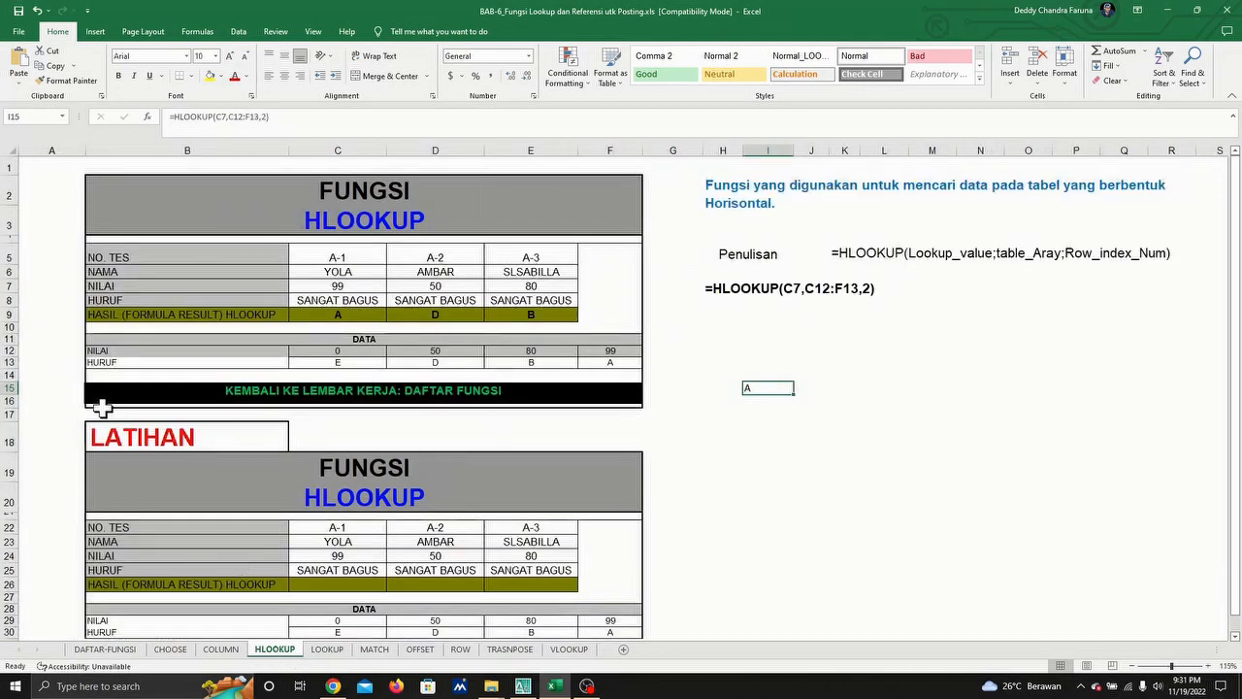
click(327, 649)
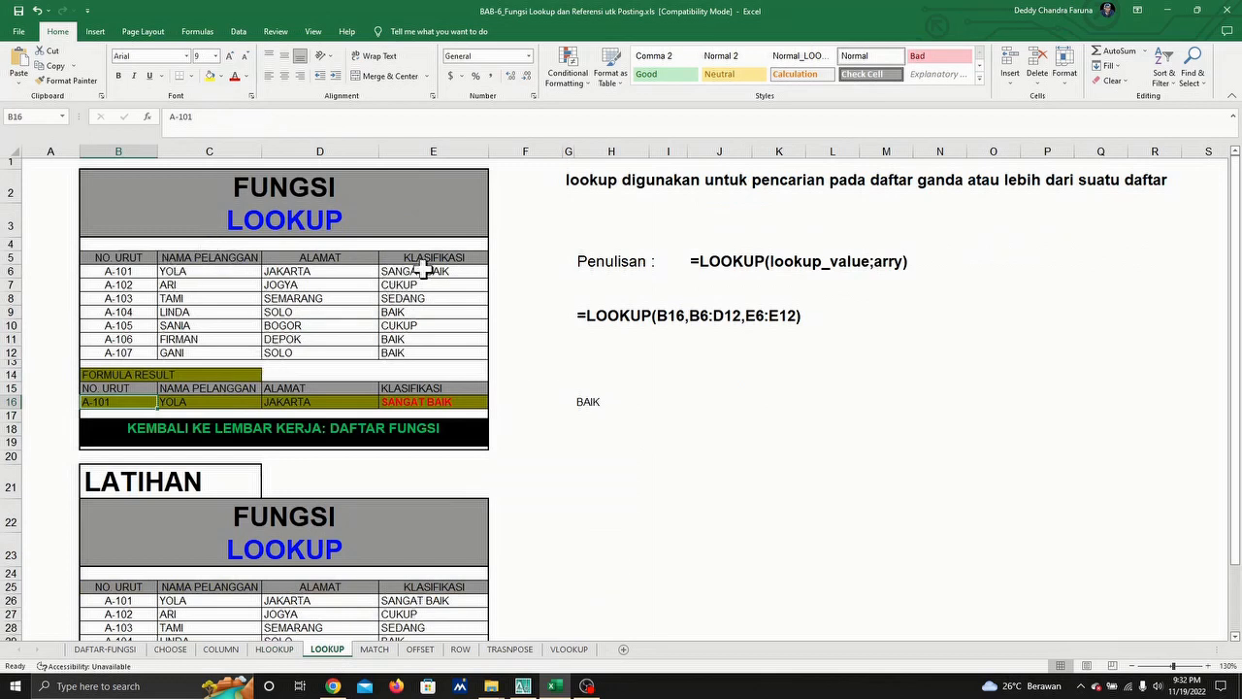
Review the LOOKUP arguments: result range E6:E12, lookup value B16 and lookup range B6:D12, plus the practice formula in H16.
drag(427, 271, 435, 396)
drag(434, 270, 434, 353)
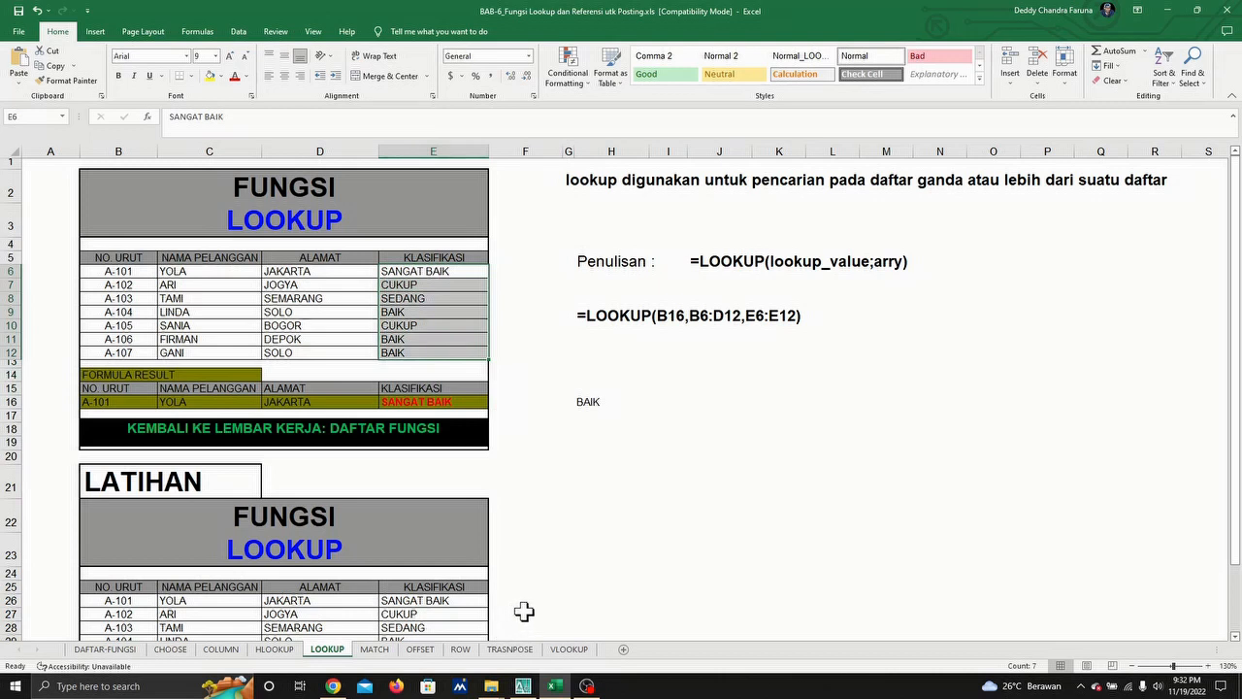
click(93, 403)
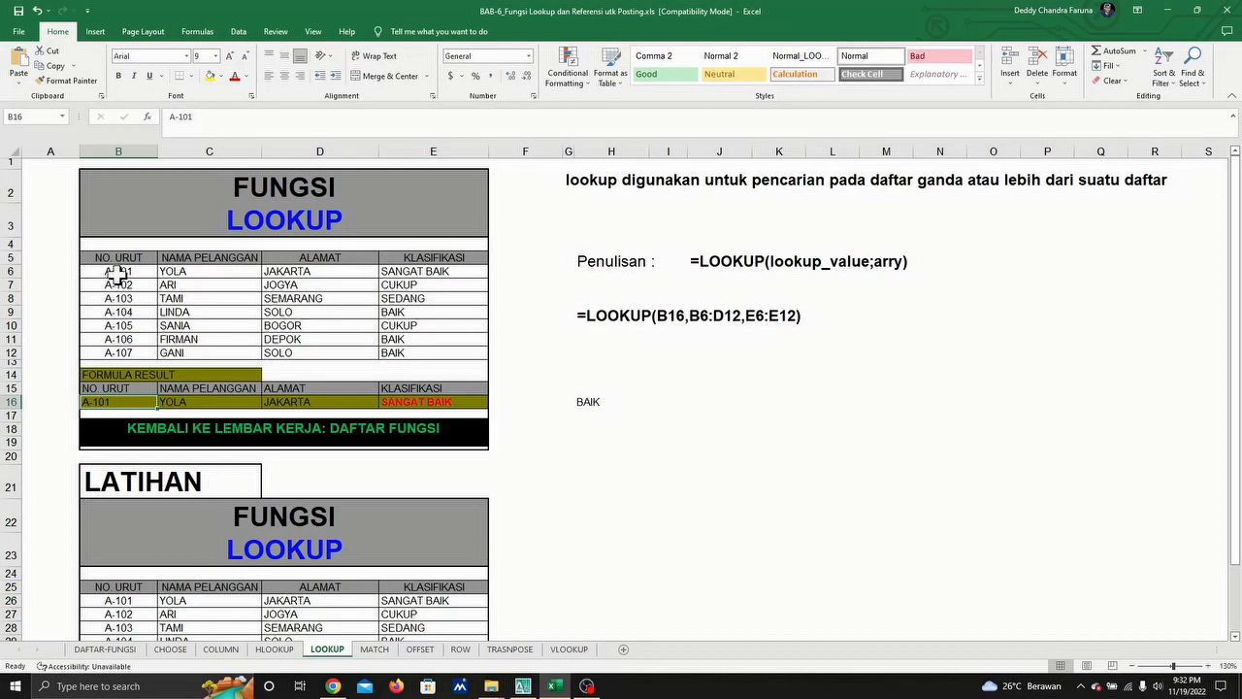
click(186, 298)
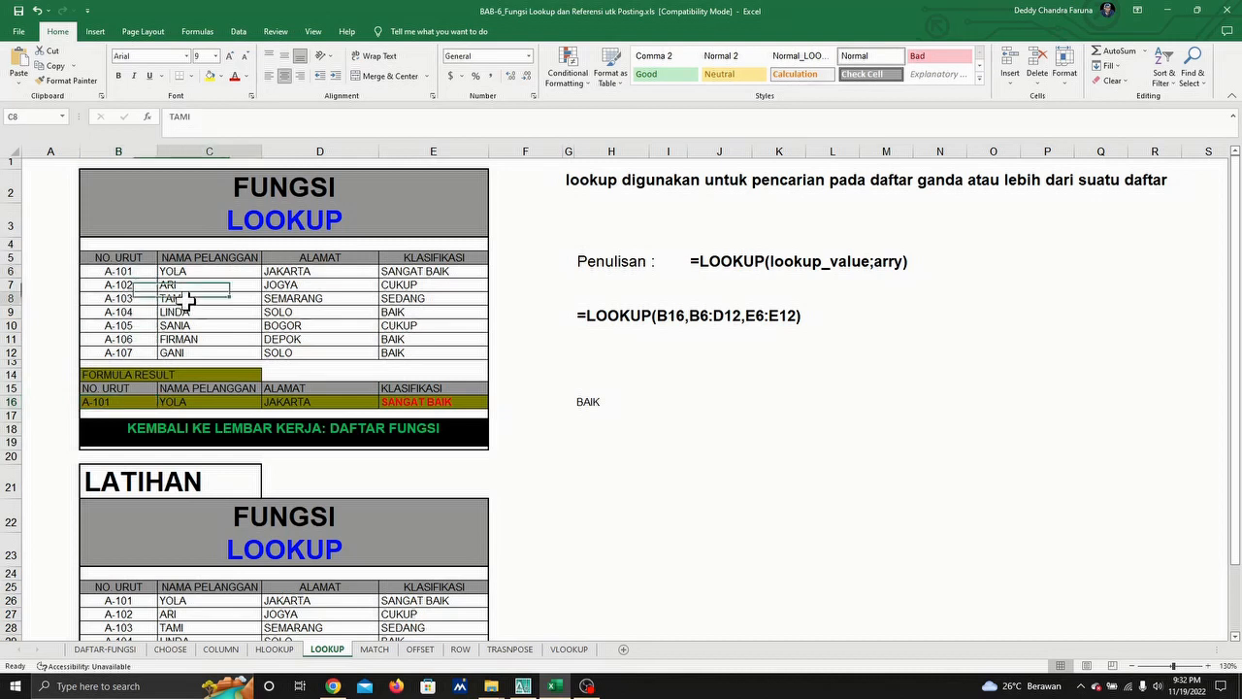
click(310, 351)
click(323, 290)
click(195, 300)
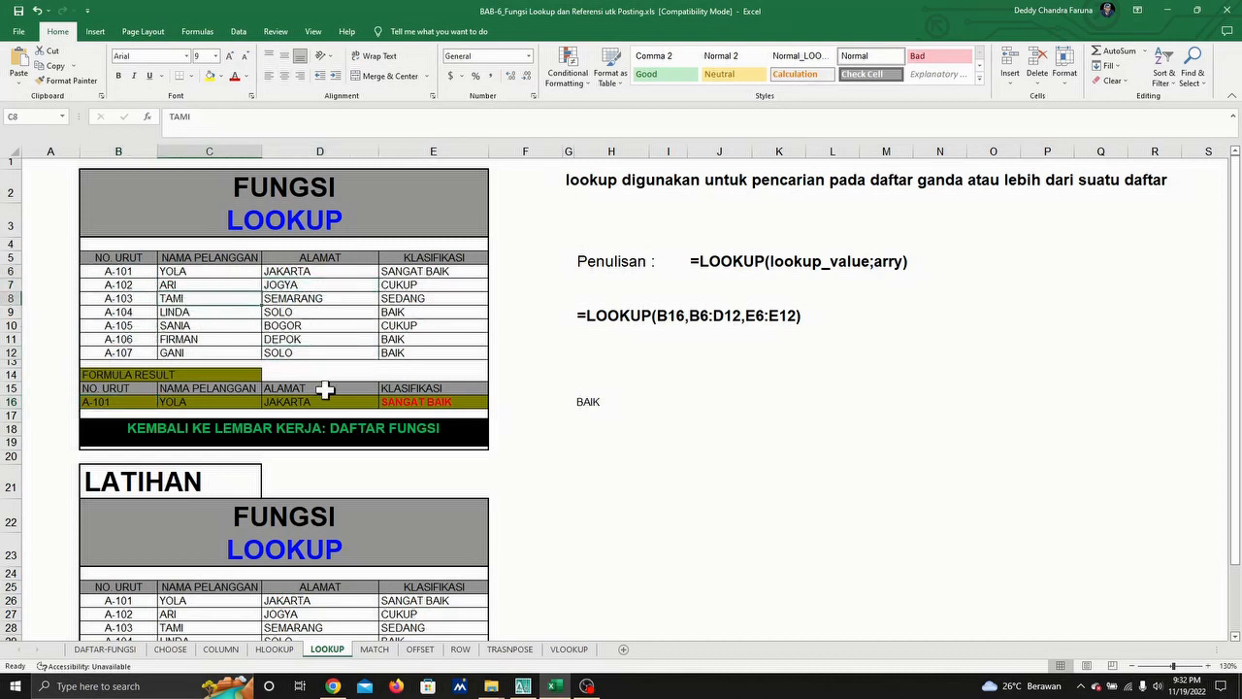
drag(102, 270, 313, 357)
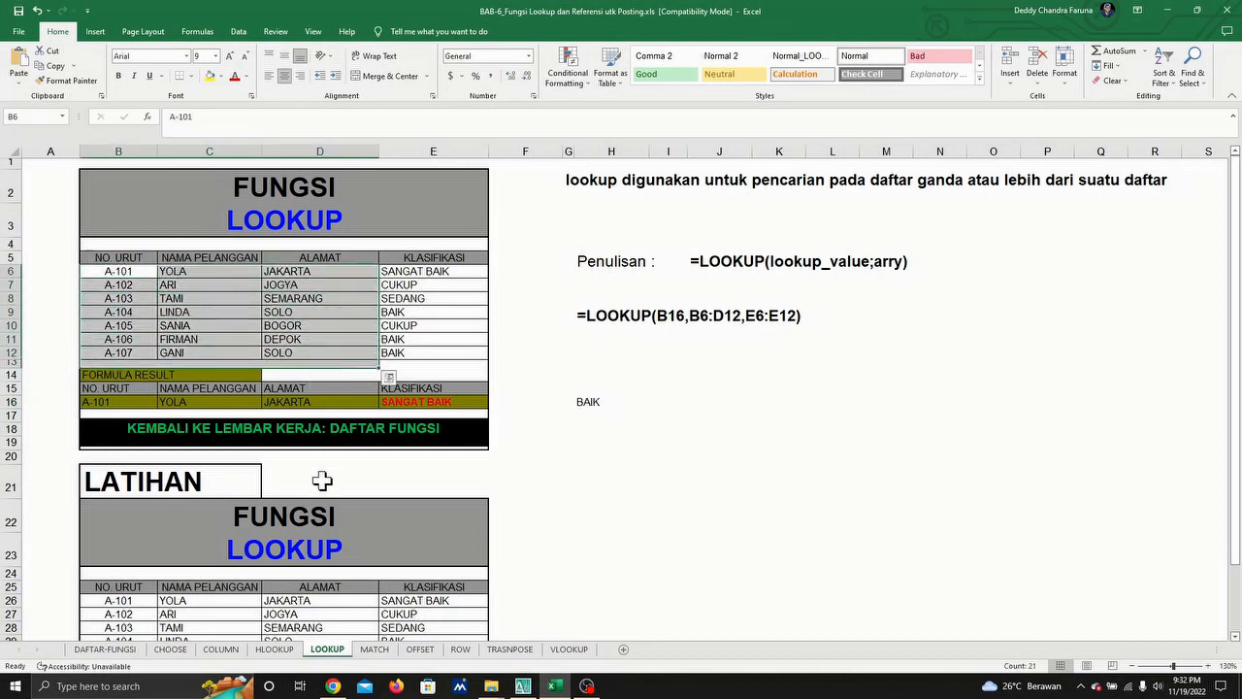
click(588, 402)
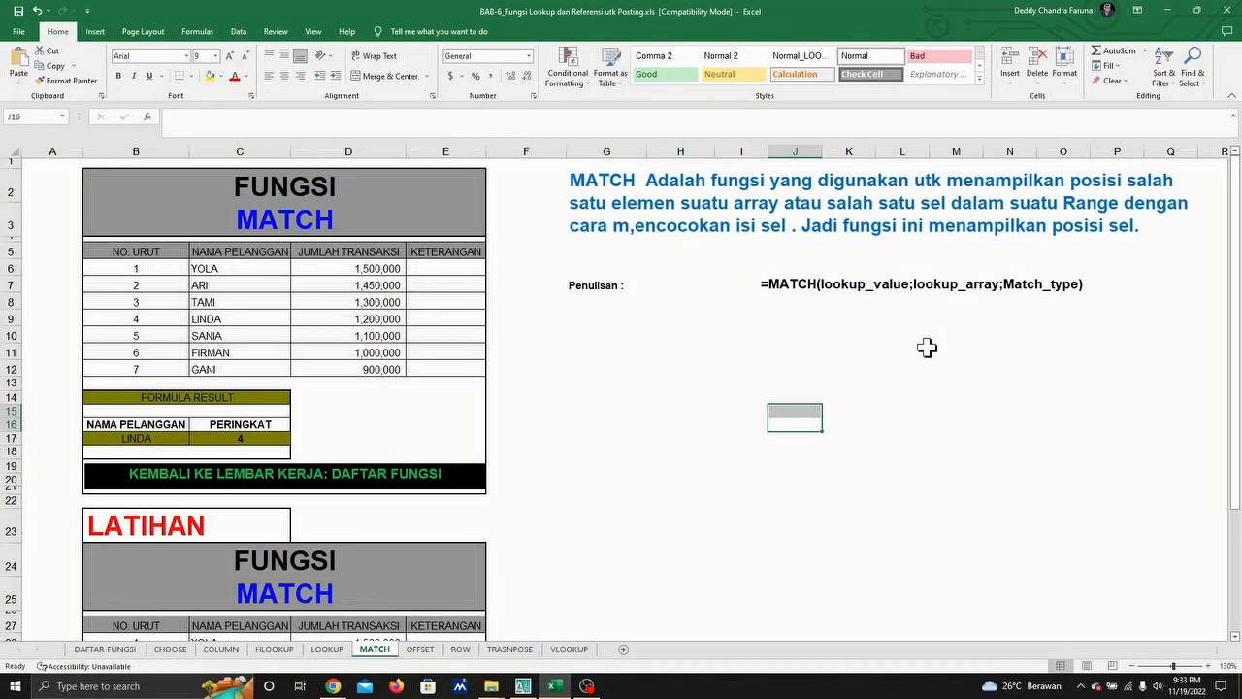
On the MATCH sheet, examine the NO. URUT numbers in B6:B12 and the PERINGKAT formula in C17.
mouse_move(135, 266)
mouse_down()
mouse_move(134, 370)
mouse_move(145, 271)
mouse_move(147, 286)
mouse_up()
click(152, 305)
click(172, 369)
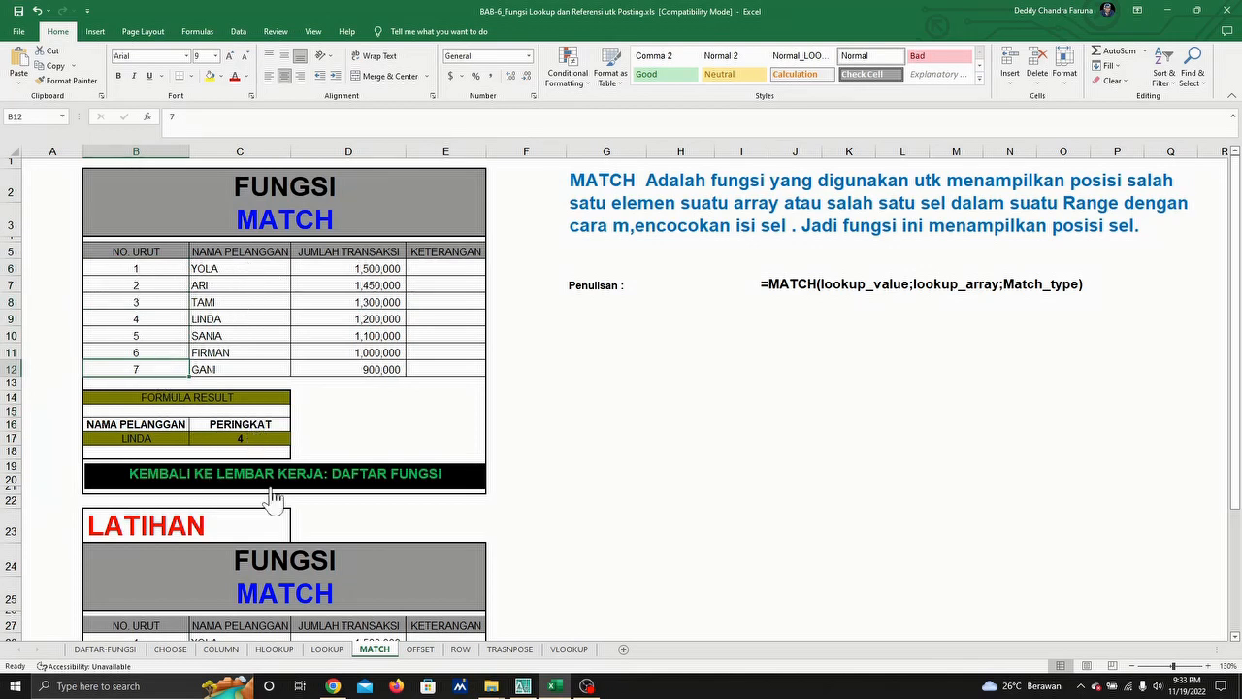
click(236, 439)
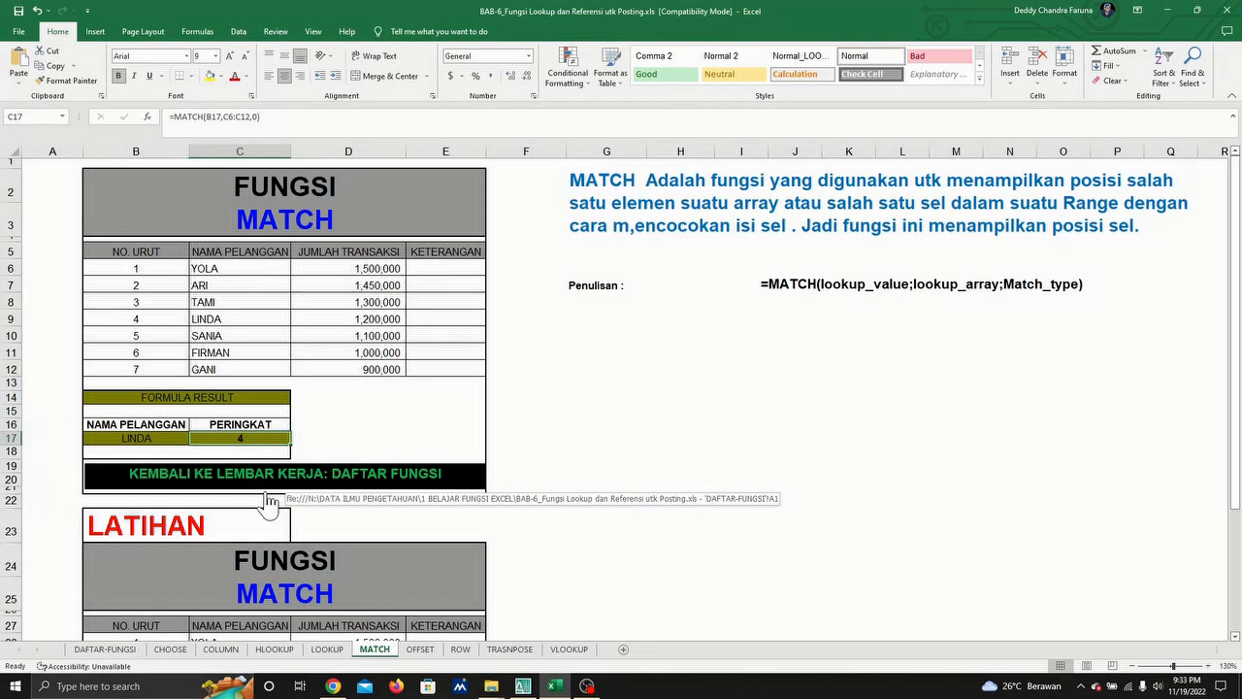
click(143, 273)
click(139, 369)
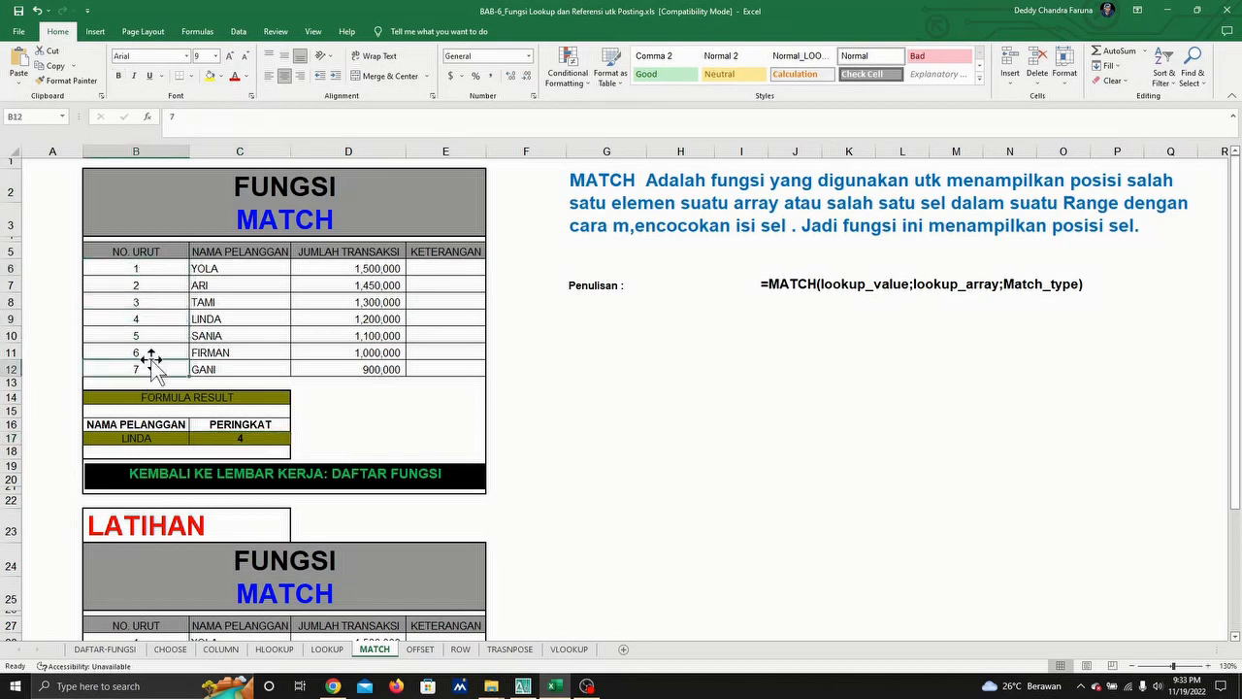
click(245, 437)
Clear the NO. URUT numbers in B6:B12 to check whether the MATCH result depends on them, and undo the deletion.
drag(146, 271, 155, 363)
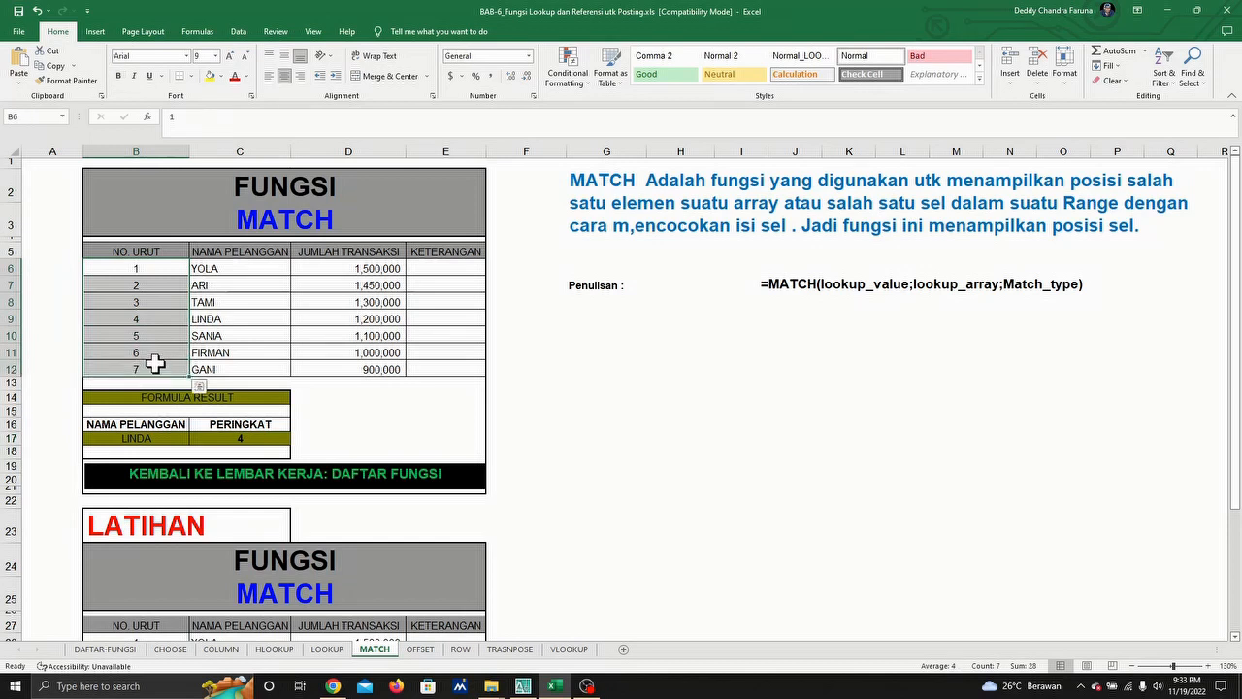
key(Delete)
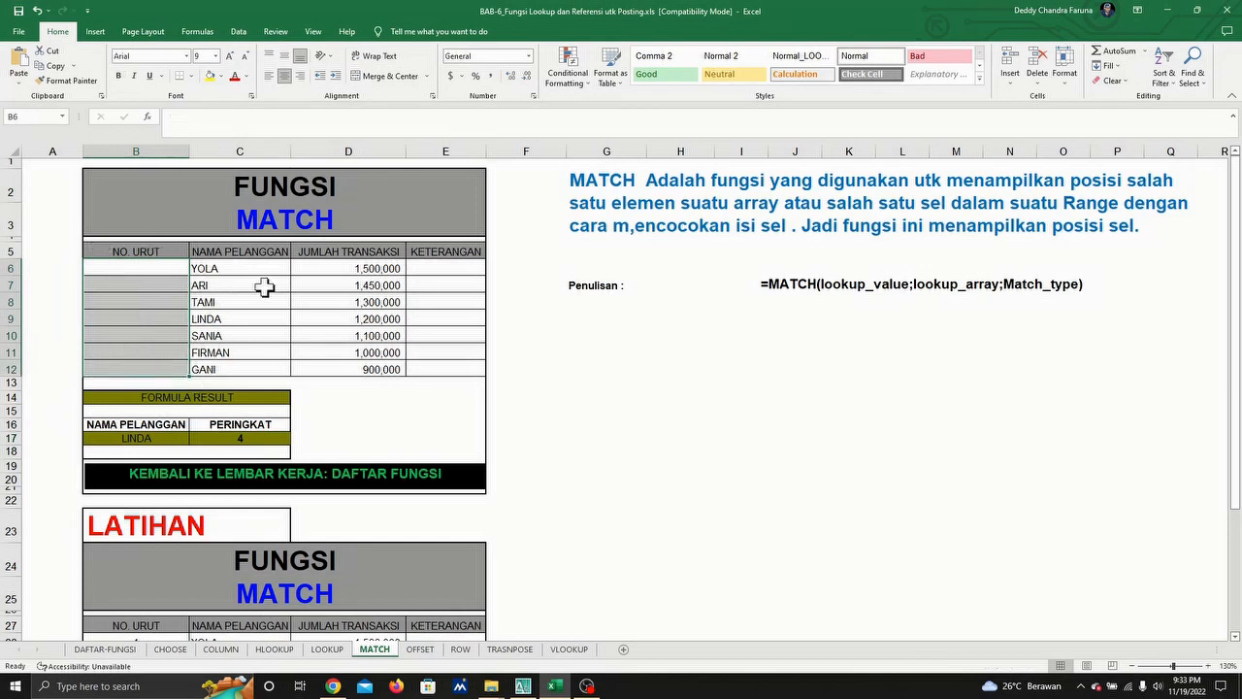
click(310, 423)
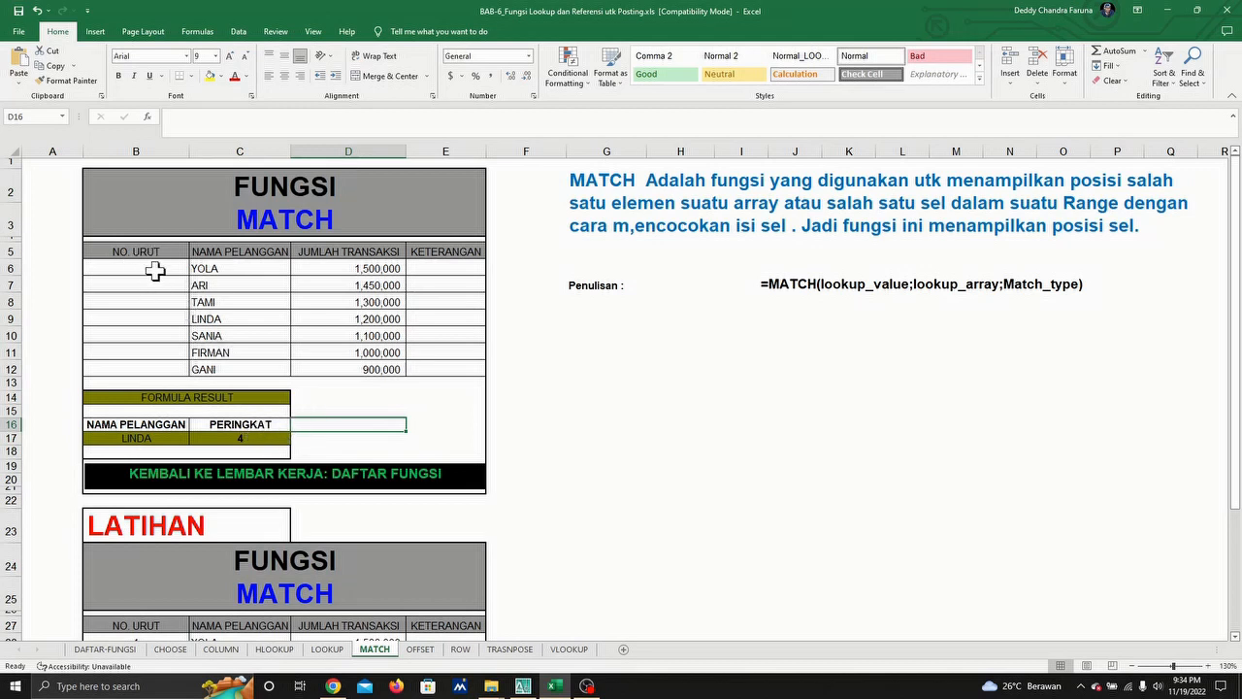
key(ctrl+z)
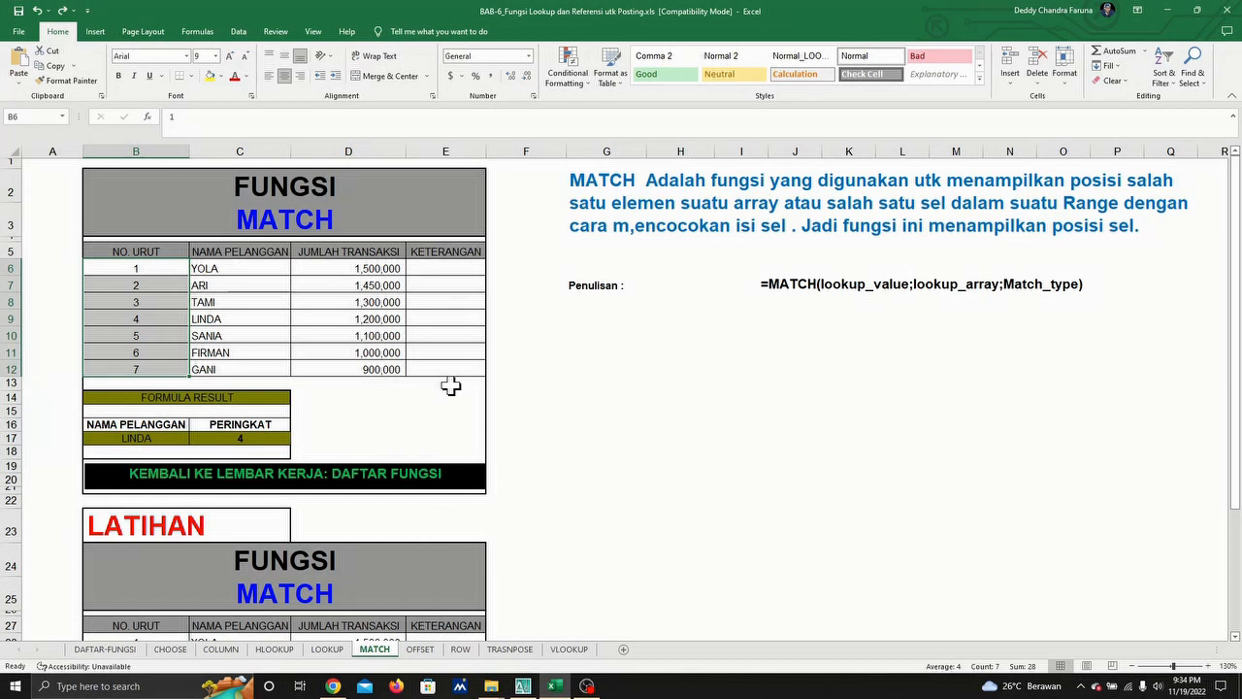
Copy the MATCH formula text from the PERINGKAT result cell C17, leaving the cell's formula unedited.
click(227, 270)
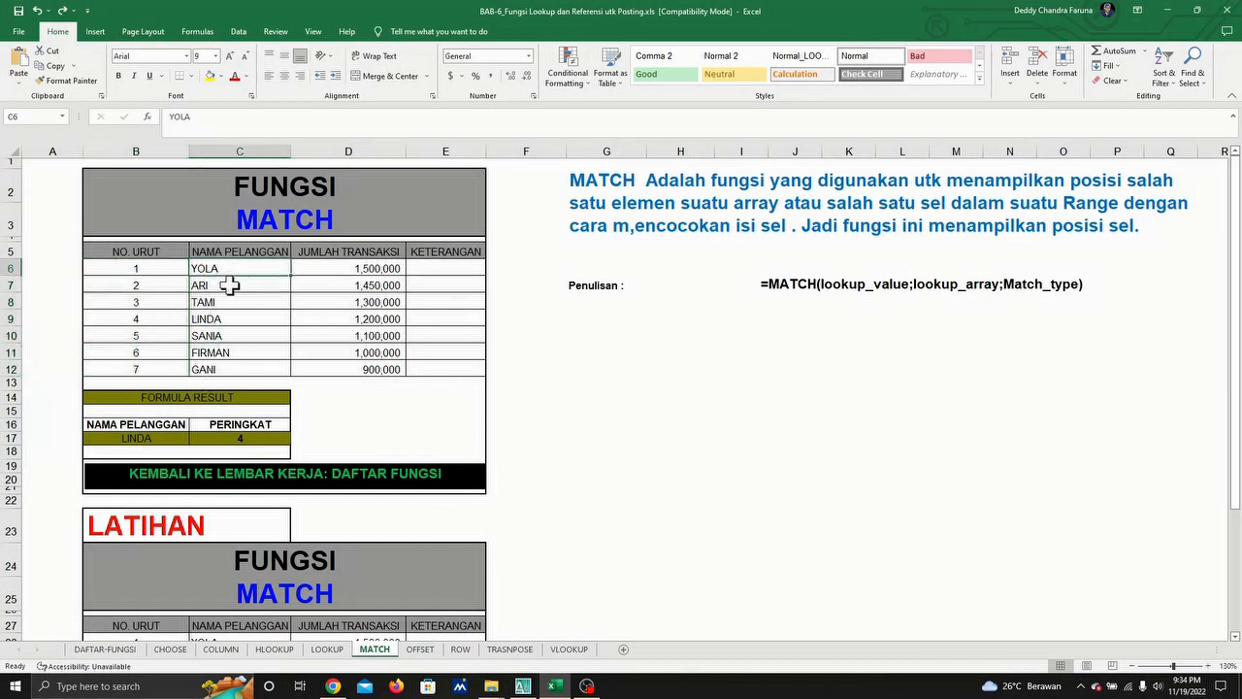
click(592, 344)
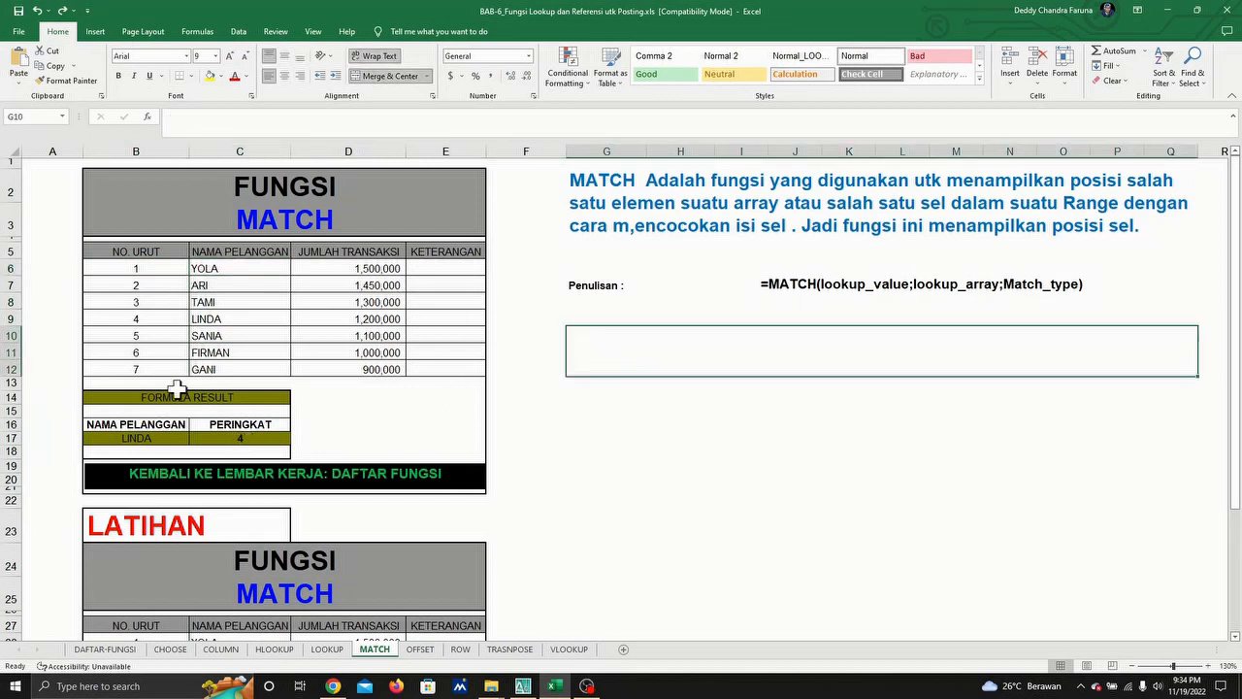
click(243, 438)
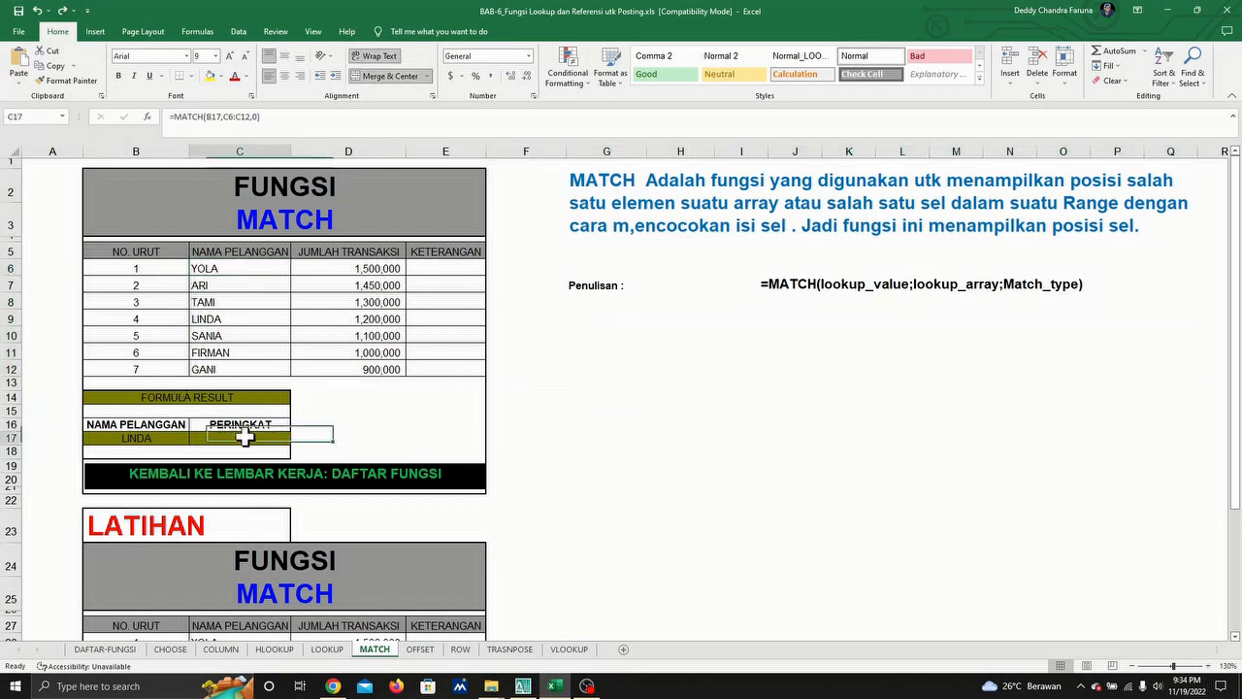
click(286, 116)
key(shift+Home)
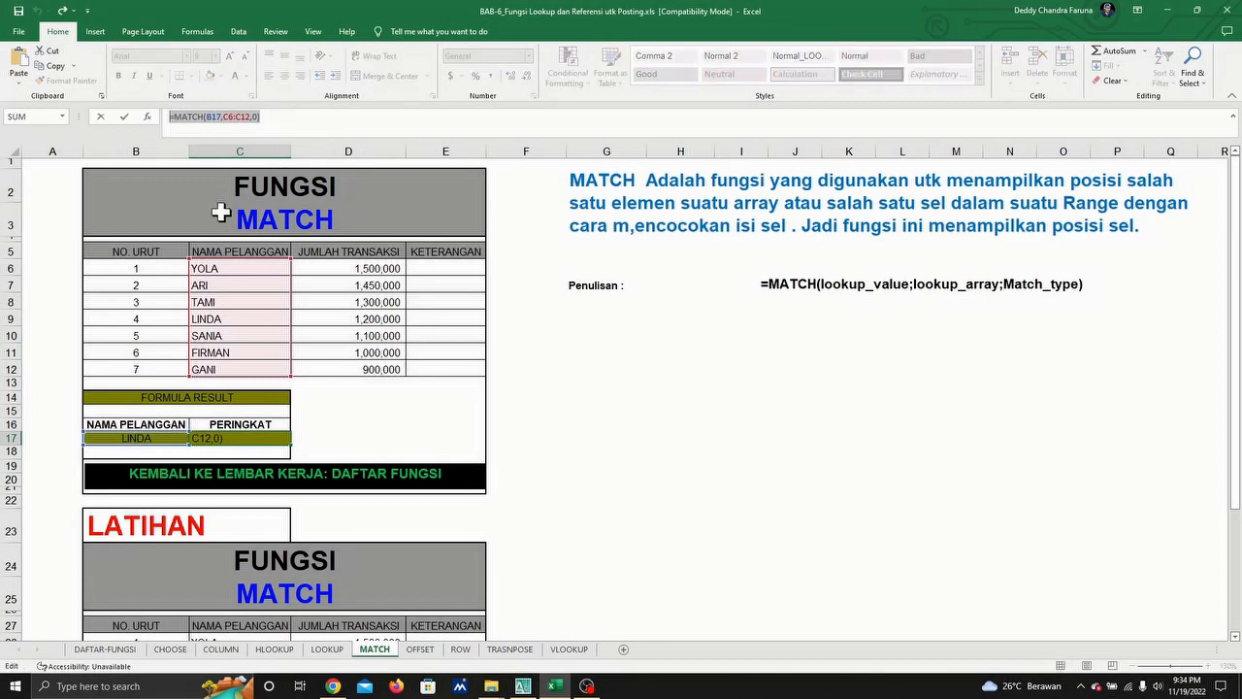
key(Escape)
Enter '==MATCH(B17,C6:C12,0) as text in the merged cell G10 below the MATCH syntax line.
click(706, 398)
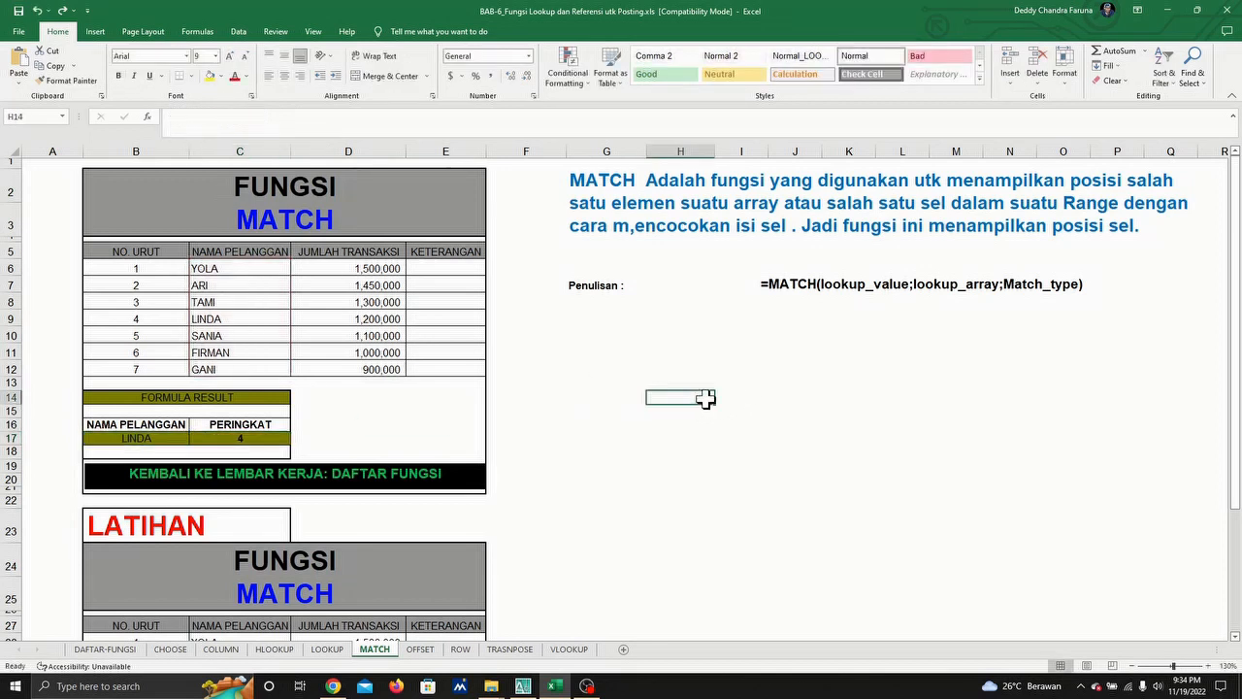
click(744, 363)
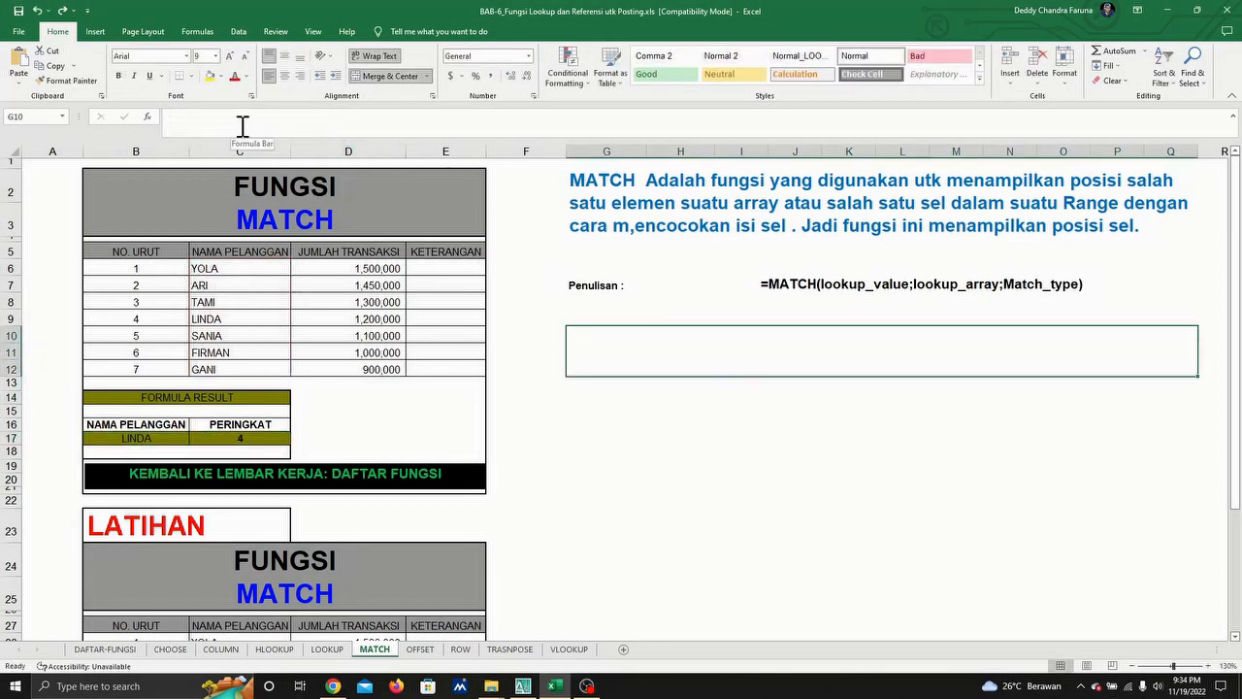
text('=)
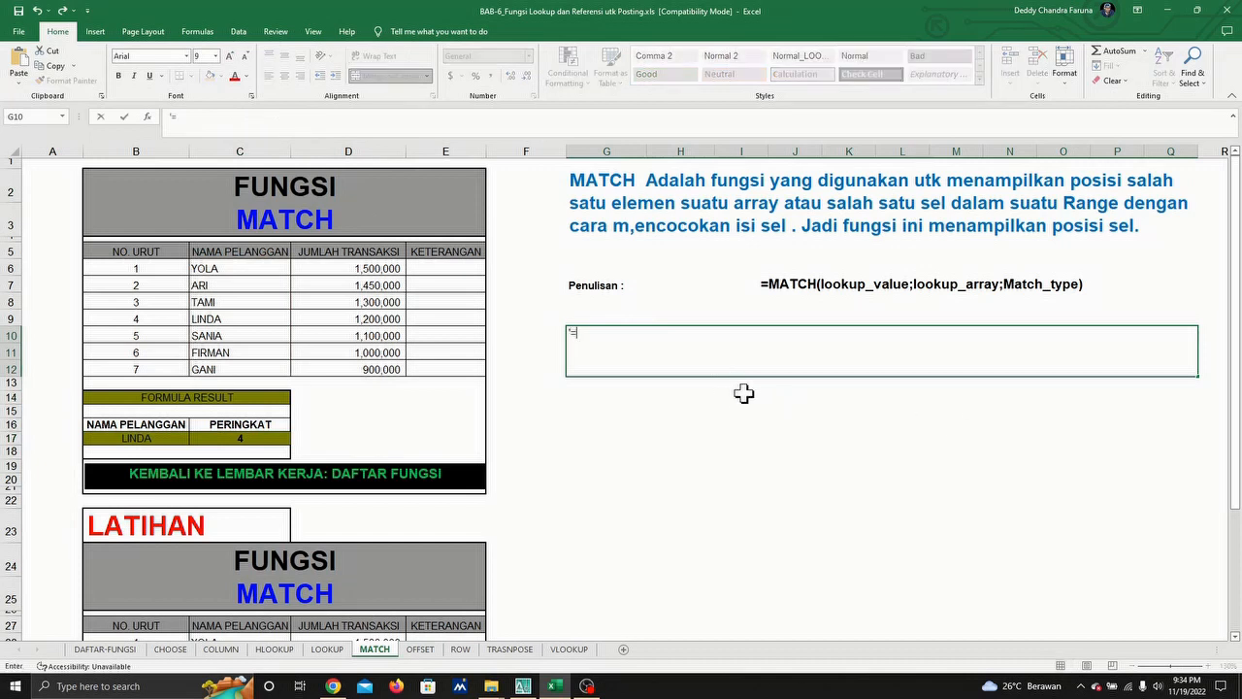
text(=MATCH(B17,C6:C12,0))
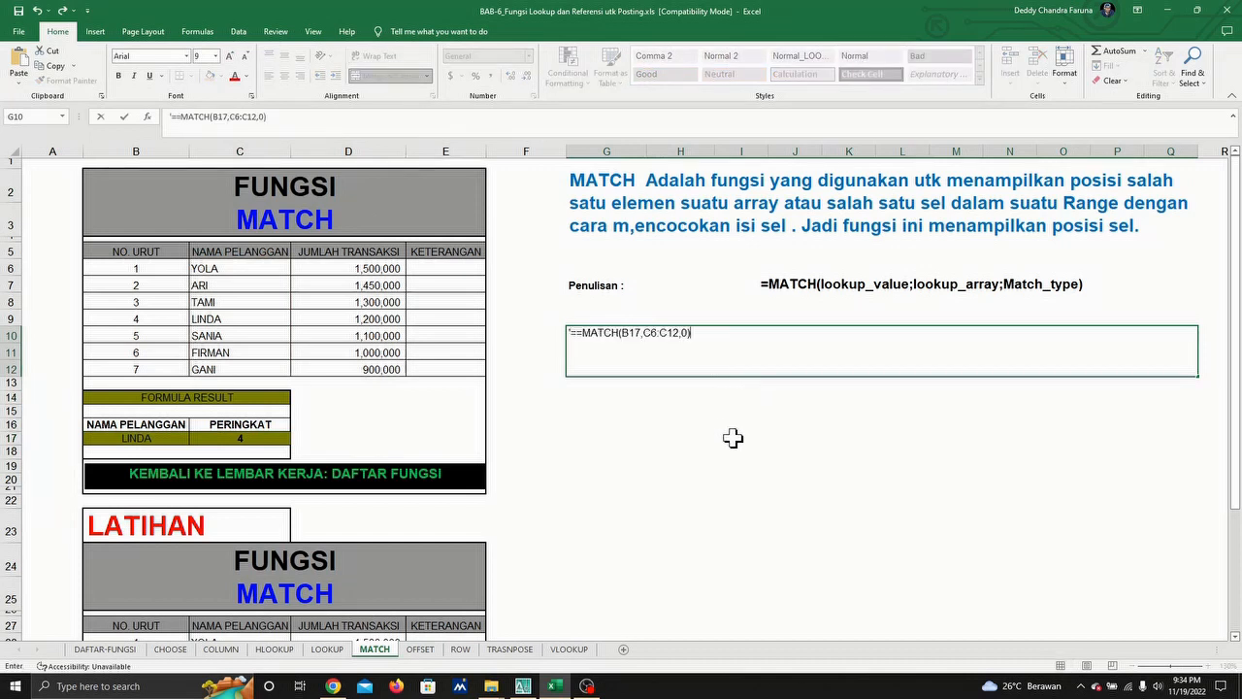
click(733, 437)
Format the formula text in G10 as bold with font size 14.
click(677, 328)
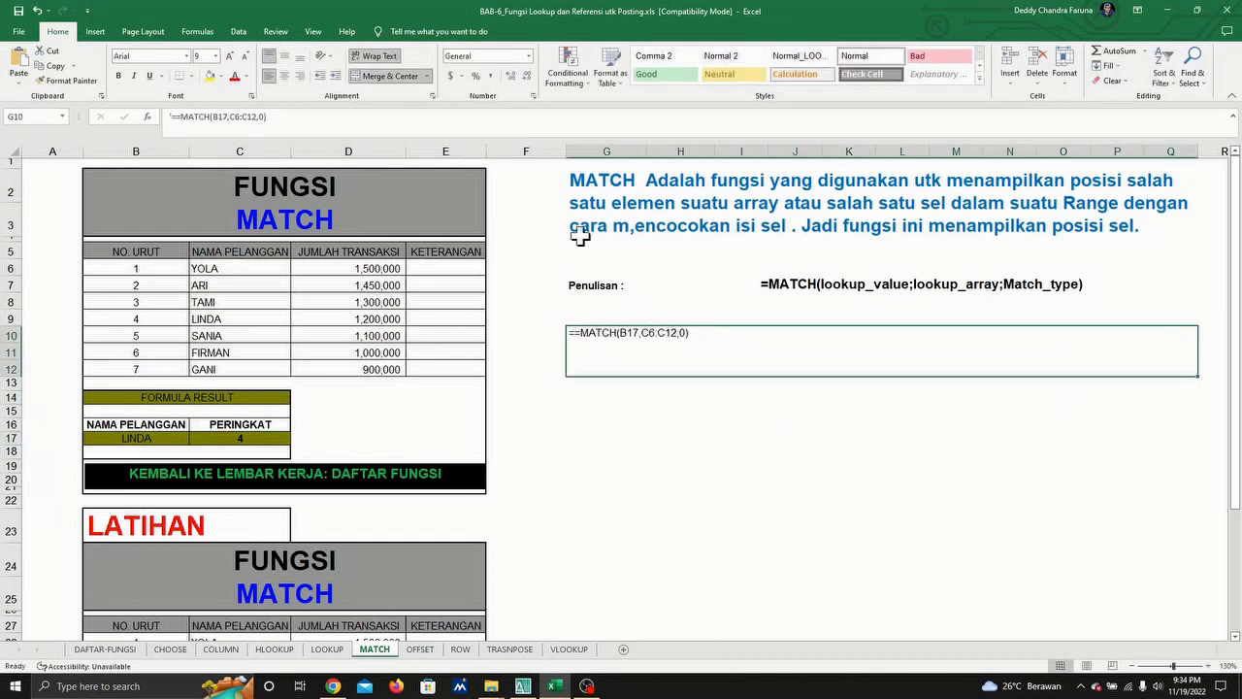
click(217, 56)
click(199, 132)
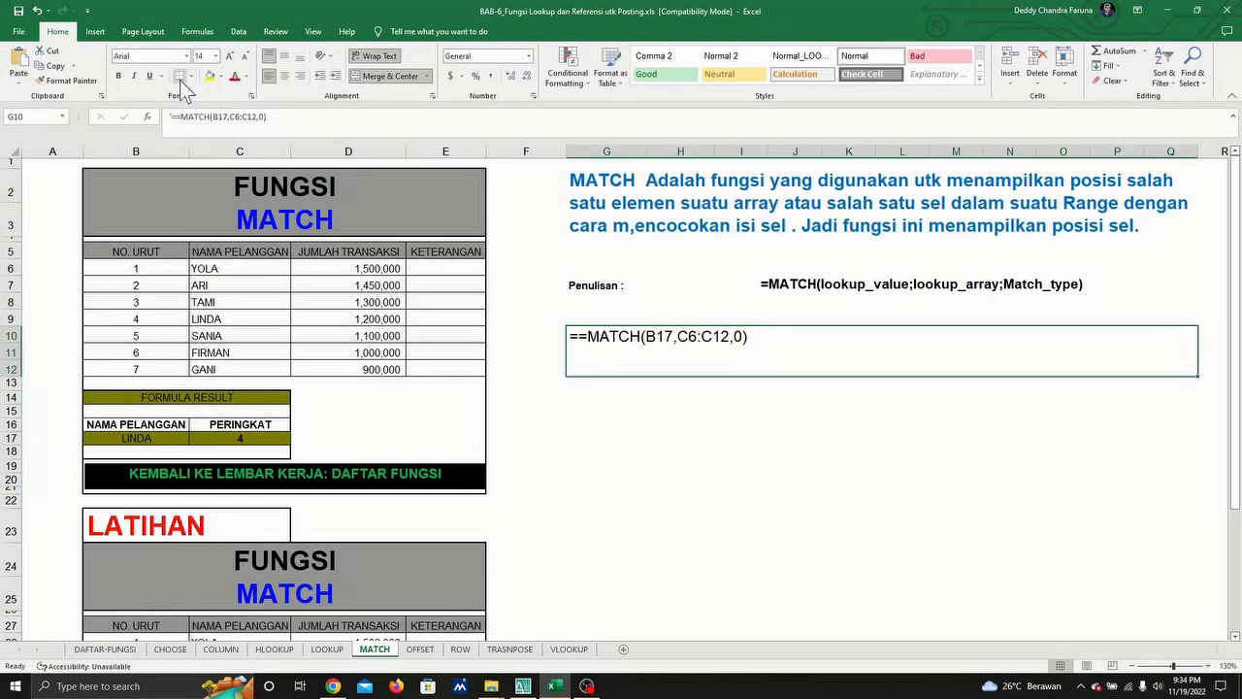
click(118, 76)
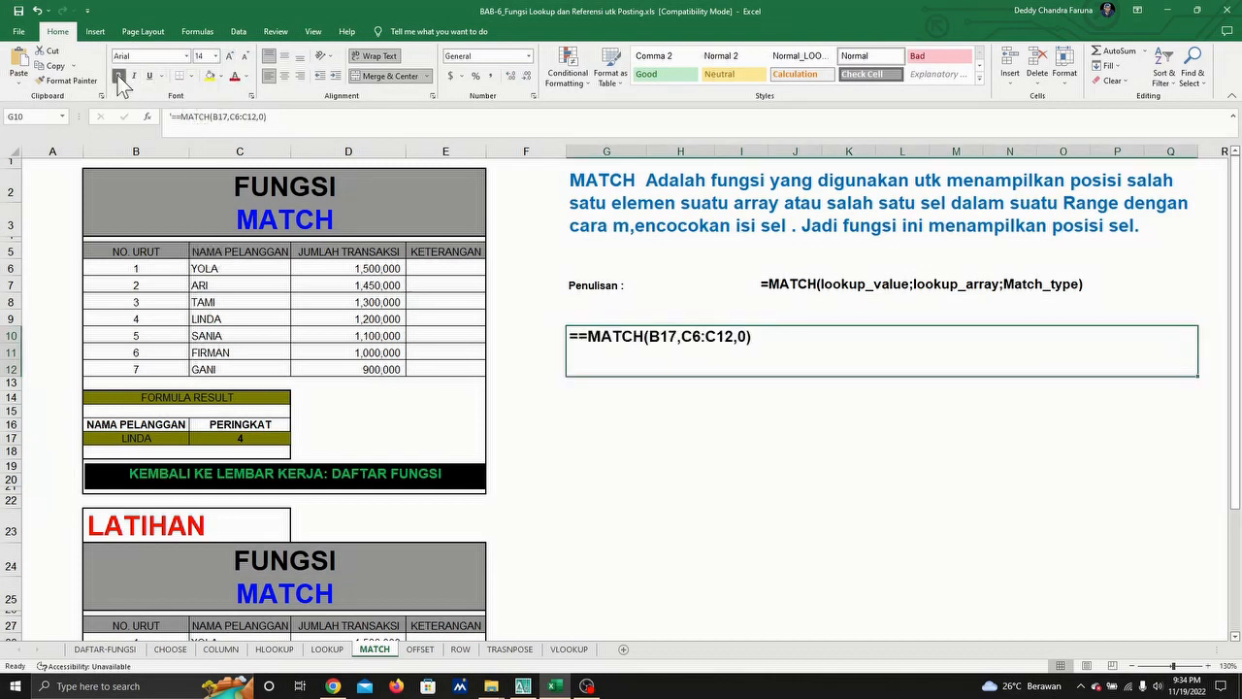
click(679, 397)
Remove the extra equals sign from the formula text in G10 so it reads =MATCH(B17,C6:C12,0).
click(582, 341)
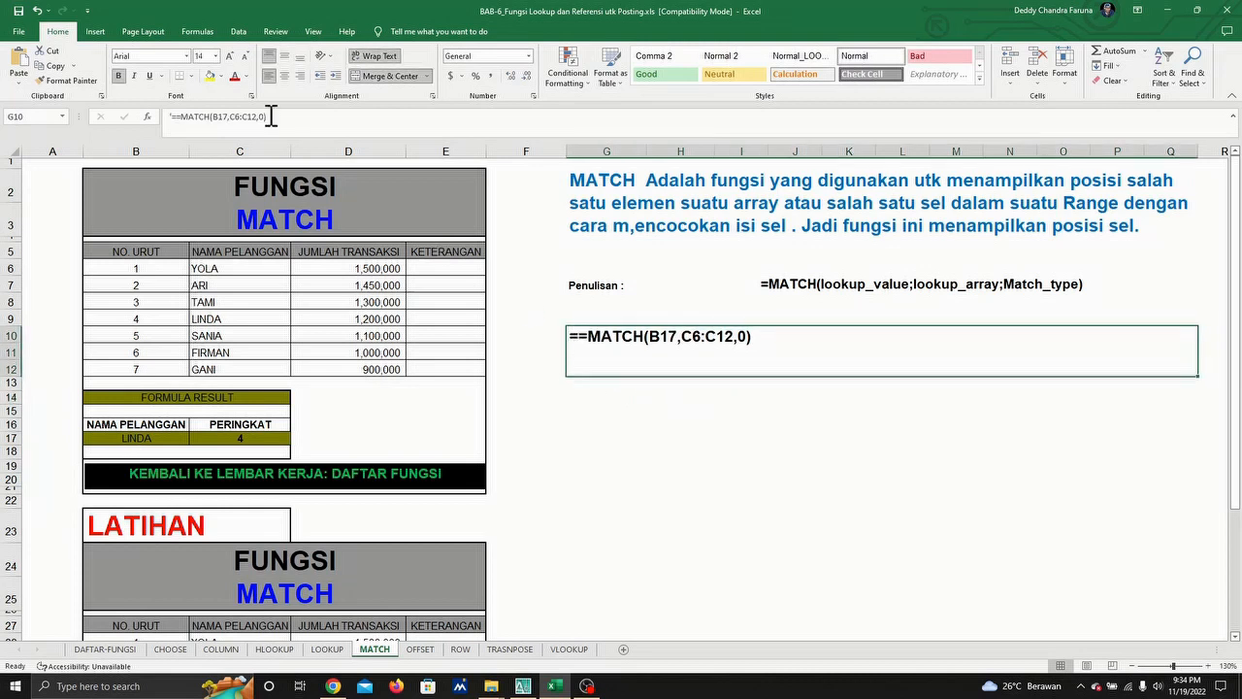
click(182, 114)
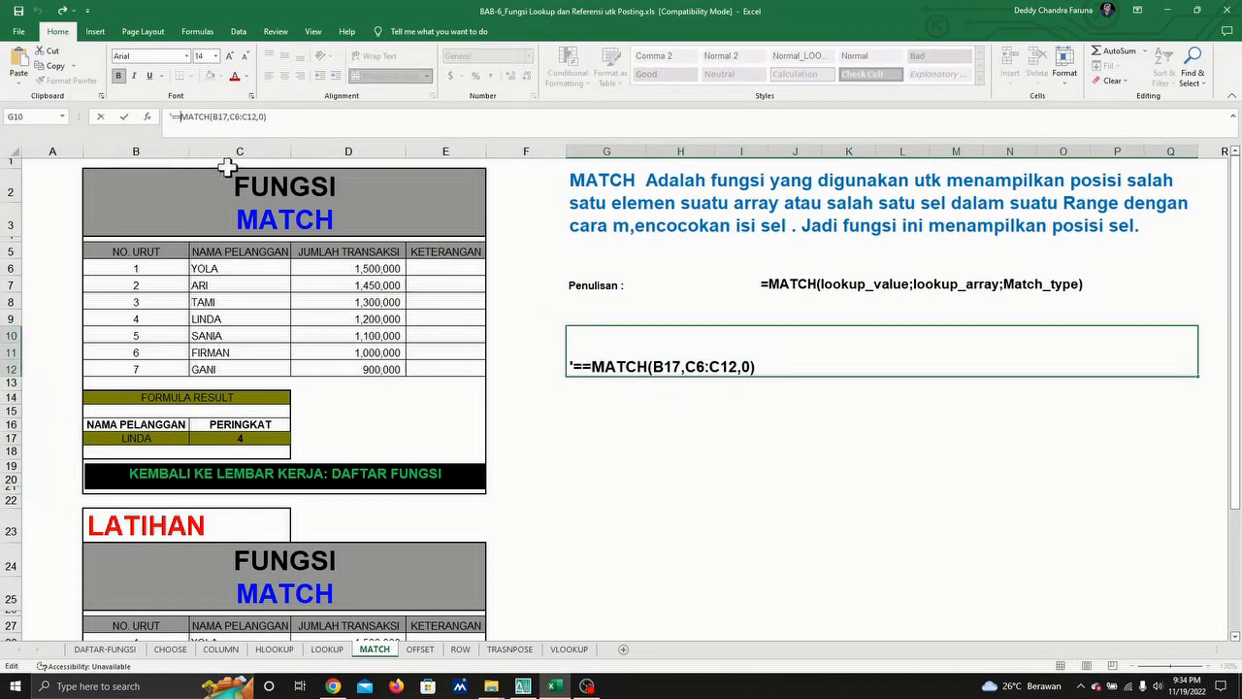
key(BackSpace)
key(Return)
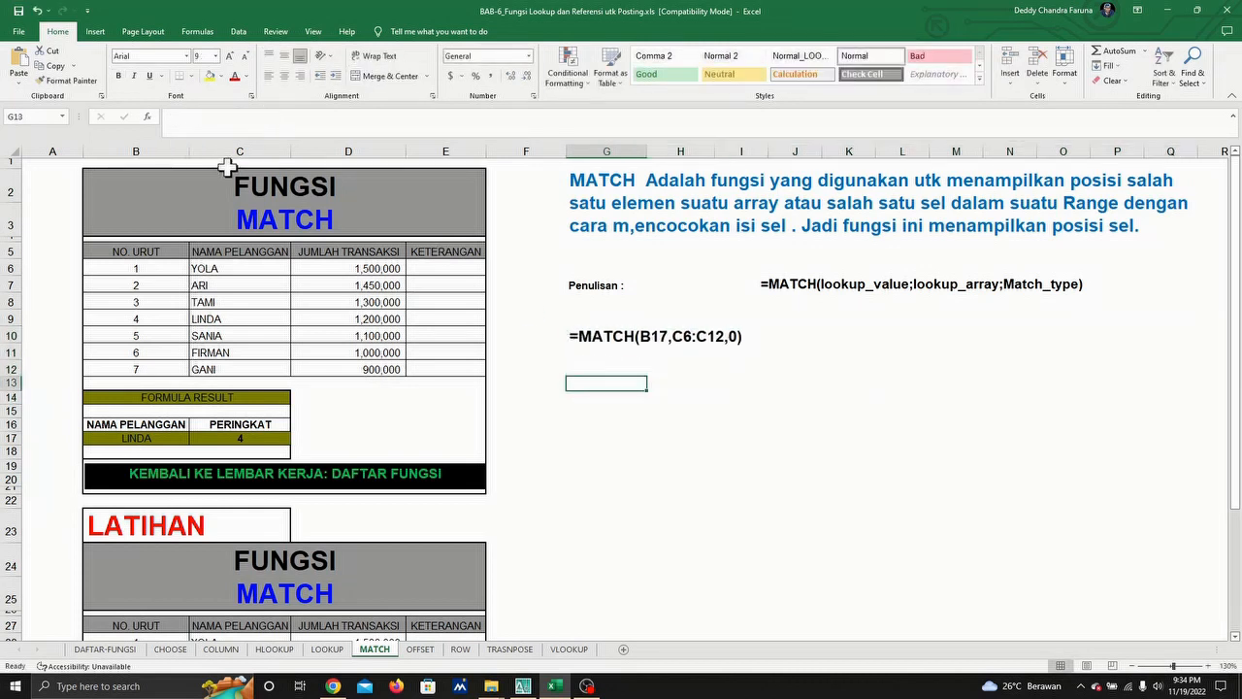
Compare the example in G10 with the MATCH syntax in H7, and inspect B17 and the references in the C17 formula.
click(617, 344)
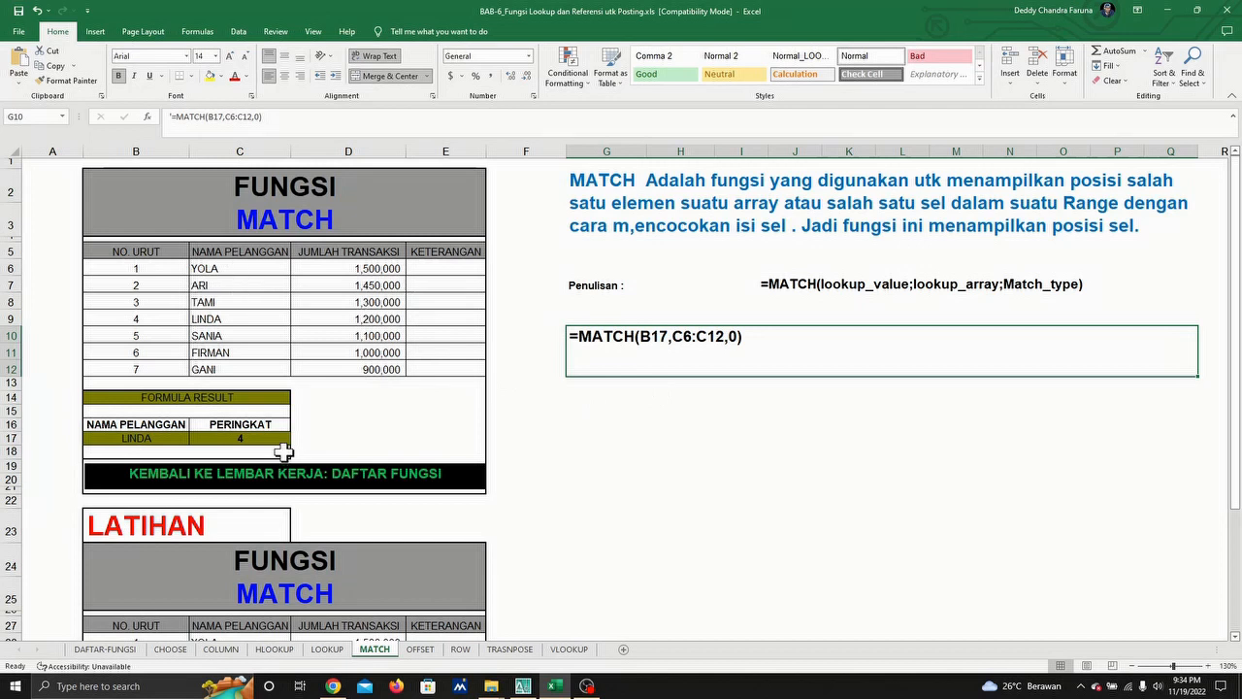
click(795, 286)
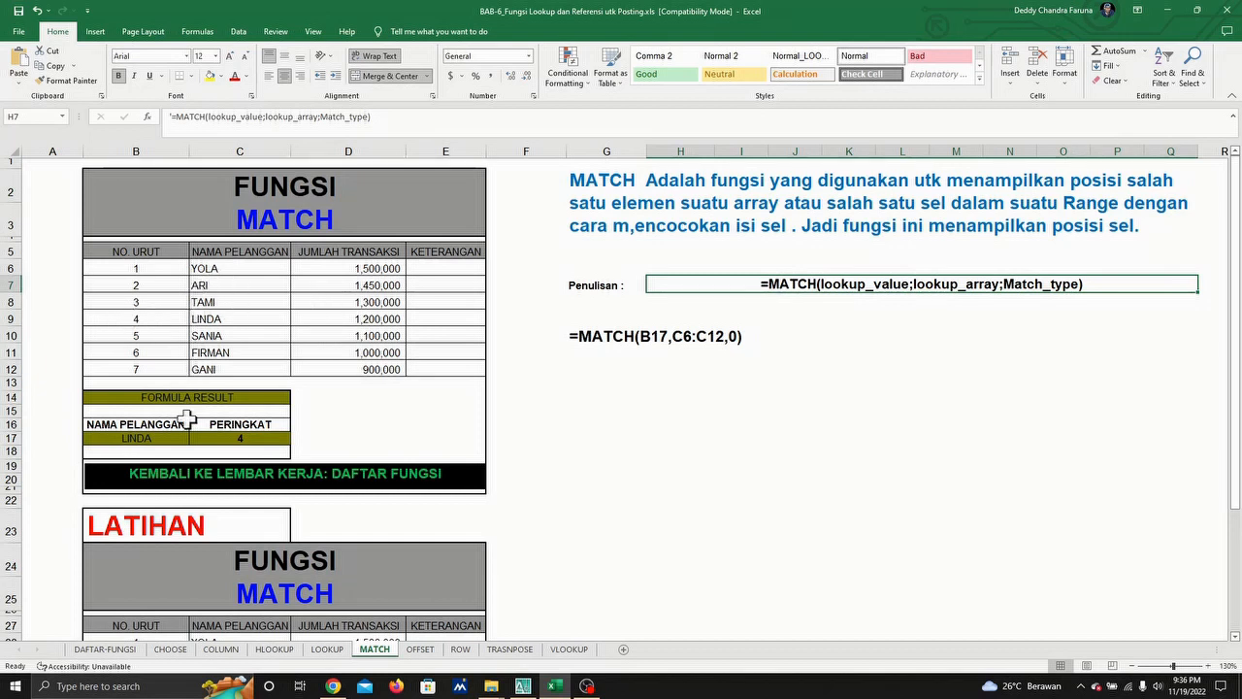
click(148, 439)
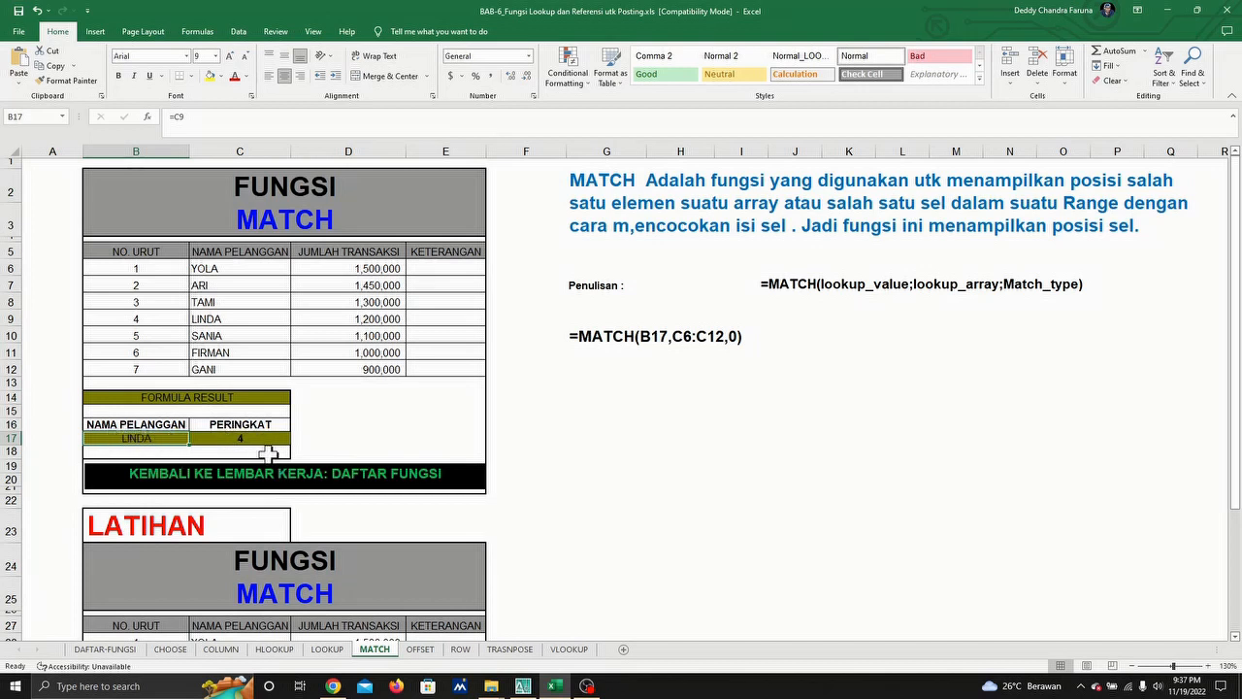
click(240, 438)
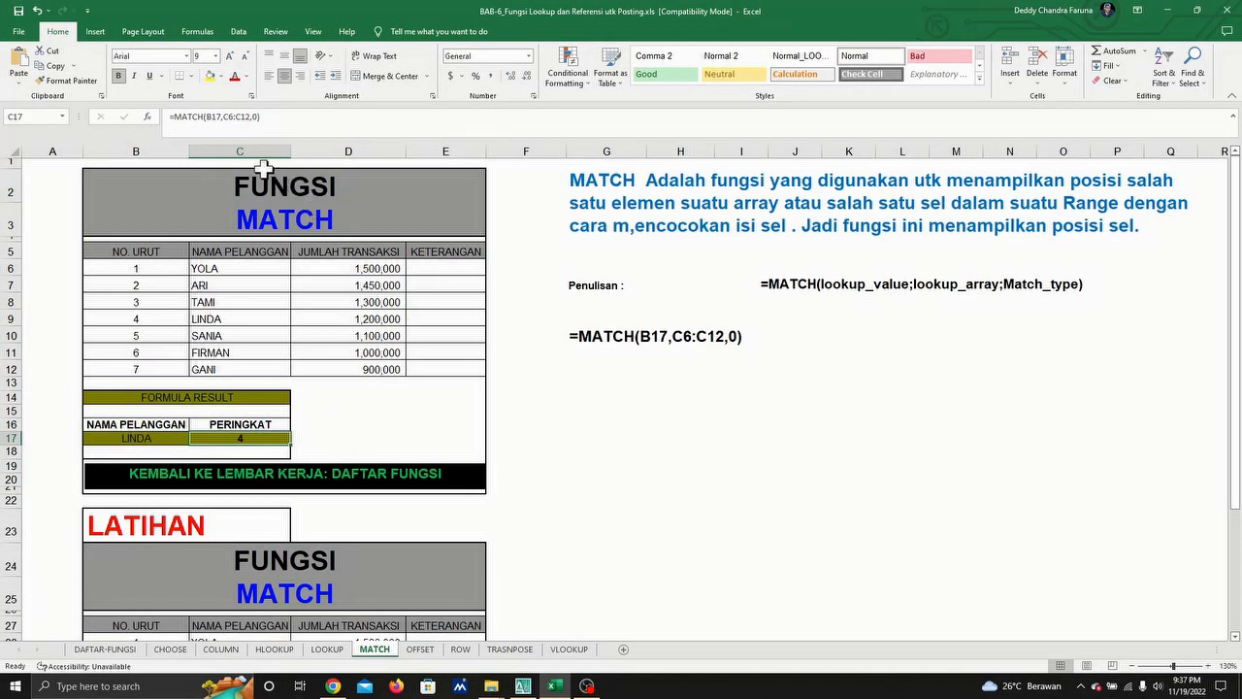
key(F2)
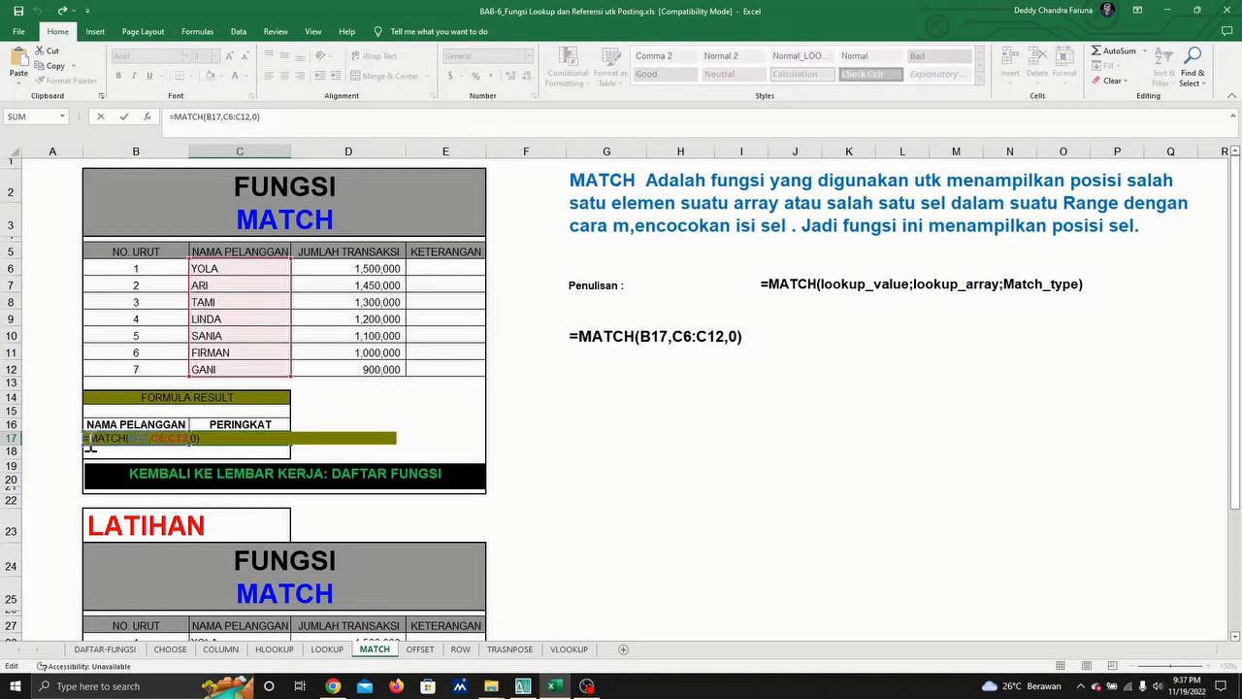
key(Escape)
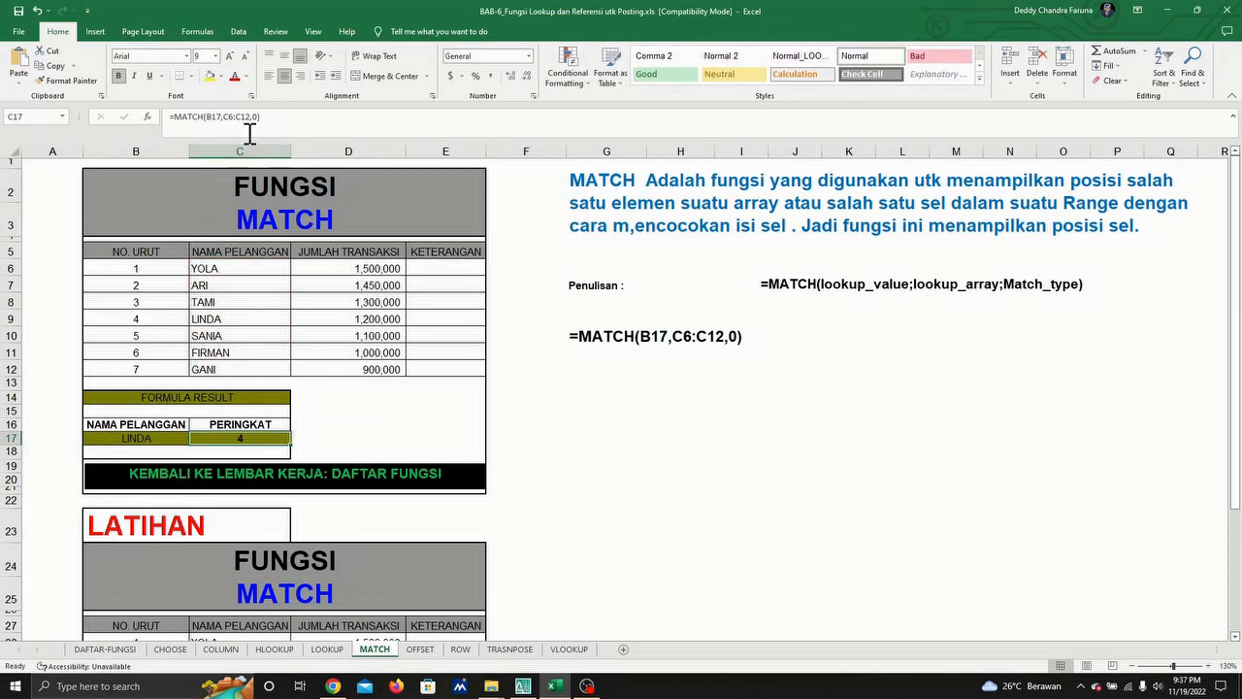
Review the lookup value in B17, the PERINGKAT result in C17 and the lookup array C6:C12.
click(123, 442)
click(236, 438)
click(233, 272)
drag(233, 271, 237, 360)
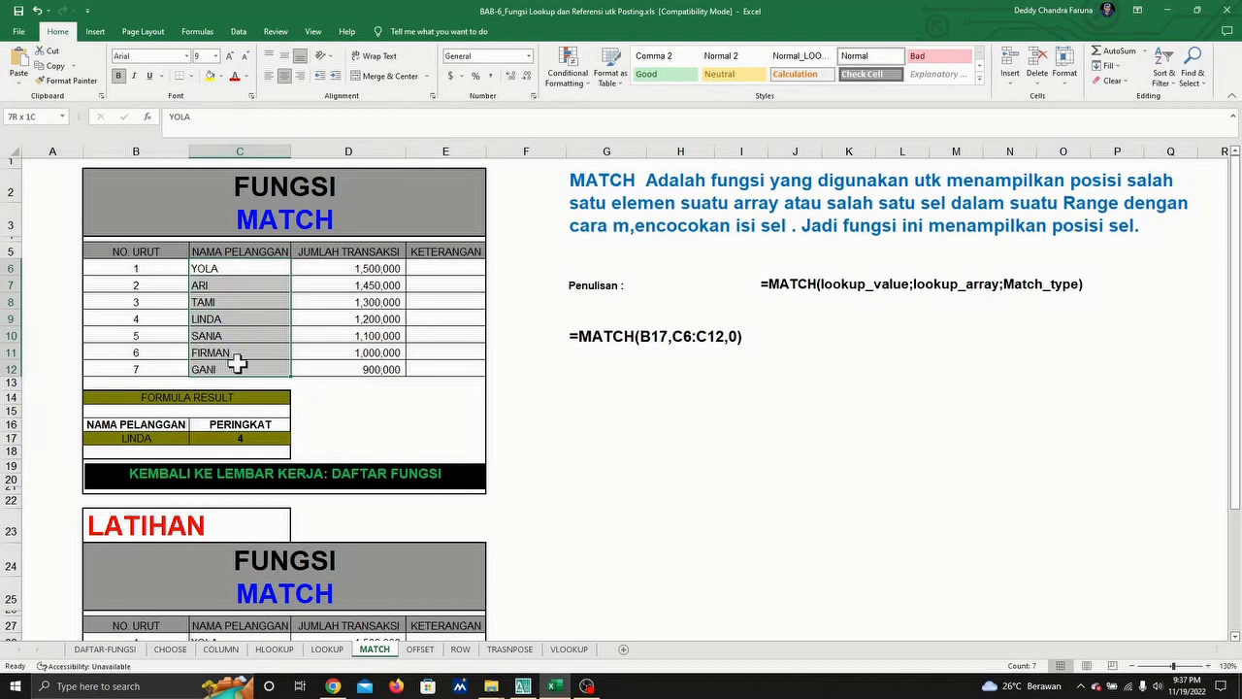
drag(237, 362, 238, 364)
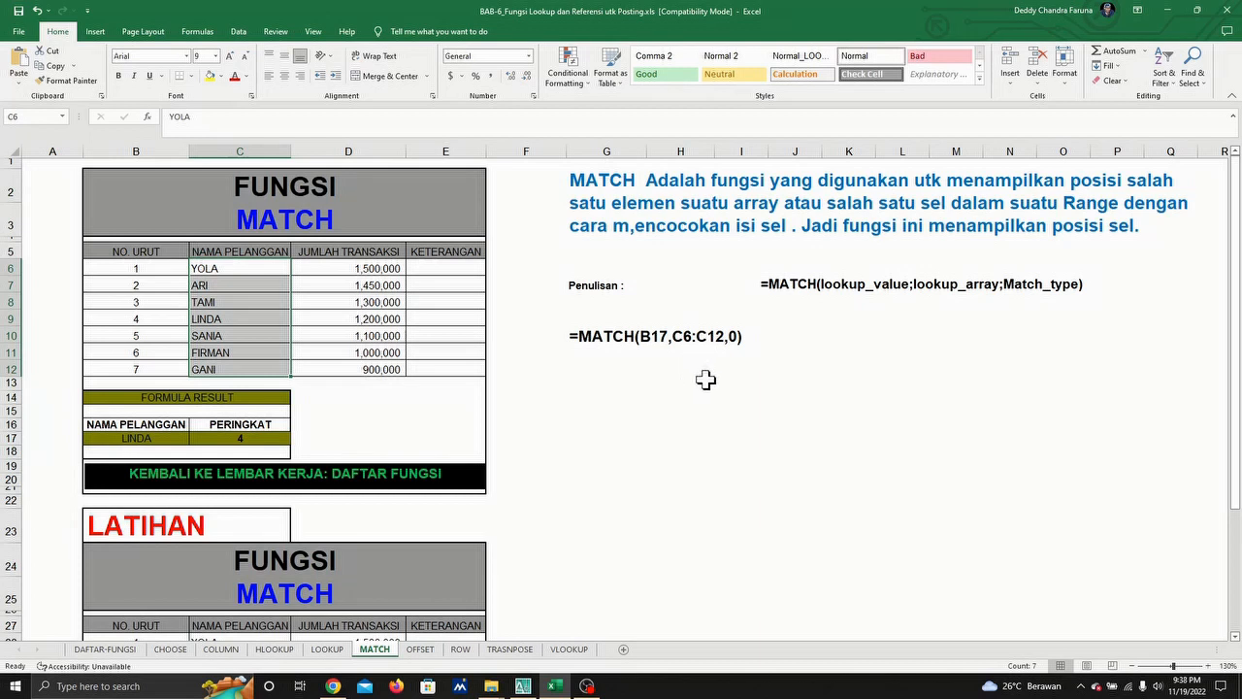
Clear the NO. URUT numbers in B6:B12 on the MATCH sheet.
click(247, 318)
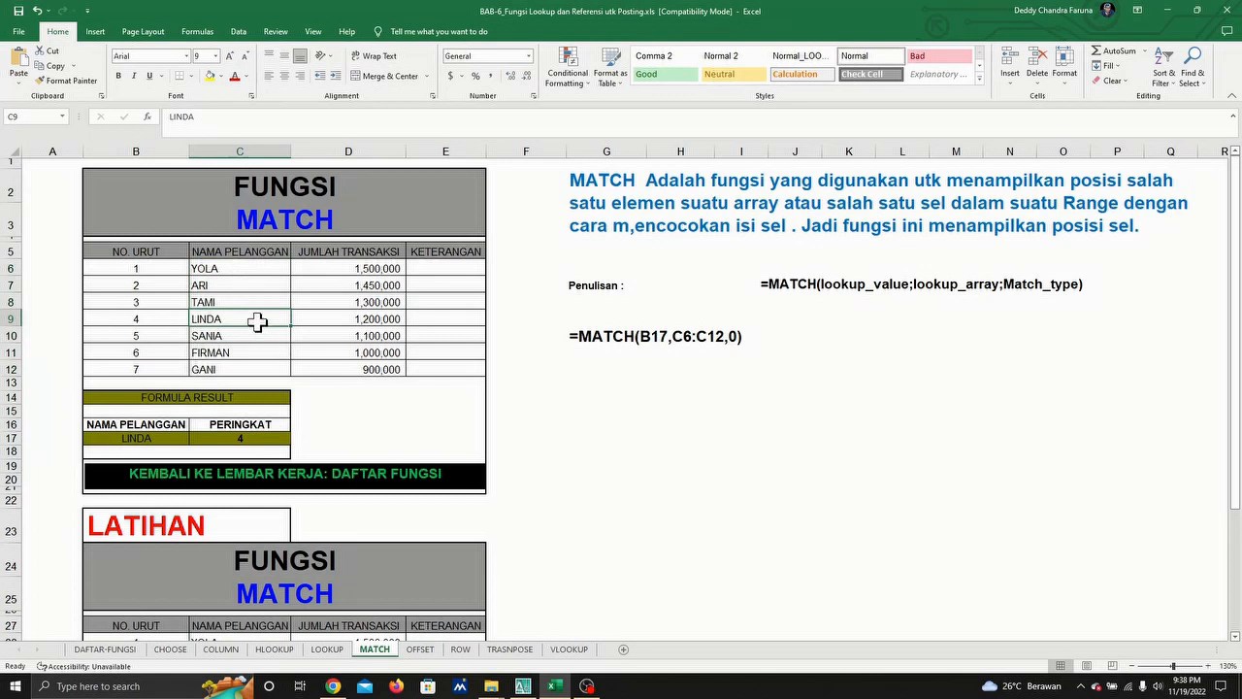
click(132, 323)
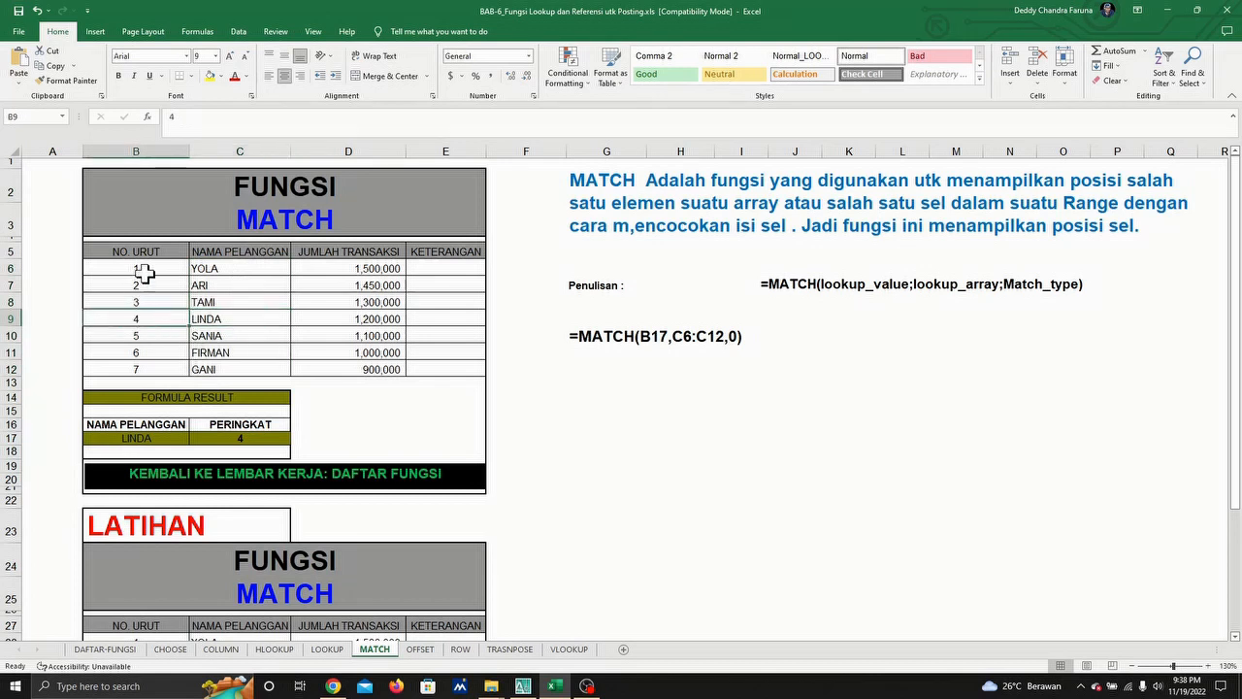
drag(138, 268, 151, 369)
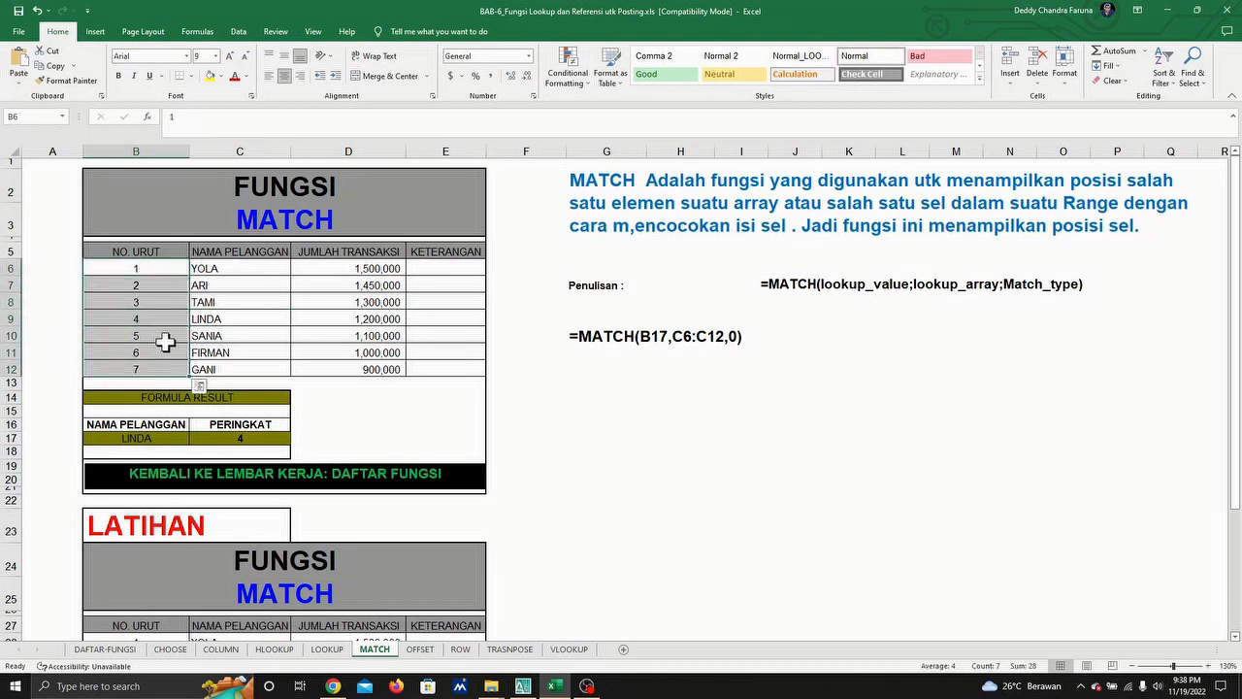
key(Delete)
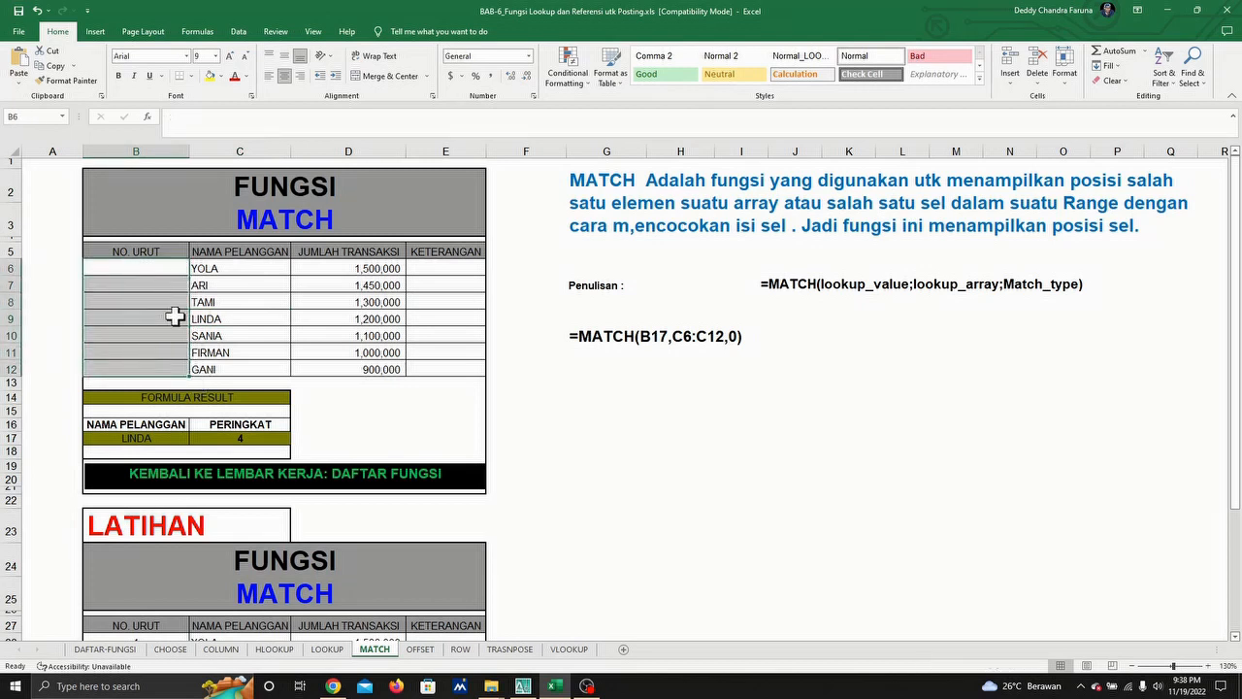
Review LINDA's row, the transaction amounts in D6:D9, the MATCH formula in C17 and the ranges B6:B12 and C6:C12.
click(219, 319)
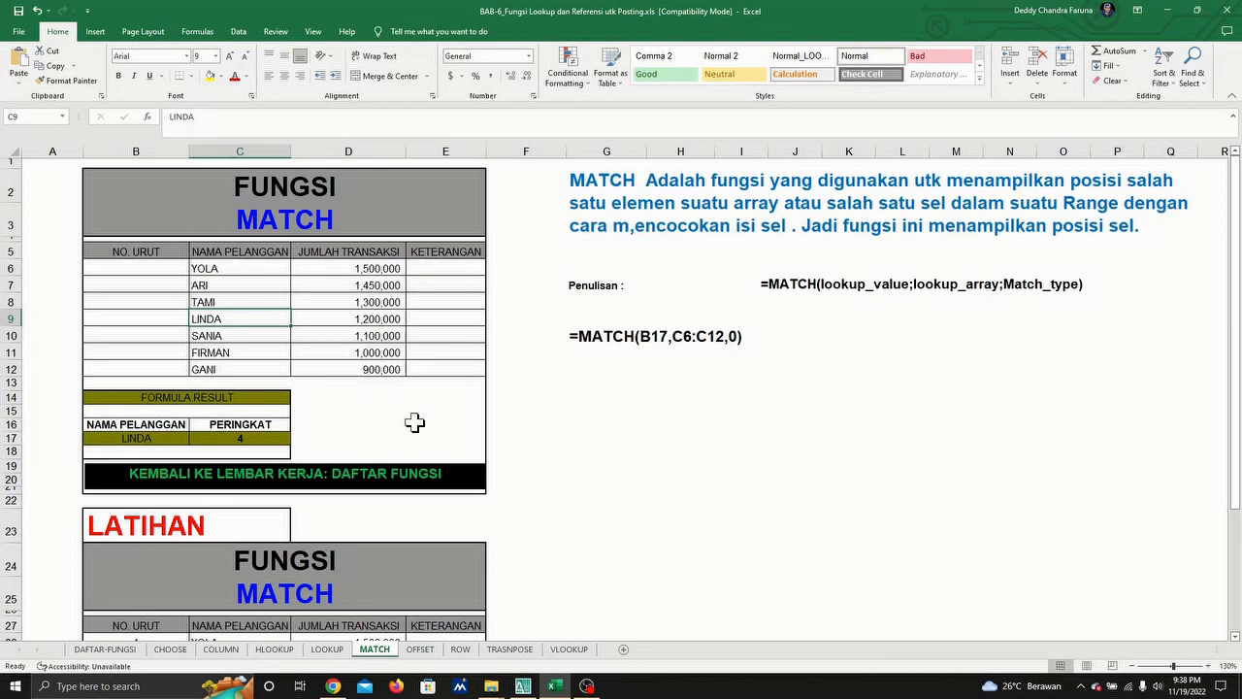
click(388, 271)
click(395, 284)
click(391, 302)
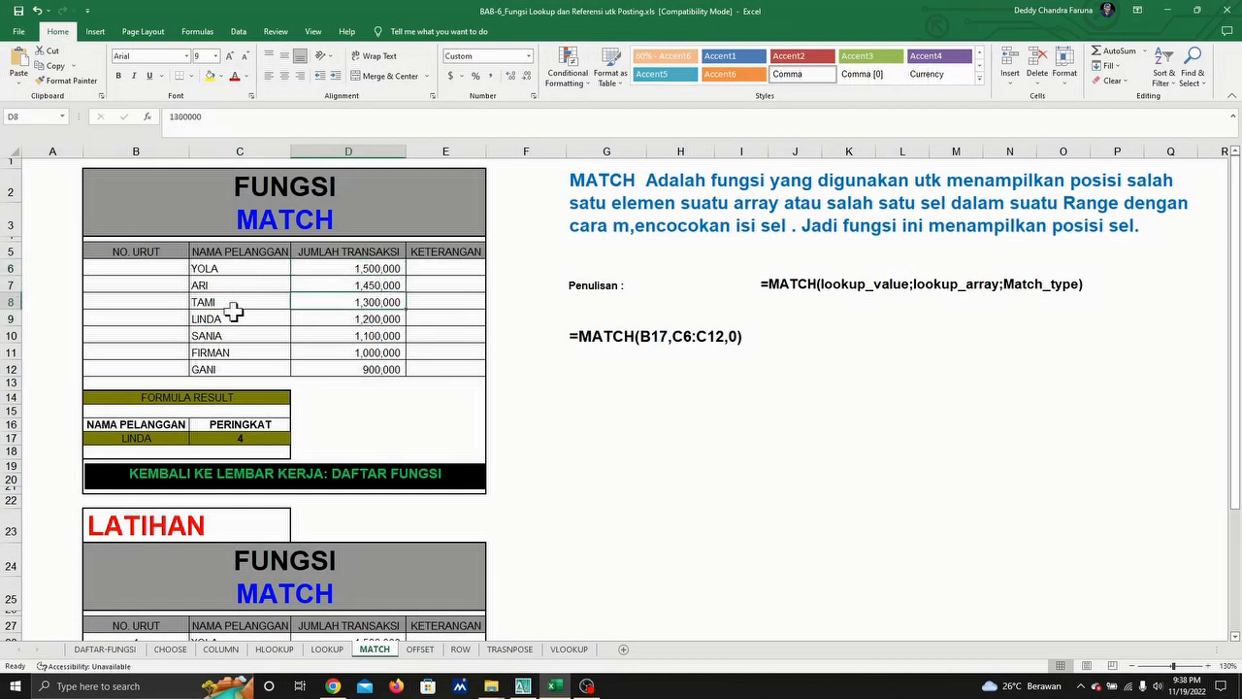
click(236, 317)
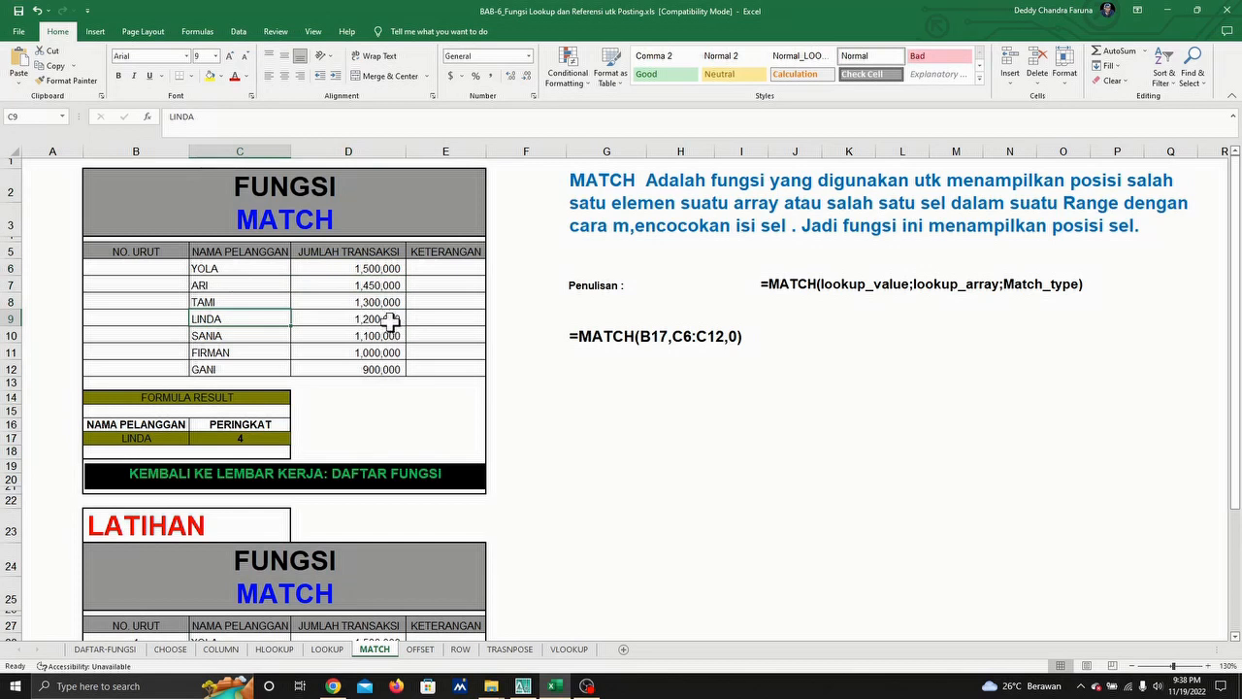
click(393, 320)
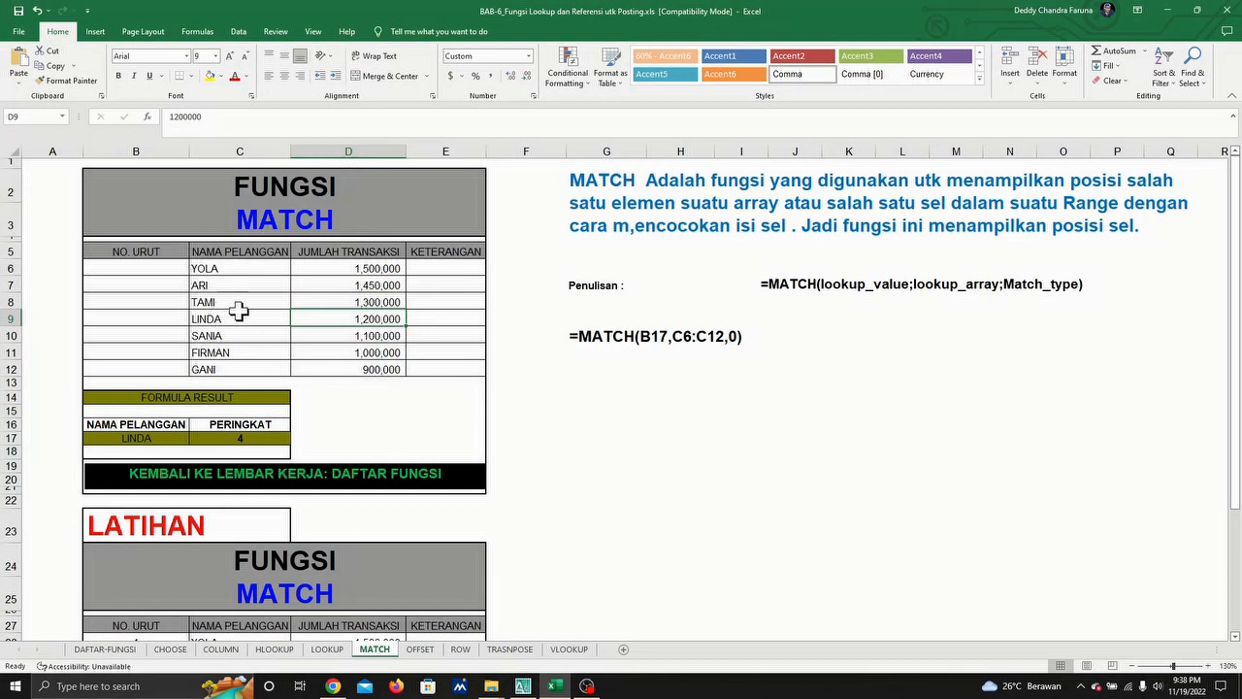
click(243, 438)
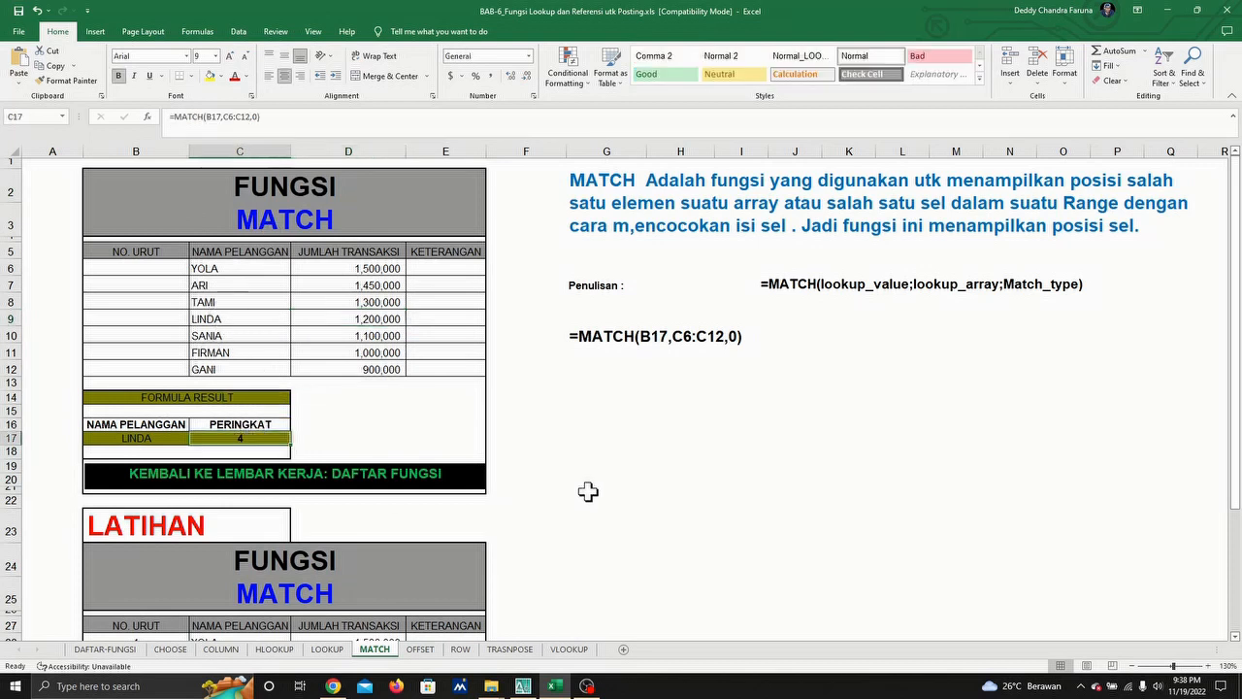
drag(126, 270, 139, 365)
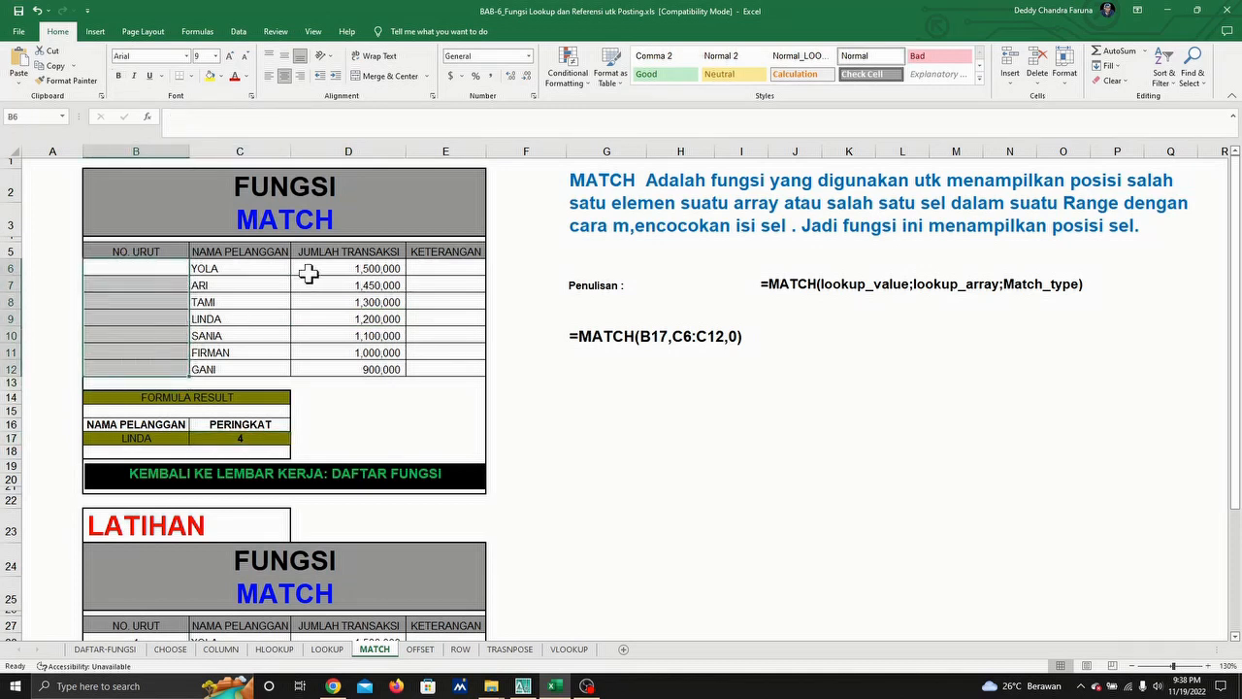
drag(223, 271, 231, 357)
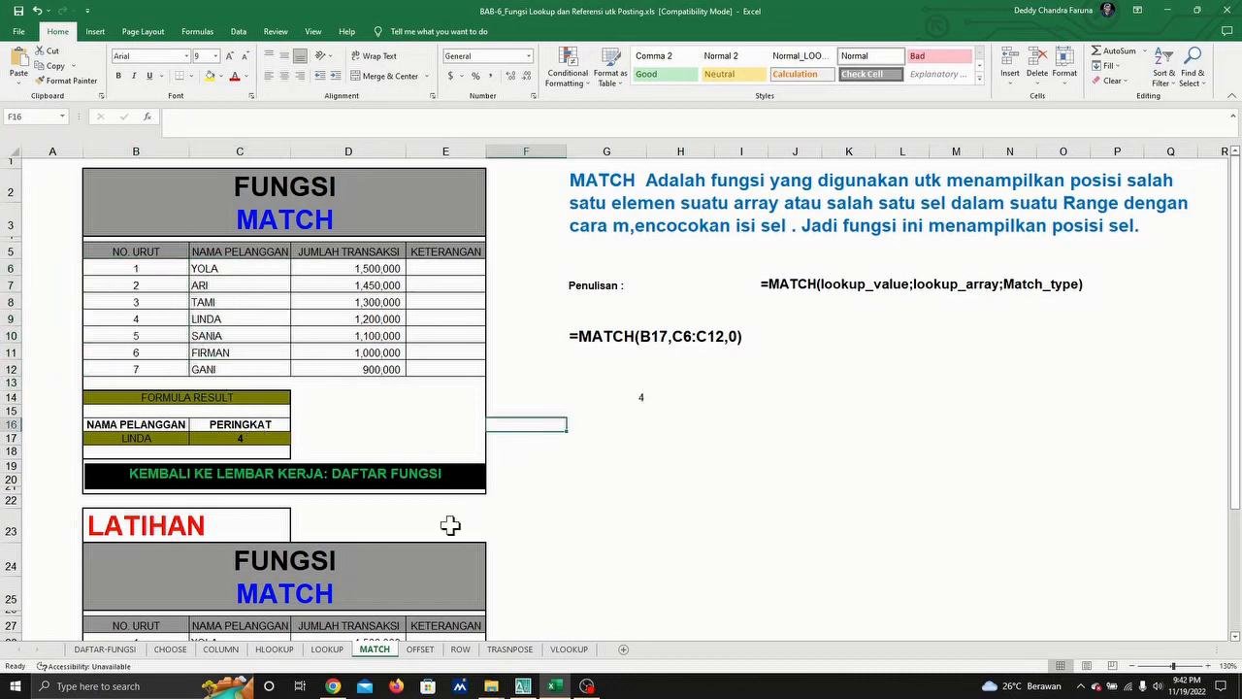
Open the OFFSET sheet and examine the formulas in E19 and E20 against the OFFSET syntax and the DATA-1 and DATA-2 tables.
click(420, 650)
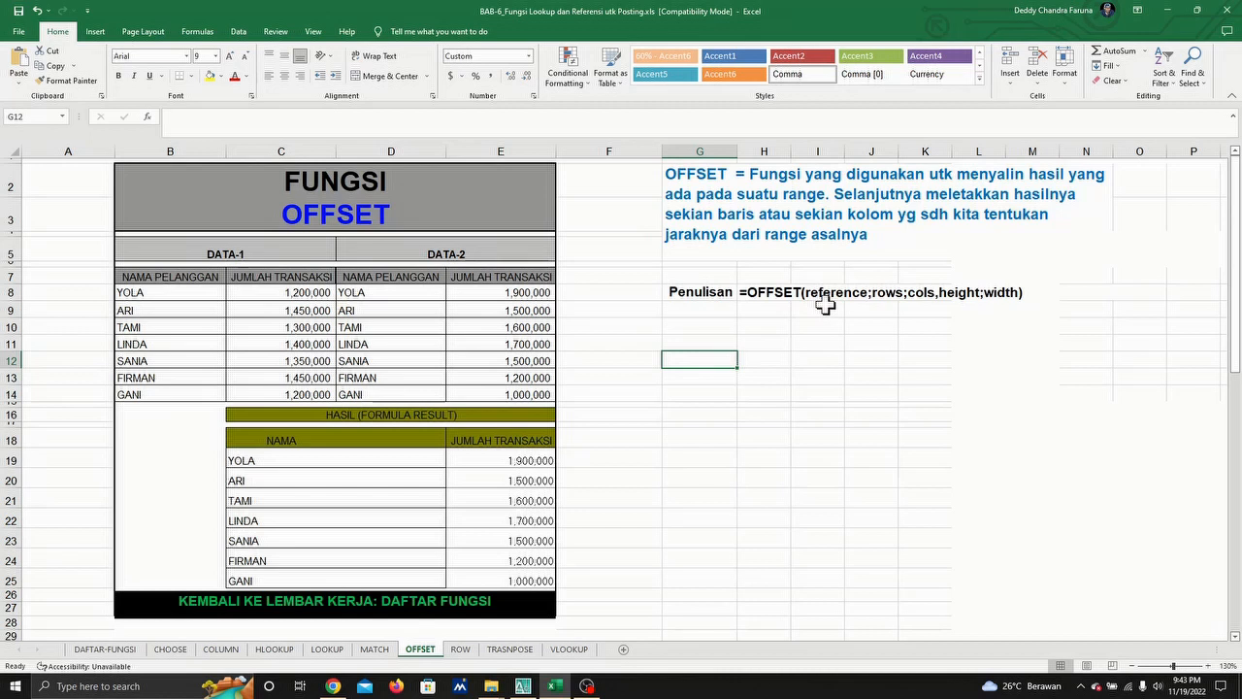
click(767, 308)
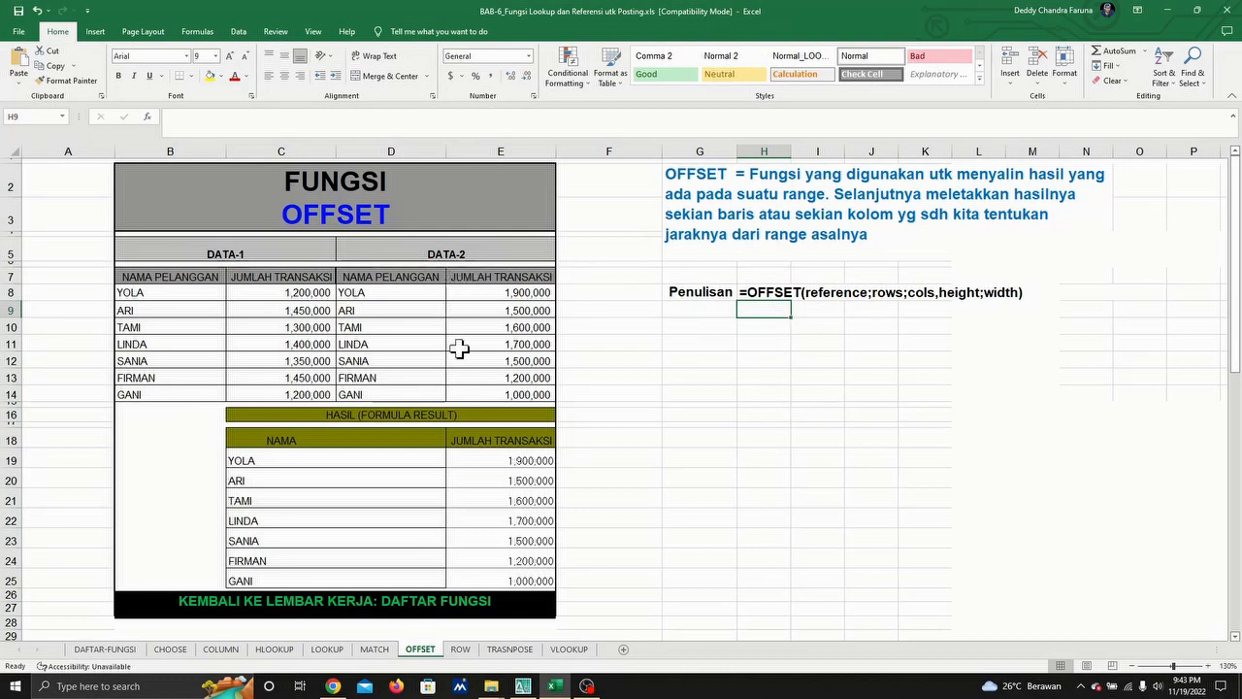
click(525, 292)
click(479, 481)
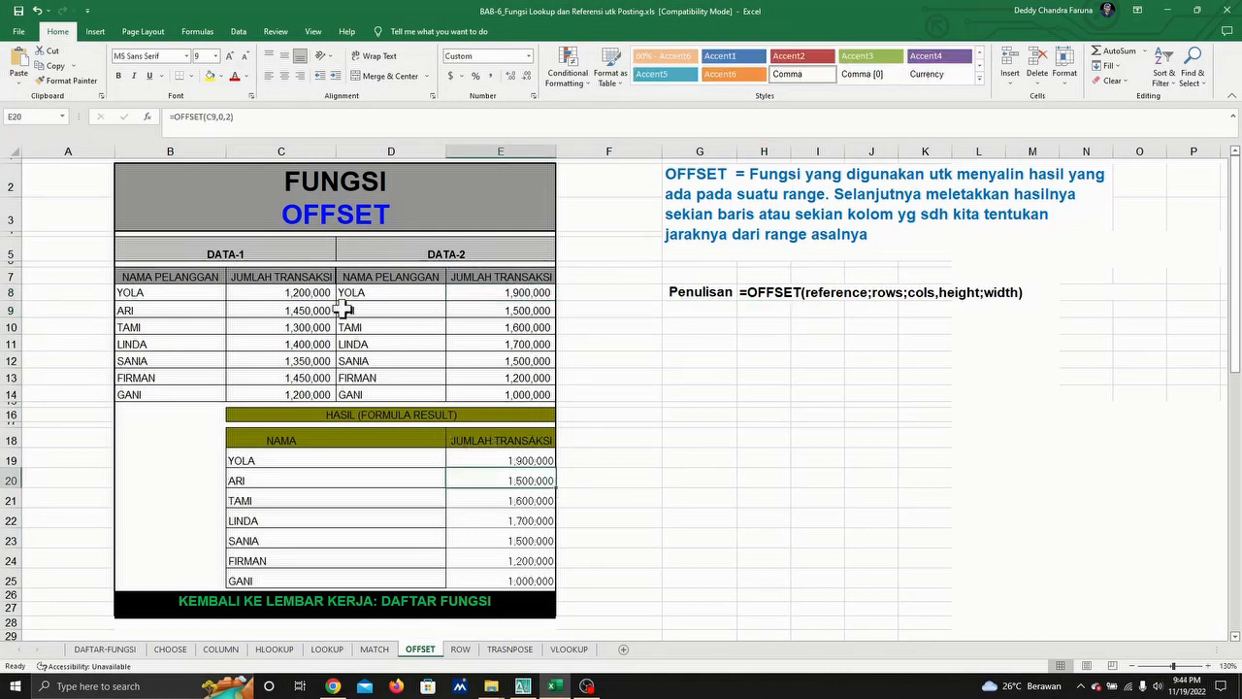
click(141, 291)
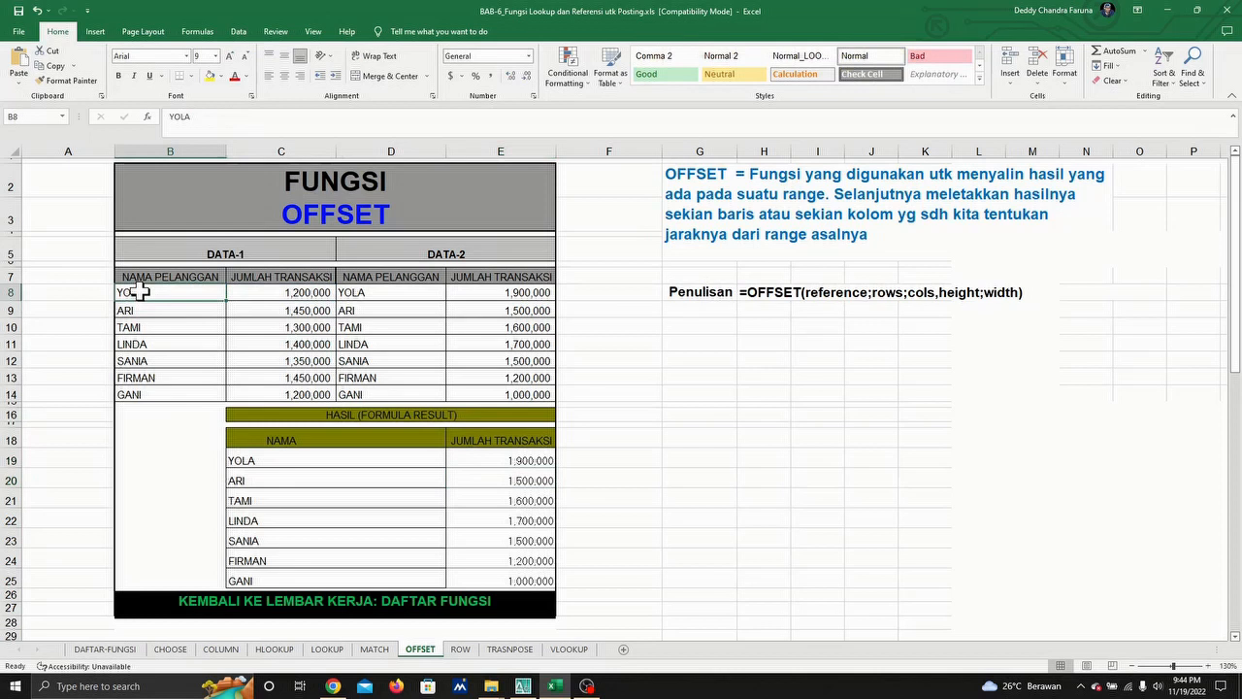
click(500, 456)
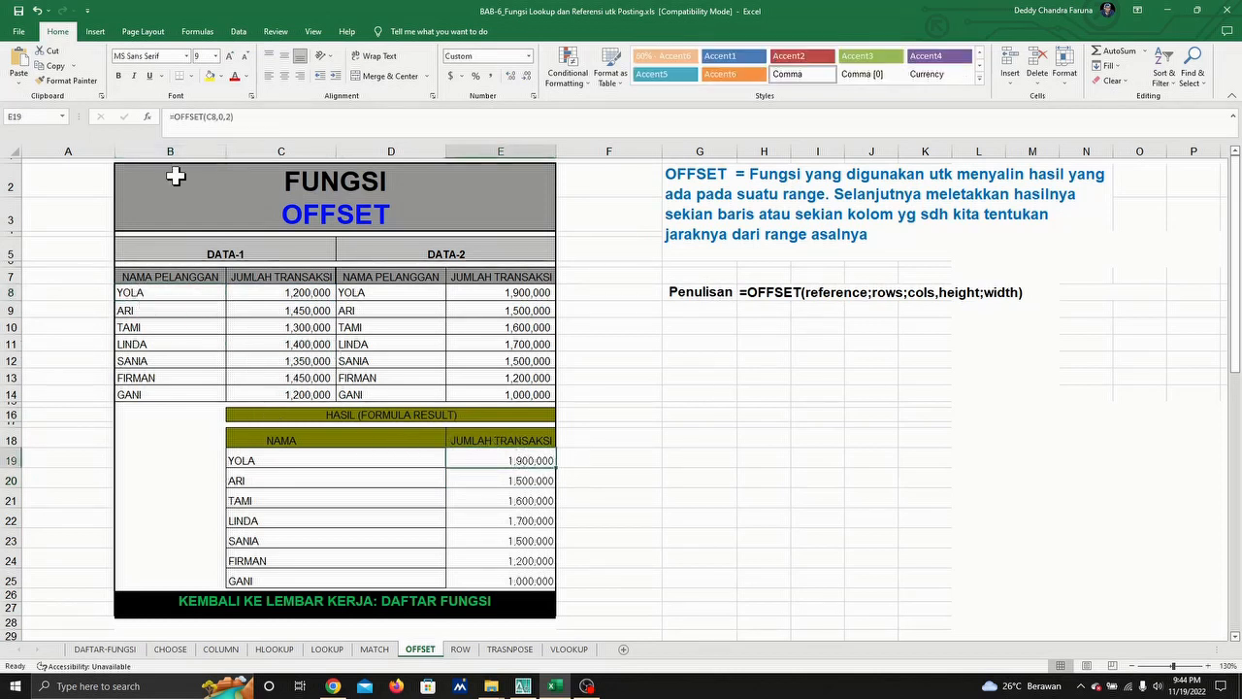
click(203, 117)
click(202, 117)
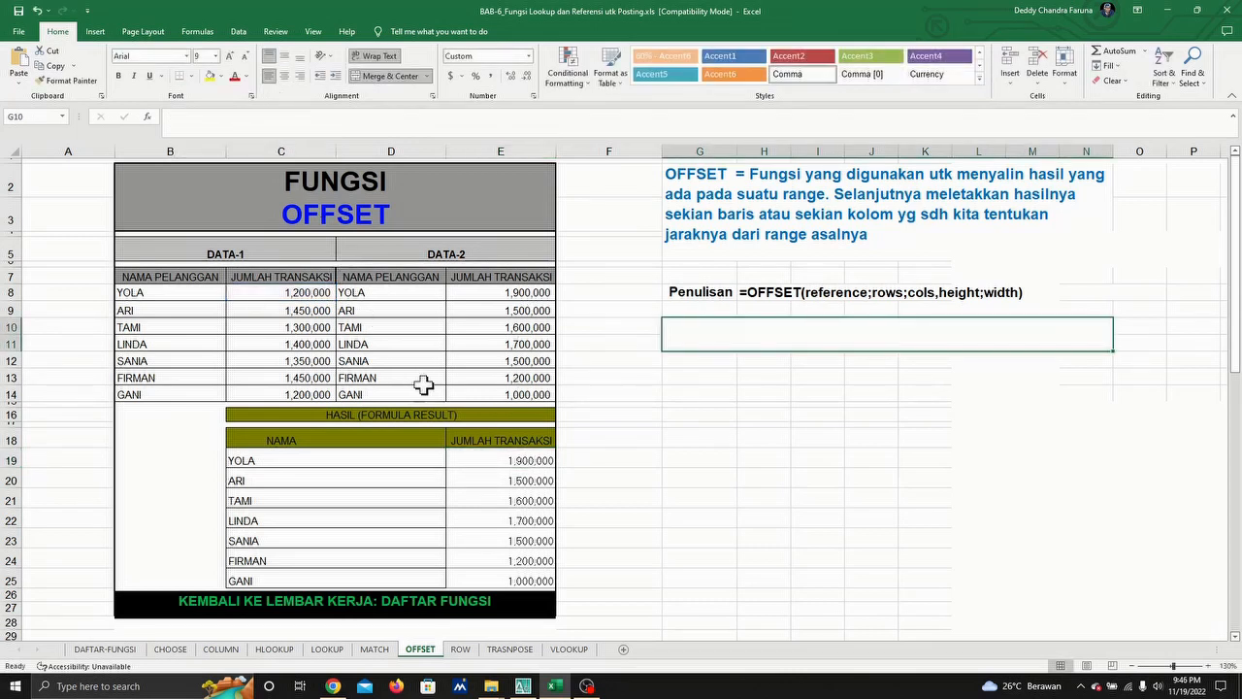
Copy the OFFSET formula from E19 into merged cell G10 as text reading ==OFFSET(C8,0,2).
click(517, 456)
drag(245, 115, 144, 114)
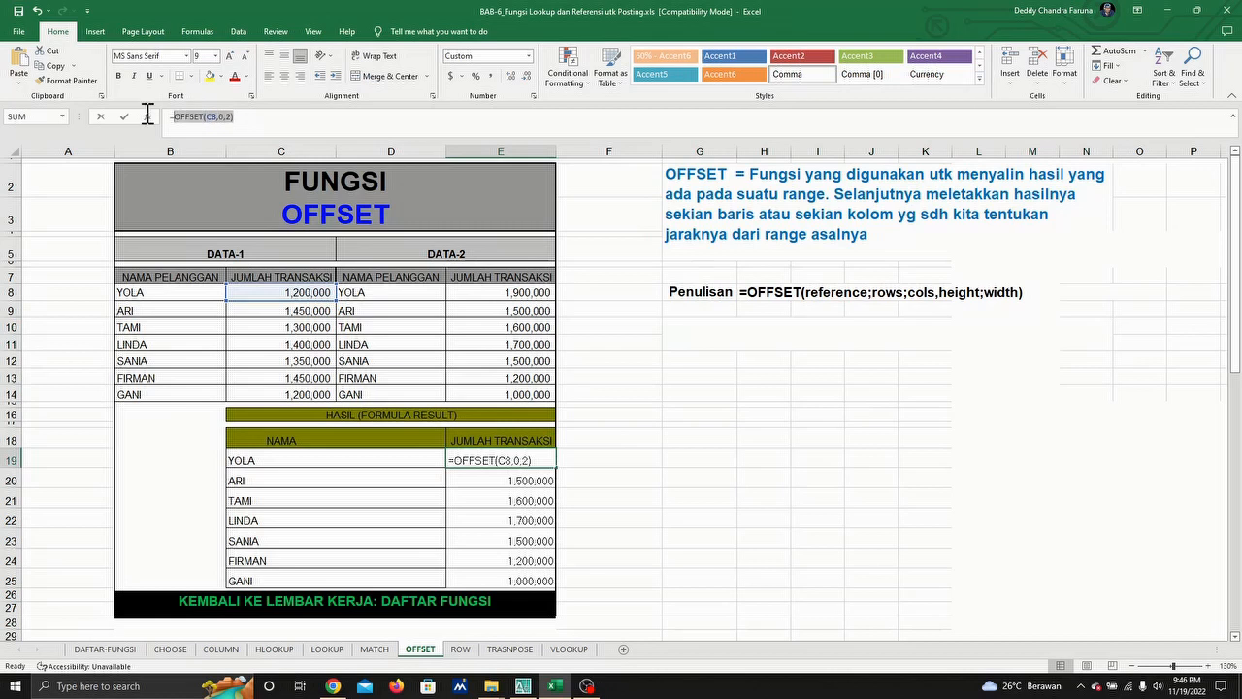
click(735, 340)
key(Escape)
click(739, 336)
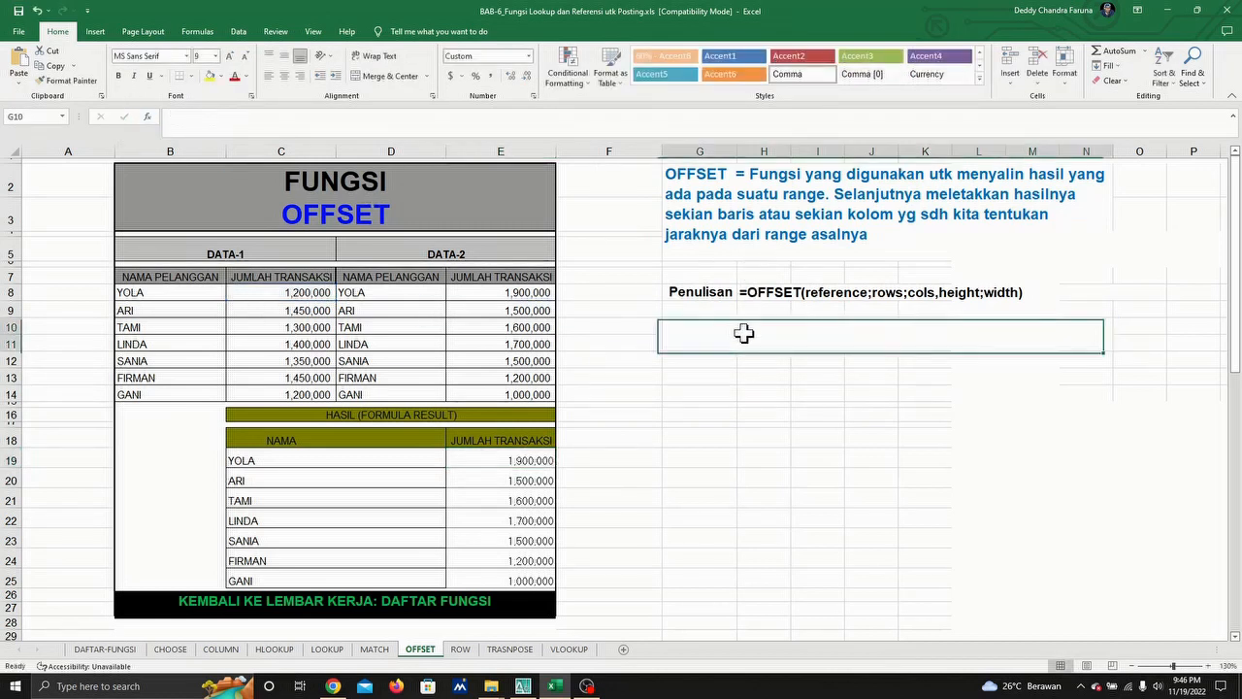
text(')
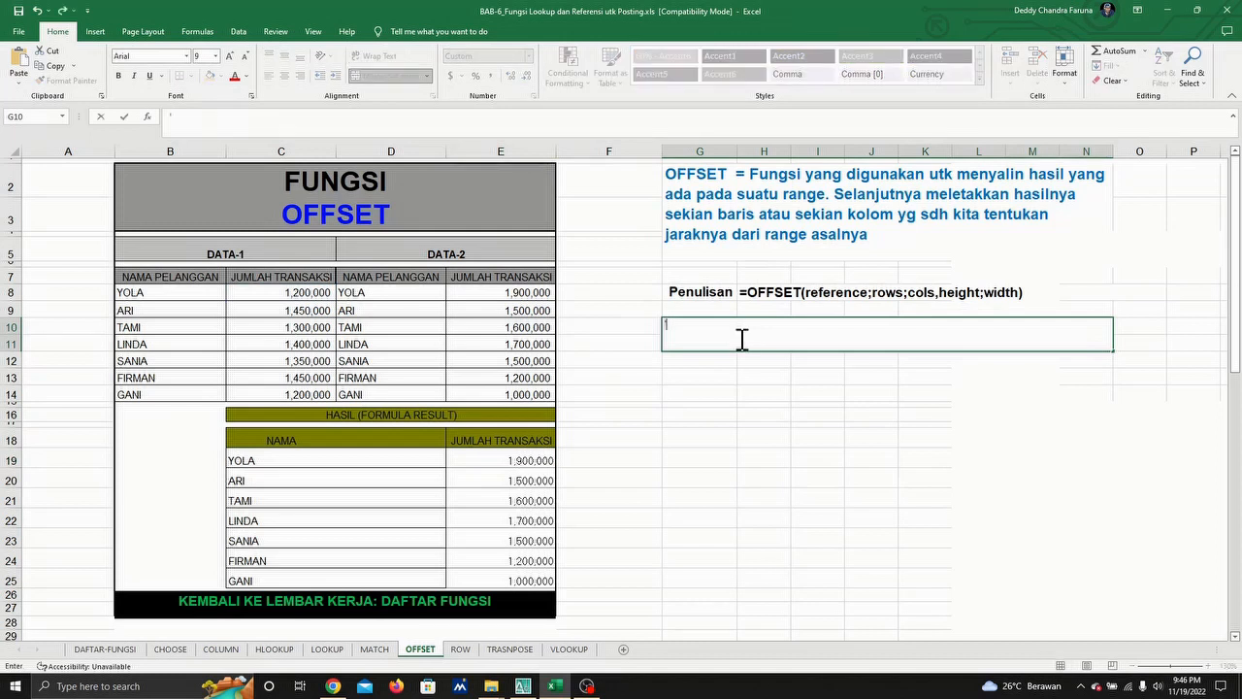
text(==OFFSET(C8,0,2))
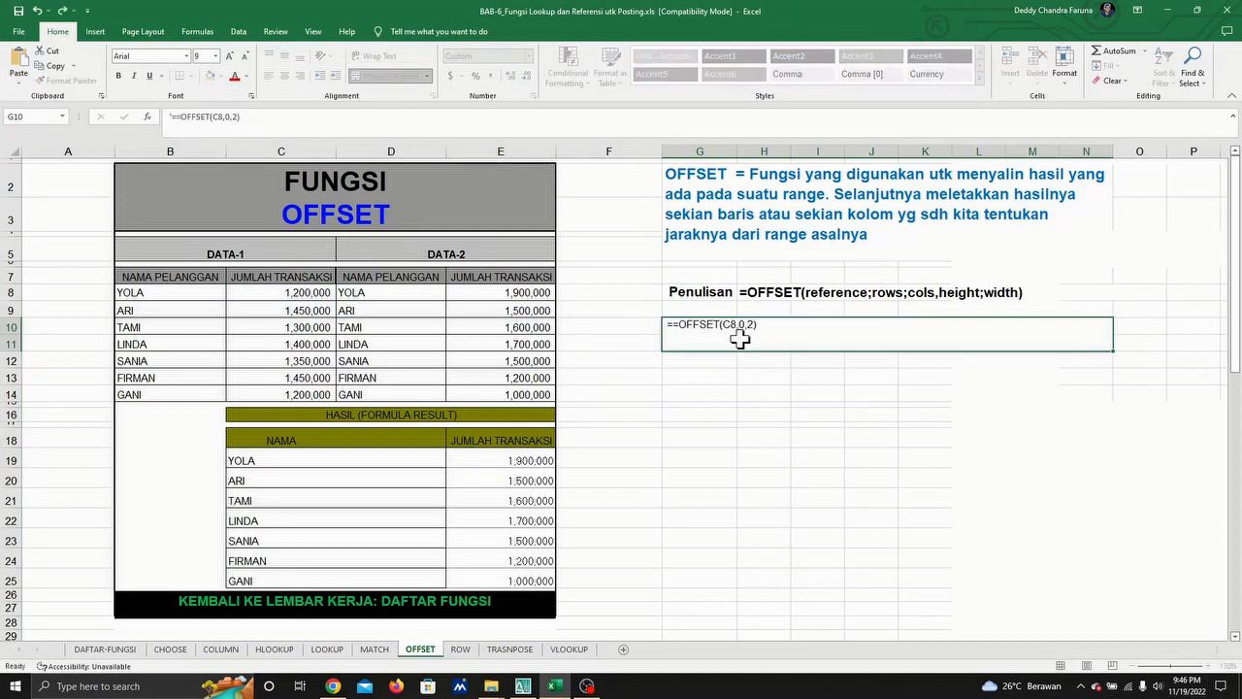
key(Return)
Format the OFFSET formula text in G10 as bold with font size 14.
click(742, 329)
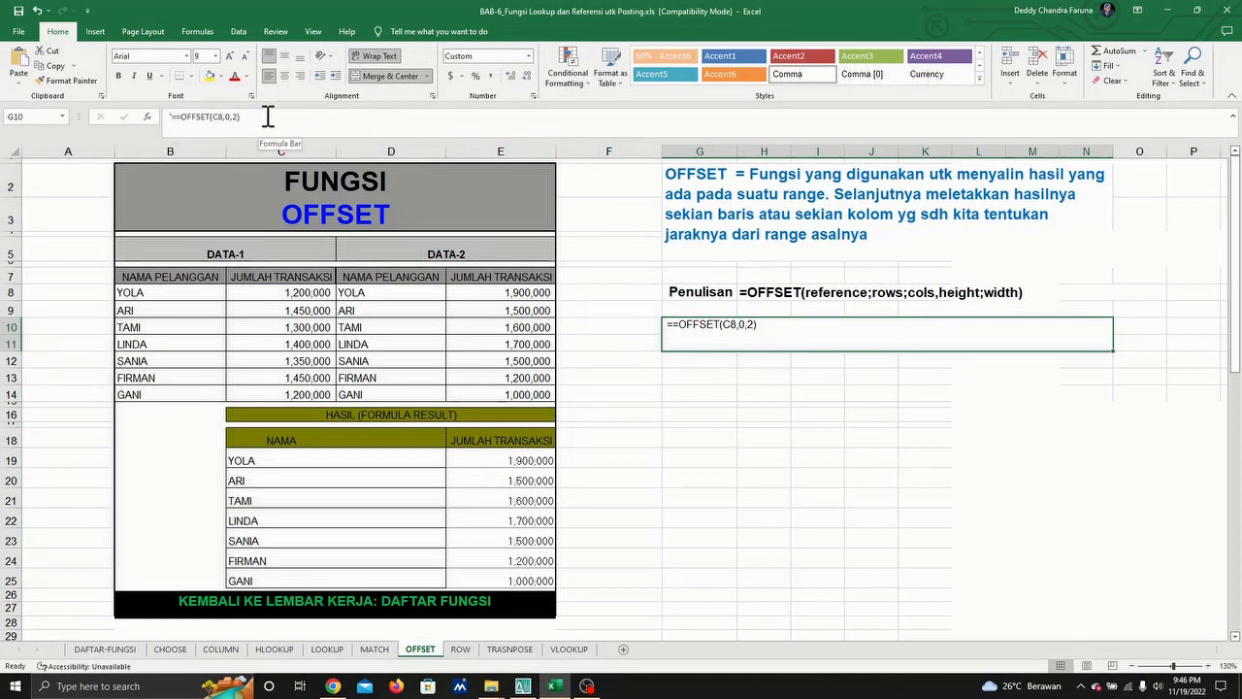
drag(268, 115, 168, 117)
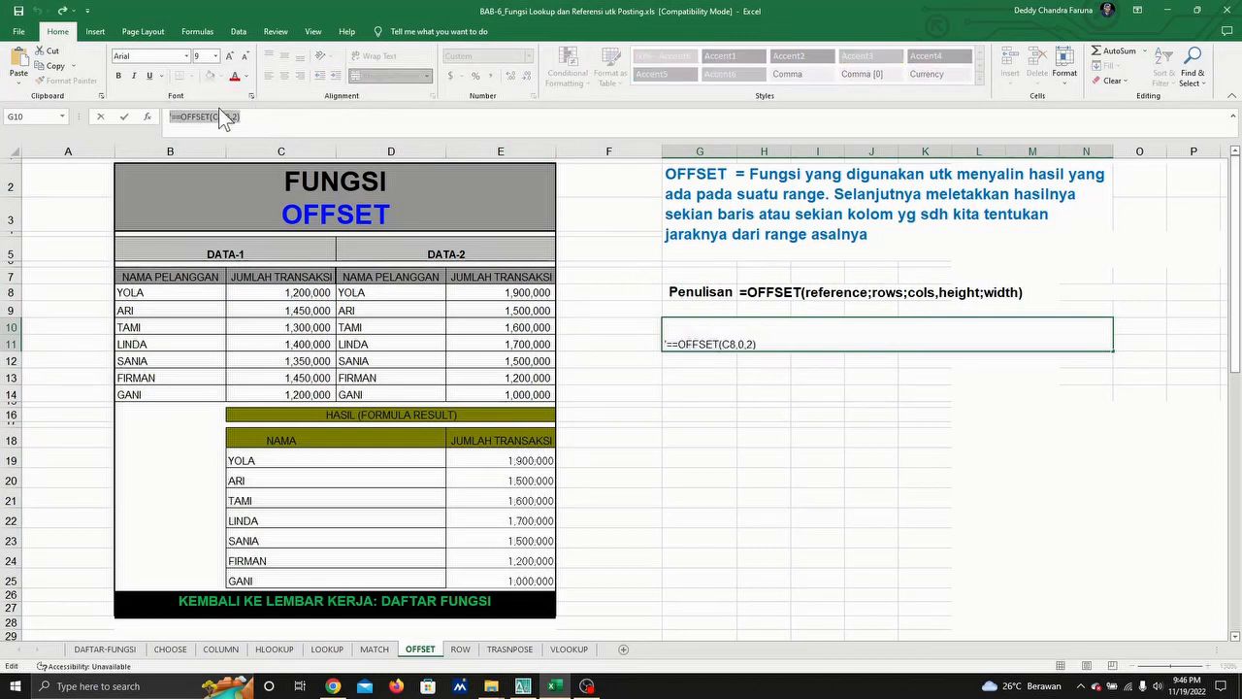
click(216, 56)
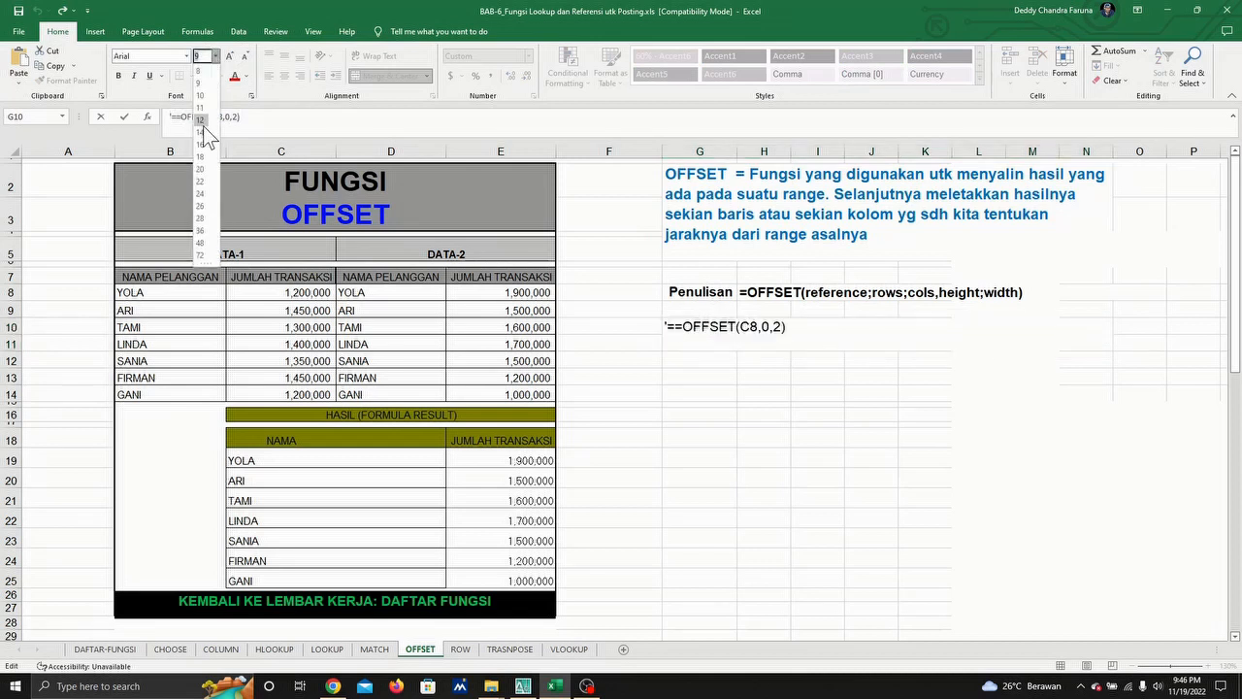
click(206, 119)
click(215, 56)
click(206, 132)
click(185, 56)
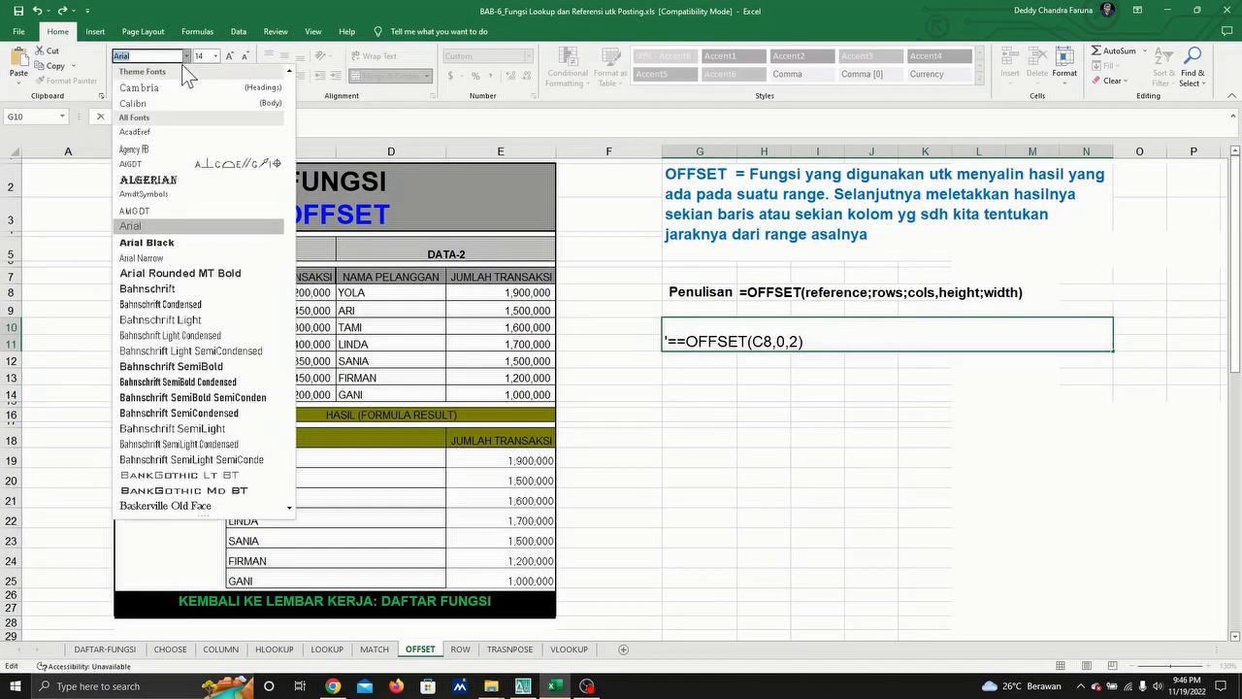
click(187, 57)
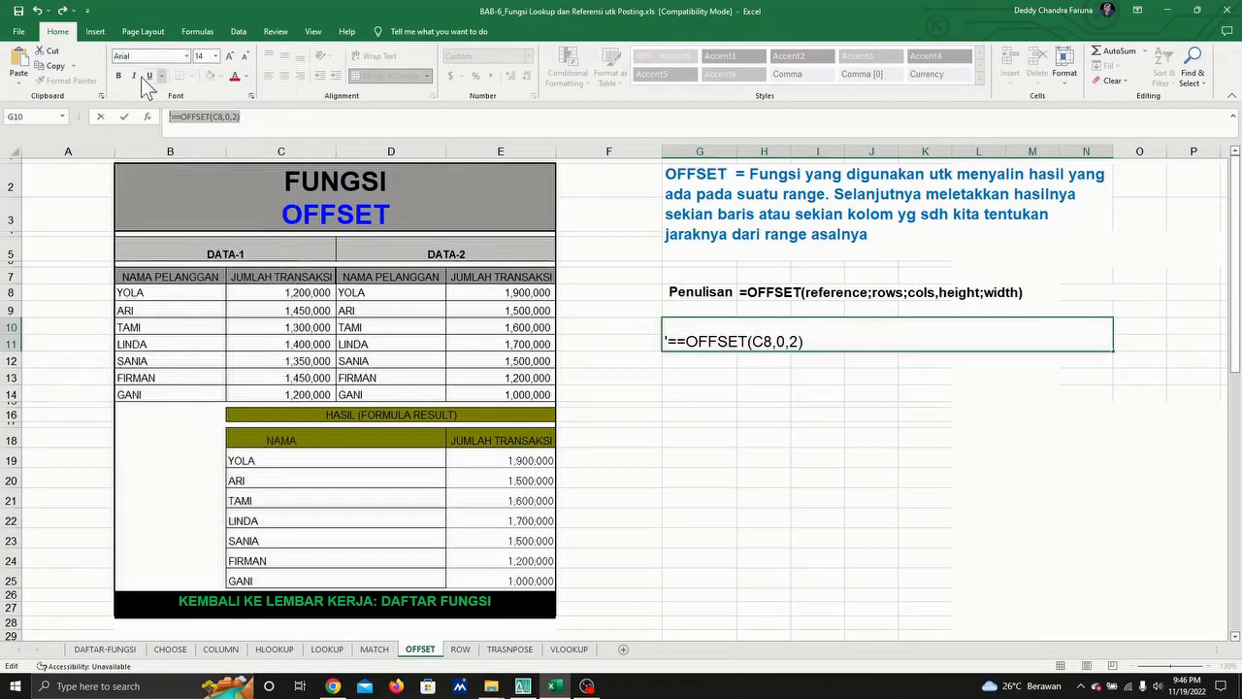
Remove the extra equals sign from the text in G10 so it reads =OFFSET(C8,0,2).
double_click(689, 341)
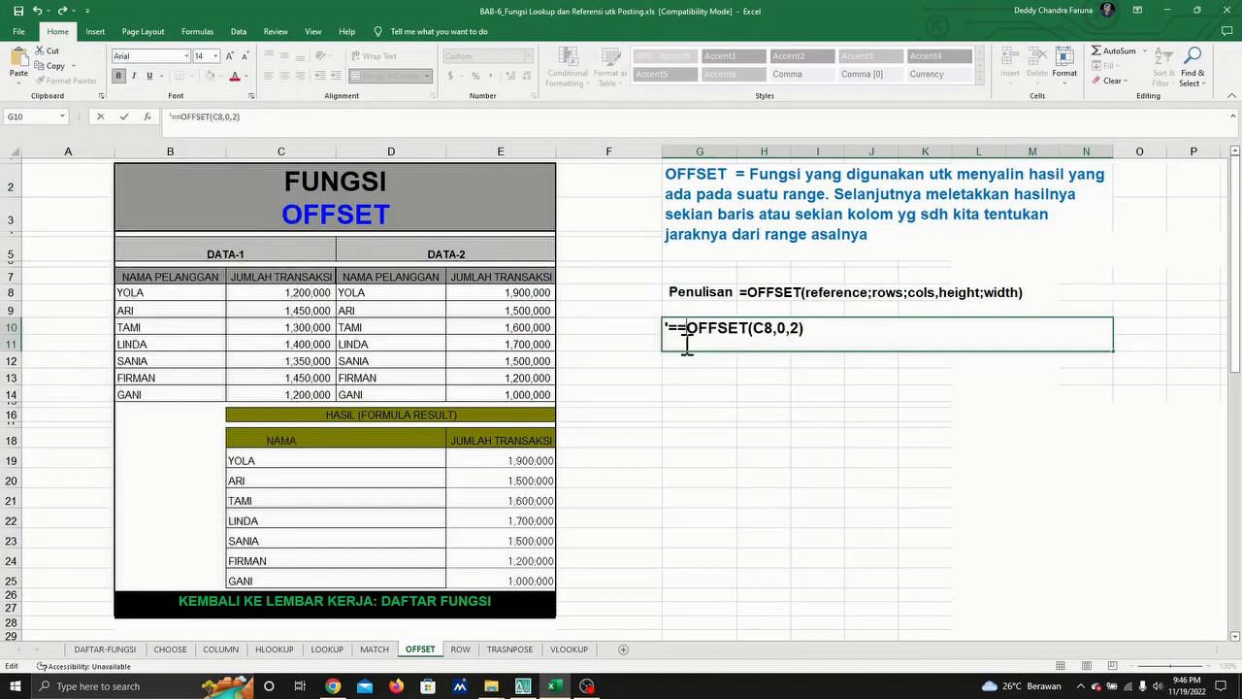
key(BackSpace)
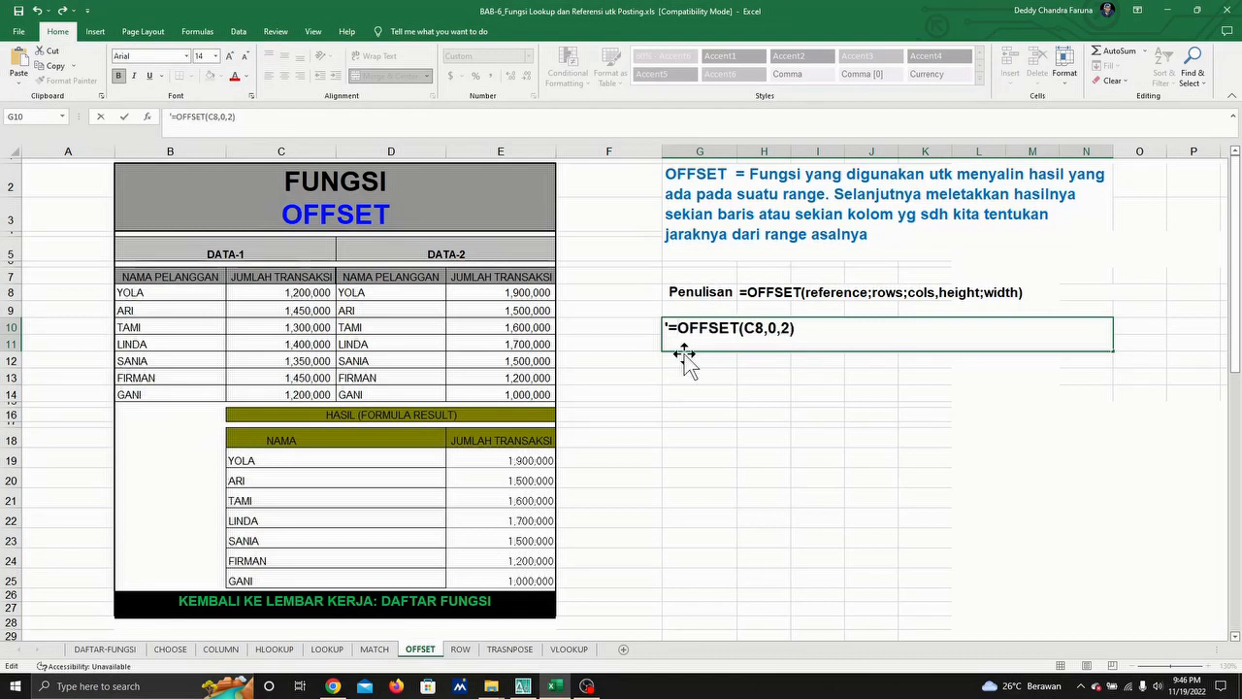
click(764, 475)
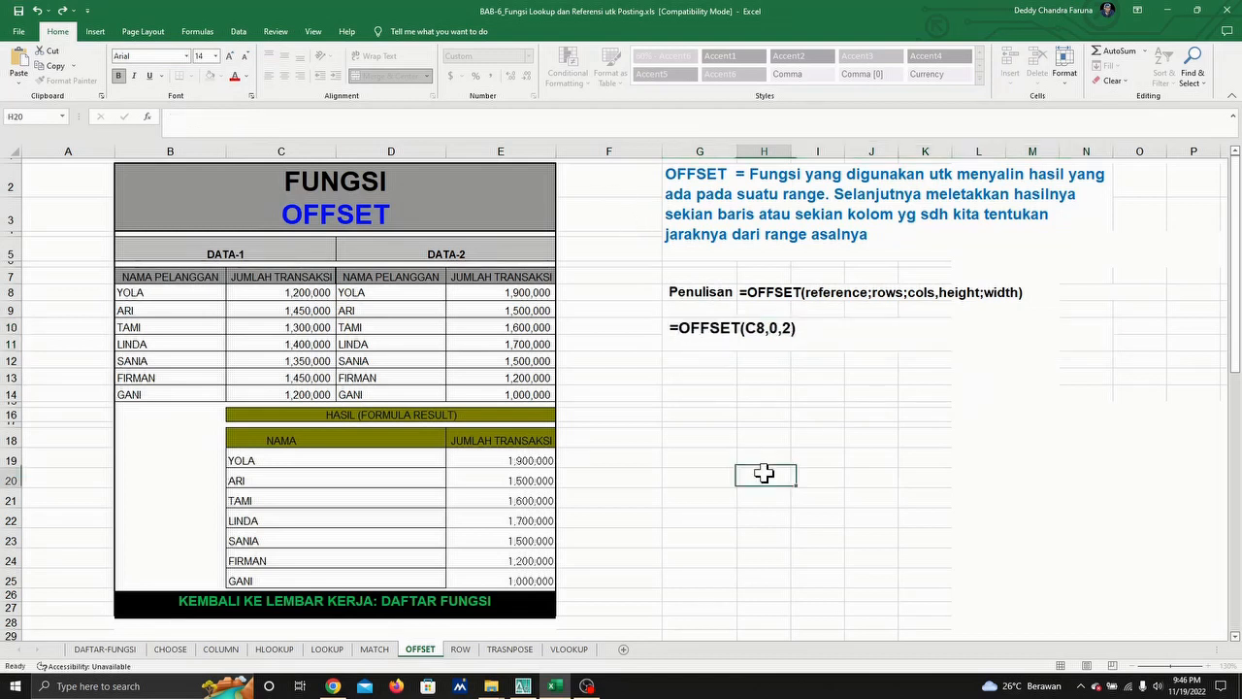
Draw a straight arrow about 4.3 cm high and 4 cm wide from the formula text in G10 to the result in E19.
click(776, 336)
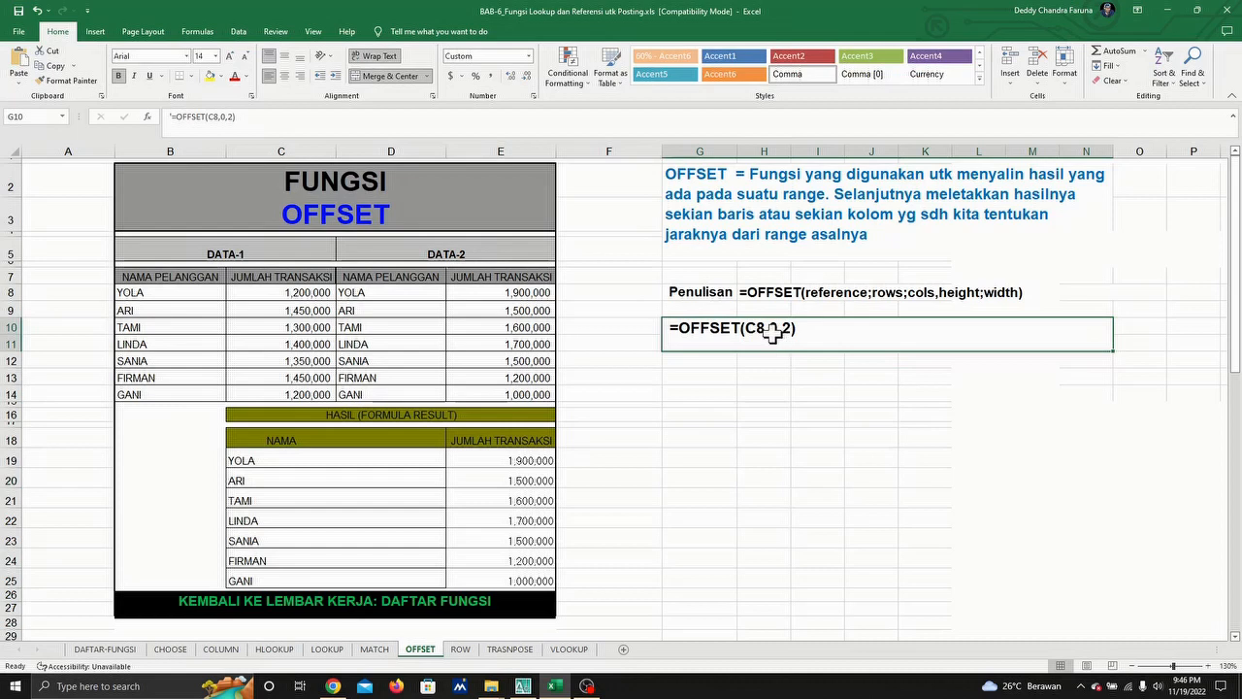
click(95, 31)
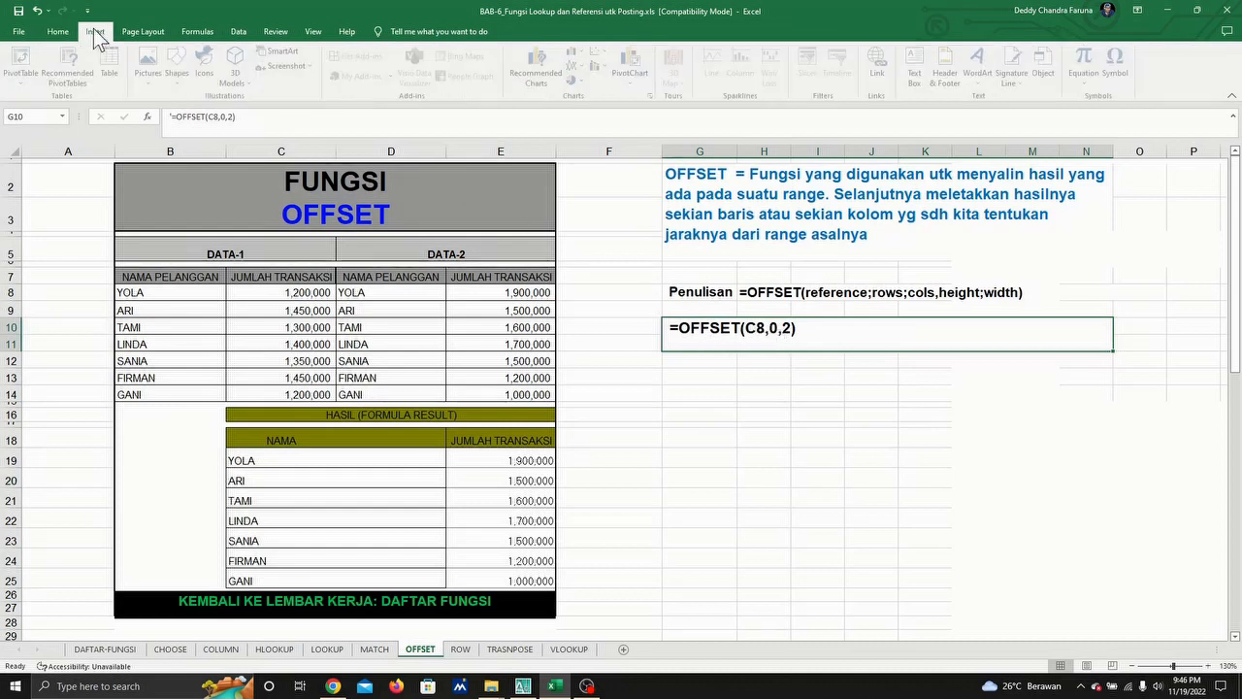
click(180, 62)
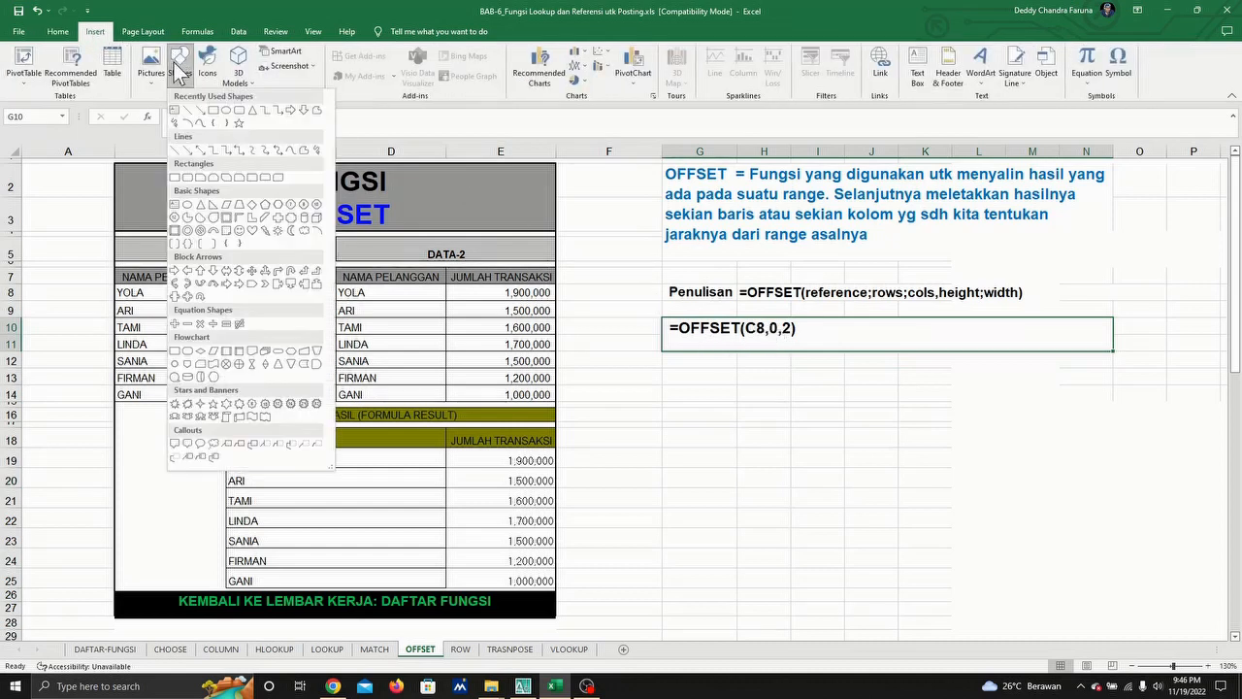
click(219, 122)
mouse_move(673, 328)
mouse_down()
mouse_move(585, 363)
mouse_move(551, 460)
mouse_up()
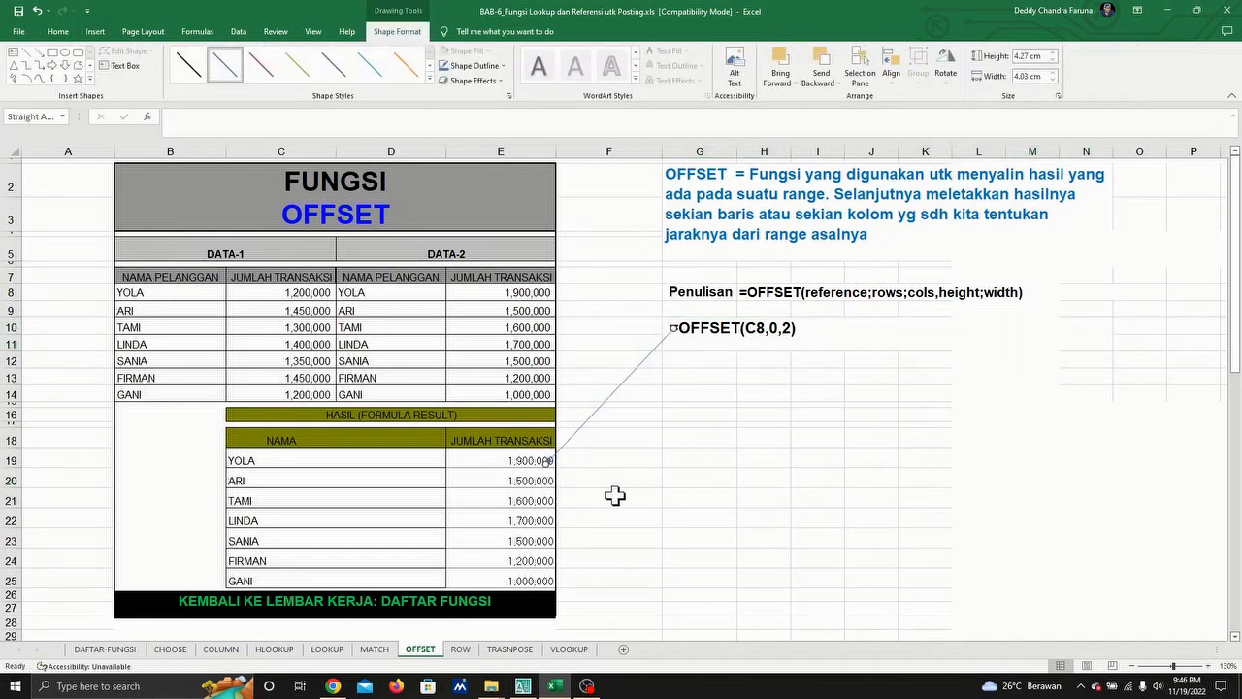
click(611, 497)
Compare the OFFSET formula references in E20 and E19.
click(507, 481)
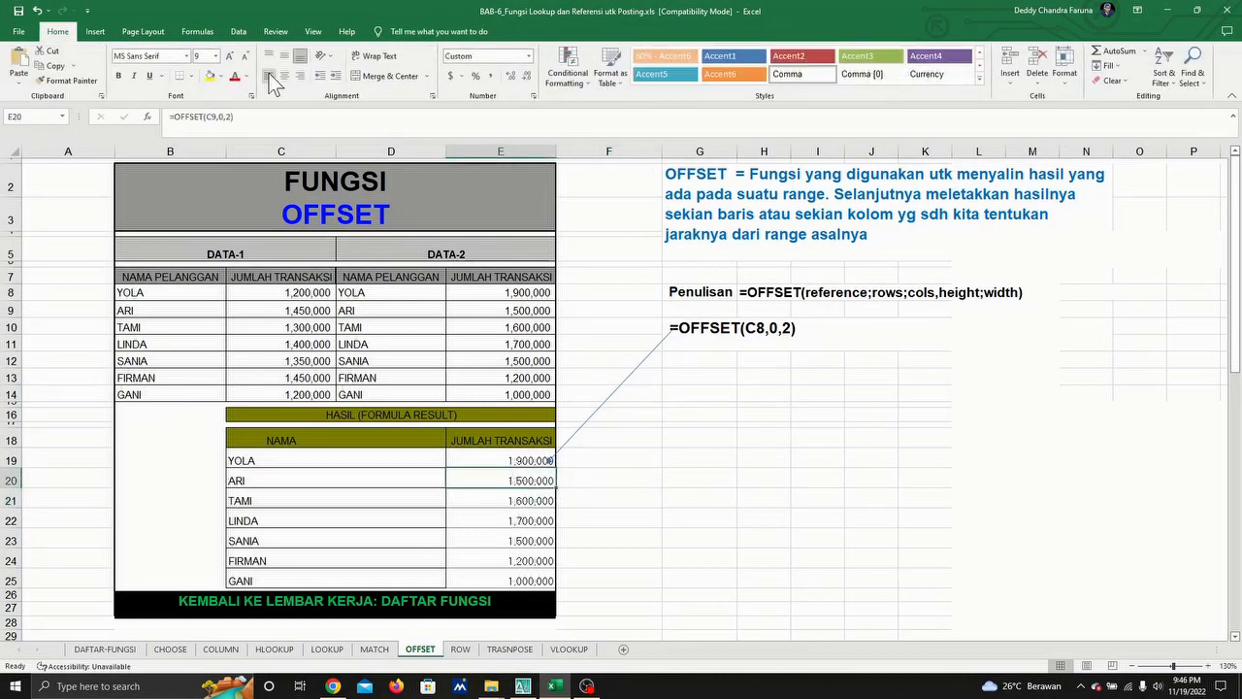
click(200, 116)
key(Escape)
click(512, 458)
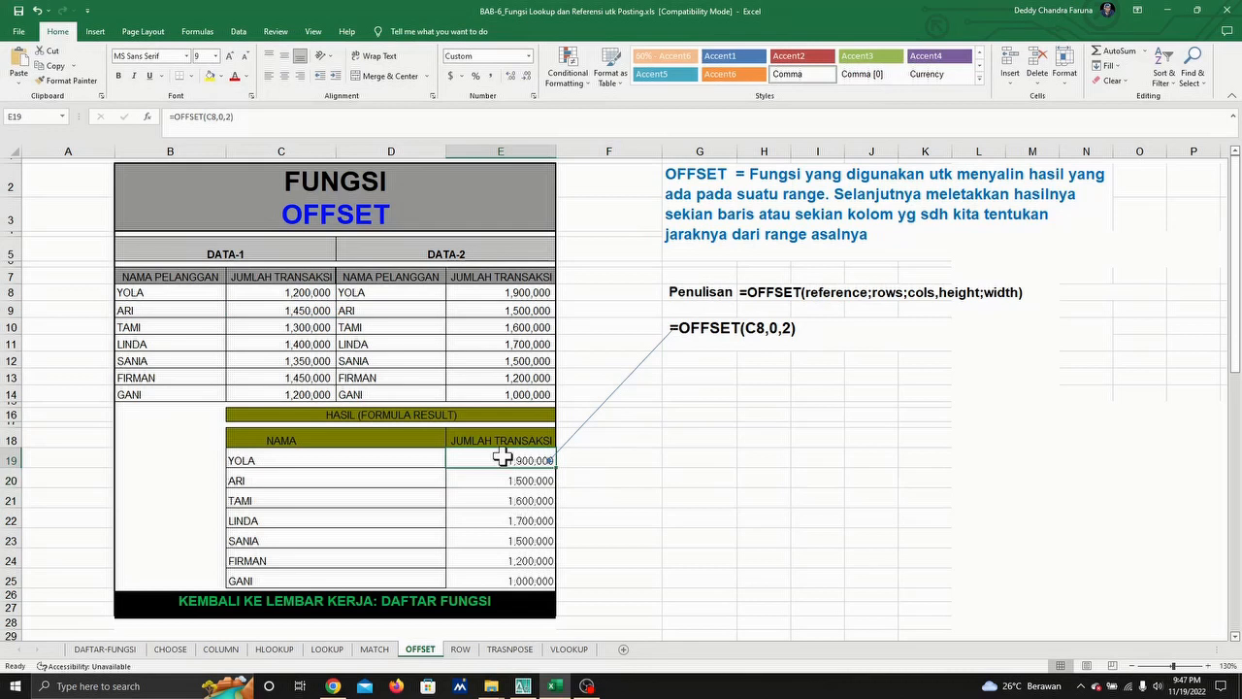
Compare the OFFSET formulas in E19 and E20, and fill the formula from E20 down to E25.
click(494, 481)
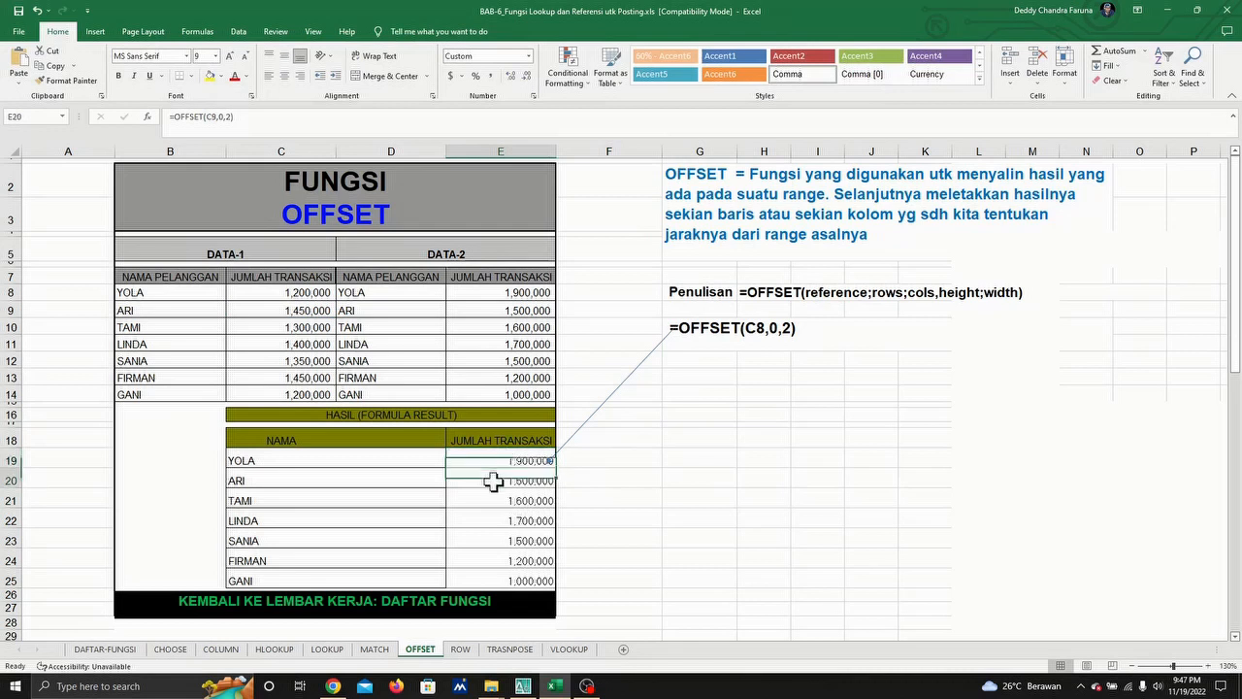
click(514, 461)
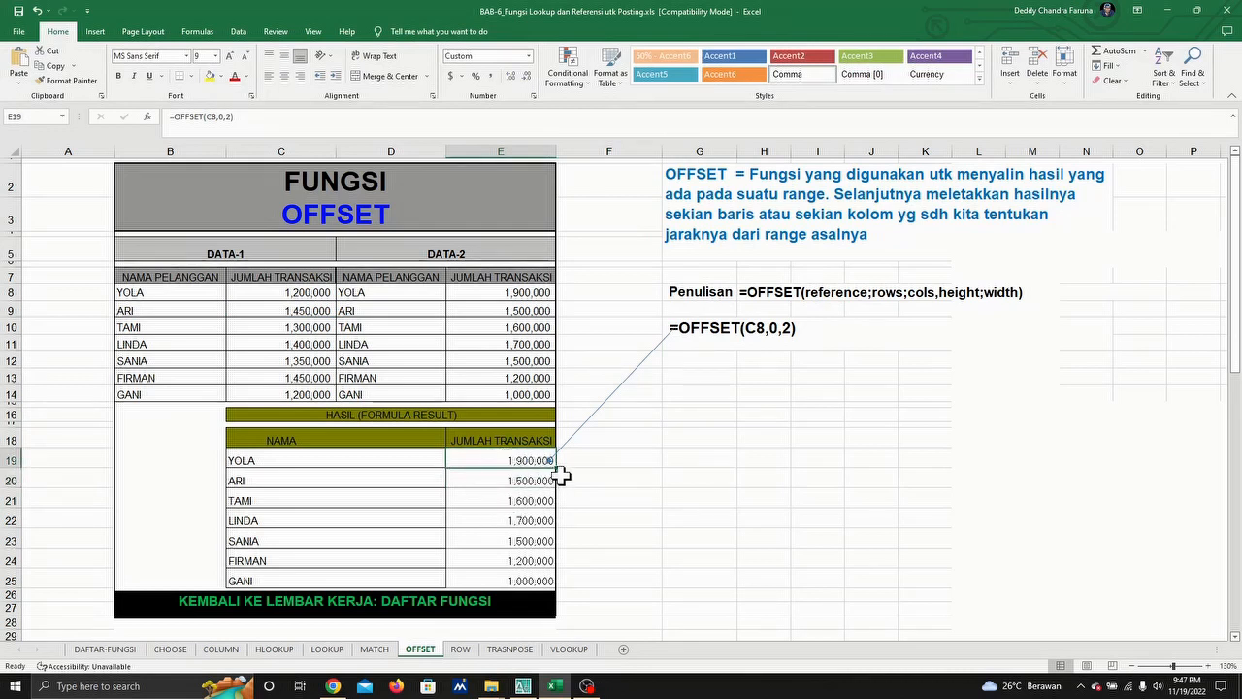
click(534, 481)
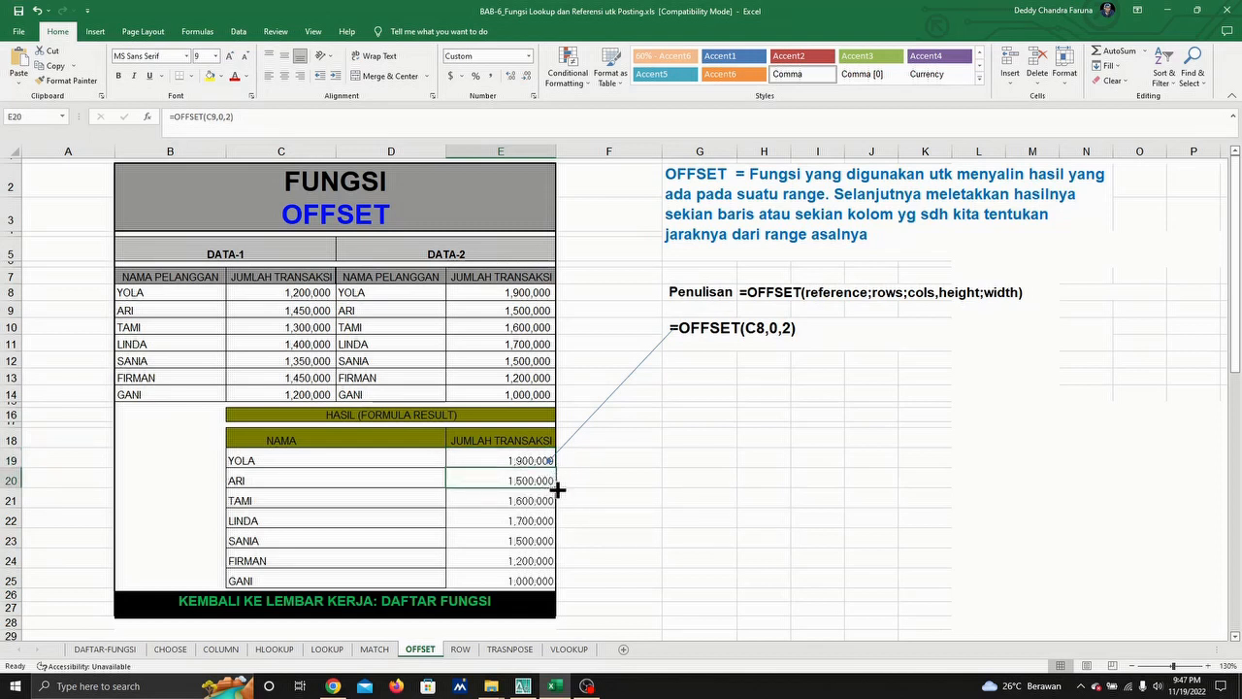
drag(557, 490, 561, 580)
click(649, 534)
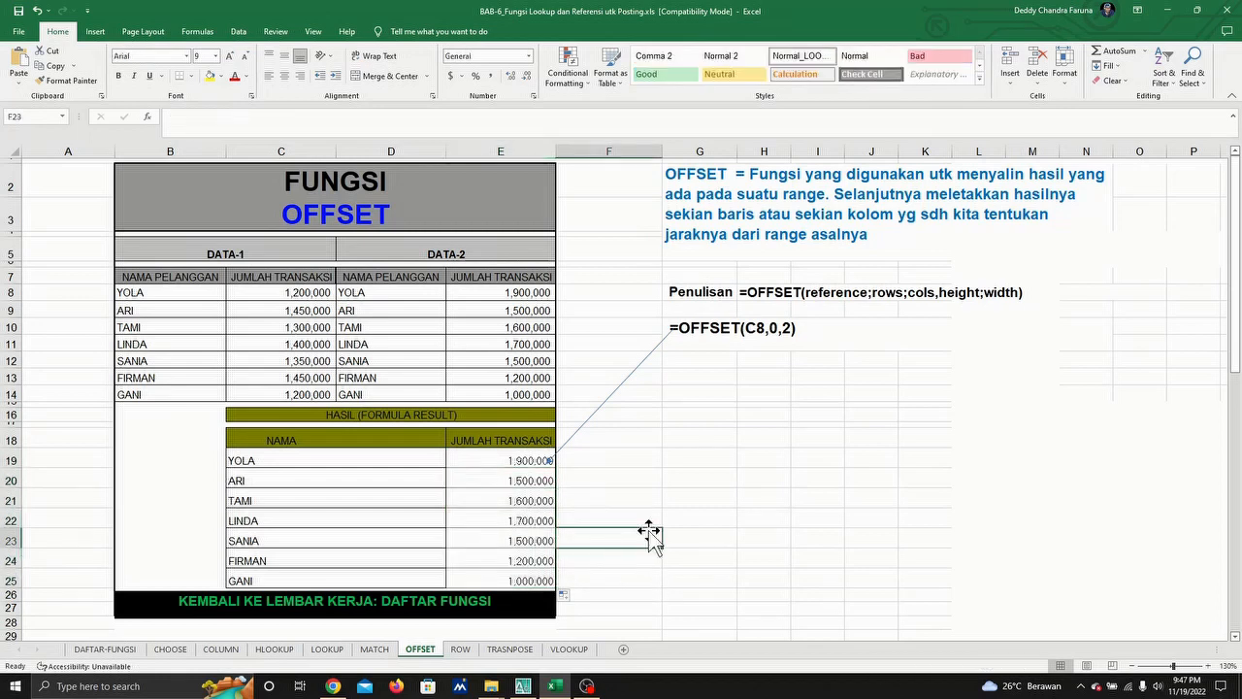
Open the ROW sheet and inspect the formula behind the result in D8.
scroll(650, 533, down, 3)
scroll(655, 524, up, 3)
click(468, 650)
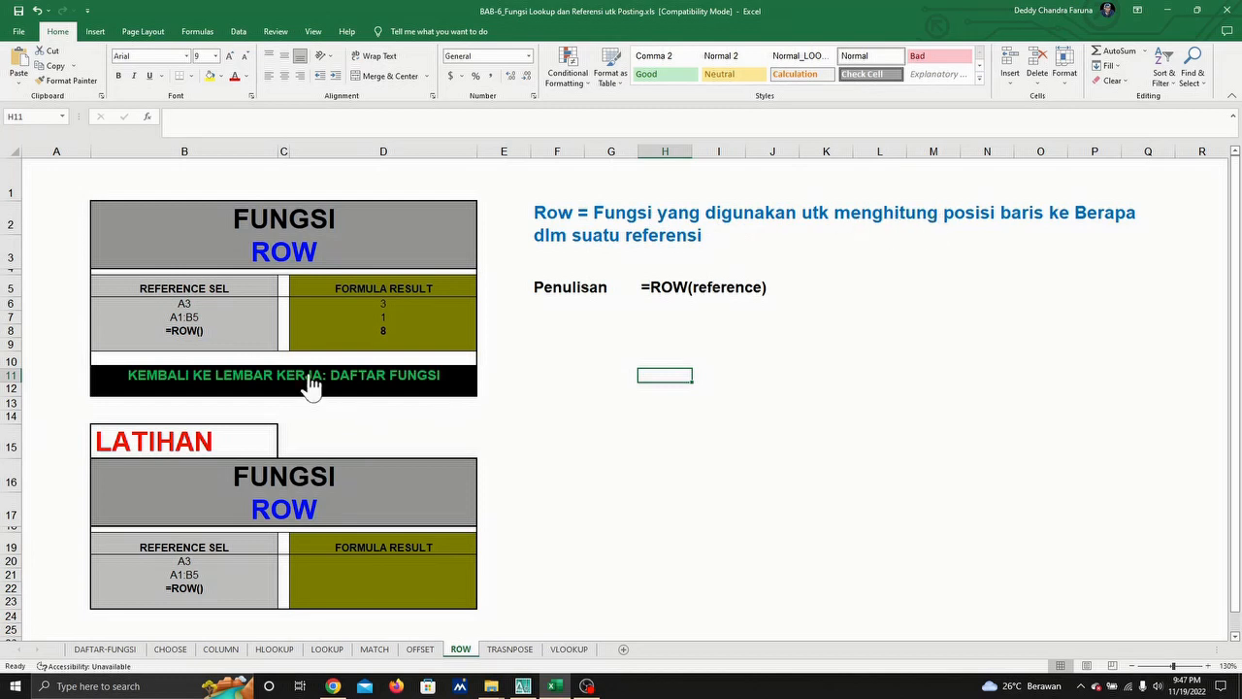
click(383, 330)
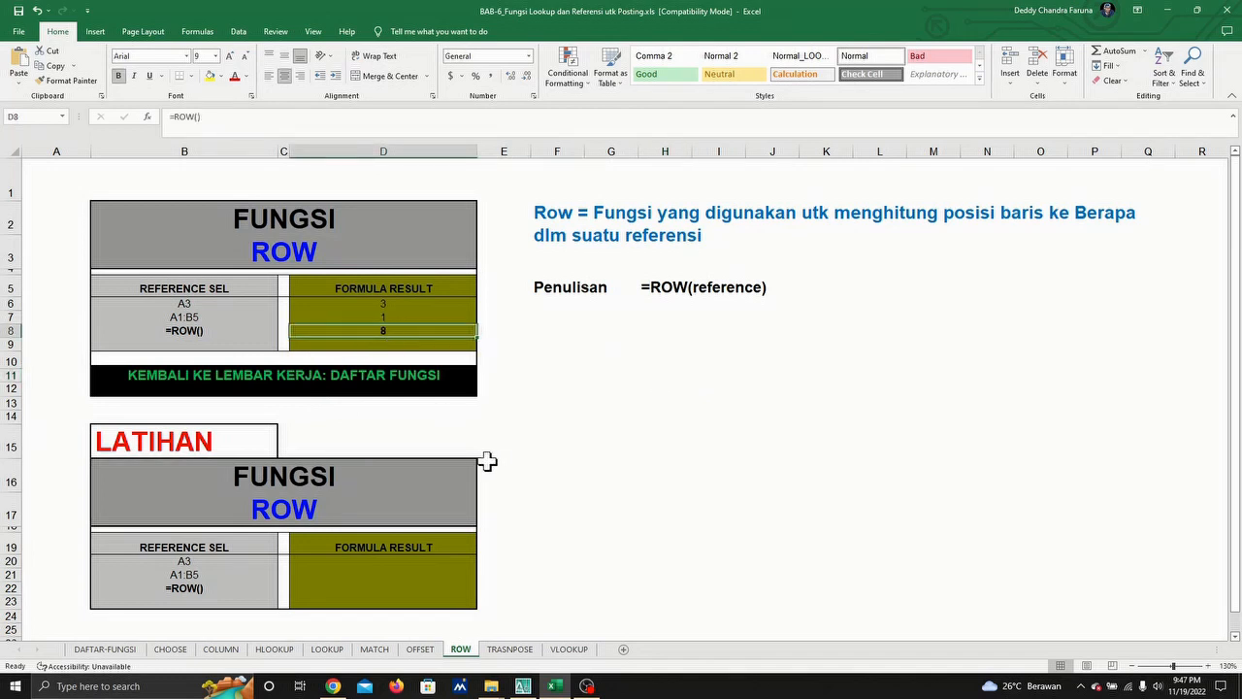
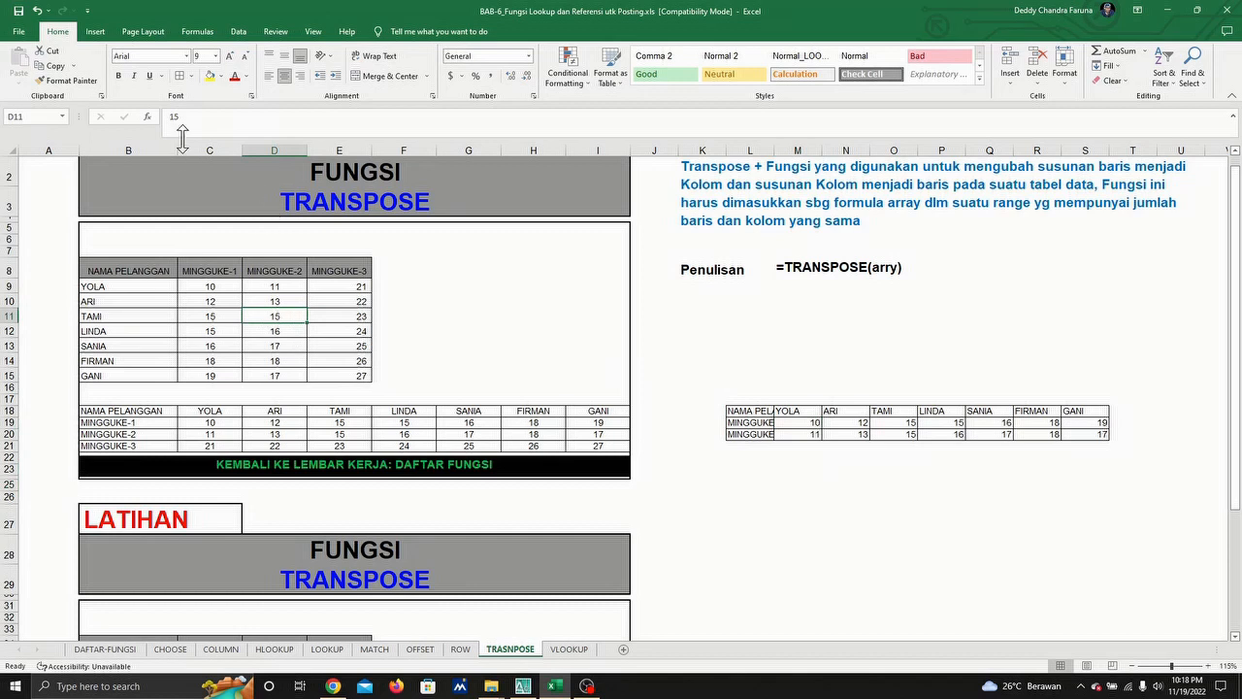
Try setting D11 in the TRANSPOSE source table to 100 to test the linked transposed tables, and undo the change.
drag(193, 117, 153, 119)
click(180, 119)
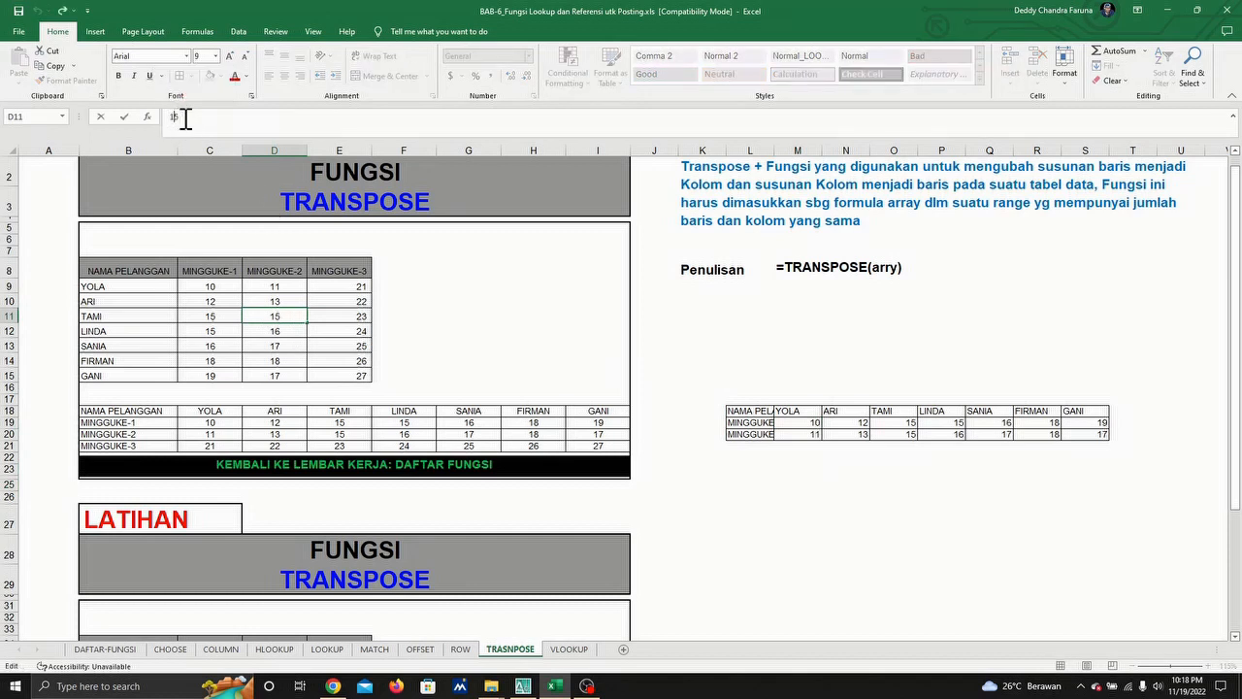
text(1)
key(Return)
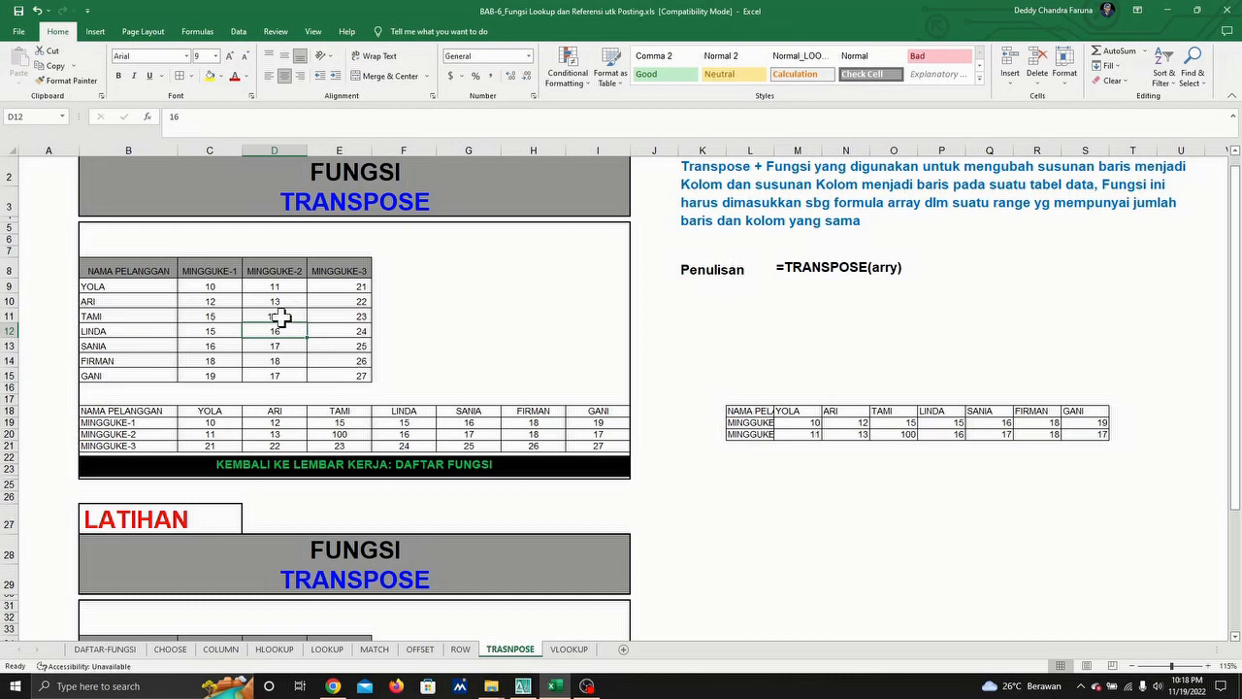
key(ctrl+z)
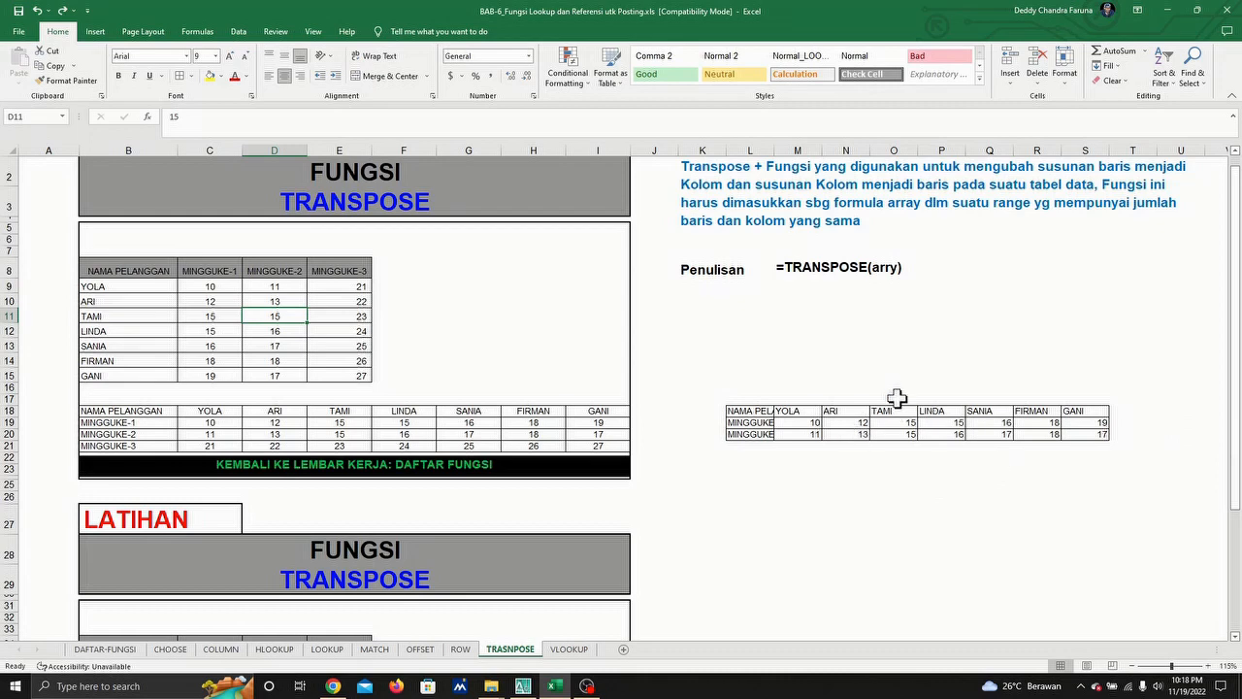
Copy the source table B8:E15 and paste all of it transposed at L26 with Paste Special.
scroll(897, 398, down, 2)
scroll(897, 398, up, 1)
drag(122, 270, 323, 375)
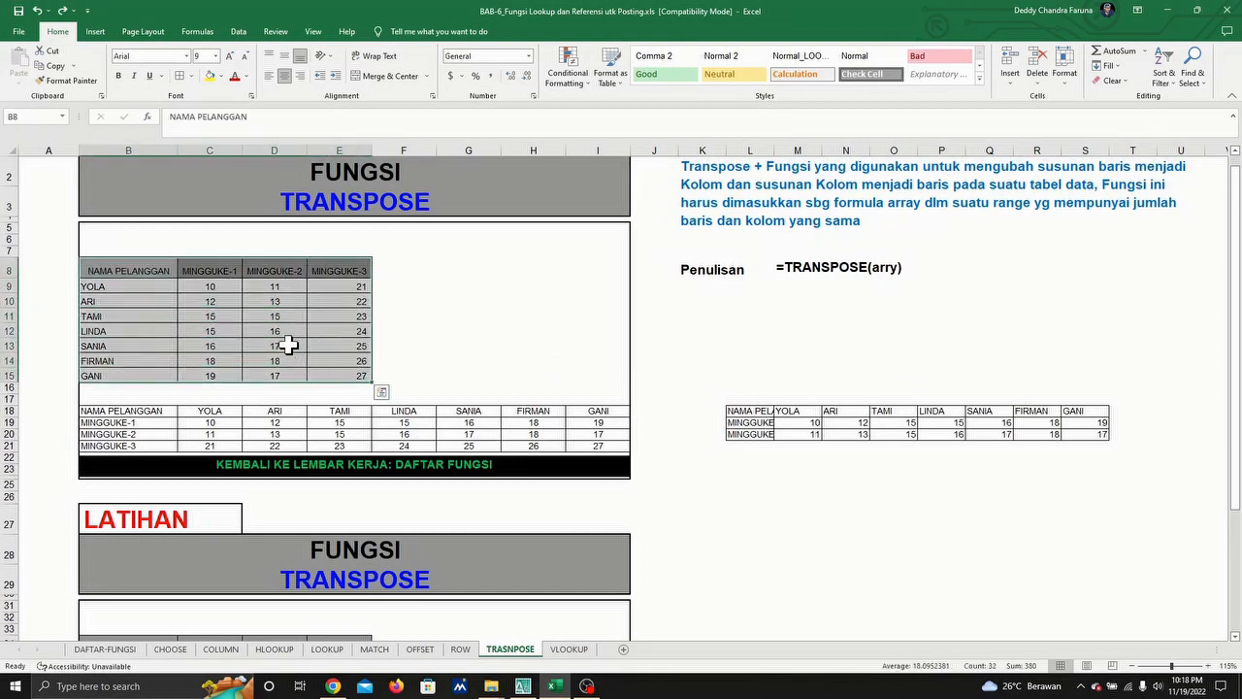
right_click(291, 350)
click(334, 62)
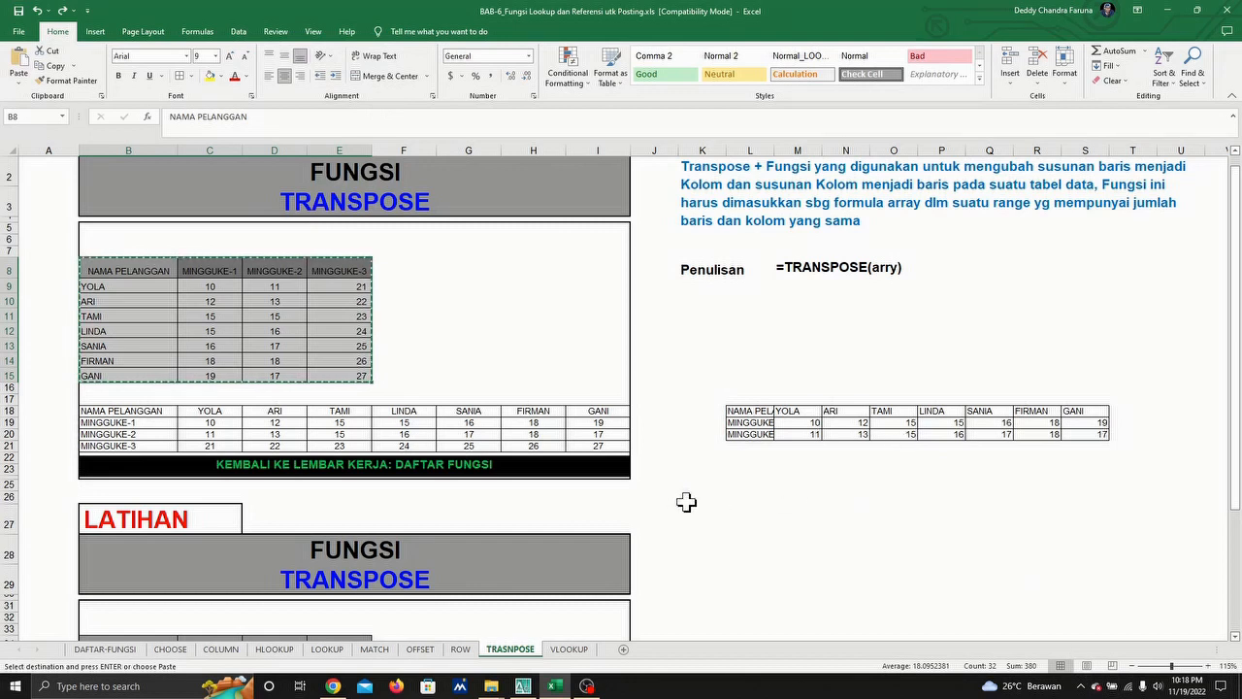
click(748, 499)
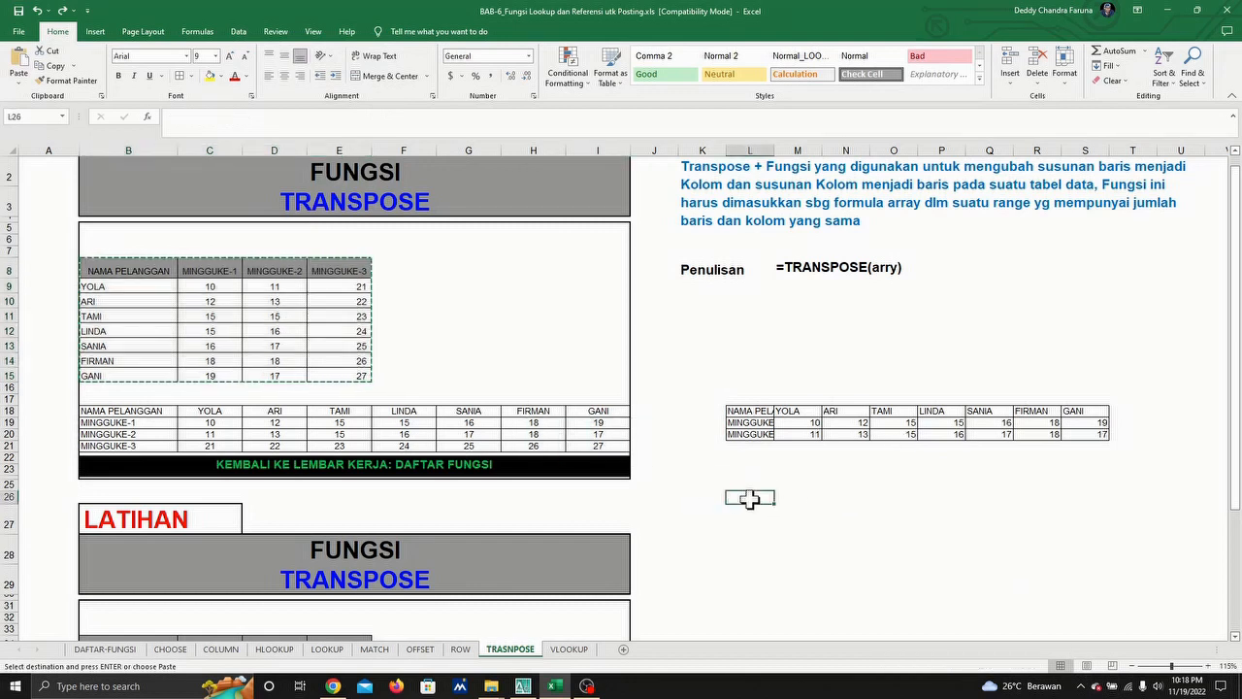
right_click(749, 499)
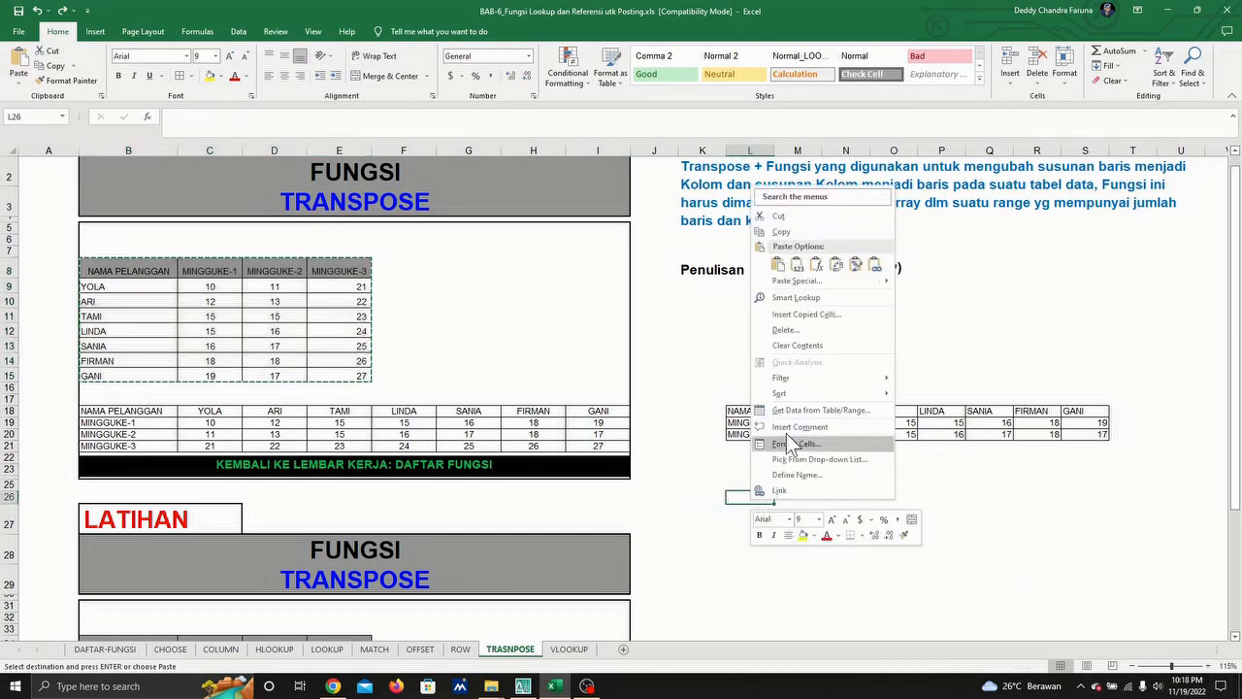
click(809, 282)
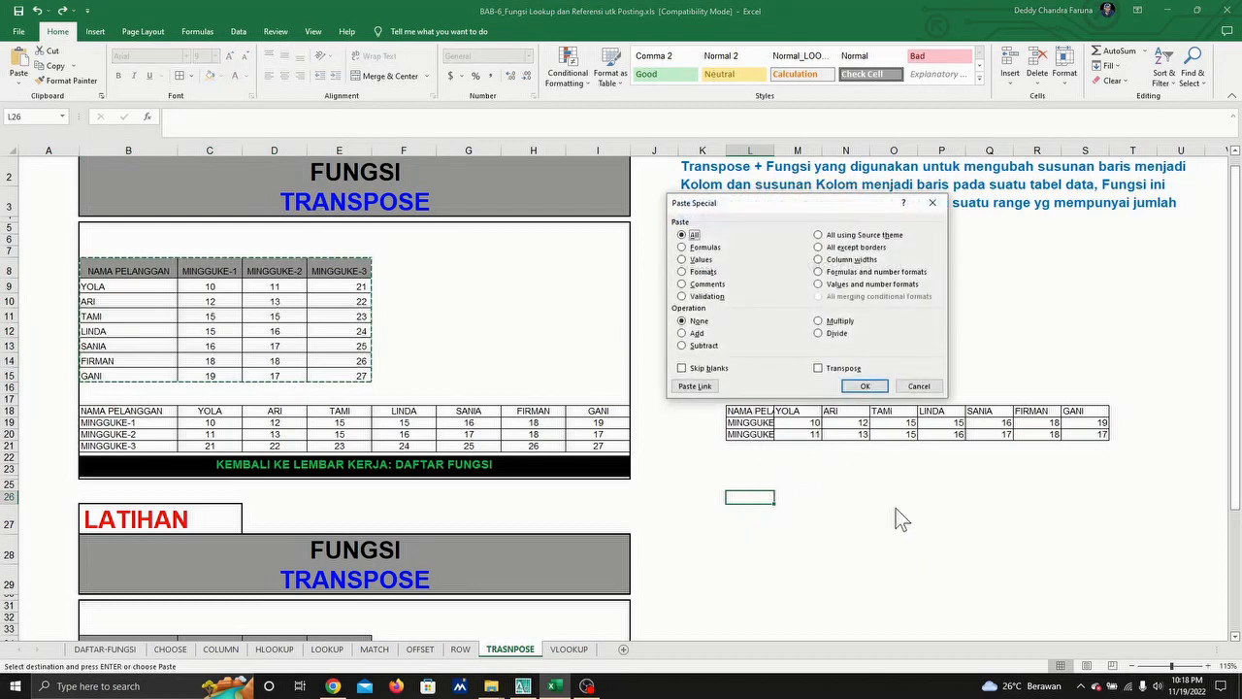
click(818, 369)
click(864, 386)
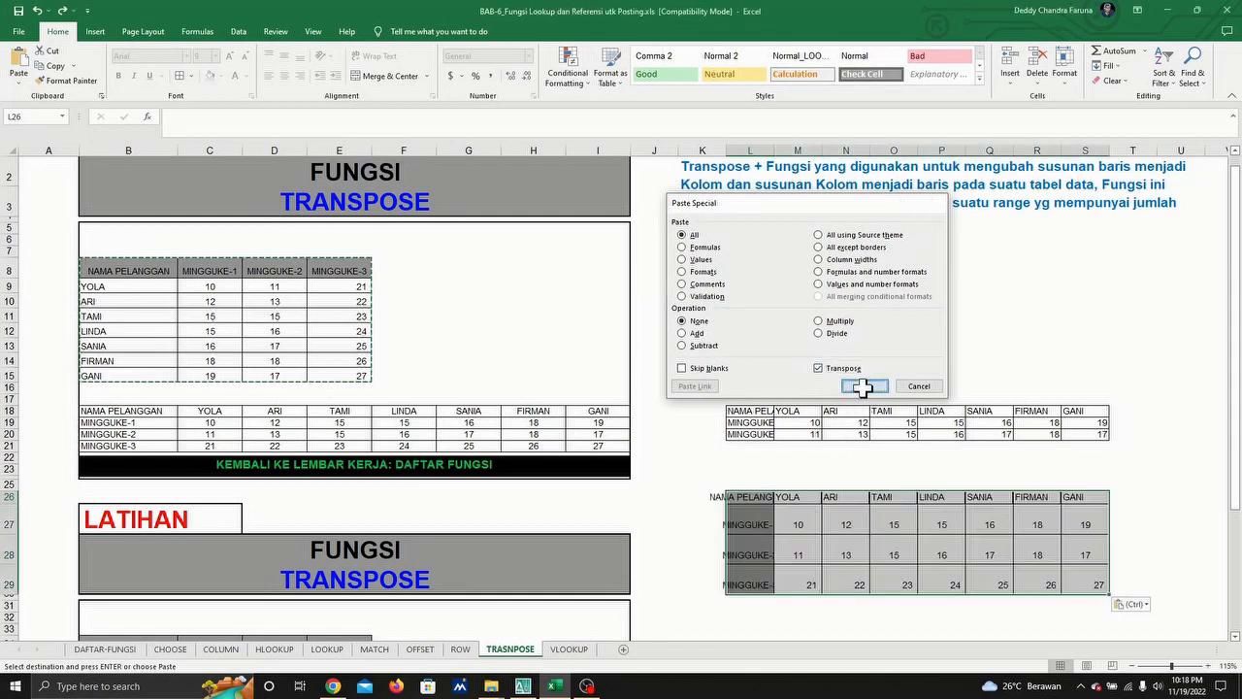
Examine the contents of several cells in the transposed copy, including M27, N27 and S28, for formulas.
scroll(941, 487, down, 2)
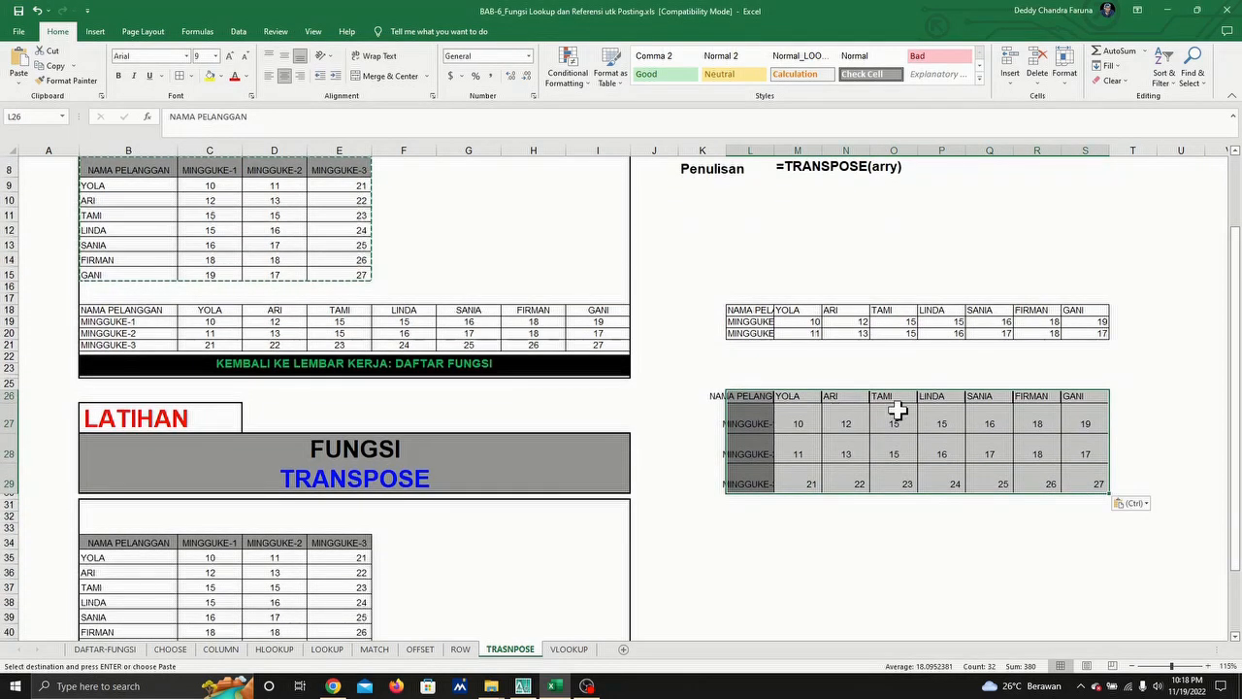
click(973, 547)
click(804, 421)
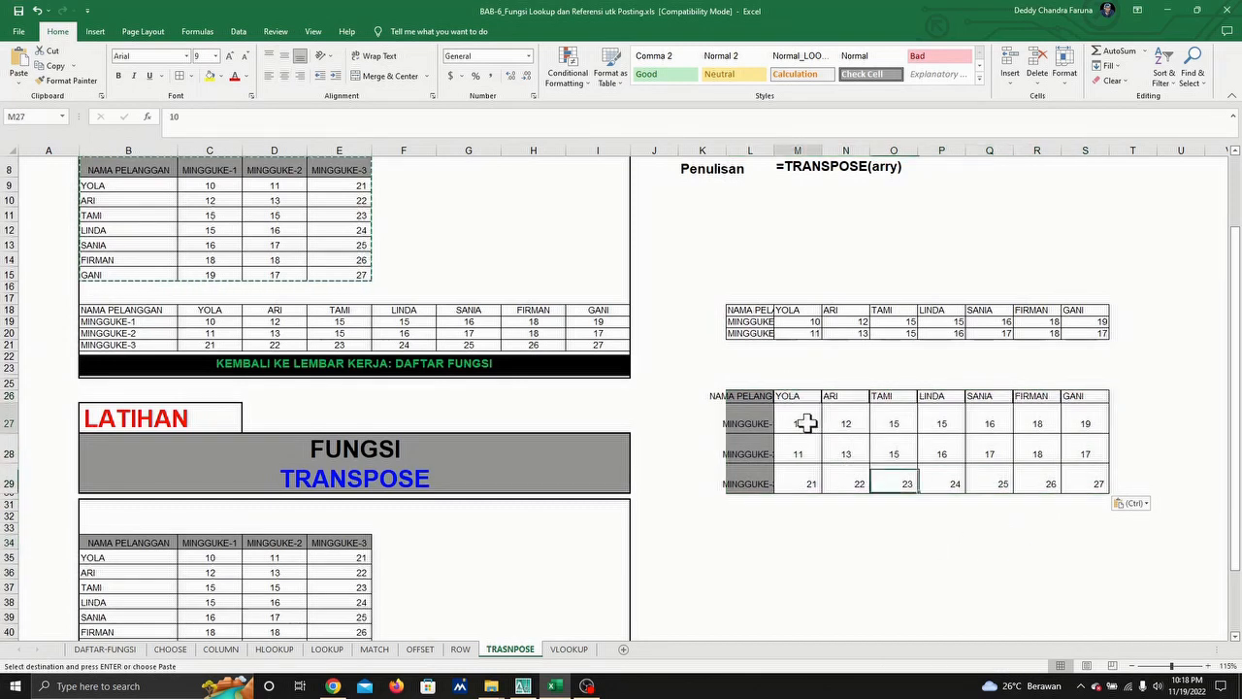
click(849, 421)
click(952, 440)
click(1007, 480)
click(1071, 459)
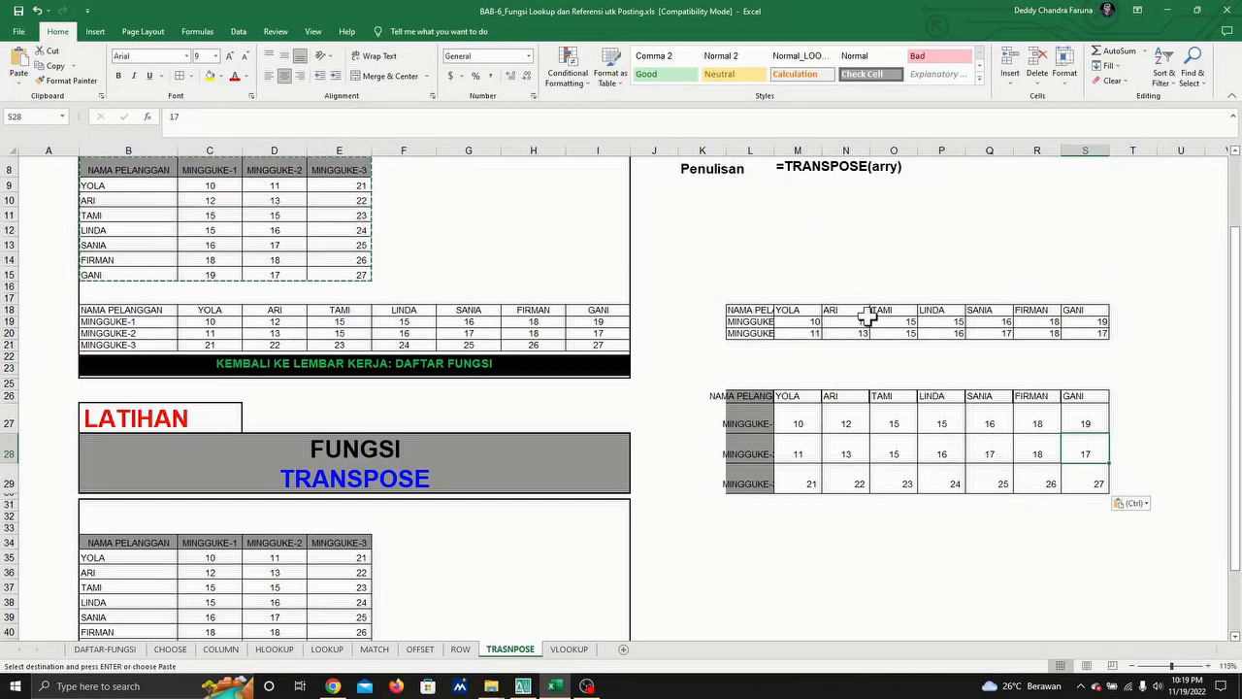
Undo the transposed paste at L26 and the earlier border formatting of the table at L18:S20.
drag(699, 365, 1149, 552)
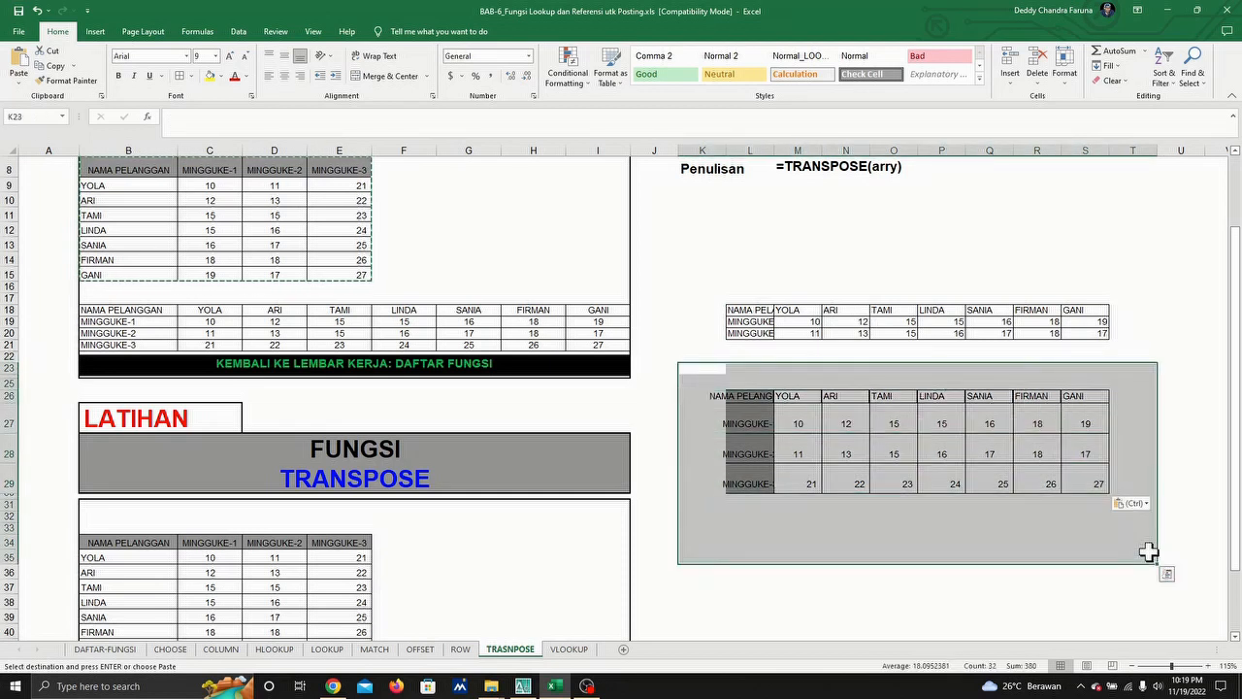
key(ctrl+z)
key(ctrl+z)
click(808, 415)
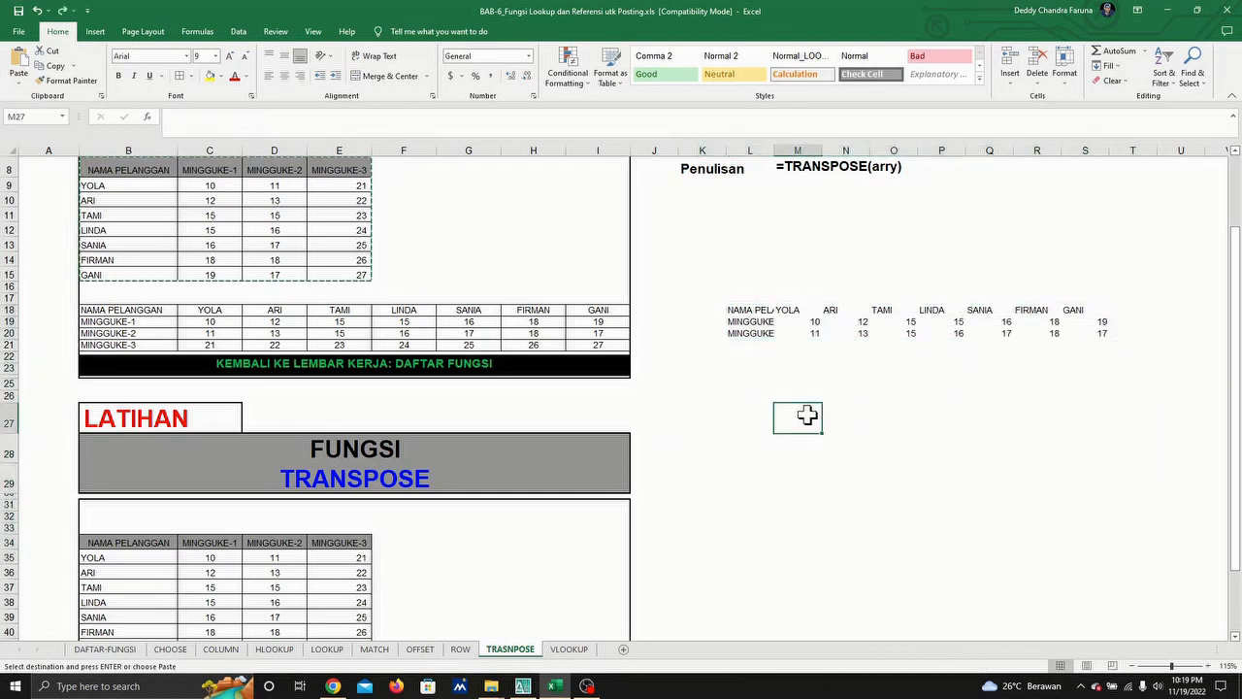
Inspect the TRANSPOSE array formula across the header cells from B18 to I18 and in I19.
click(121, 310)
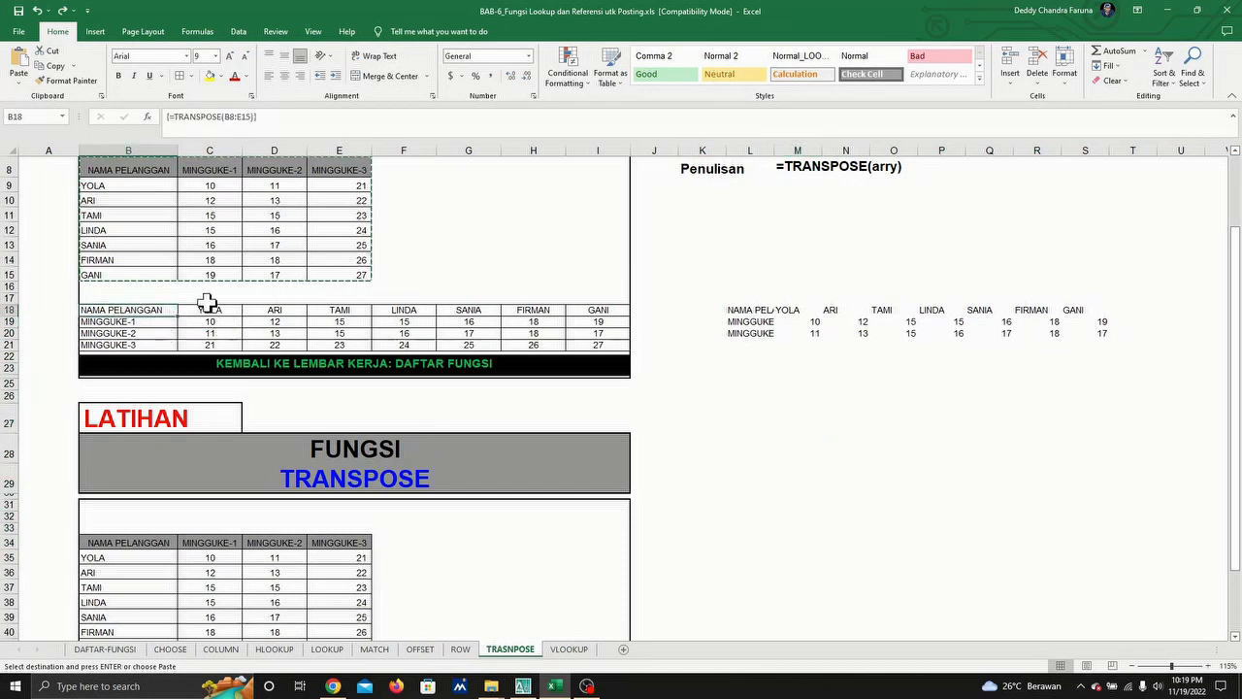
click(206, 301)
click(217, 308)
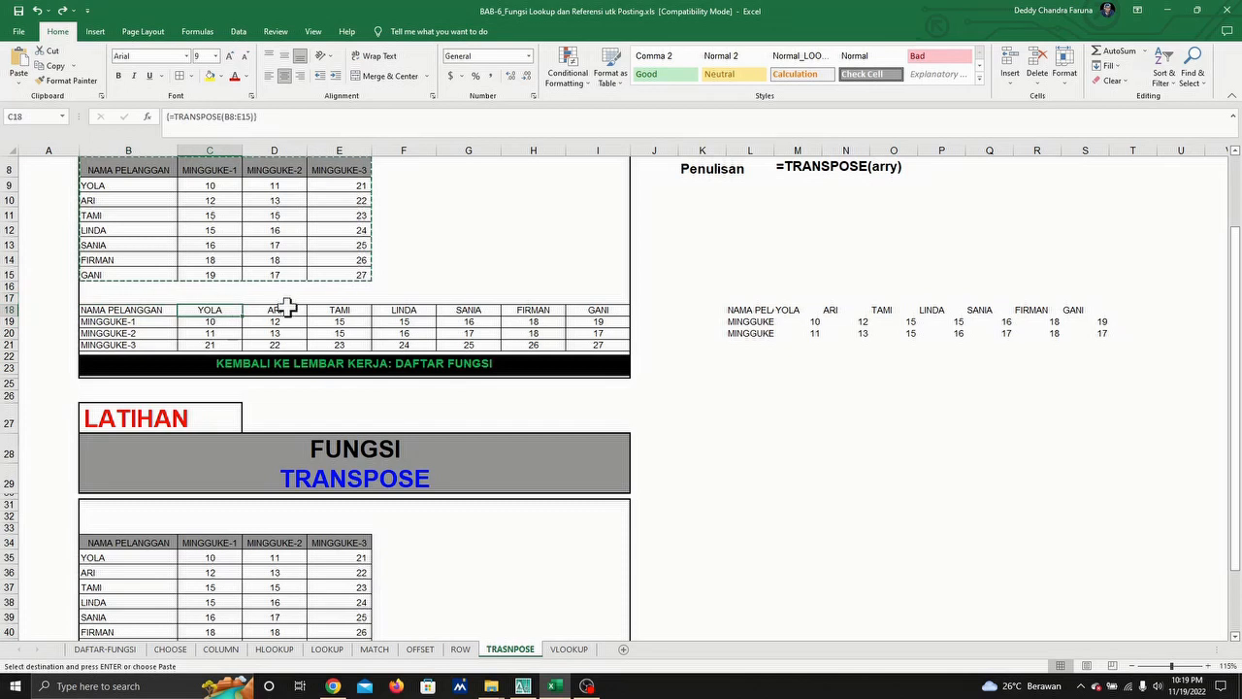
click(408, 310)
click(473, 311)
click(521, 312)
click(587, 312)
click(602, 324)
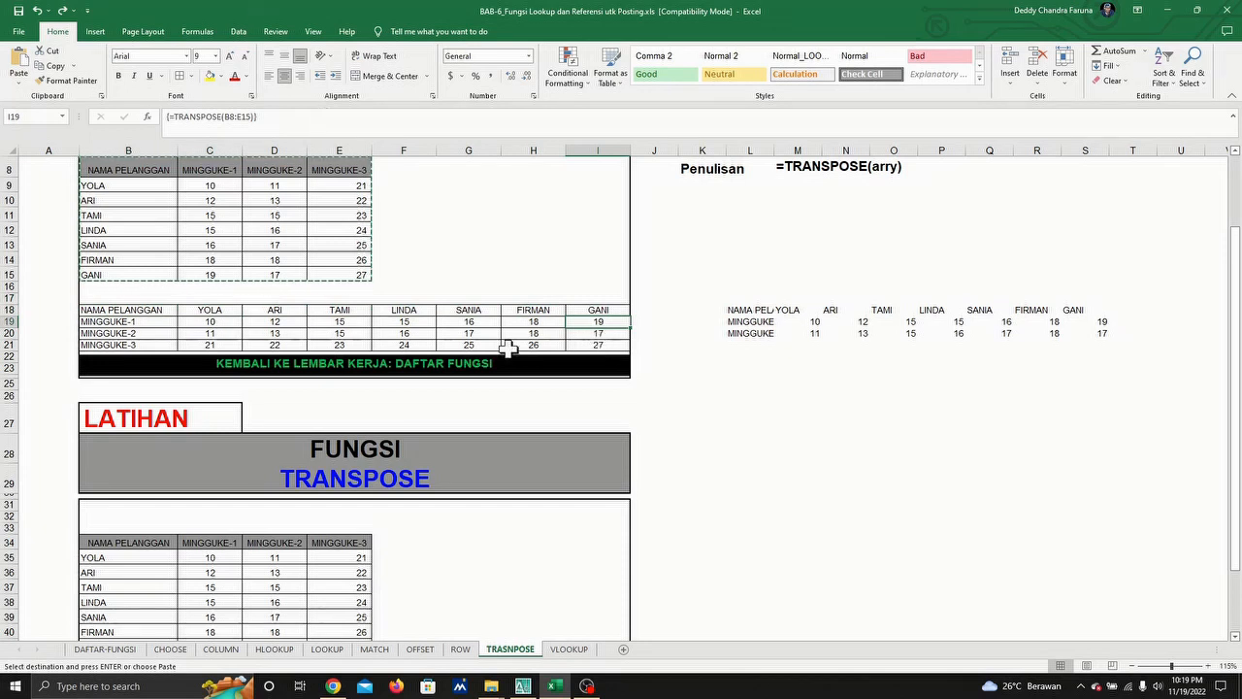
Review the HLOOKUP sheet's data table and the cell references of the formulas in E9 and C9 for comparison with VLOOKUP.
click(580, 650)
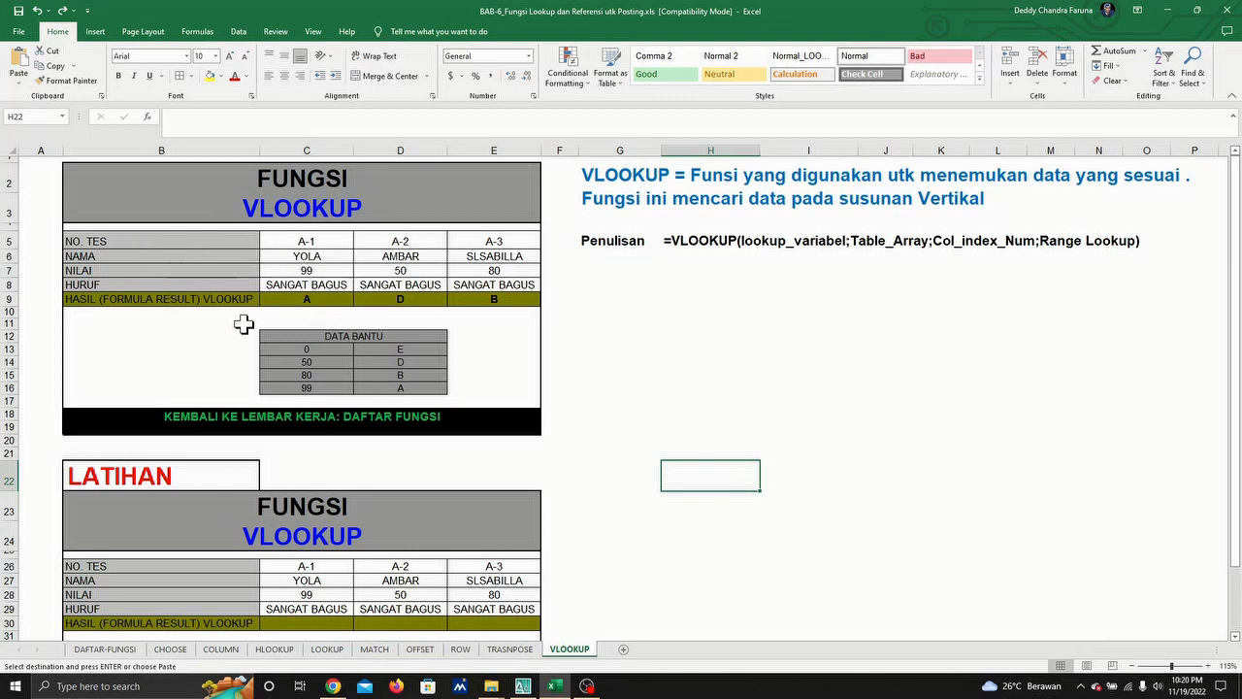
click(274, 649)
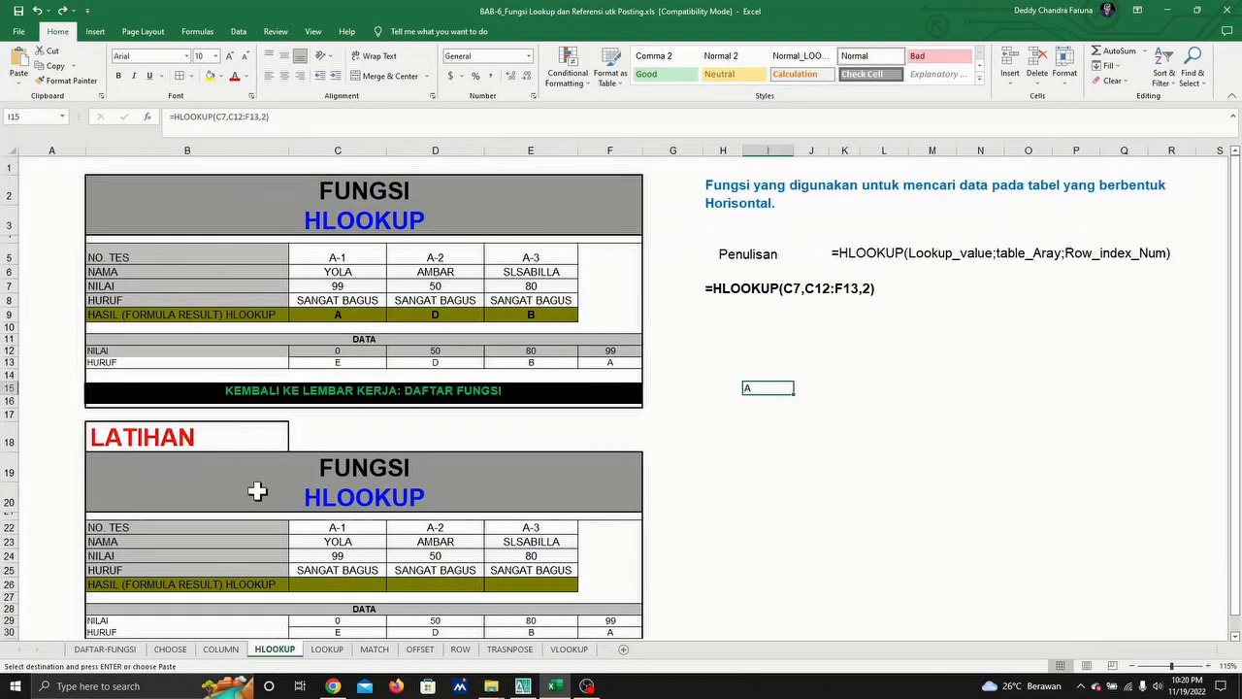
click(331, 361)
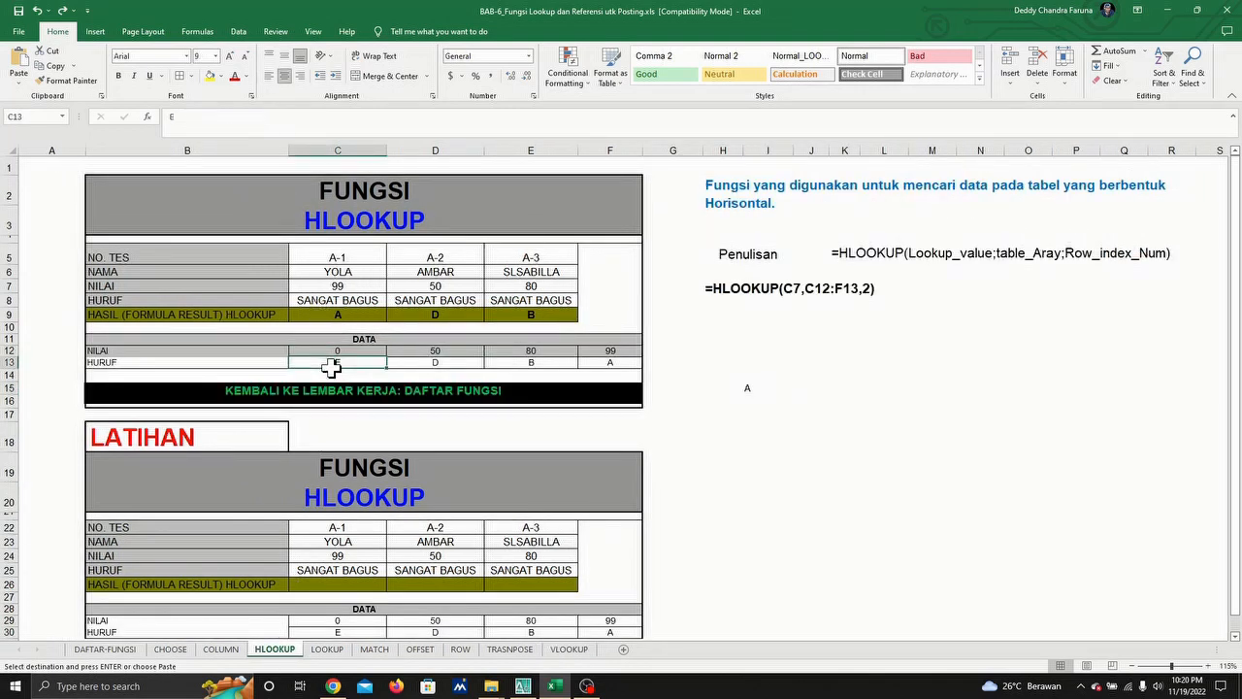
click(531, 314)
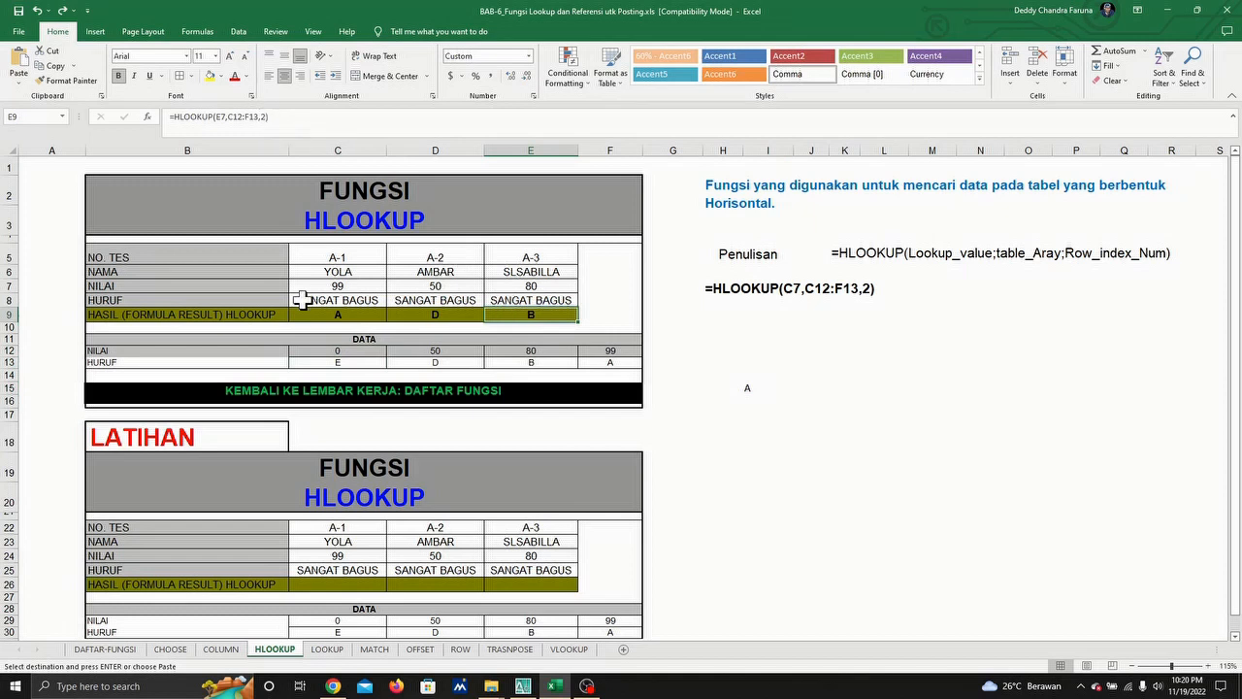
click(326, 350)
click(326, 362)
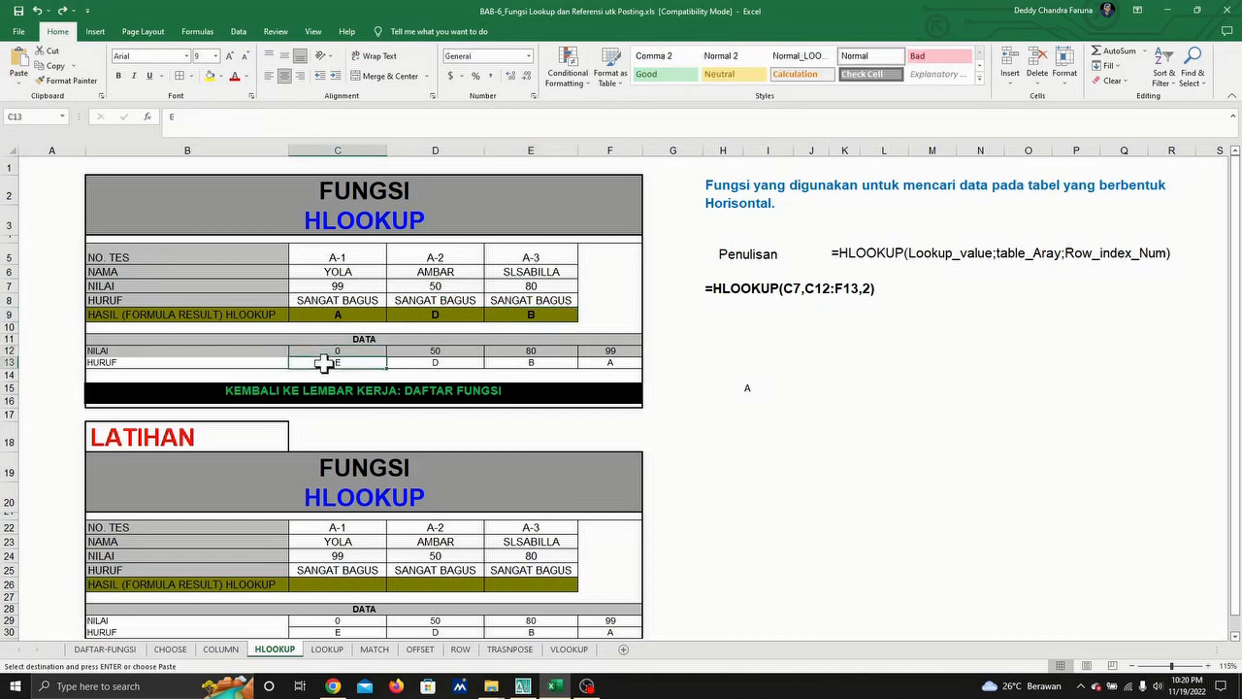
click(362, 313)
click(233, 115)
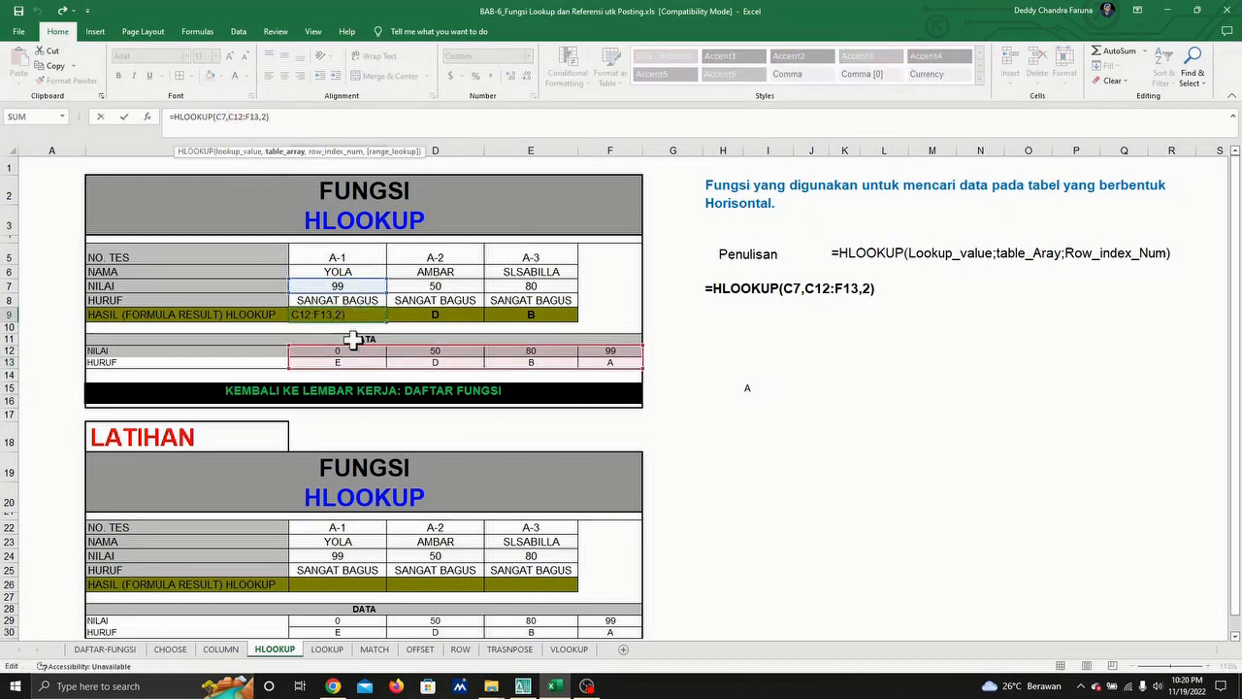
key(Escape)
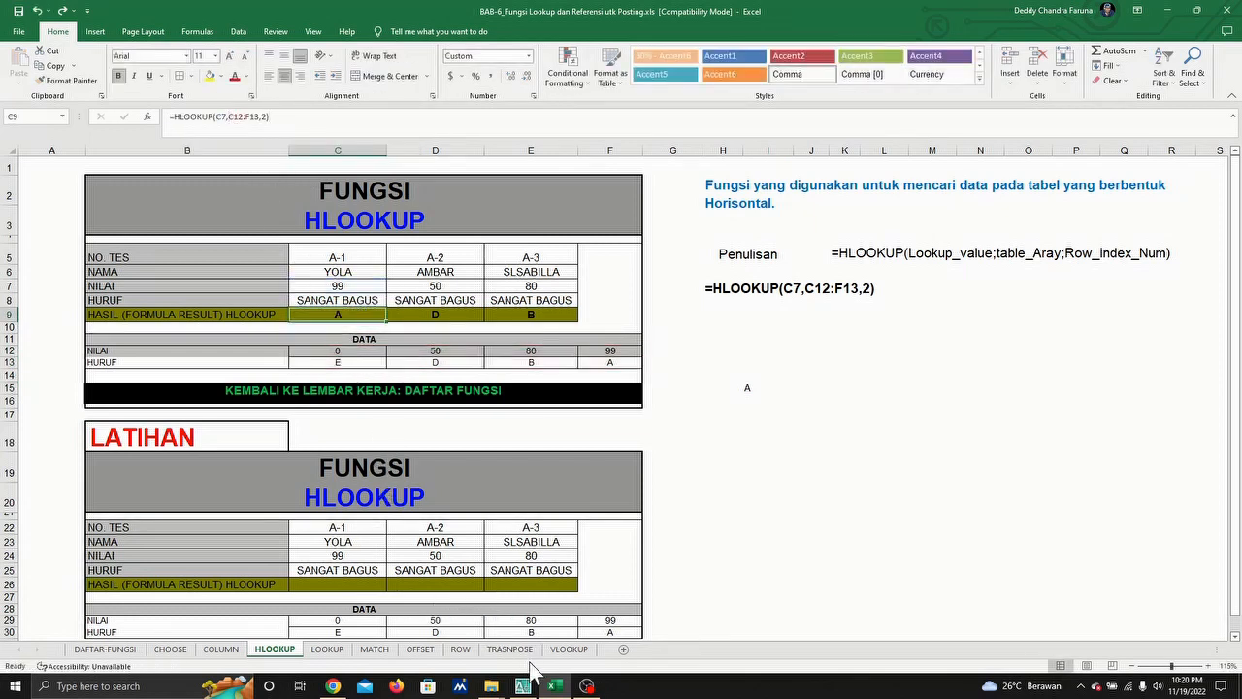
Merge G8:O9 on the VLOOKUP sheet into one wrapped, top-left aligned cell with font size 14.
click(570, 650)
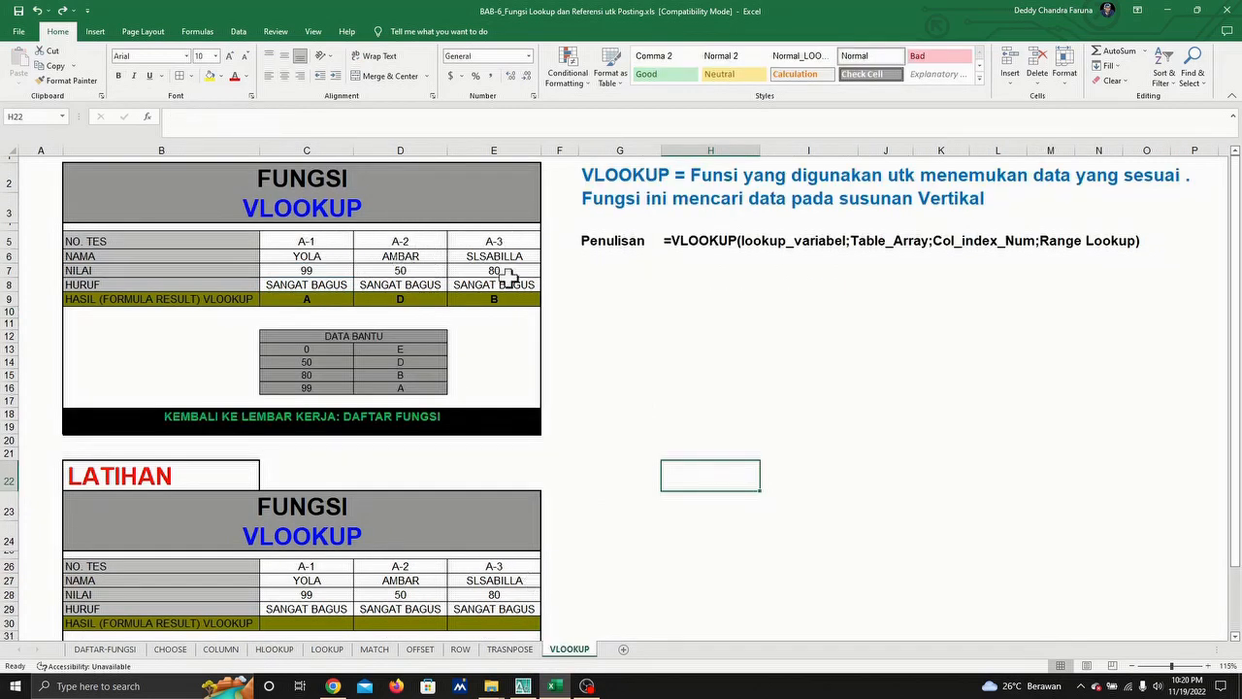
click(610, 297)
drag(620, 285, 1145, 293)
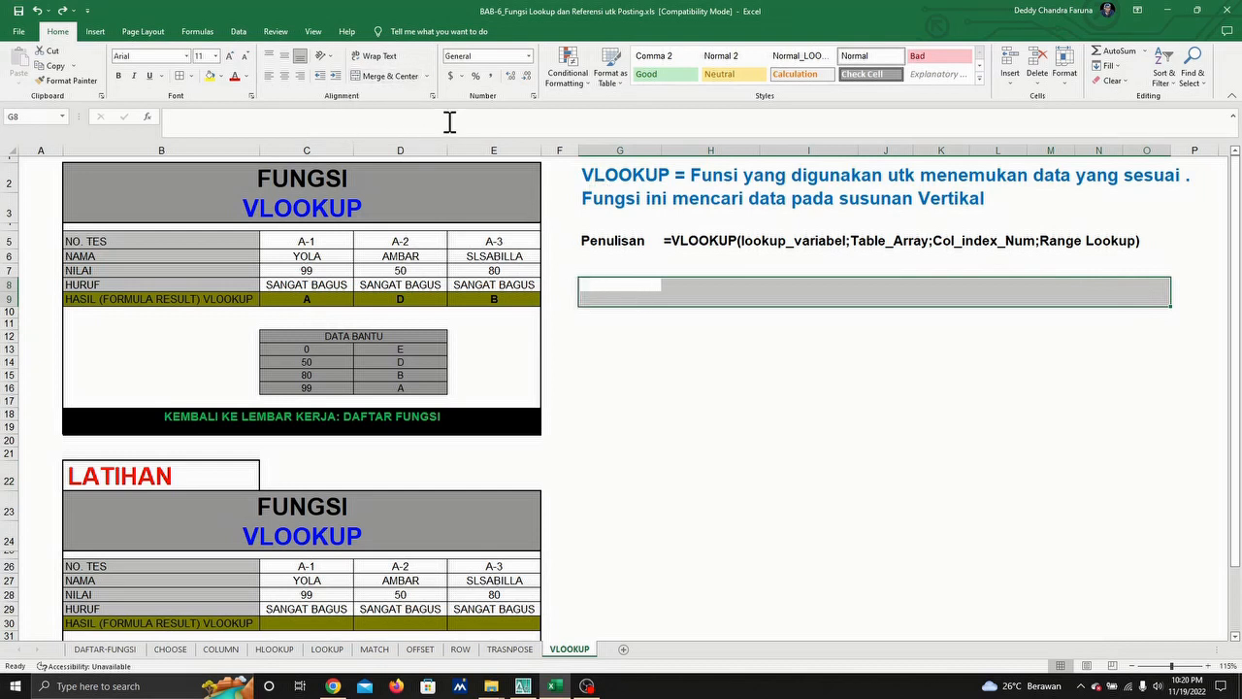
click(388, 76)
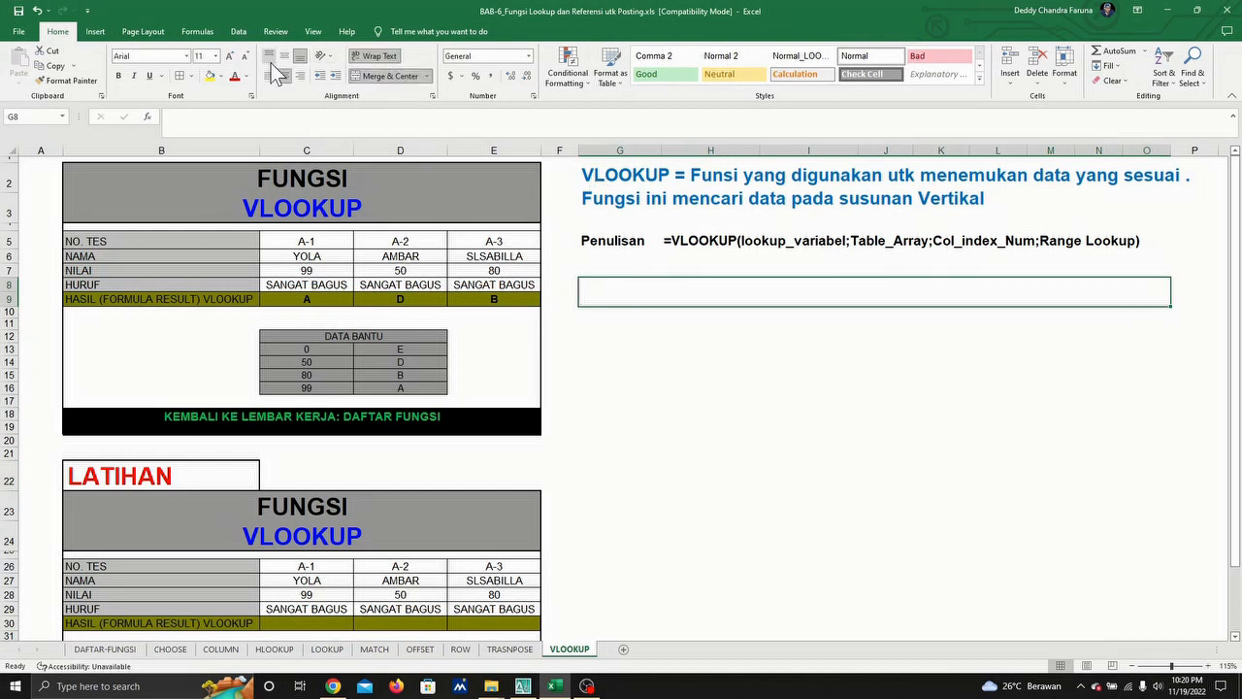
click(210, 57)
click(215, 56)
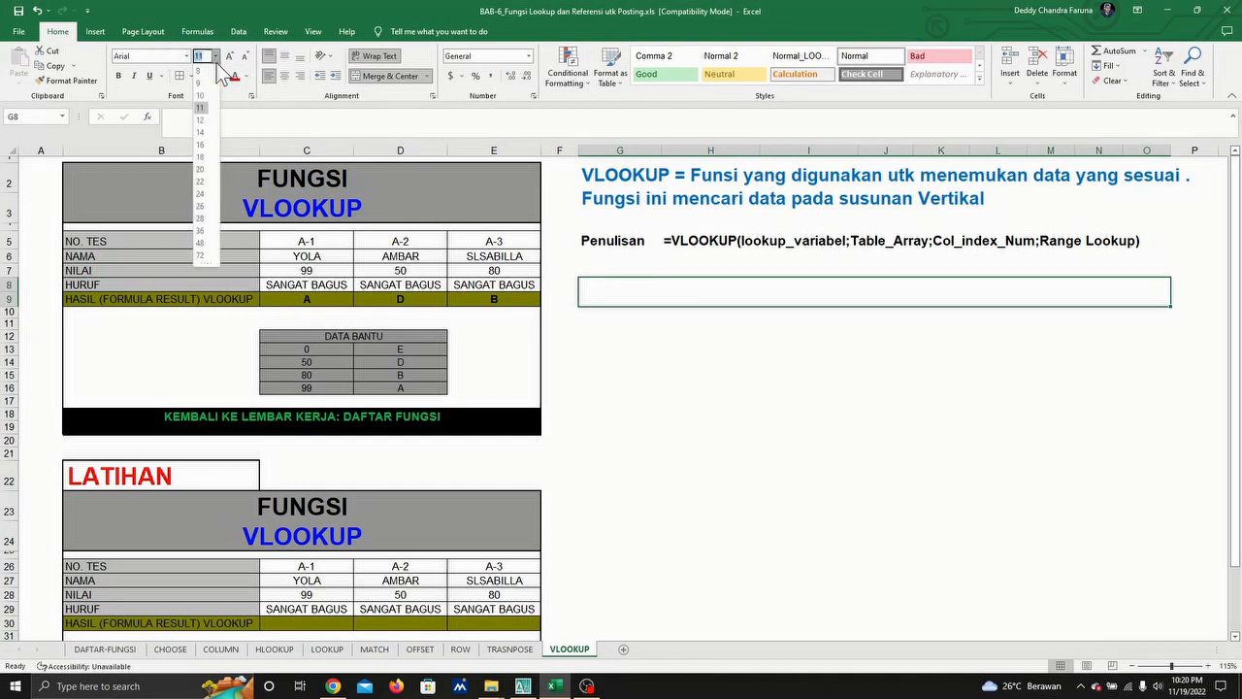
click(212, 133)
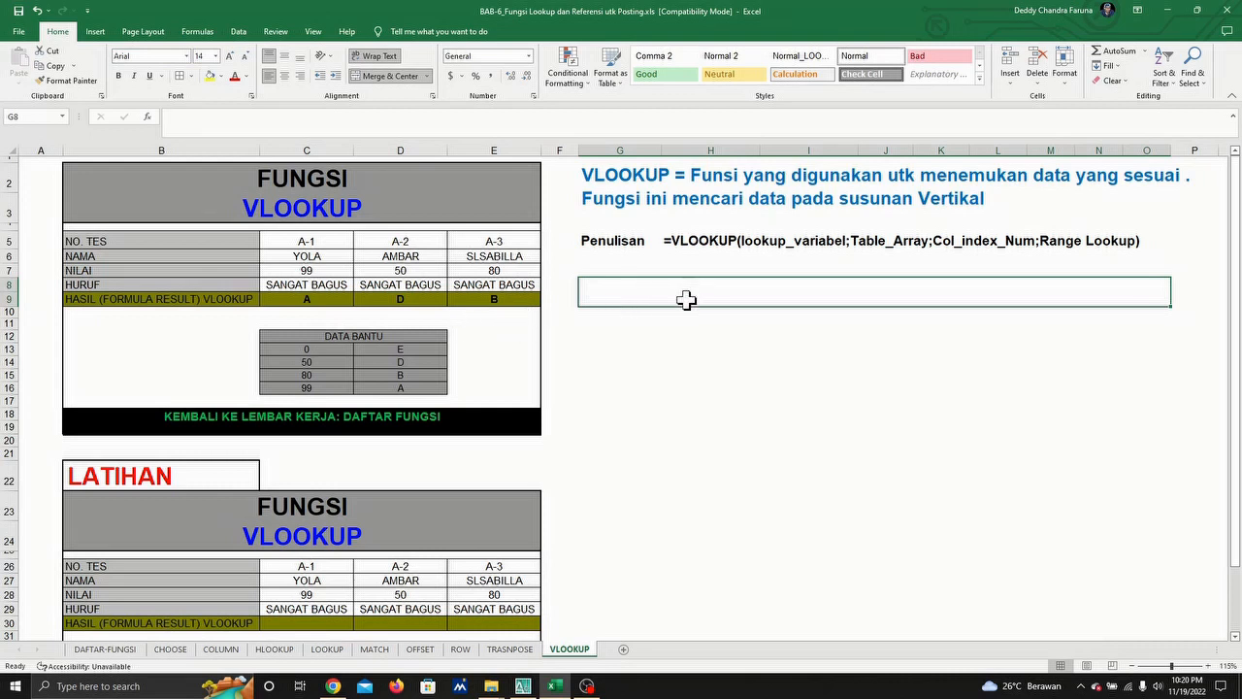
Copy the text of the VLOOKUP formula in cell C9 without changing the cell.
click(315, 300)
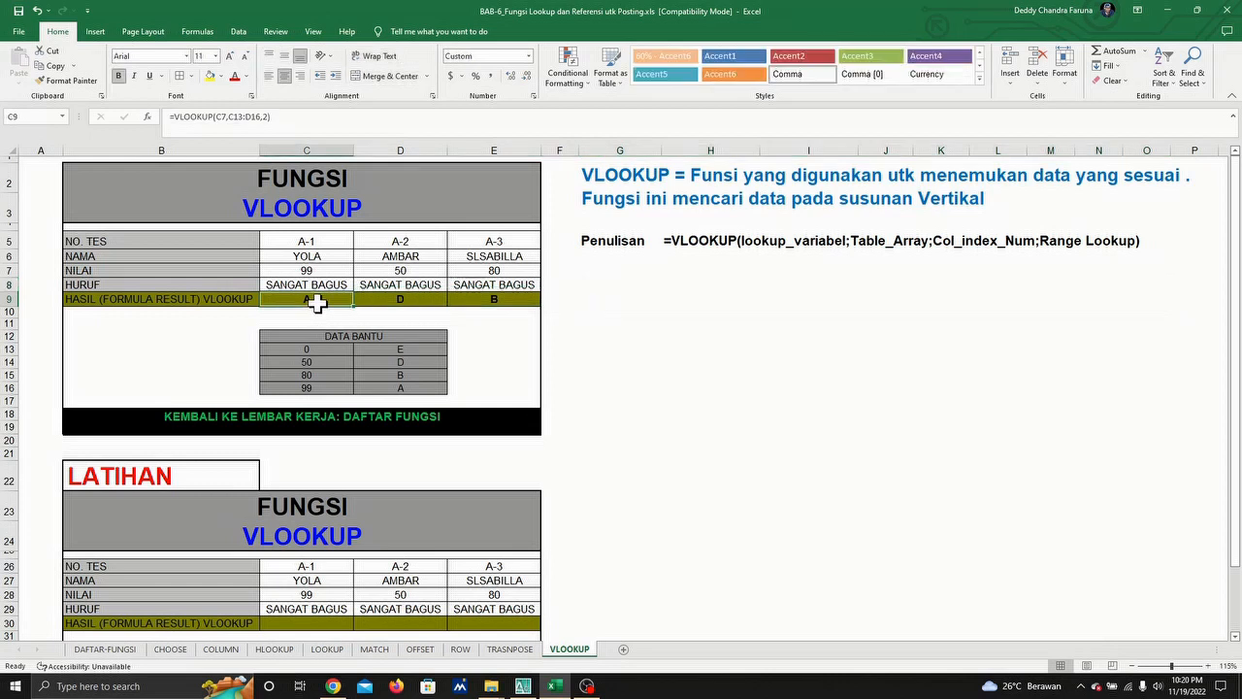
click(300, 119)
drag(300, 119, 96, 119)
key(ctrl+c)
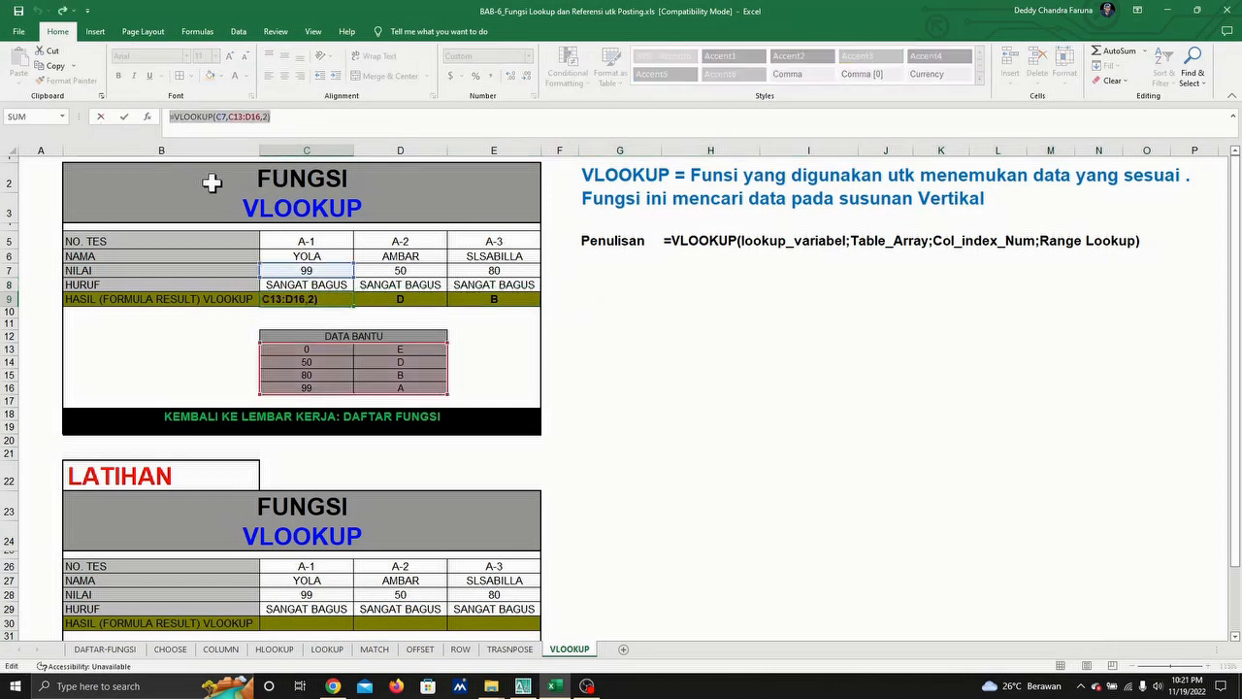
key(Escape)
Paste the copied formula into merged cell G8 as literal text, =VLOOKUP(C7,C13:D16,2), and make it bold.
click(637, 284)
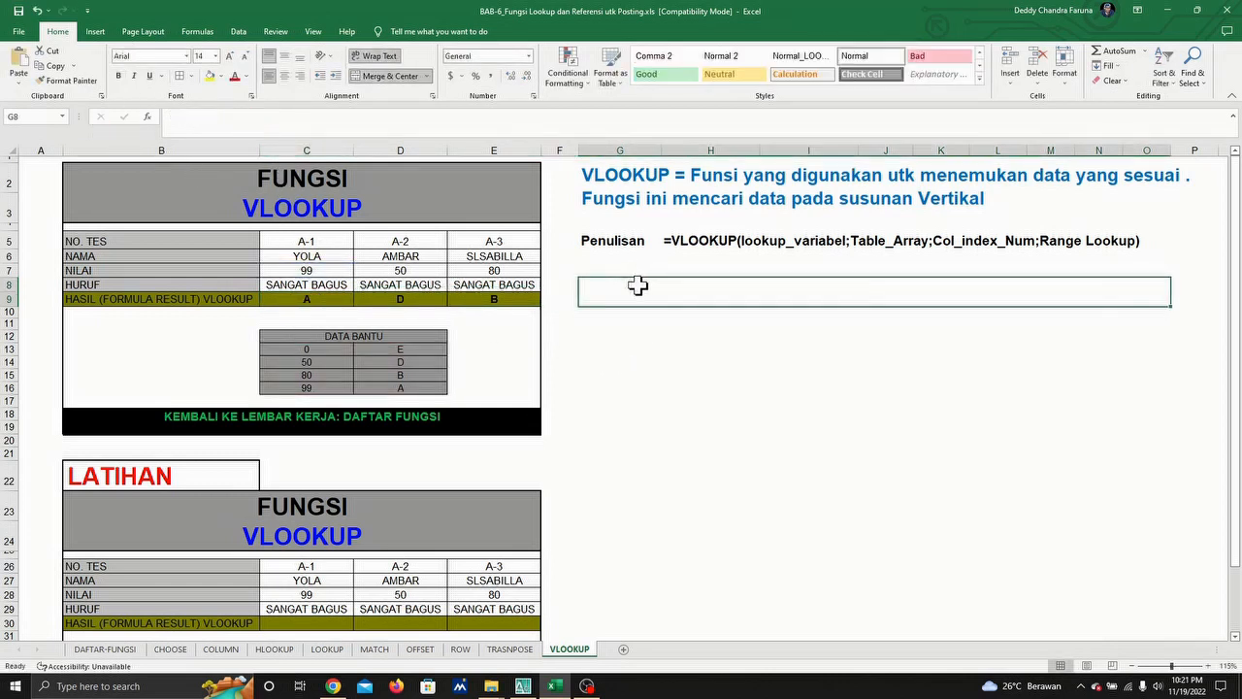
text(=)
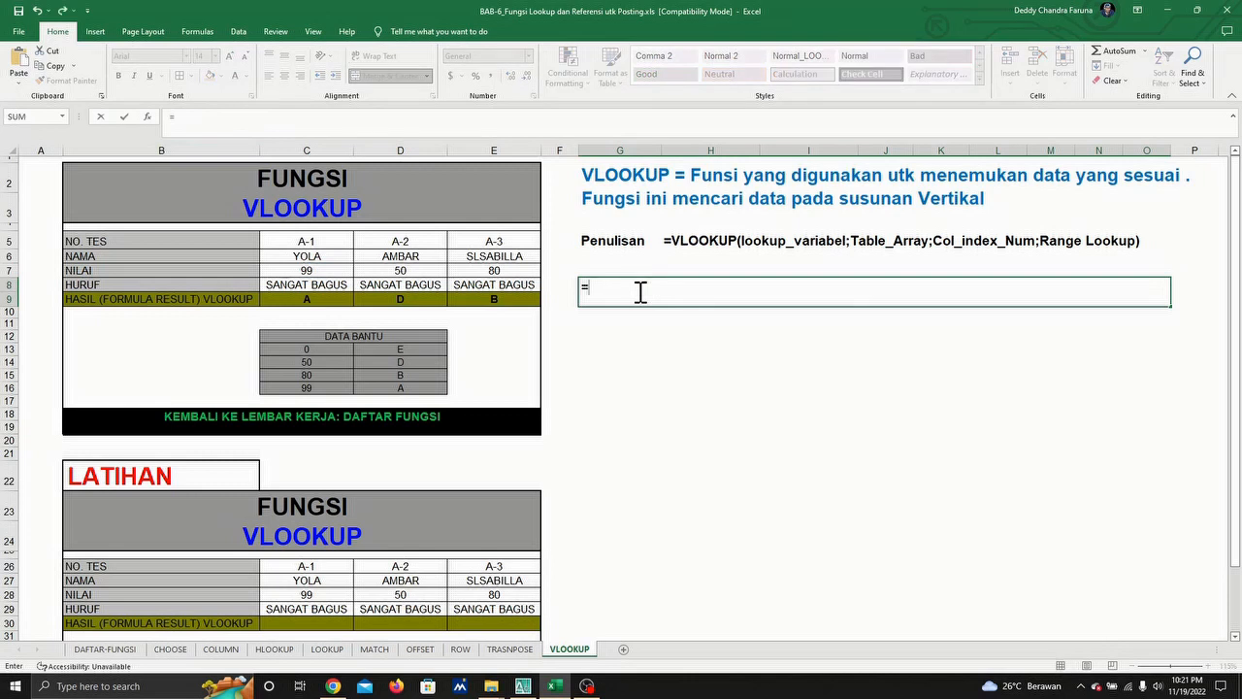
key(BackSpace)
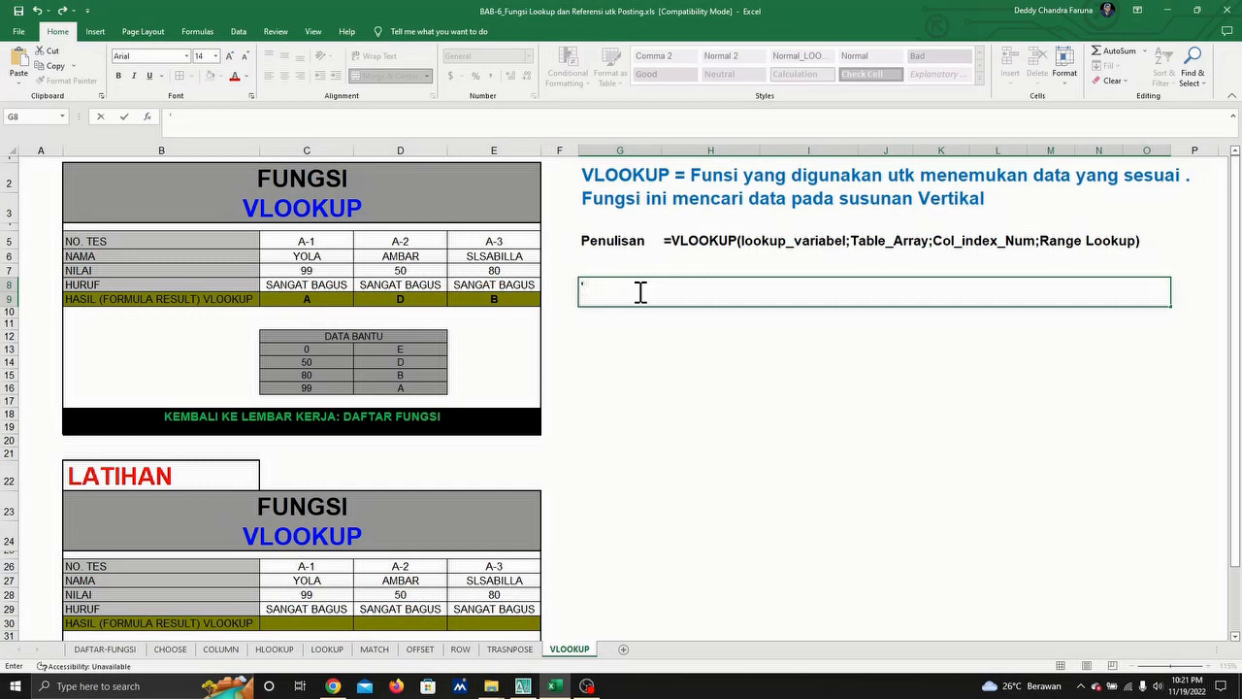
key(ctrl+v)
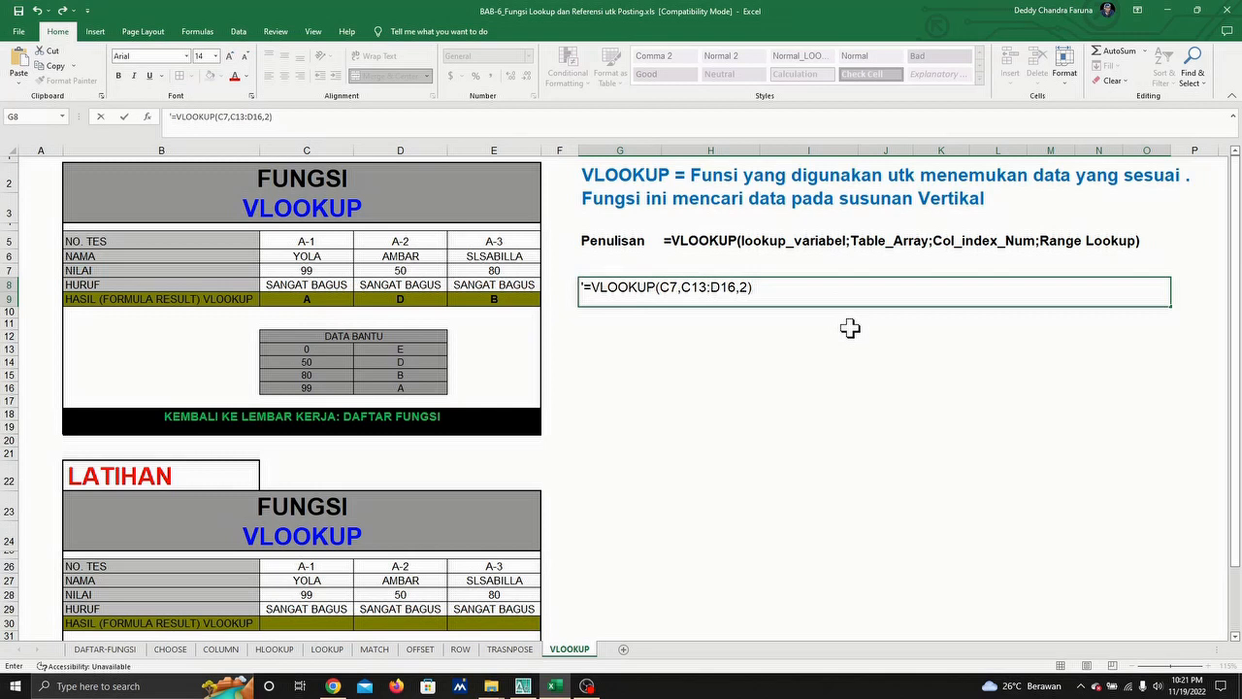
key(Return)
key(Up)
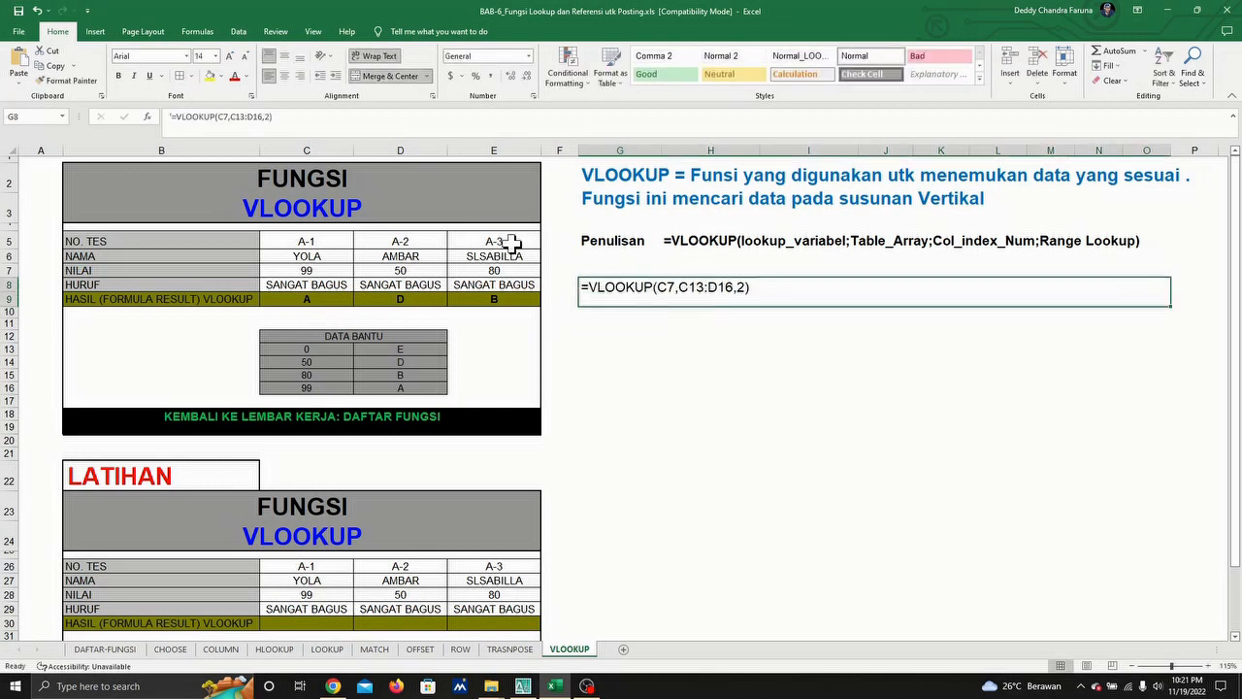
click(119, 77)
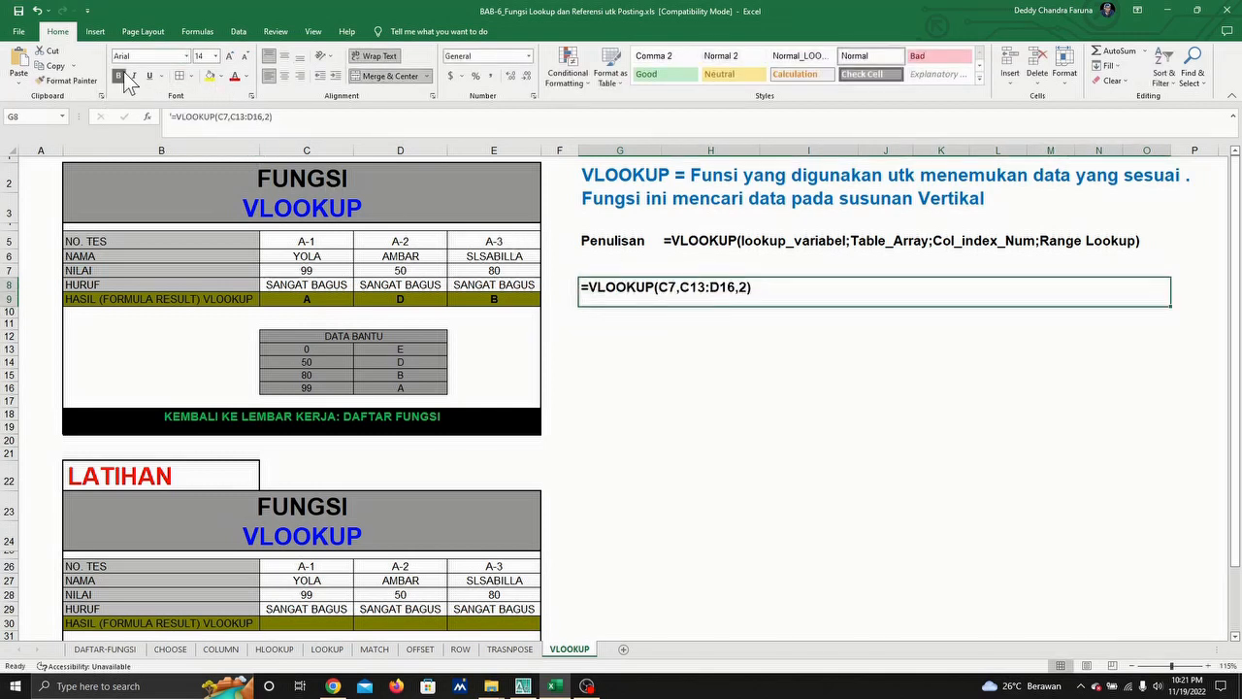
click(558, 343)
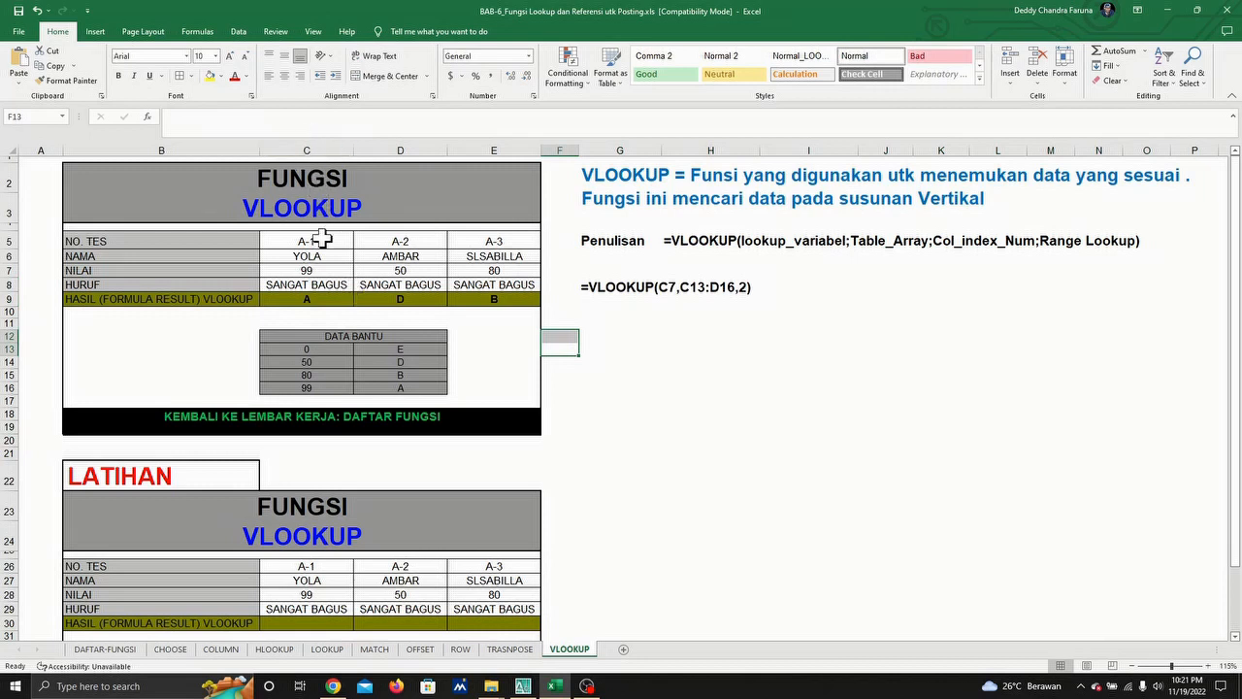
Examine the lookup value in C7 and the numbers and letter grades in the DATA BANTU table at C13:D16.
click(295, 272)
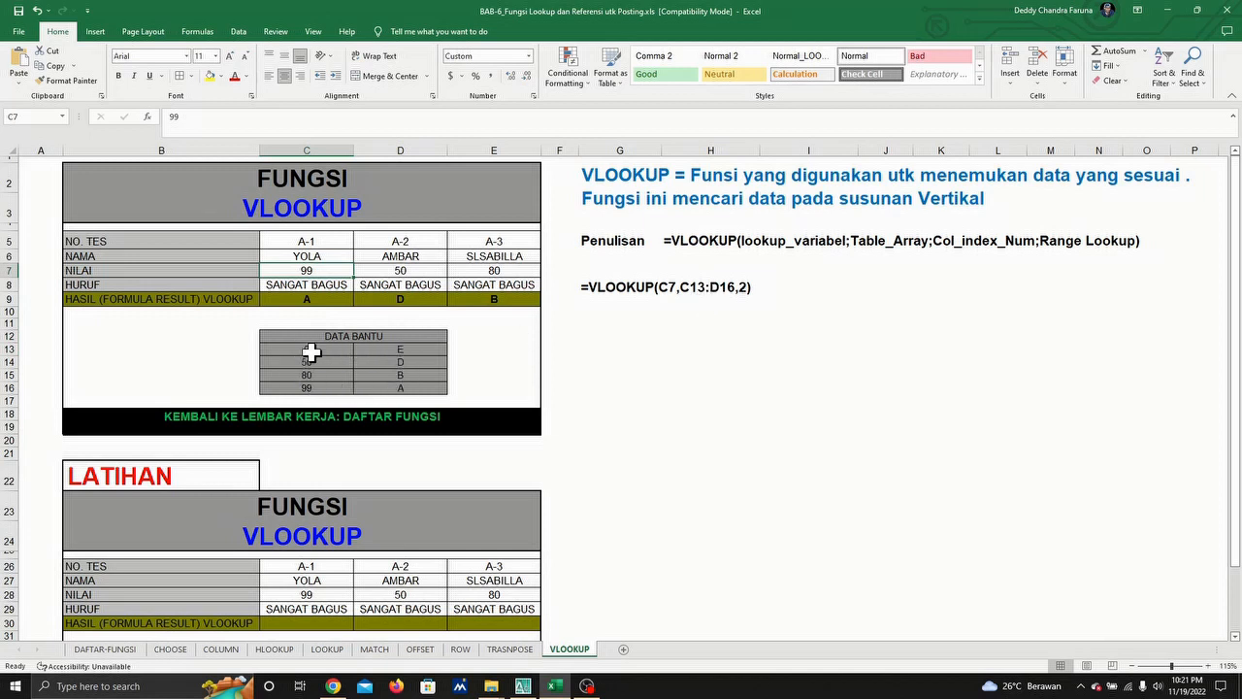
click(402, 352)
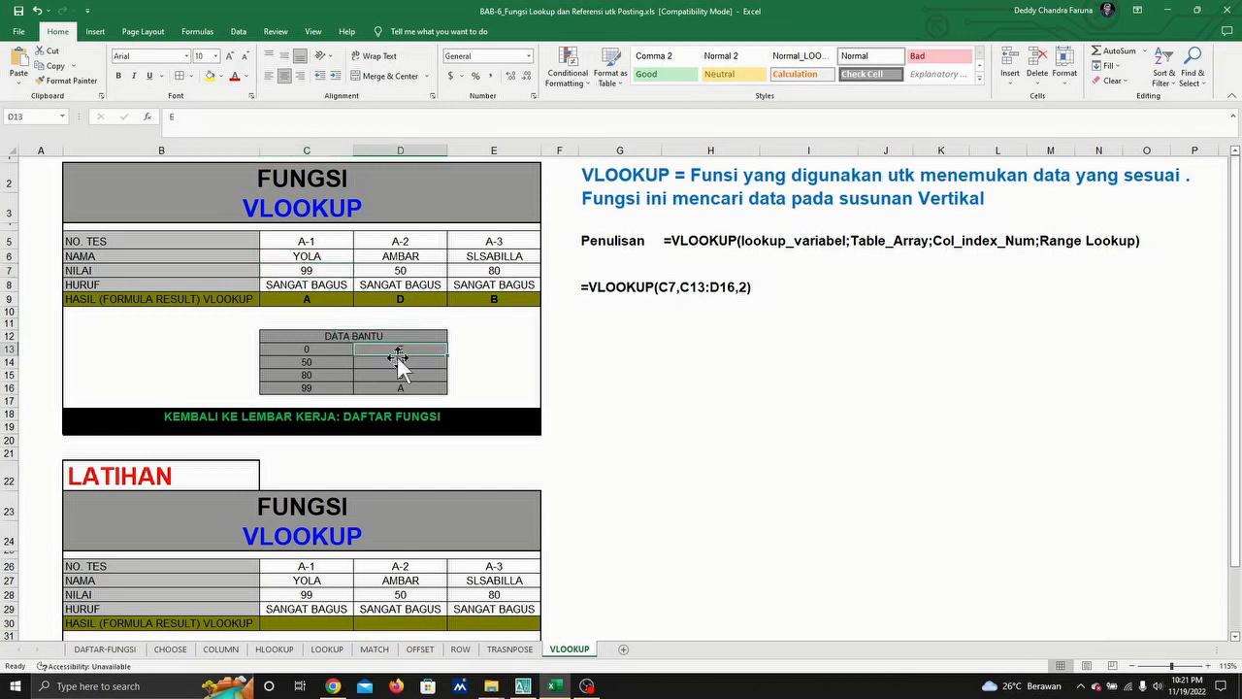
click(312, 352)
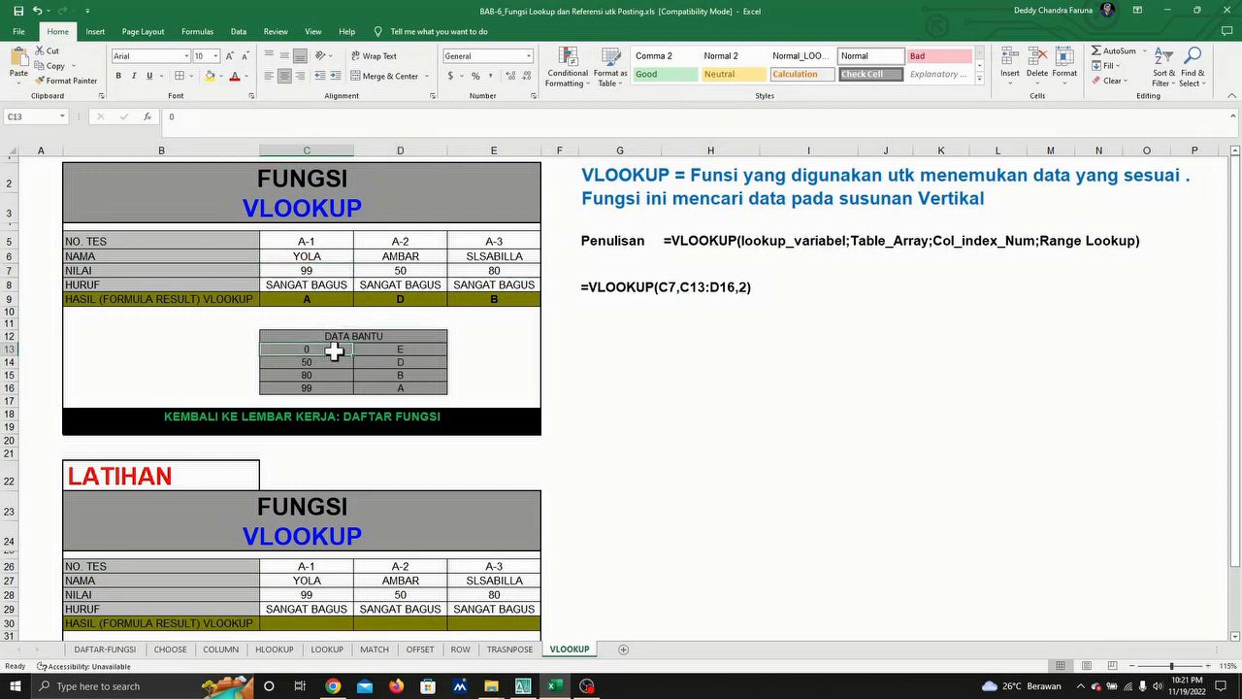
click(415, 388)
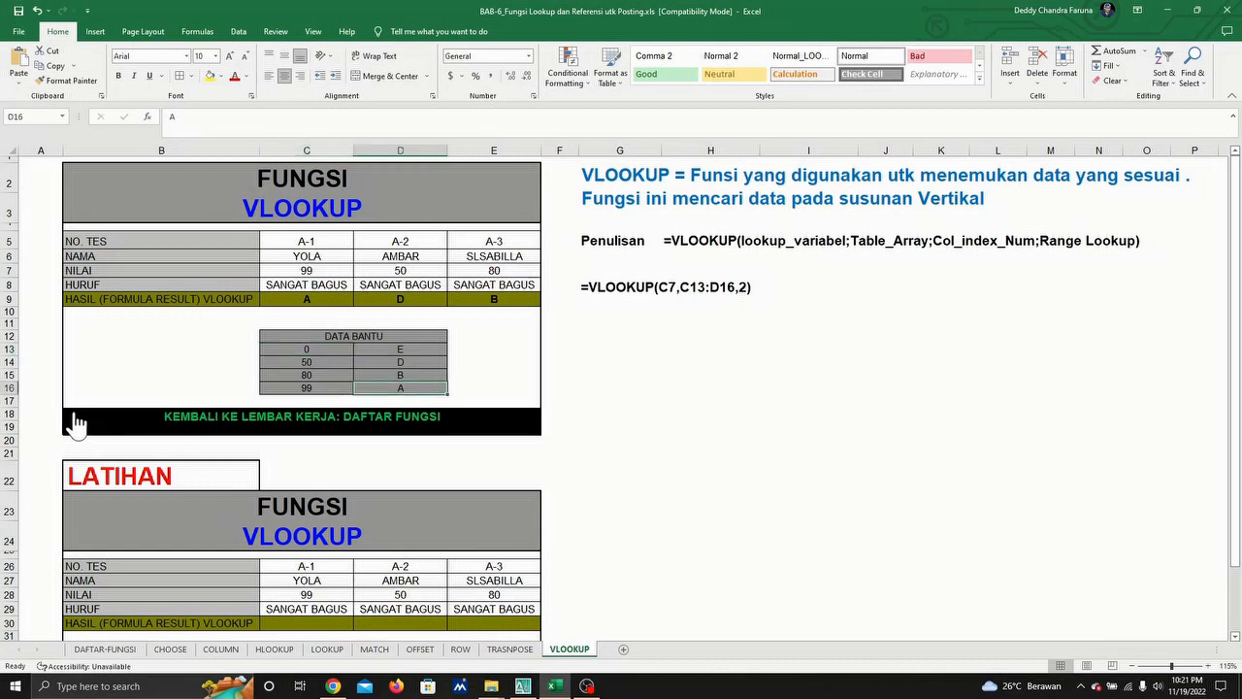
drag(307, 354, 393, 378)
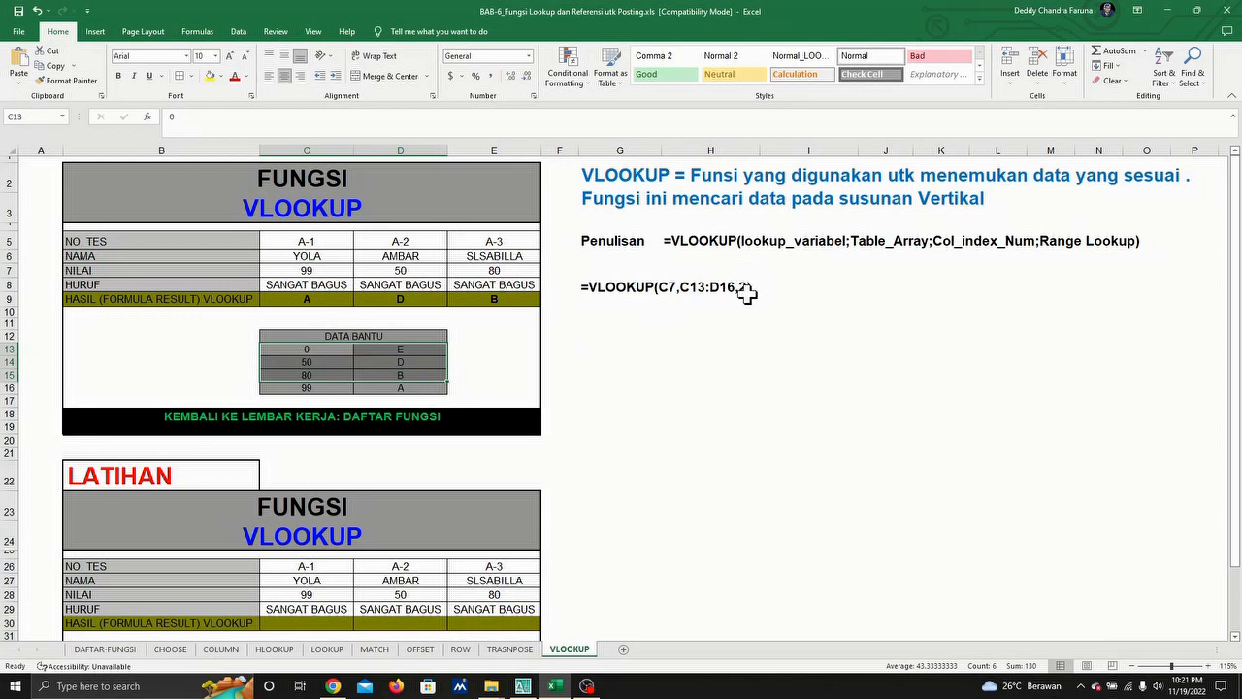
click(301, 352)
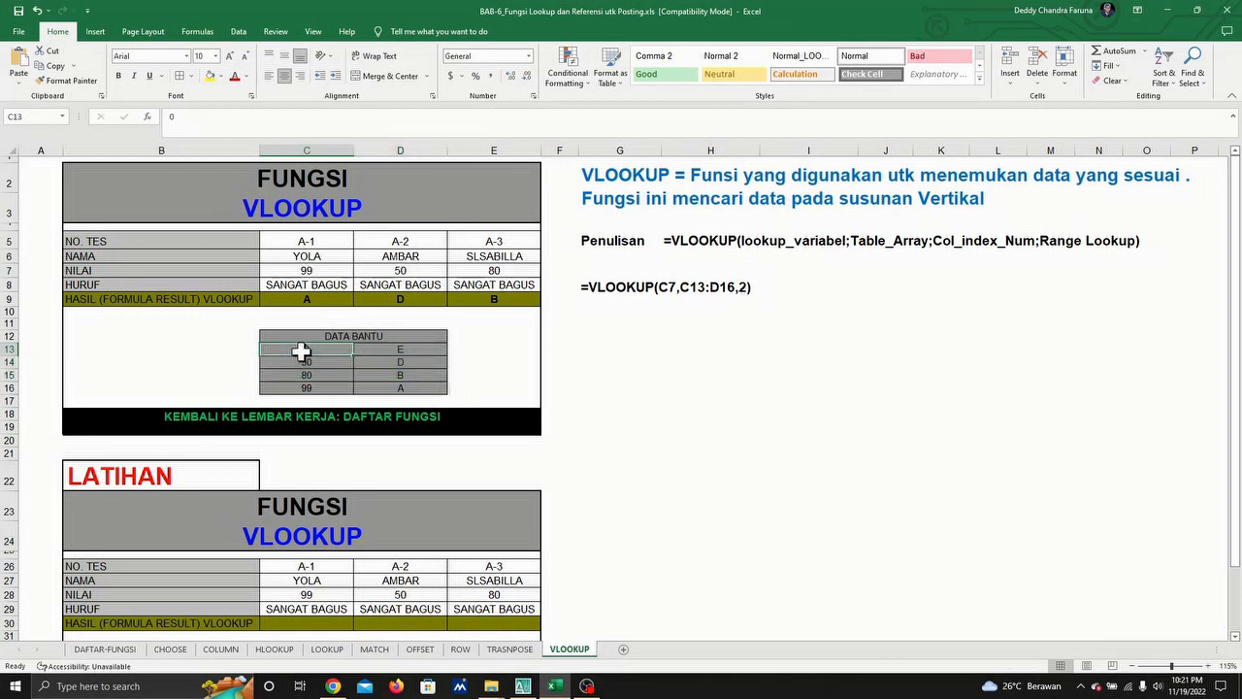
drag(310, 313, 320, 366)
click(302, 379)
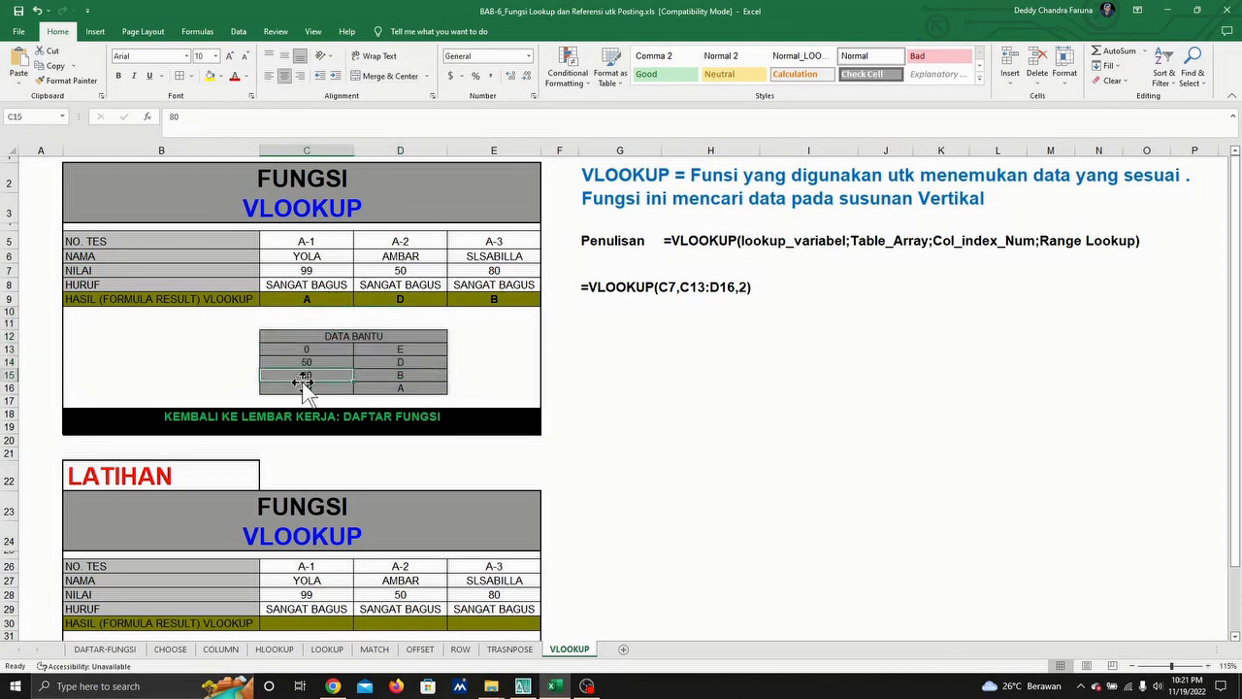
click(307, 400)
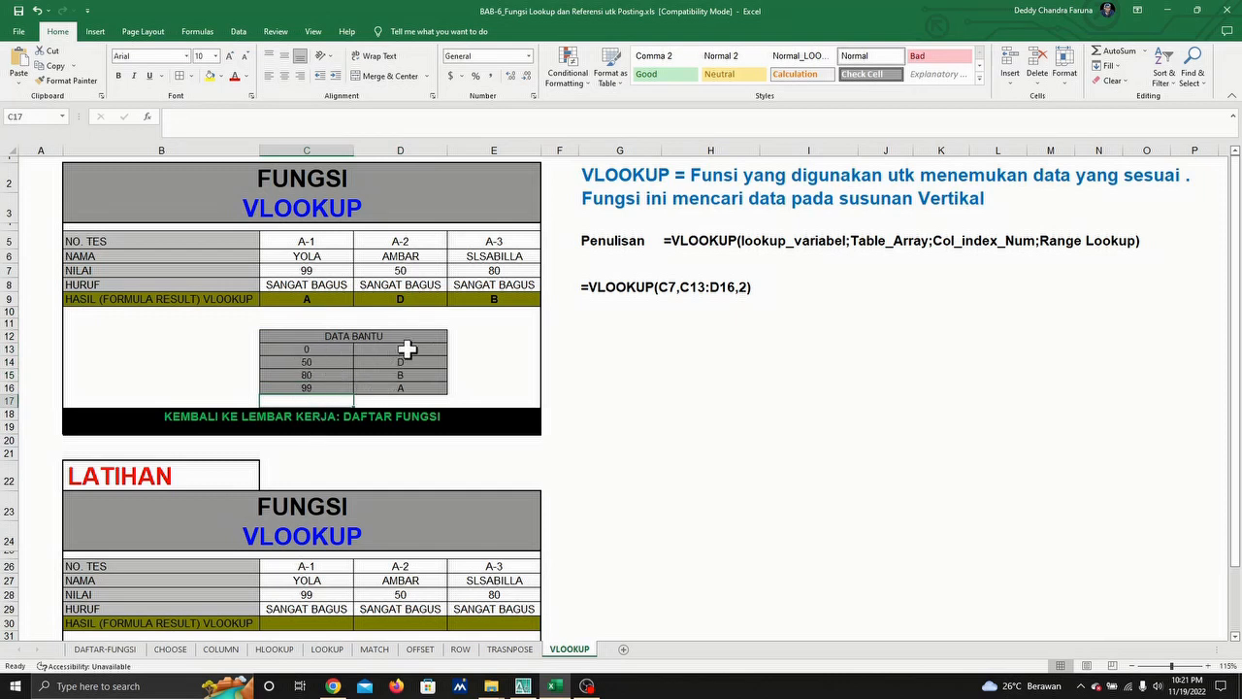
Trace the formula in C9 from its lookup value C7 through the range C13:D16 to the matching grade in D16.
click(307, 299)
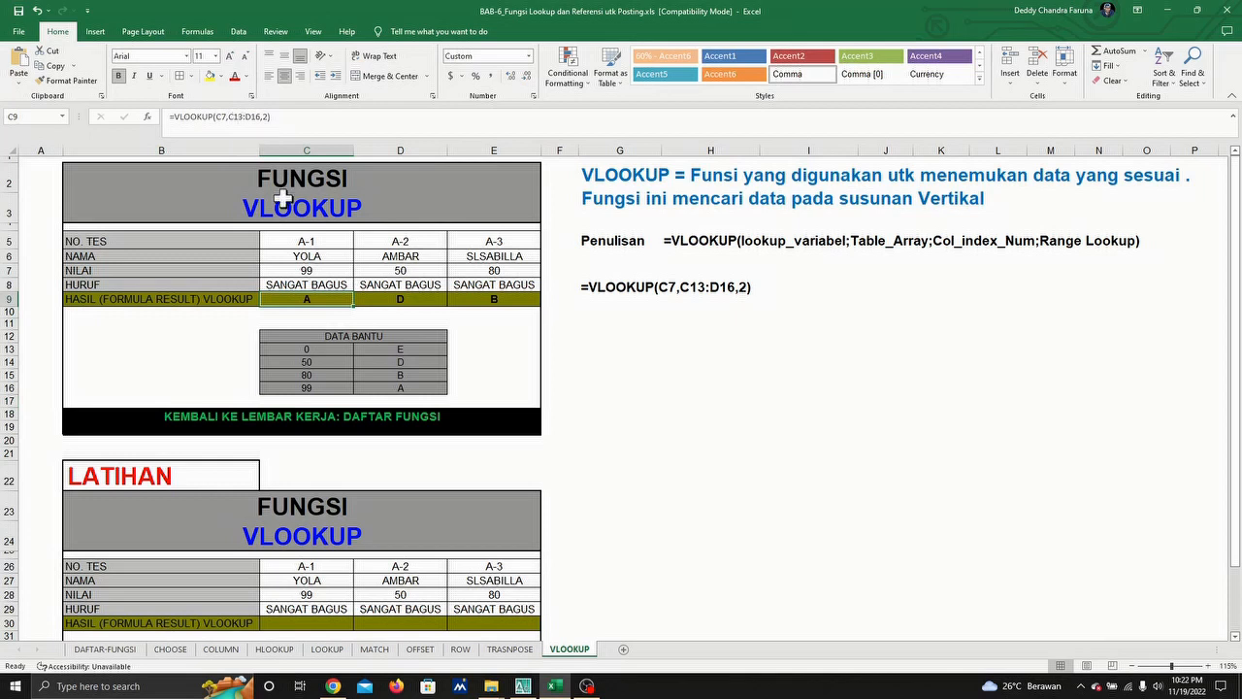
click(307, 270)
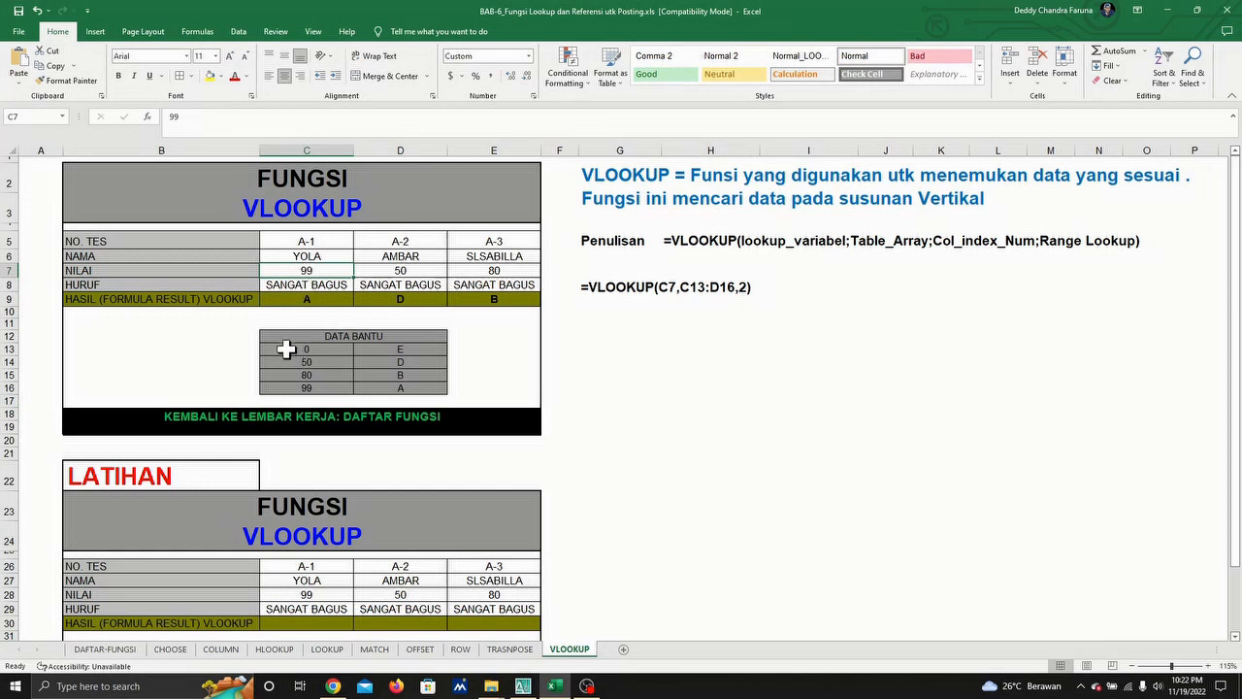
drag(292, 349, 398, 388)
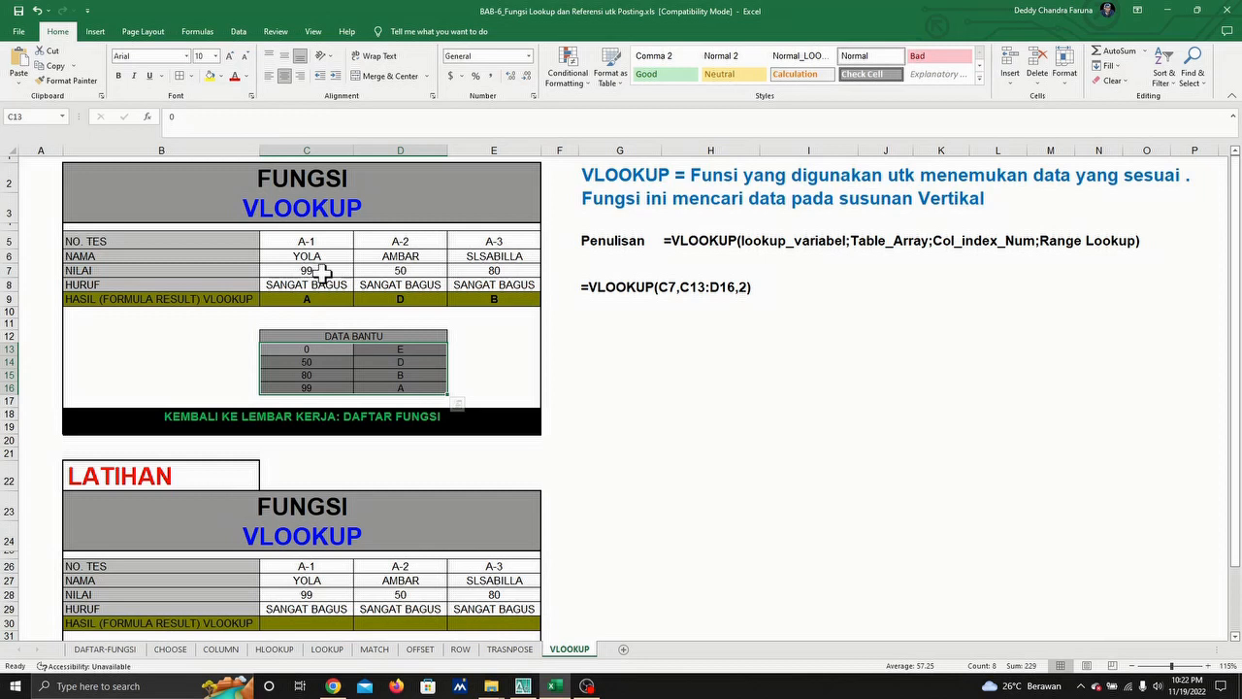
click(414, 388)
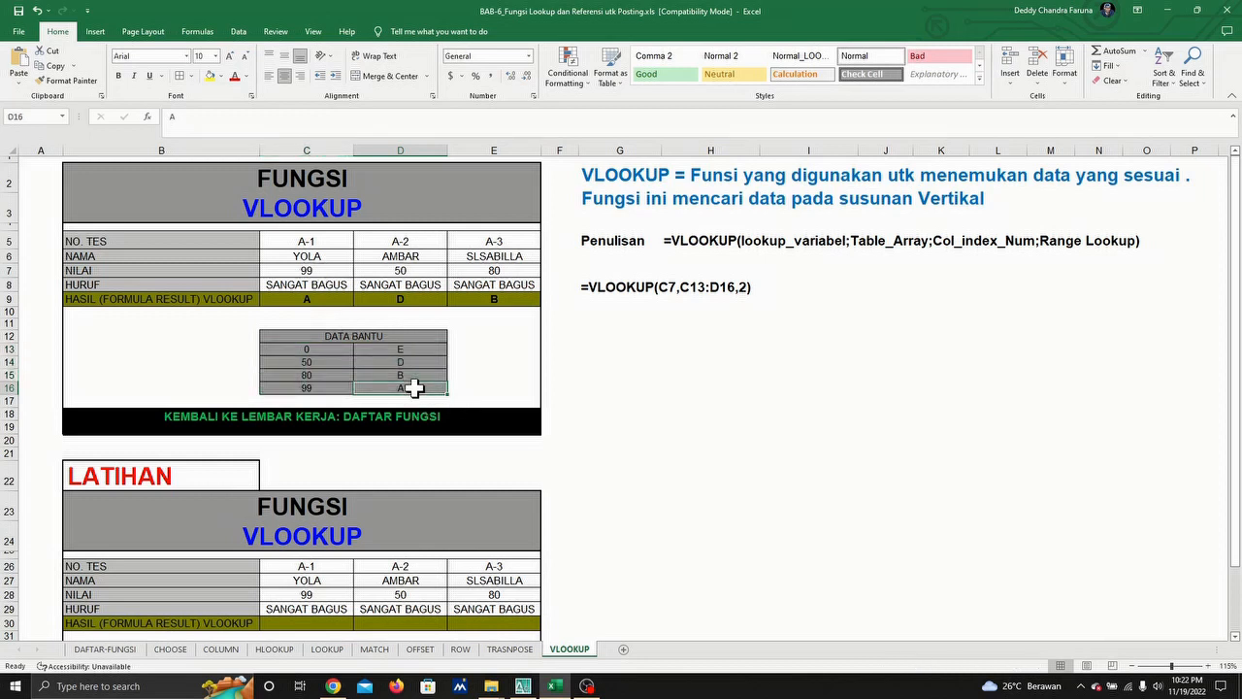
Test the lookup in C9 by setting the score in C7 to 50, and restore the score to 99.
click(324, 272)
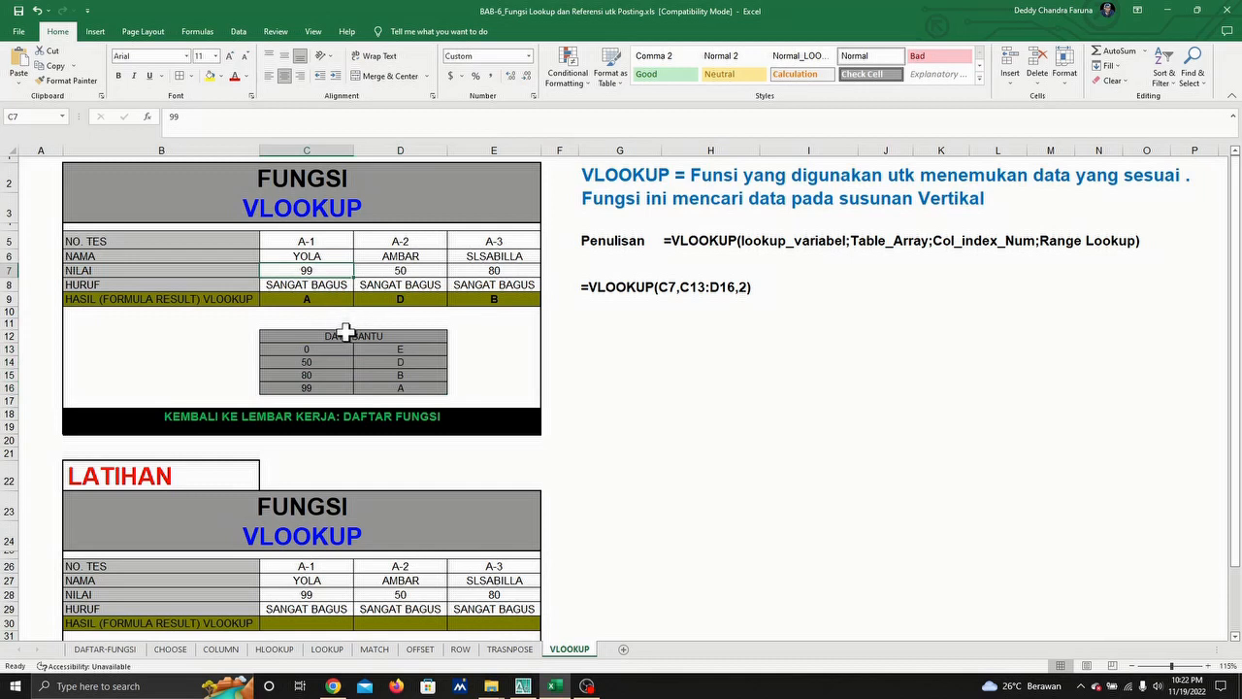
text(50)
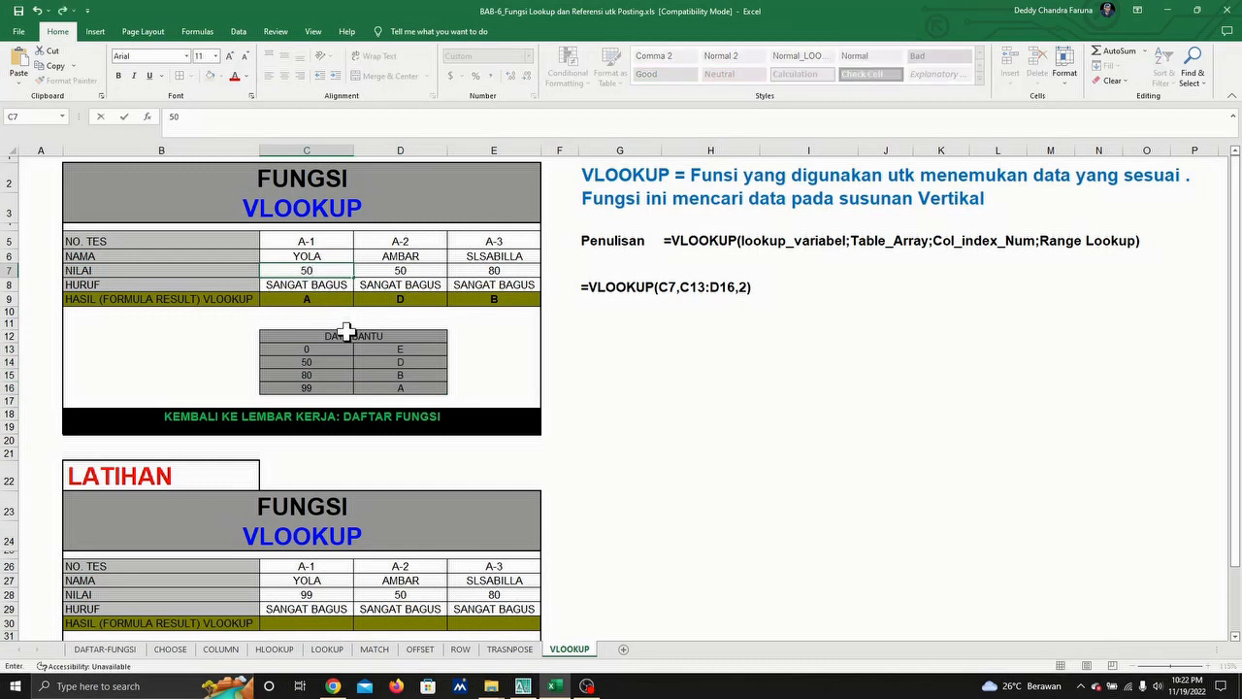
key(Return)
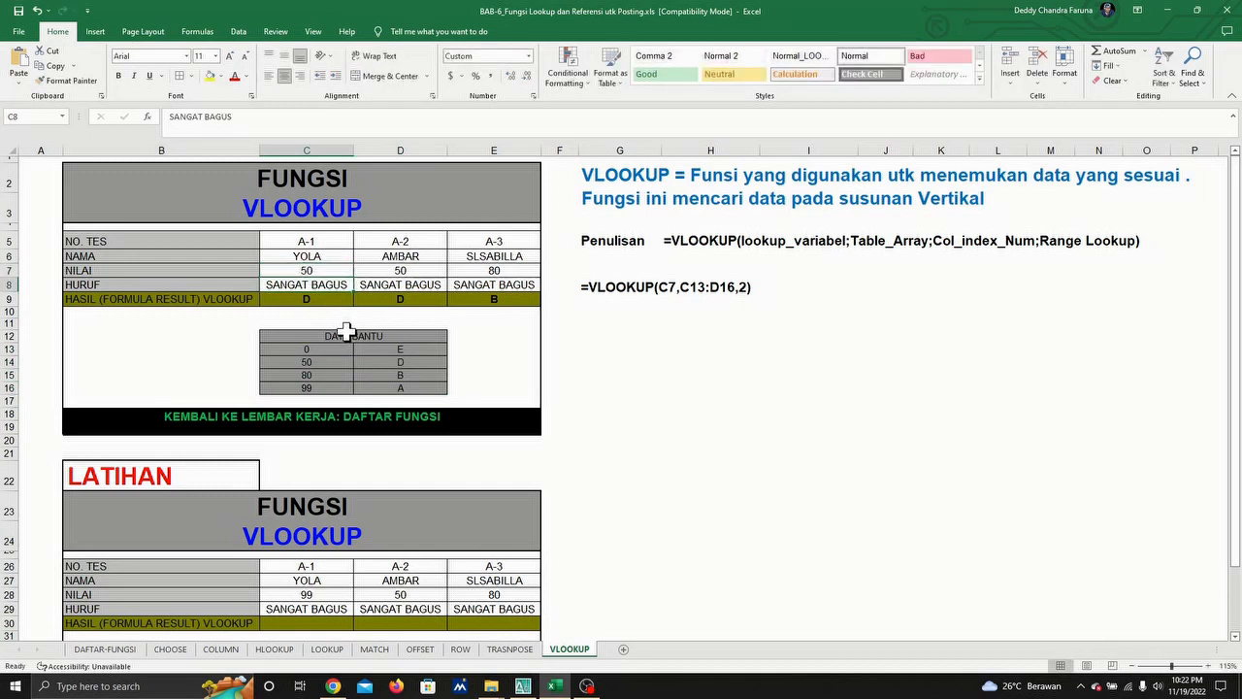
click(323, 300)
click(323, 273)
text(99)
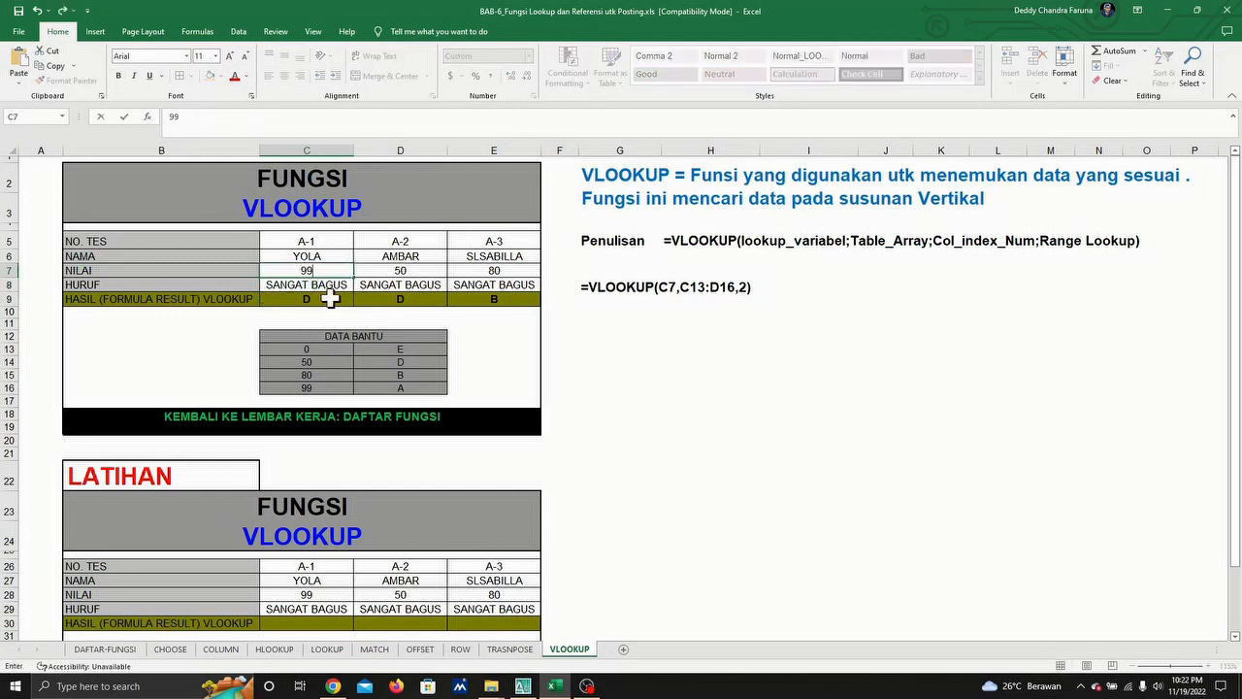
key(Return)
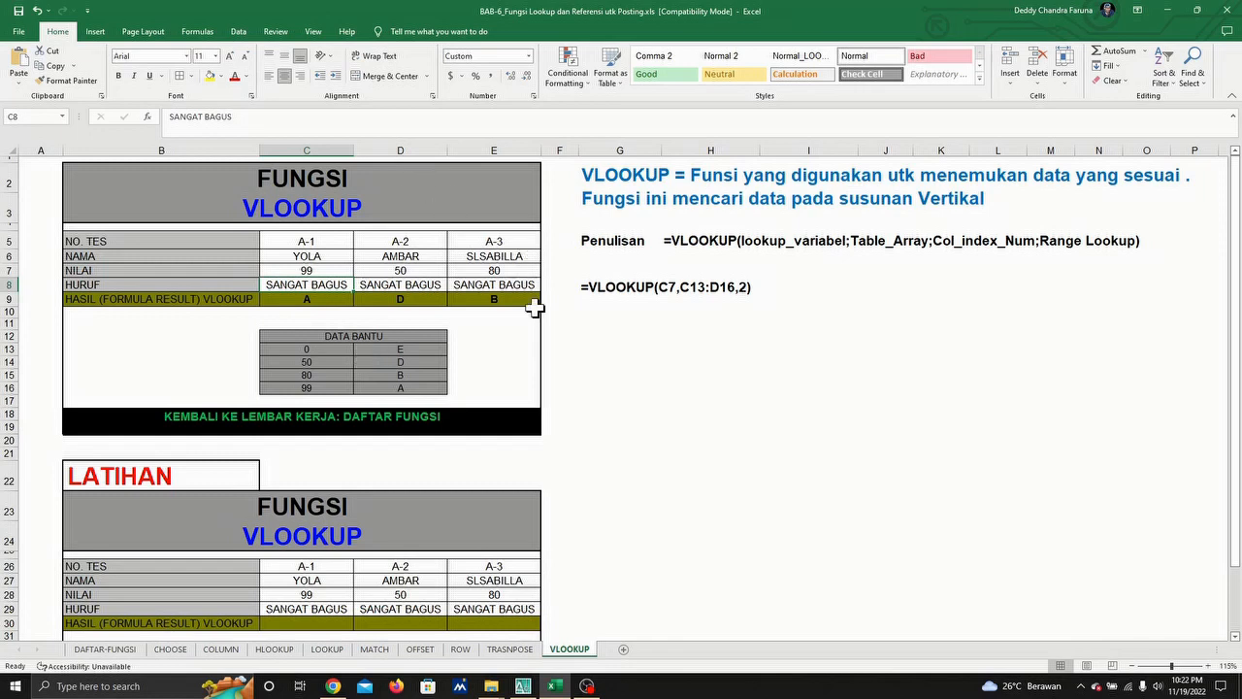
Review the LATIHAN practice table below the VLOOKUP example and the example formula text in G8.
scroll(534, 310, down, 1)
scroll(534, 307, down, 1)
scroll(535, 307, up, 2)
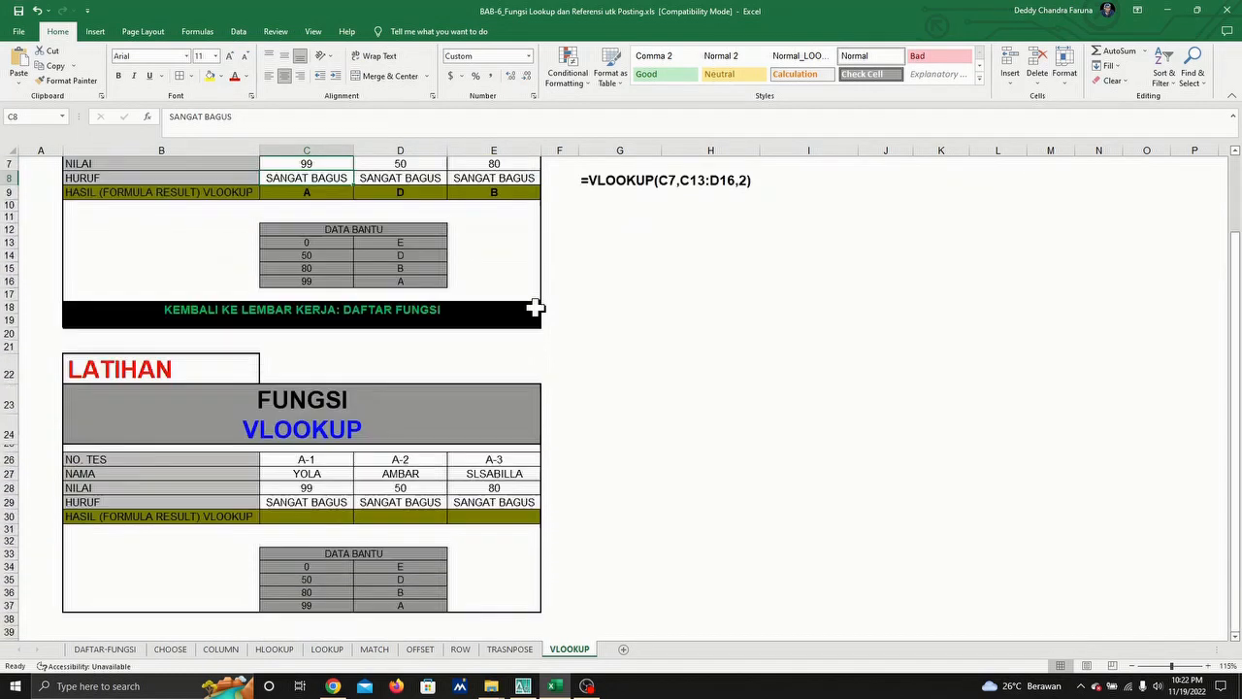
scroll(537, 315, up, 1)
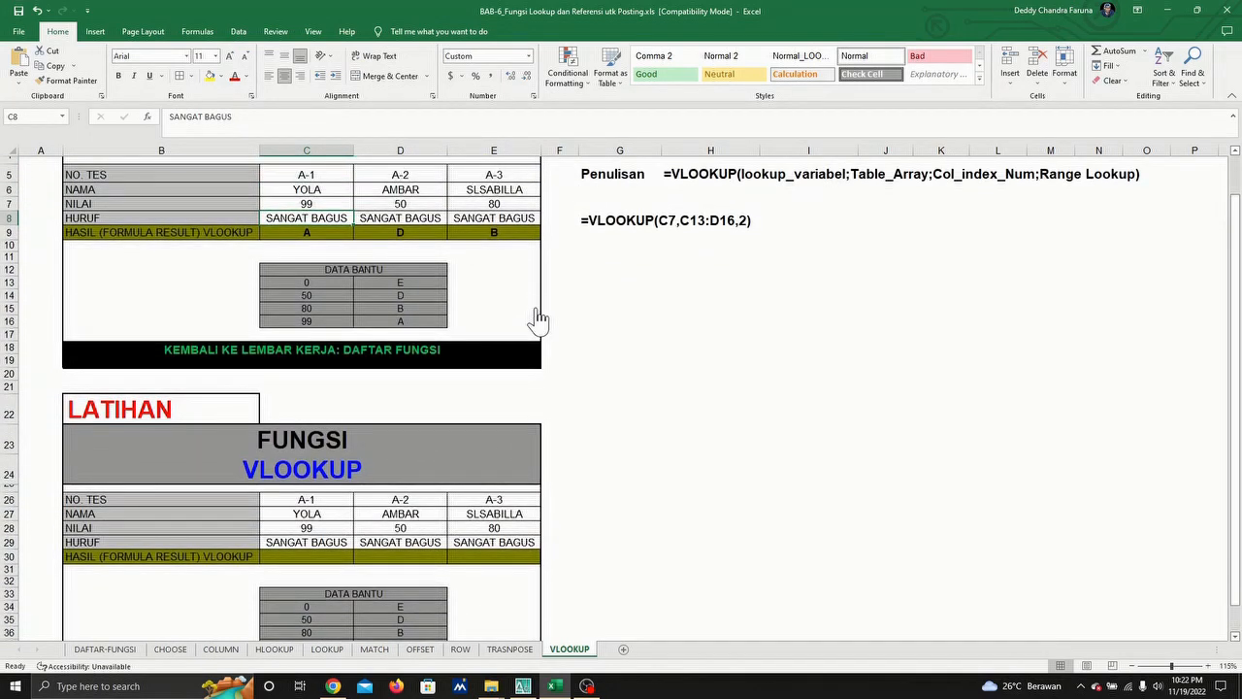
scroll(538, 318, down, 1)
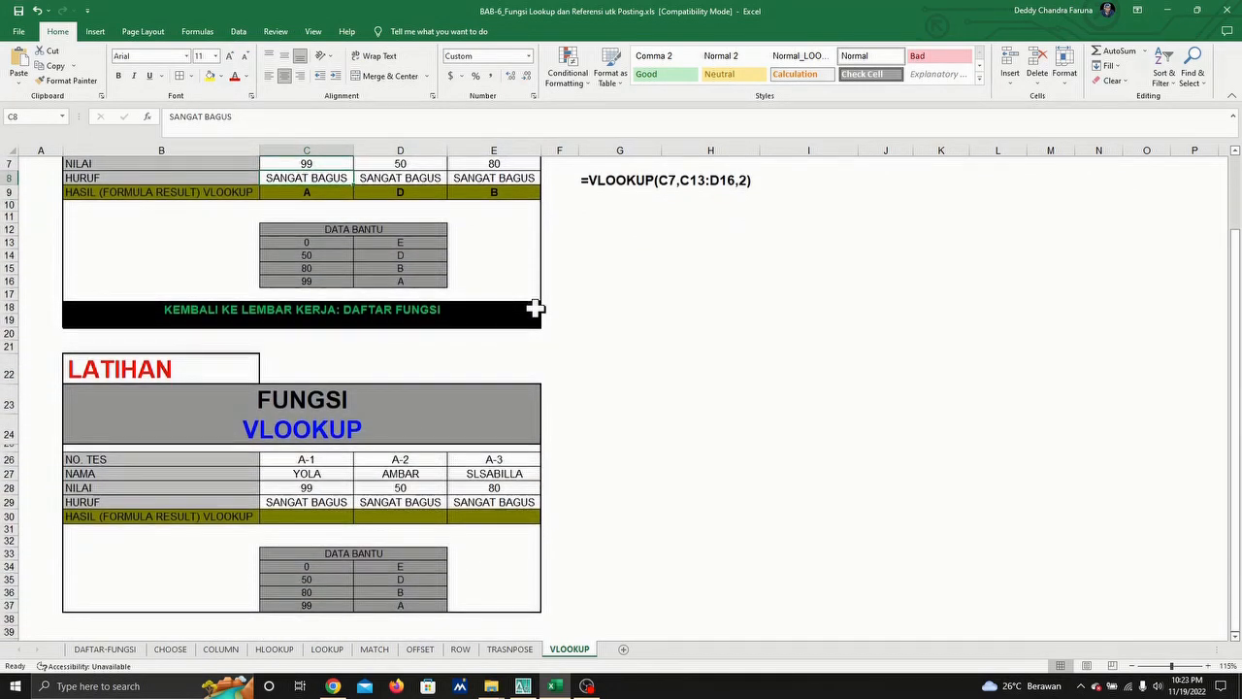
scroll(534, 309, up, 1)
scroll(536, 309, up, 1)
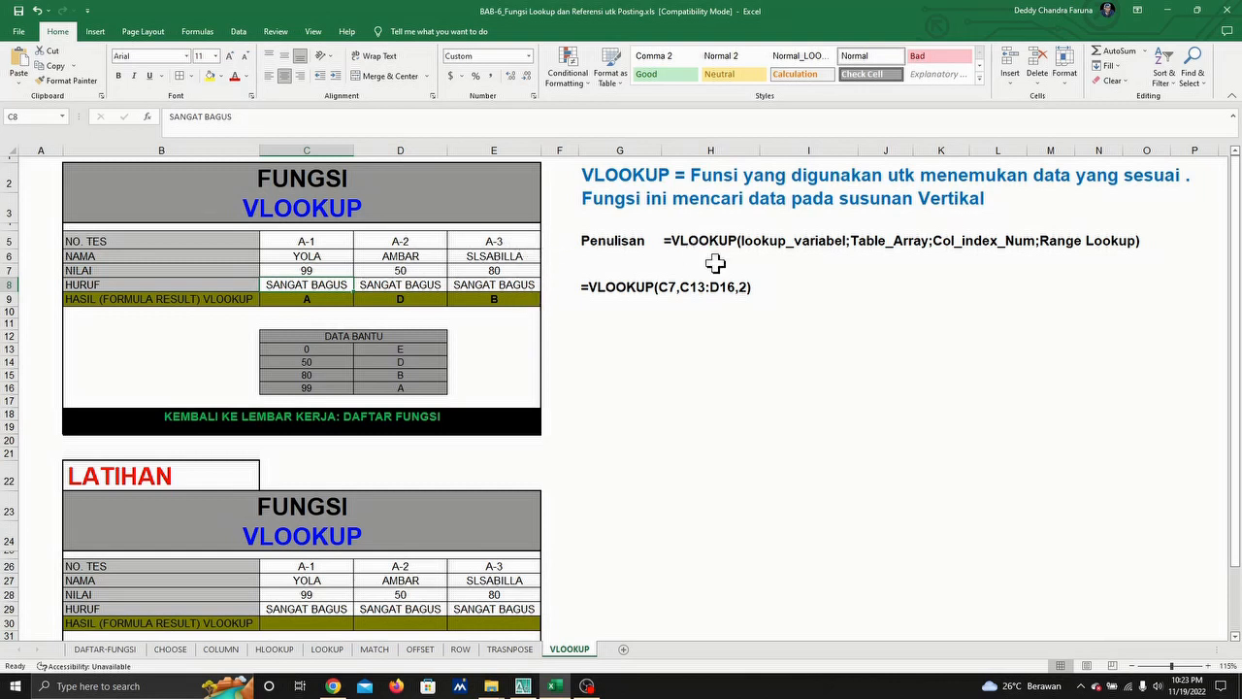
click(696, 288)
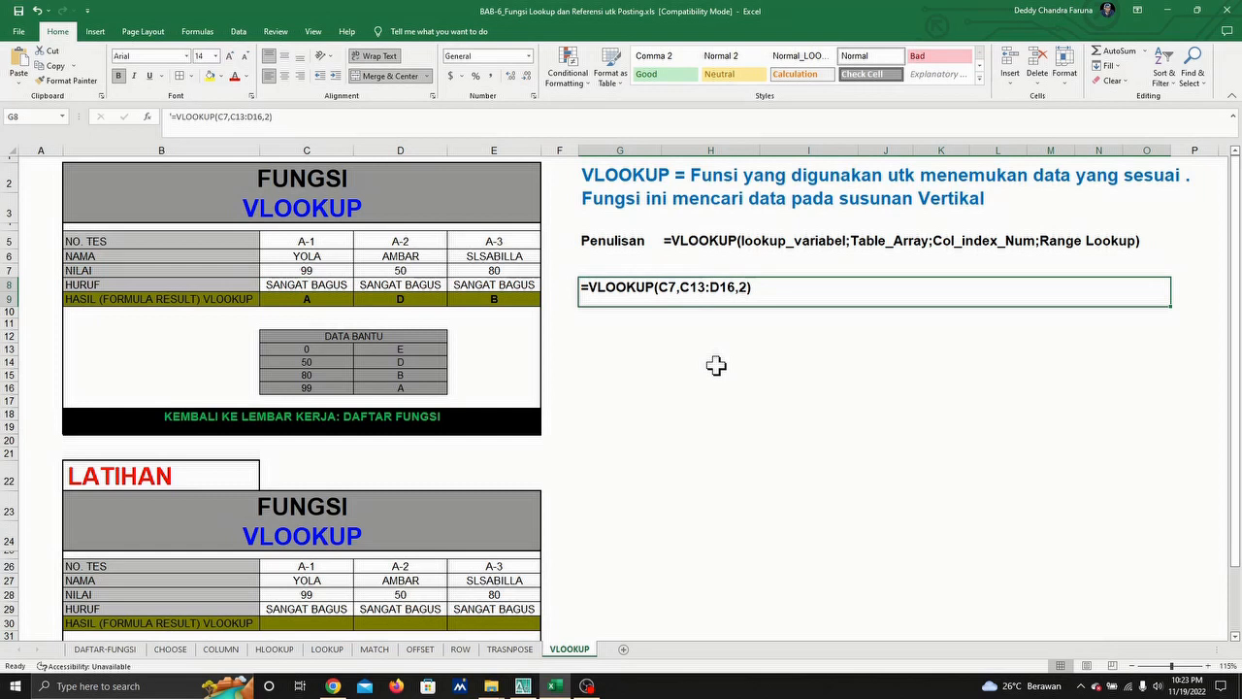